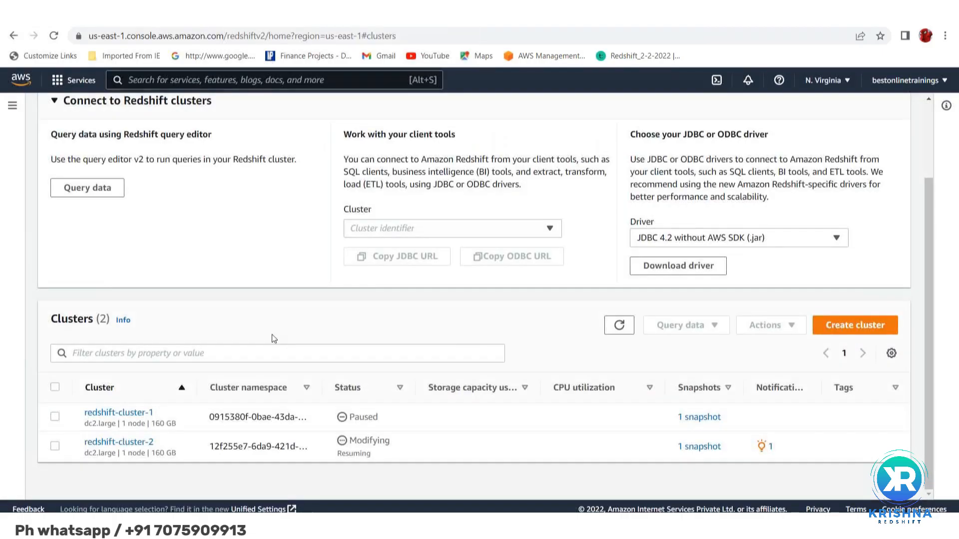
# Reload the Redshift clusters list and open the details of redshift-cluster-2
pyautogui.click(55, 35)
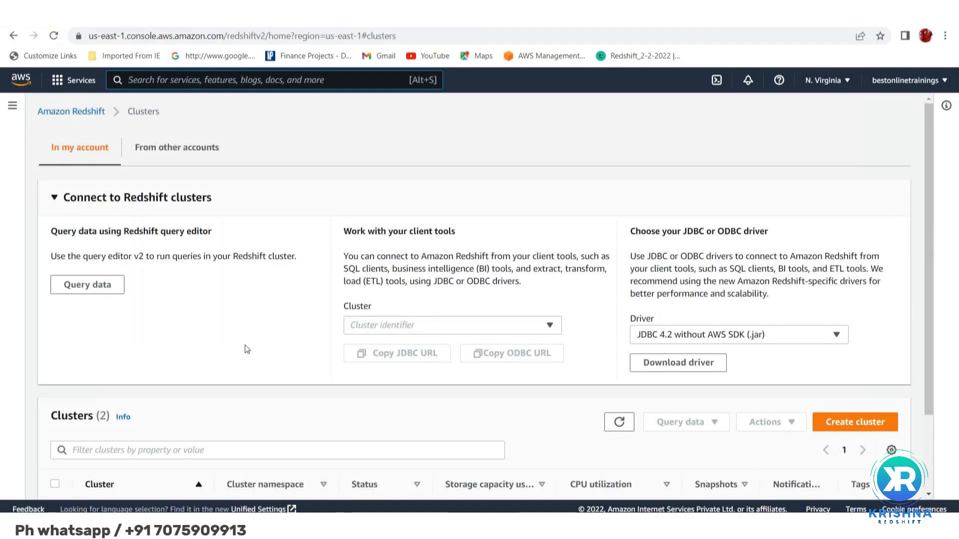
pyautogui.scroll(-1, 245, 349)
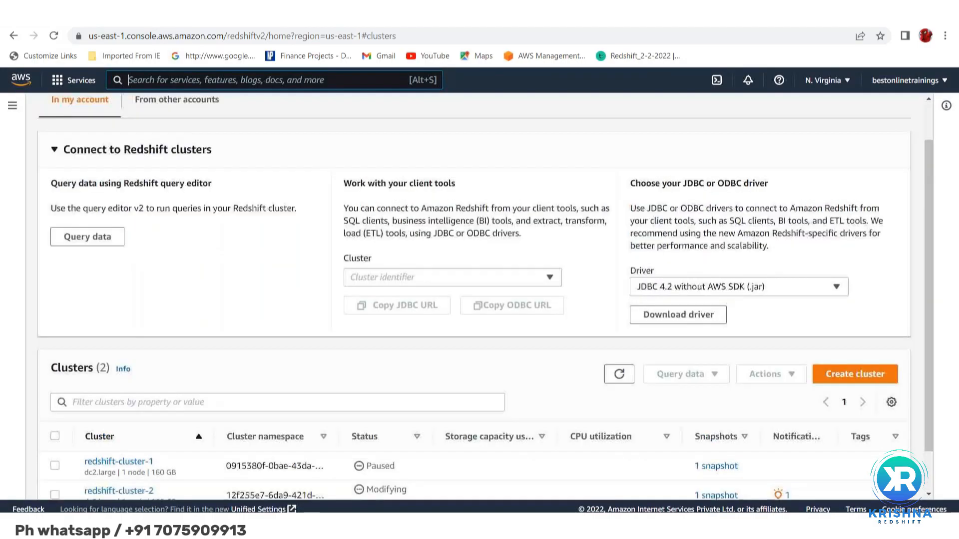
pyautogui.scroll(1, 485, 297)
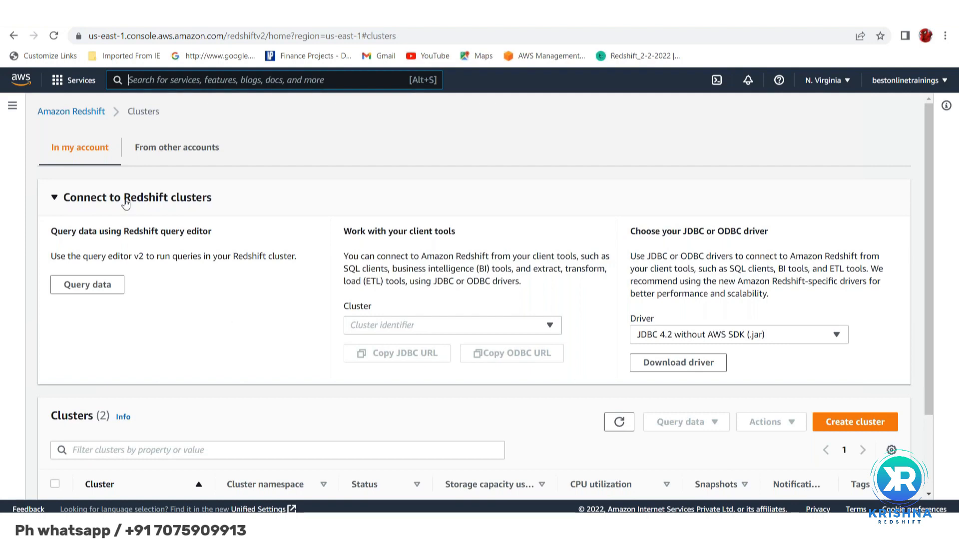
pyautogui.click(52, 37)
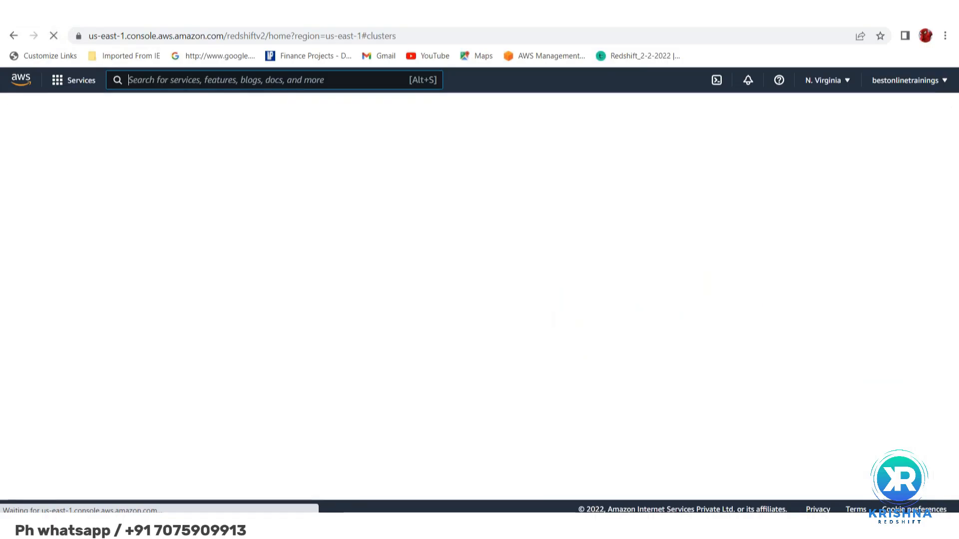
pyautogui.scroll(-3, 479, 297)
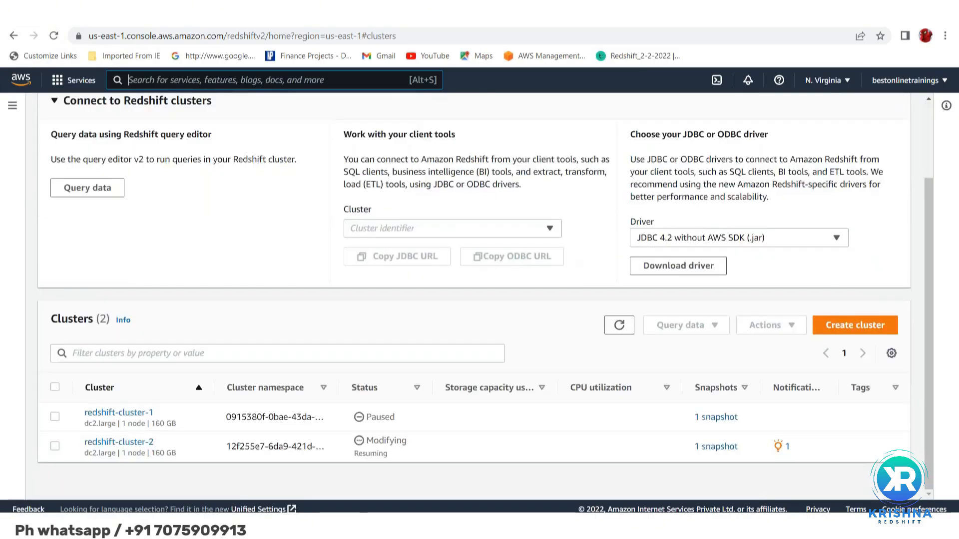
pyautogui.click(105, 442)
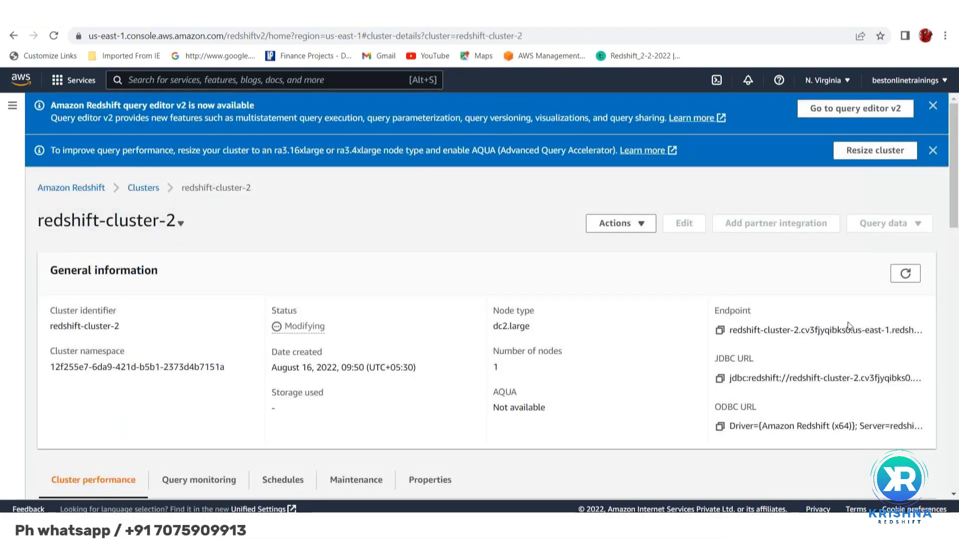
# Refresh the redshift-cluster-2 details repeatedly to check the cluster's current status
pyautogui.click(906, 276)
pyautogui.click(907, 276)
pyautogui.click(54, 35)
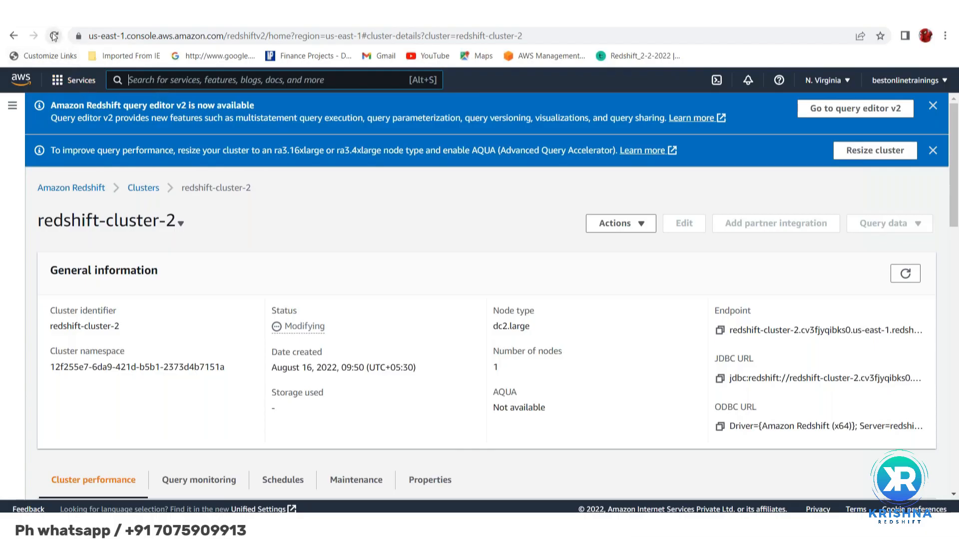
pyautogui.click(54, 36)
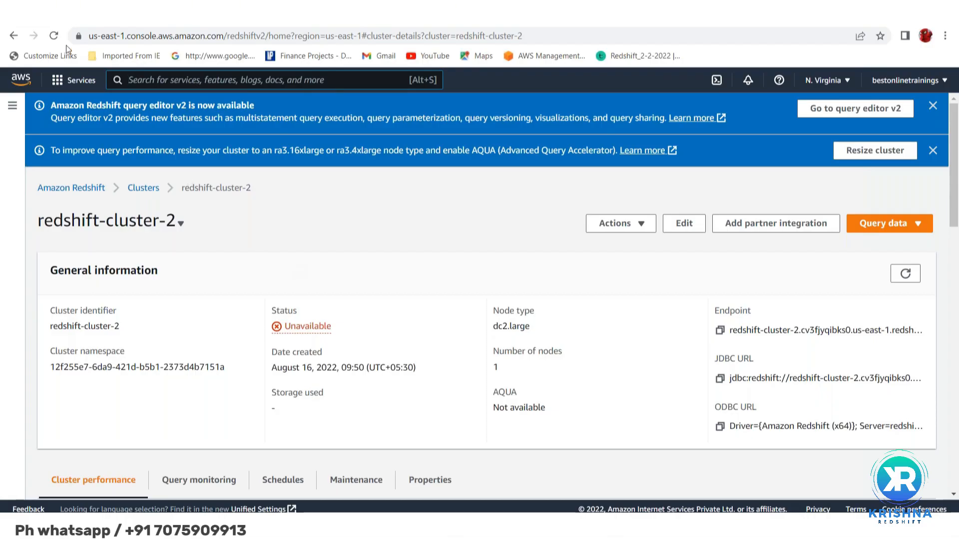
pyautogui.click(55, 36)
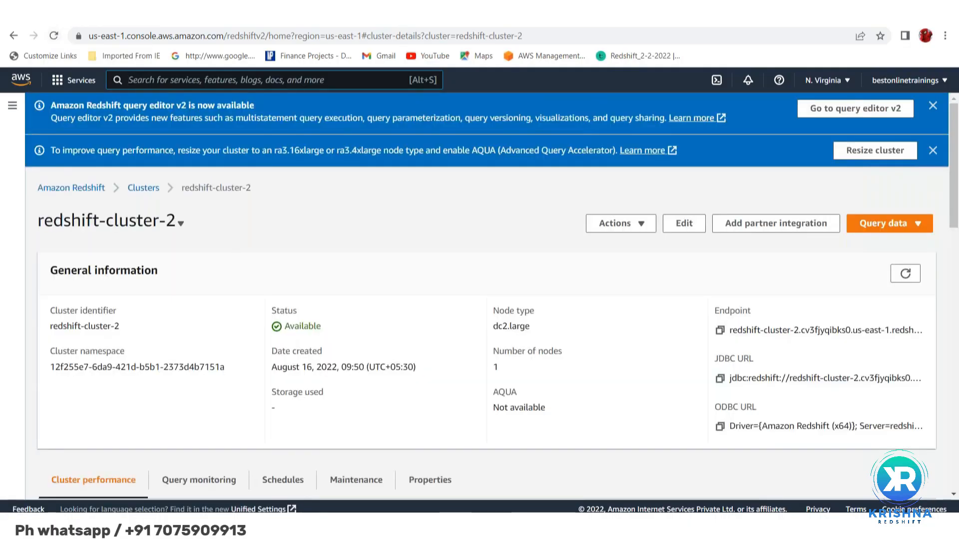
# Look over the cluster's performance information and check the status of redshift-cluster-2 in the clusters list and its details
pyautogui.scroll(-6, 129, 80)
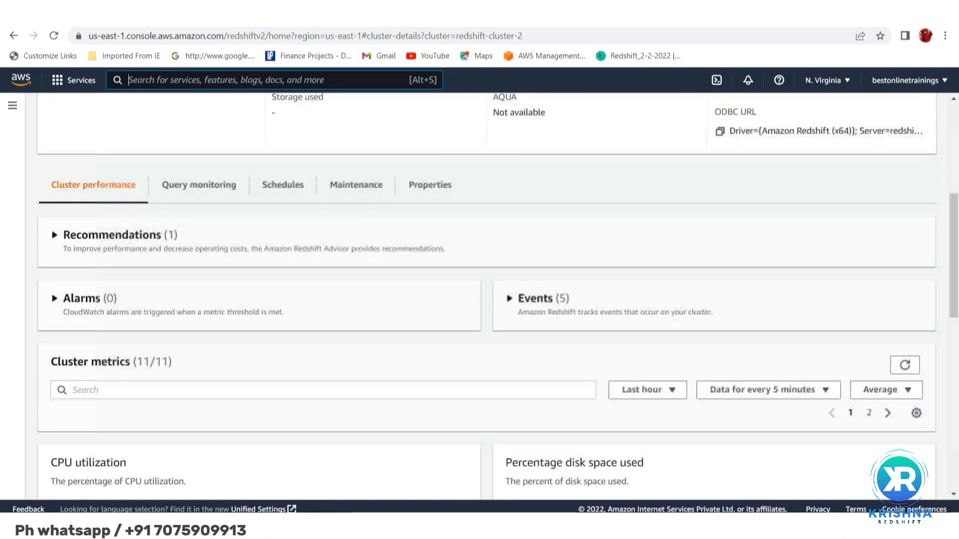
pyautogui.scroll(-3, 129, 79)
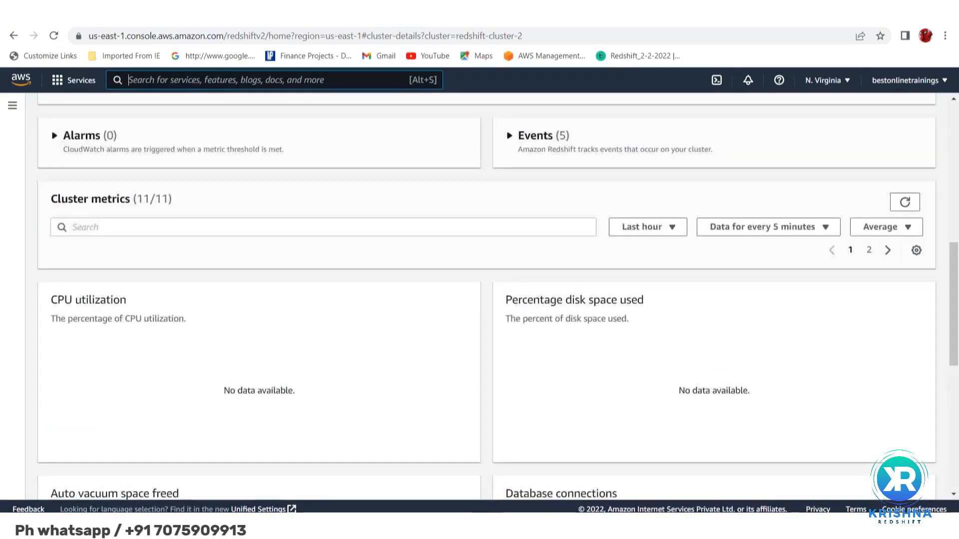
pyautogui.scroll(9, 269, 307)
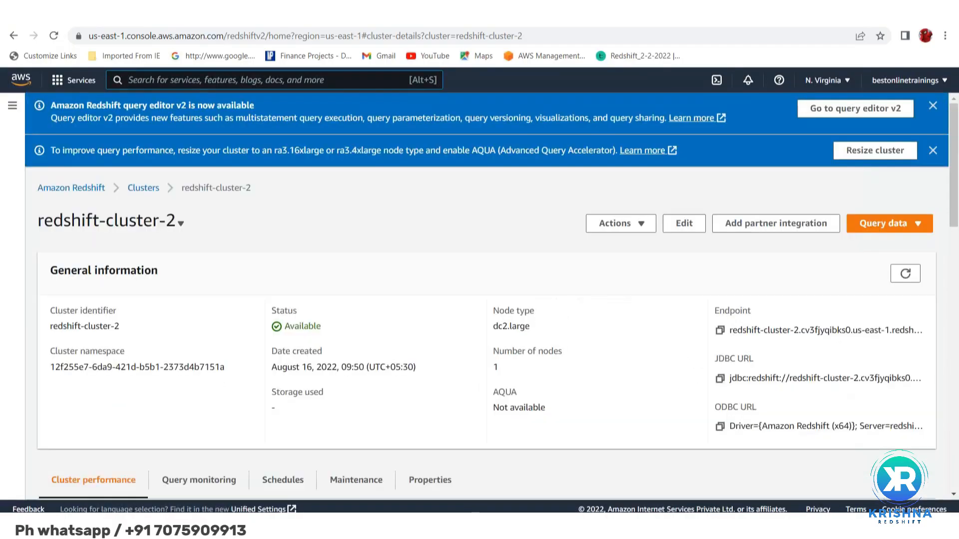
pyautogui.click(138, 188)
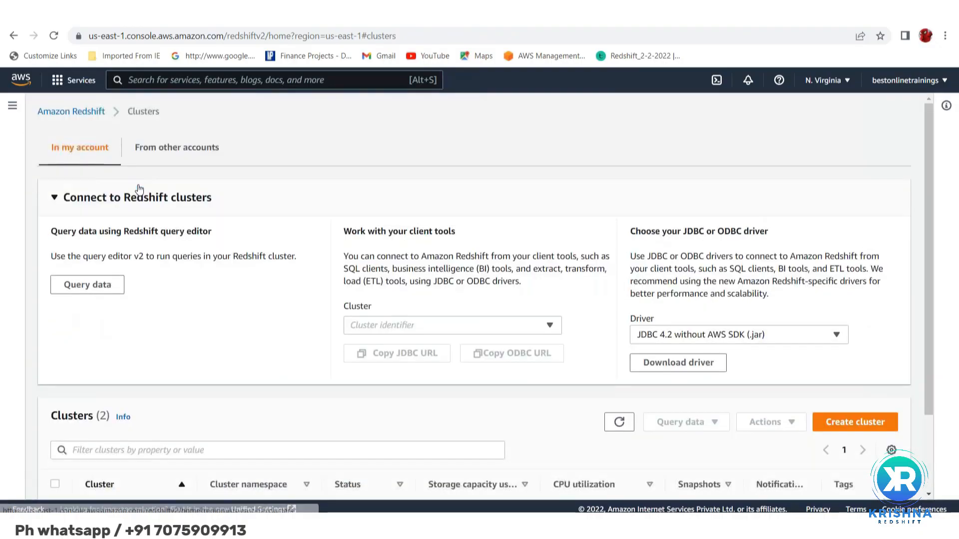
pyautogui.scroll(-2, 190, 332)
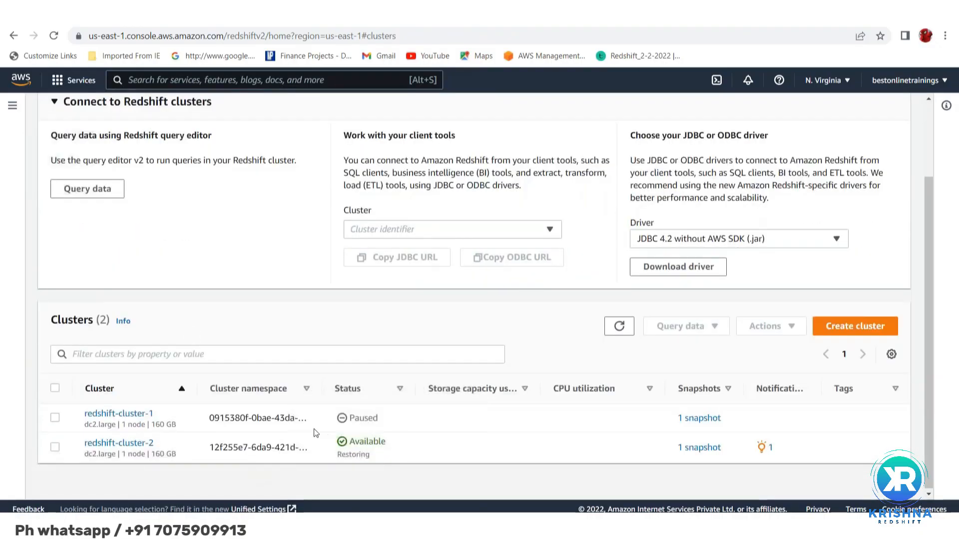
pyautogui.click(103, 443)
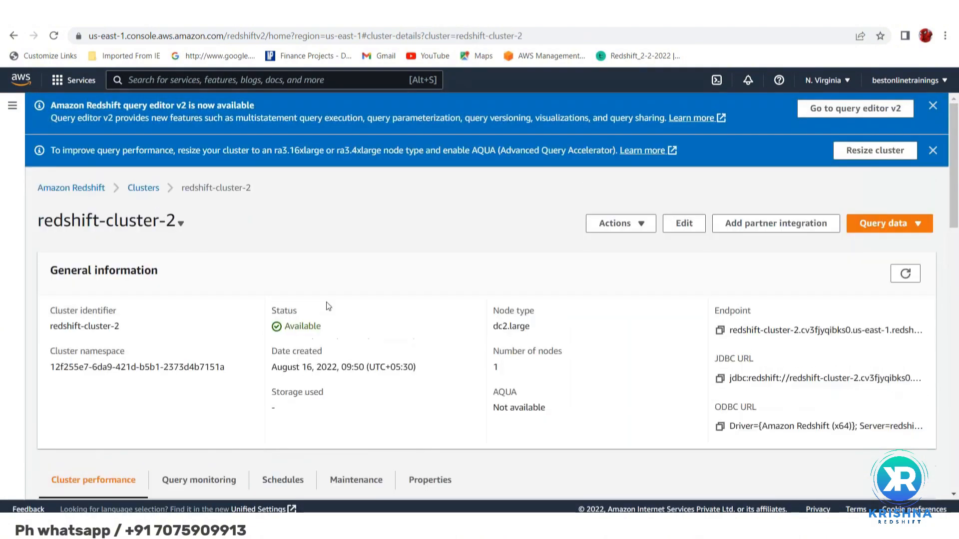
pyautogui.doubleClick(298, 327)
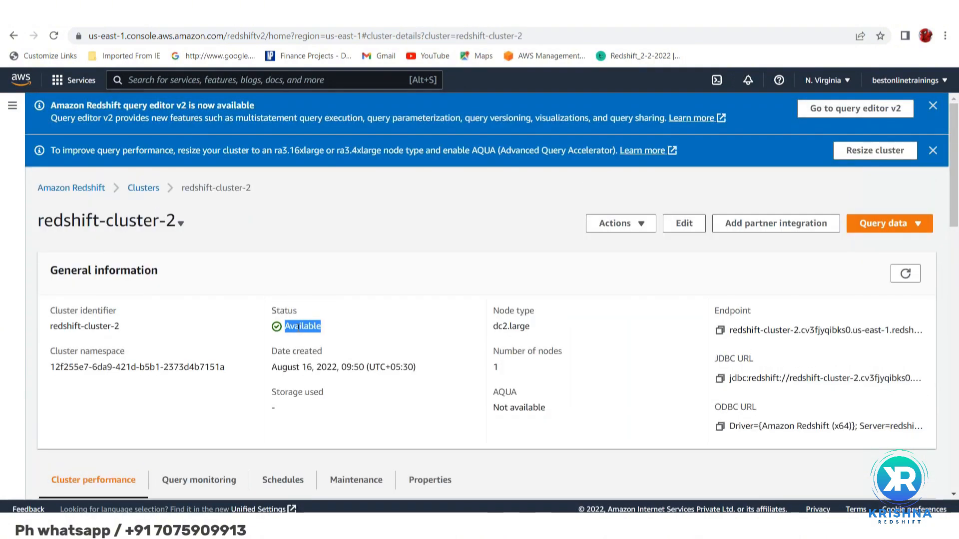
# Open redshift-cluster-2 in the original query editor and connect to the dev database
pyautogui.click(871, 227)
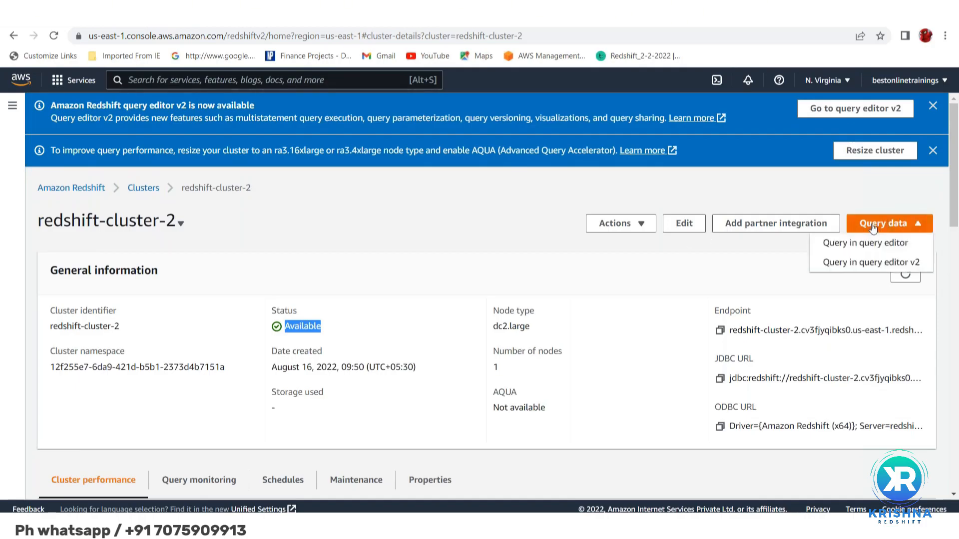
pyautogui.click(852, 244)
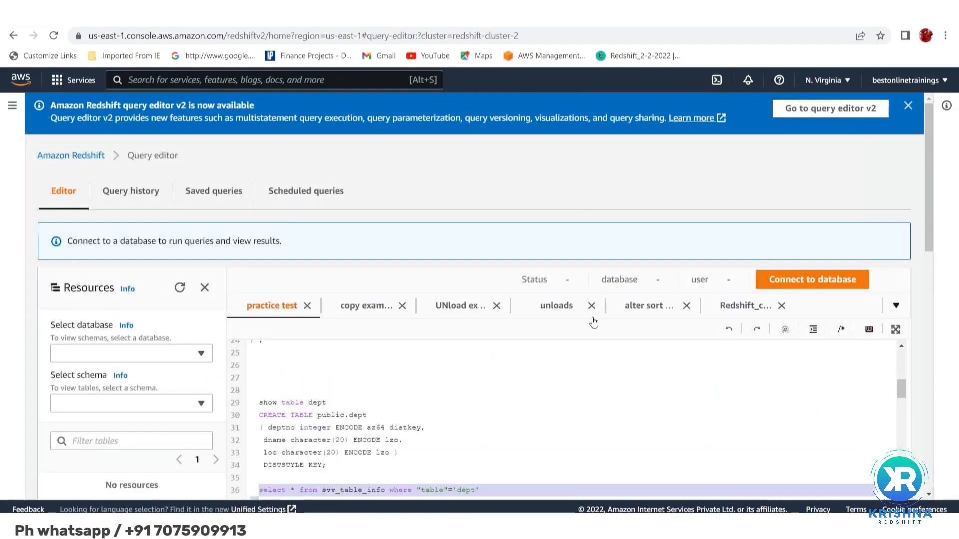
pyautogui.scroll(-1, 546, 348)
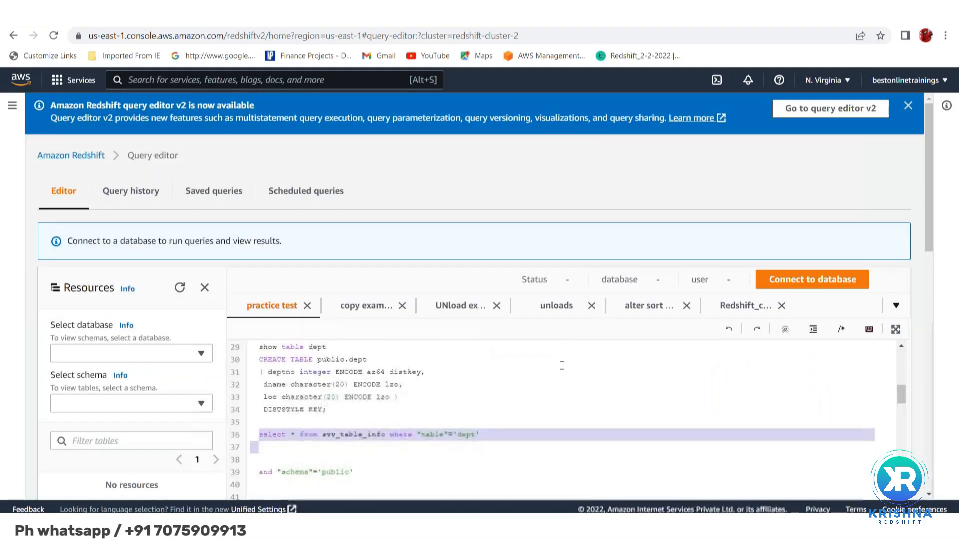
pyautogui.click(811, 281)
pyautogui.click(684, 294)
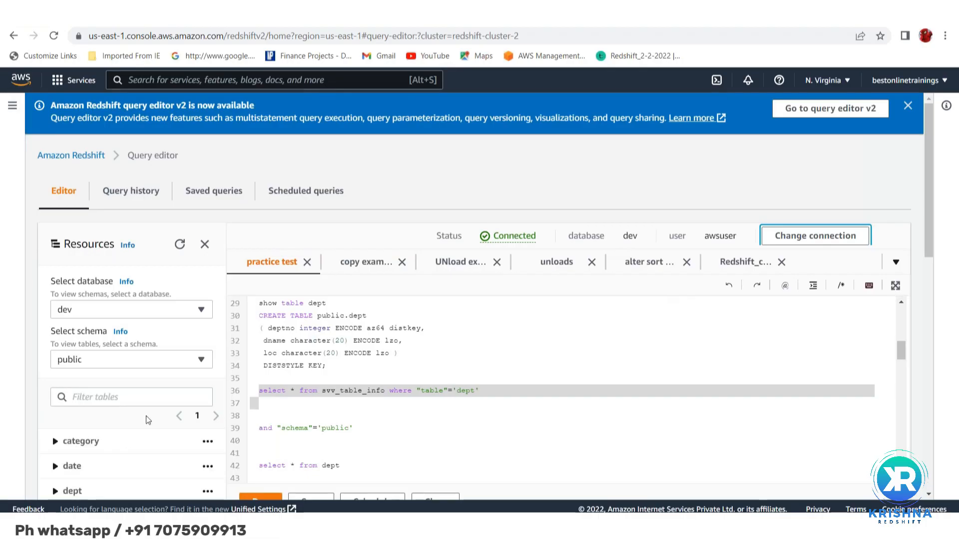
# Run only the statement "show table dept_auto;" from the practice test query
pyautogui.scroll(-2, 148, 420)
pyautogui.scroll(-3, 148, 420)
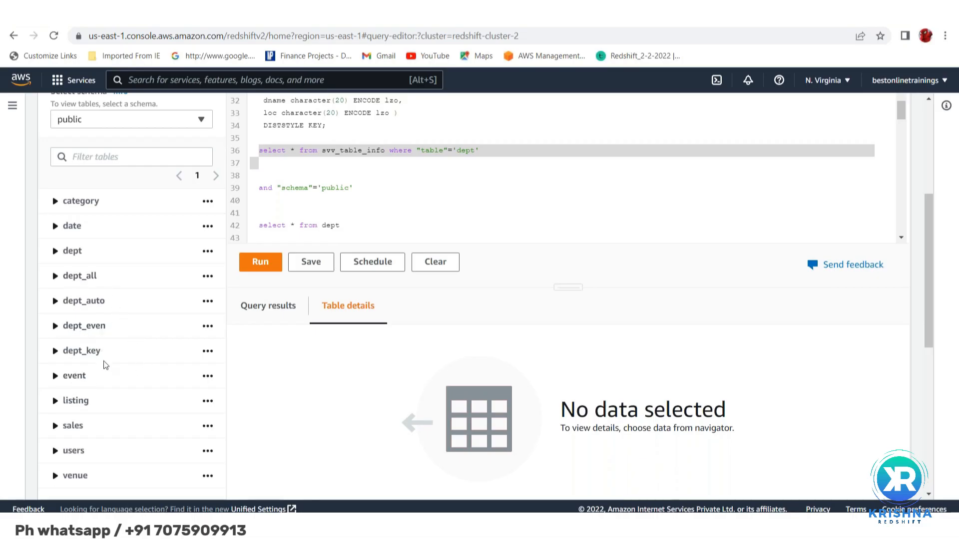
pyautogui.scroll(2, 382, 191)
pyautogui.scroll(9, 381, 192)
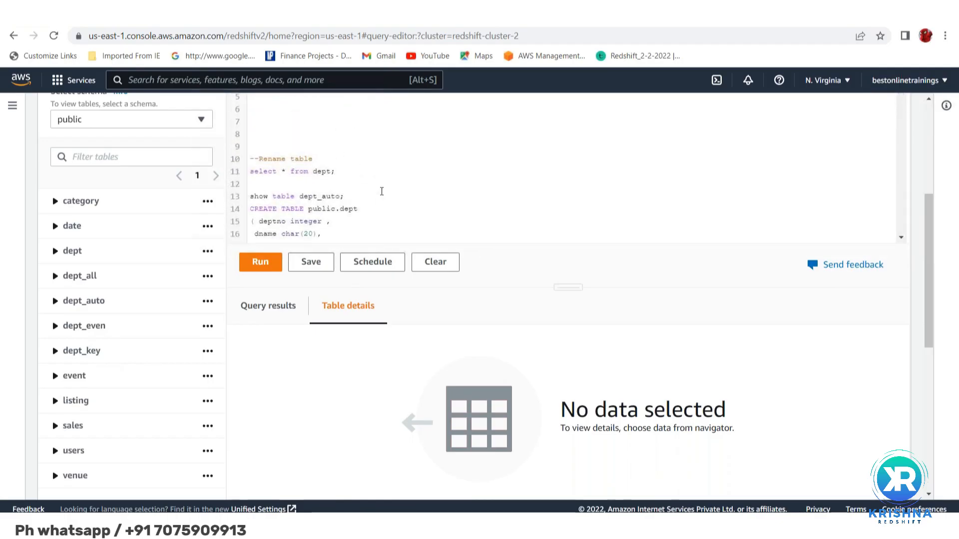
pyautogui.scroll(-4, 381, 192)
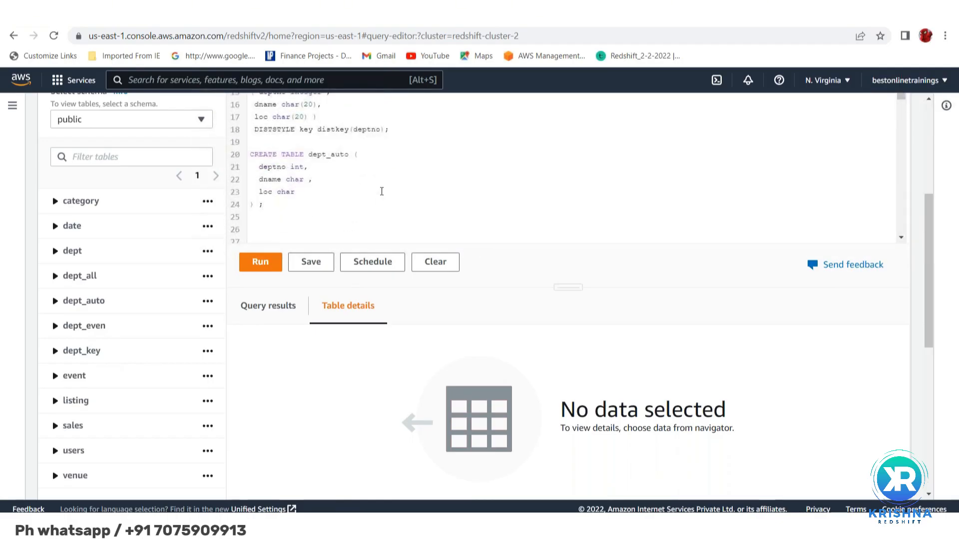
pyautogui.scroll(1, 382, 191)
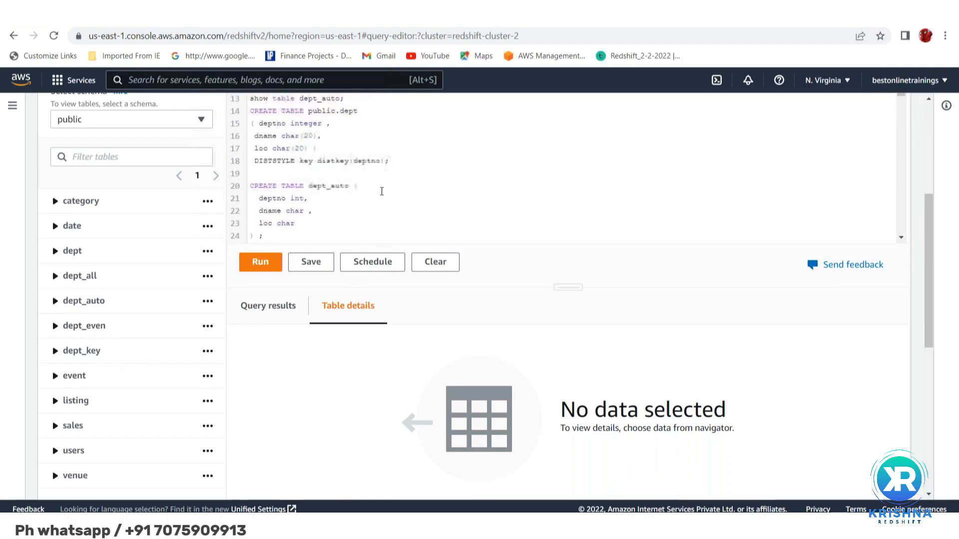
pyautogui.tripleClick(251, 110)
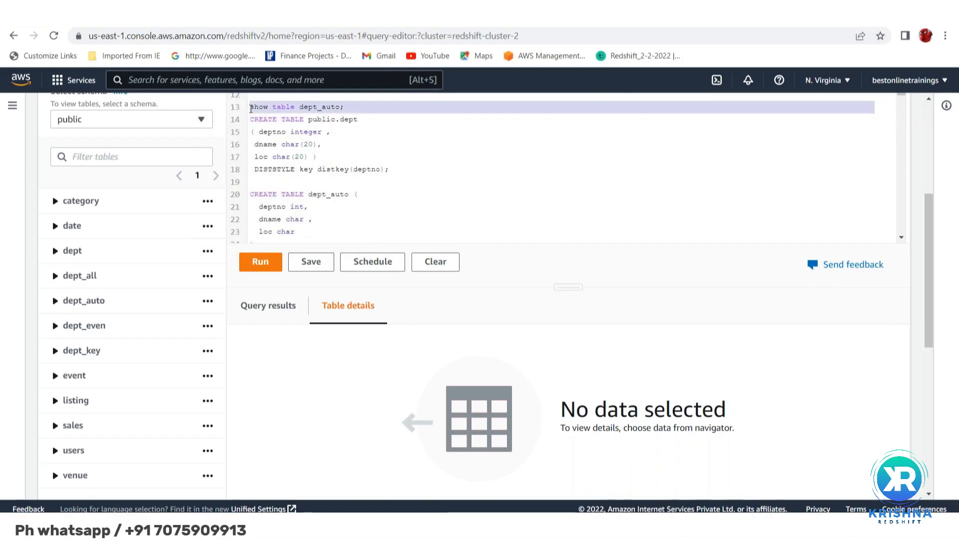
pyautogui.scroll(2, 479, 180)
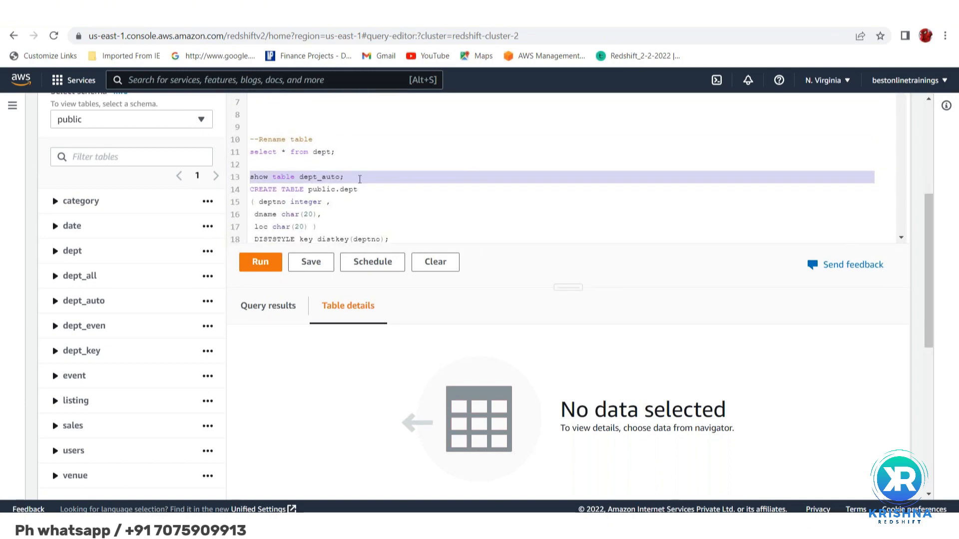
pyautogui.click(261, 263)
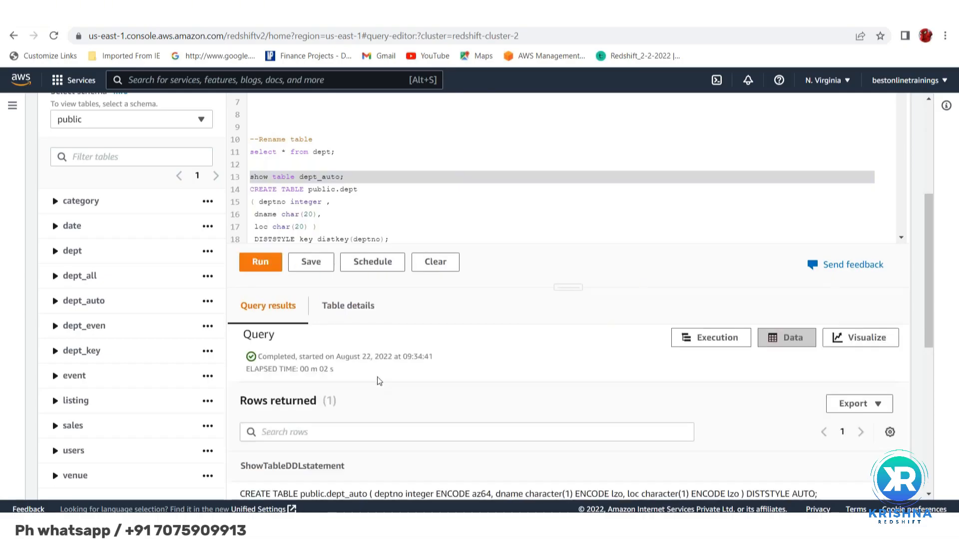
# Examine the returned DDL statement of dept_auto for its schema, column types, encodings and distribution style
pyautogui.scroll(-2, 374, 326)
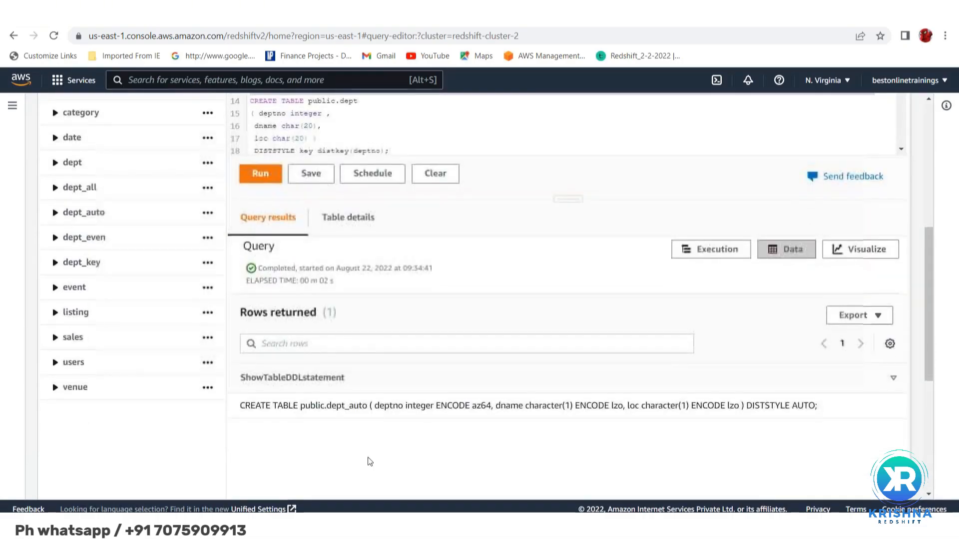
pyautogui.doubleClick(309, 406)
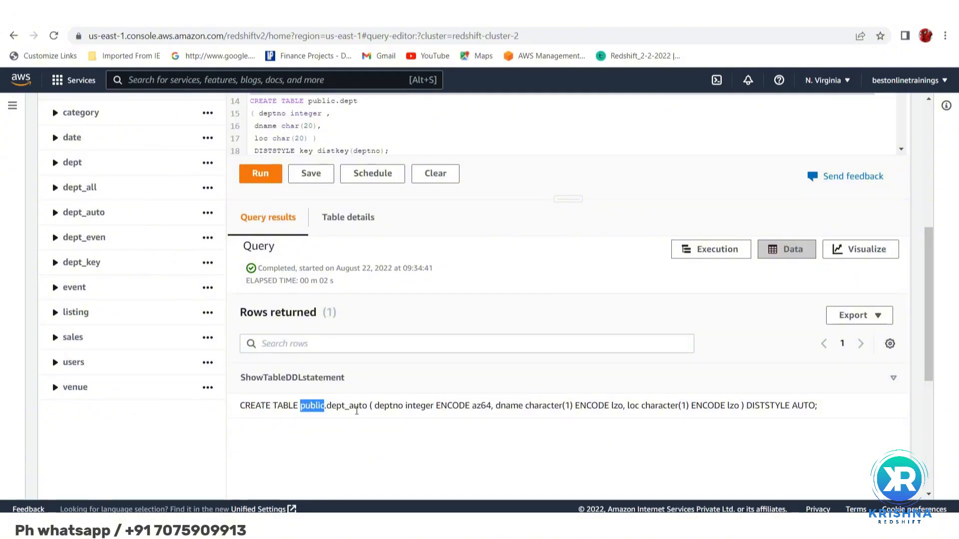
pyautogui.doubleClick(356, 406)
pyautogui.doubleClick(389, 406)
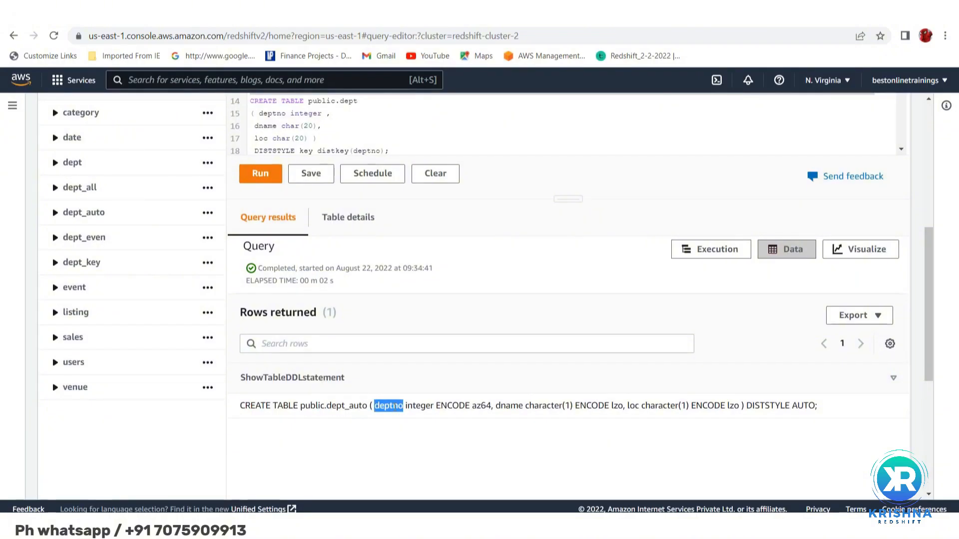
pyautogui.doubleClick(428, 406)
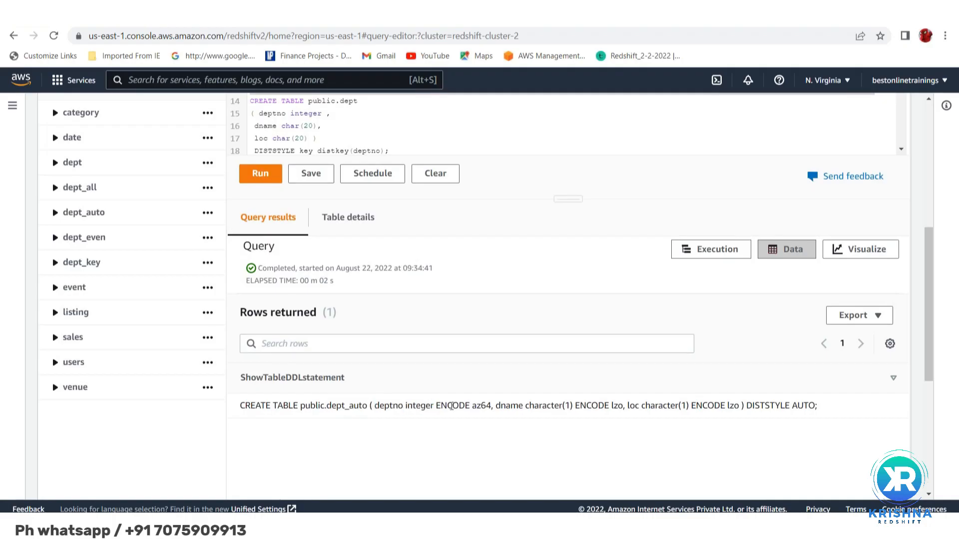
pyautogui.doubleClick(453, 406)
pyautogui.doubleClick(482, 405)
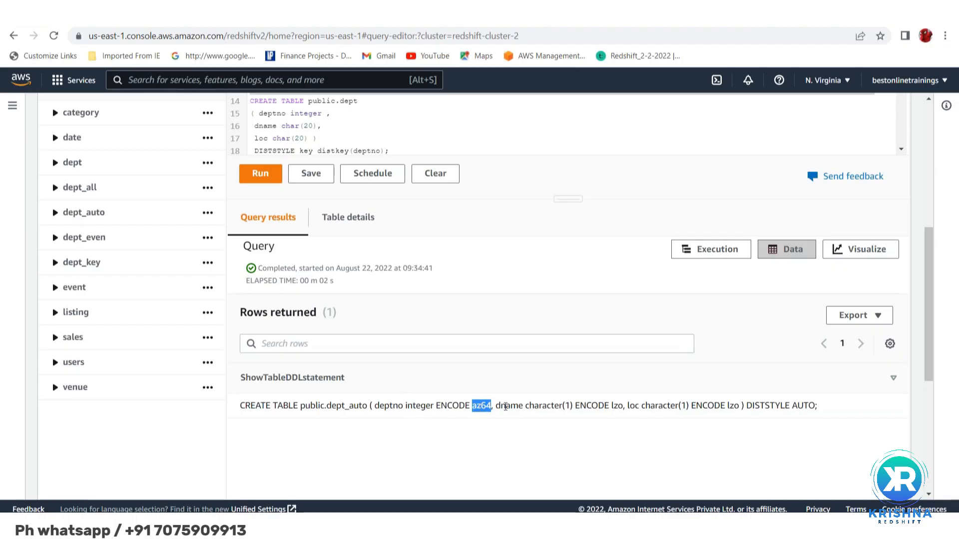
pyautogui.click(505, 405)
pyautogui.doubleClick(506, 405)
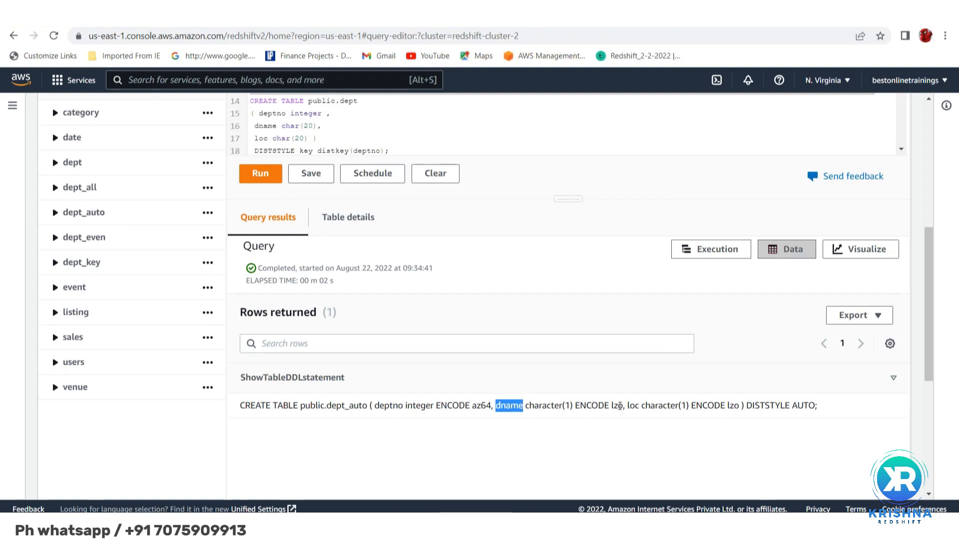
pyautogui.doubleClick(617, 405)
pyautogui.moveTo(635, 406); pyautogui.dragTo(744, 407)
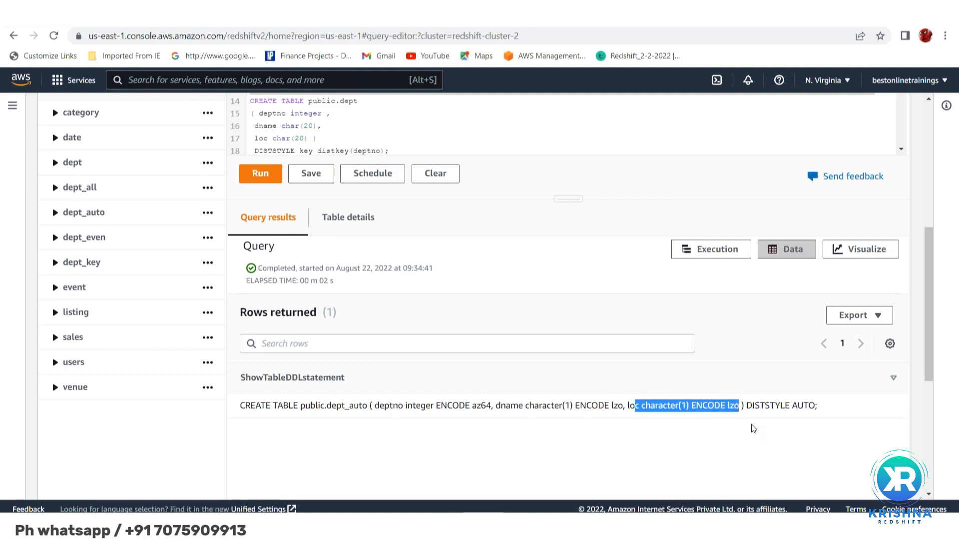
pyautogui.click(773, 406)
pyautogui.doubleClick(773, 405)
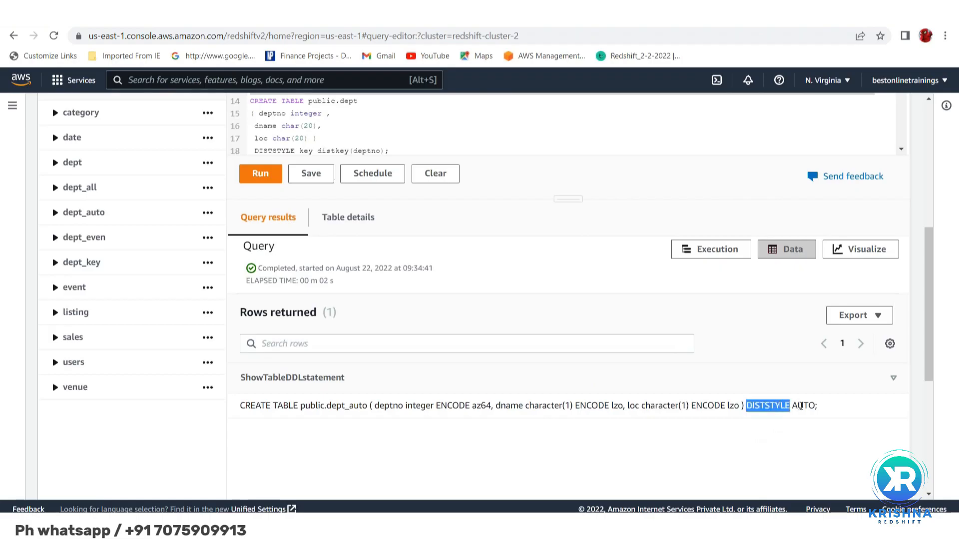
# Run only the svv_table_info query for the table 'dept' and view its returned row
pyautogui.doubleClick(802, 406)
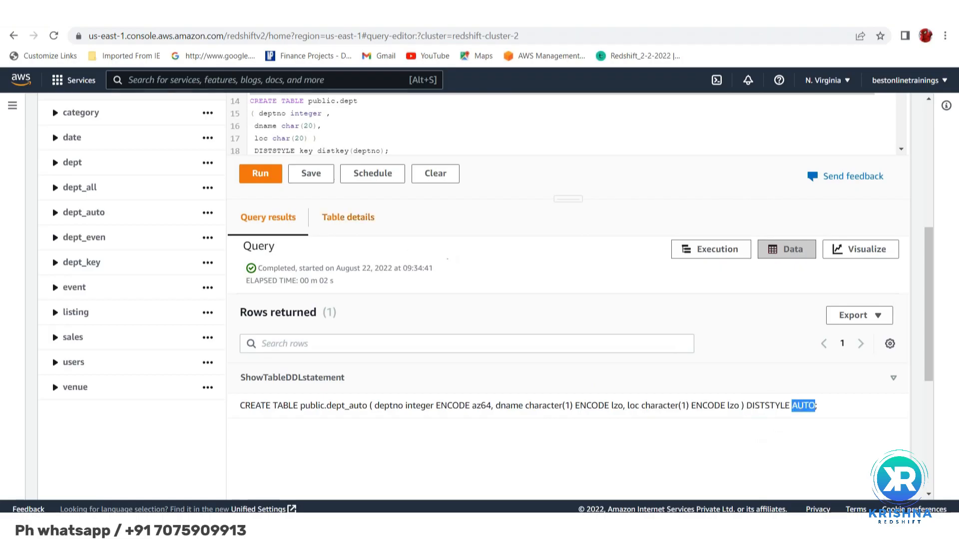
pyautogui.scroll(3, 348, 218)
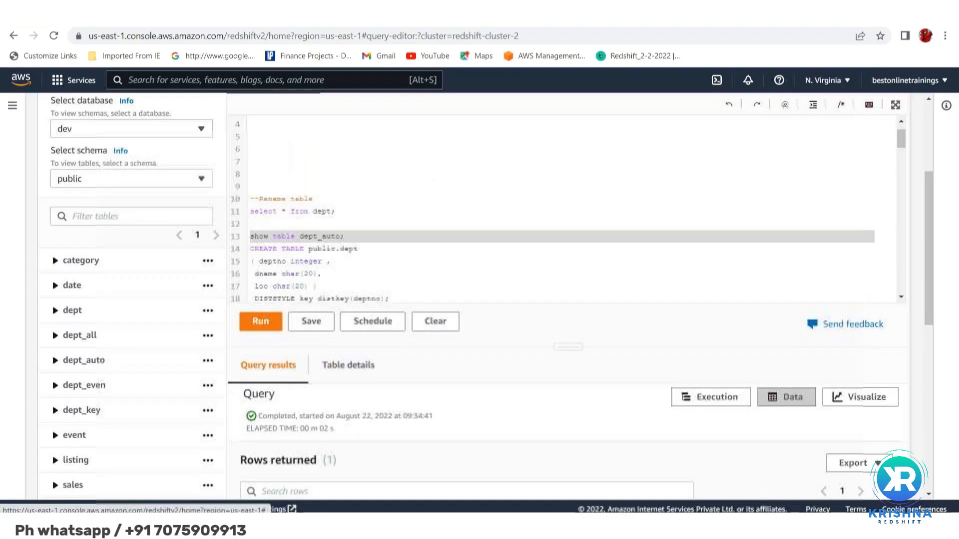
pyautogui.scroll(-8, 565, 210)
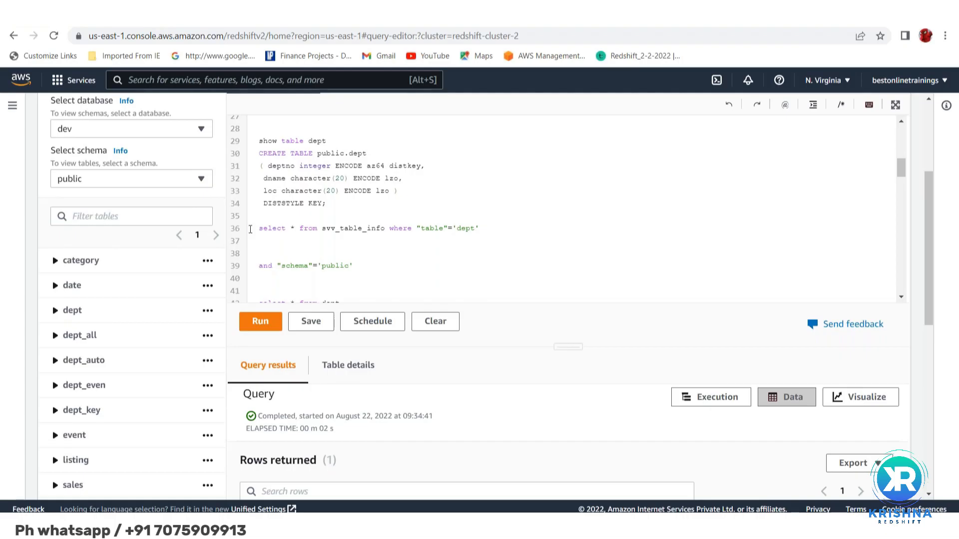
pyautogui.tripleClick(250, 230)
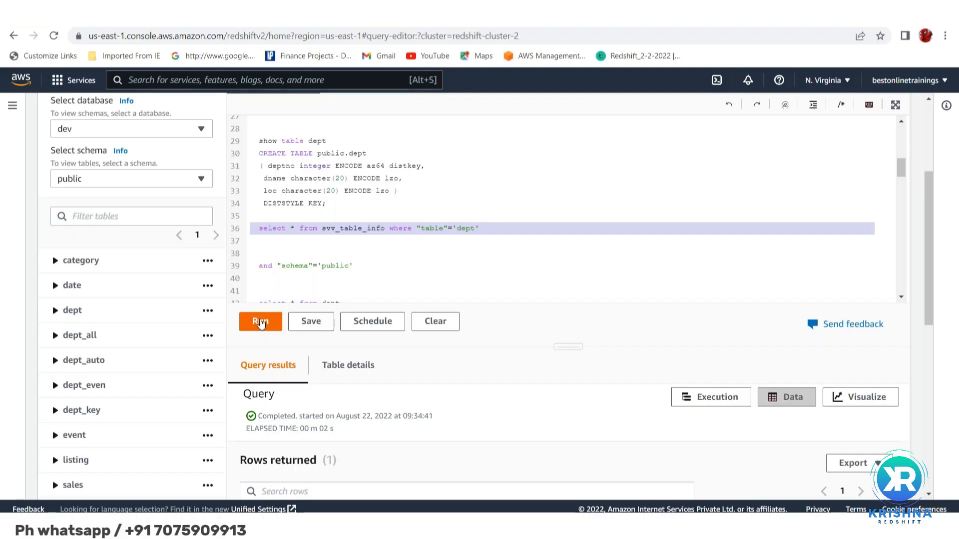
pyautogui.click(260, 322)
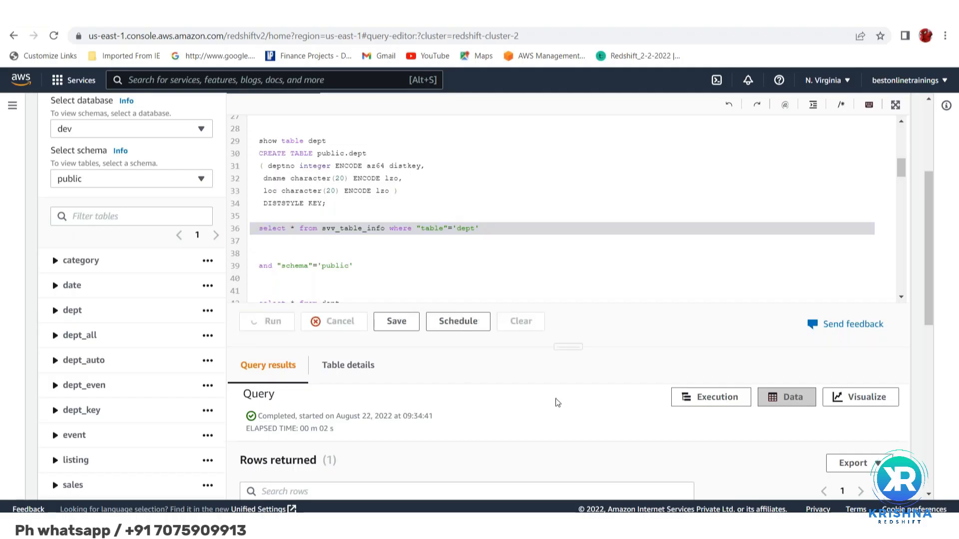
pyautogui.scroll(-5, 558, 402)
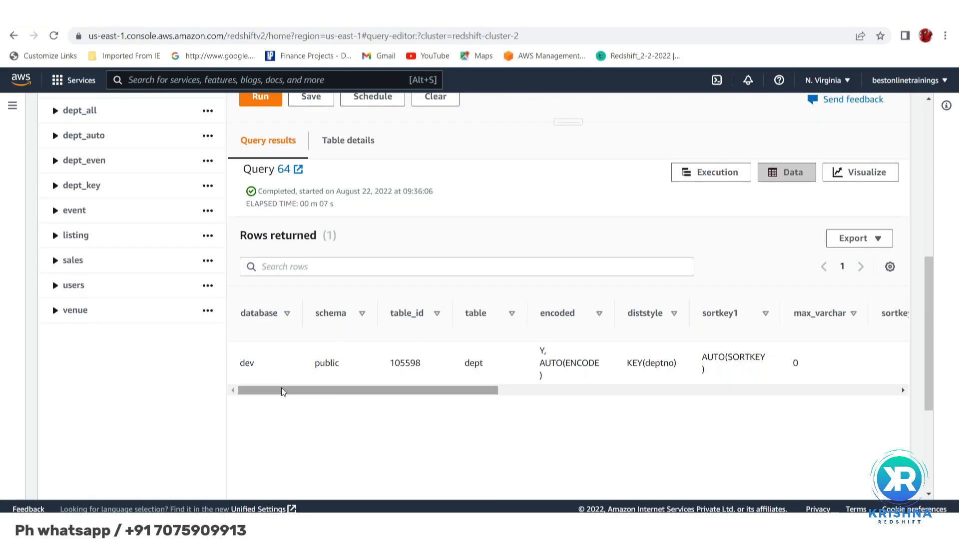
# Change the table filter in the svv_table_info query to 'dept_all'
pyautogui.scroll(5, 325, 249)
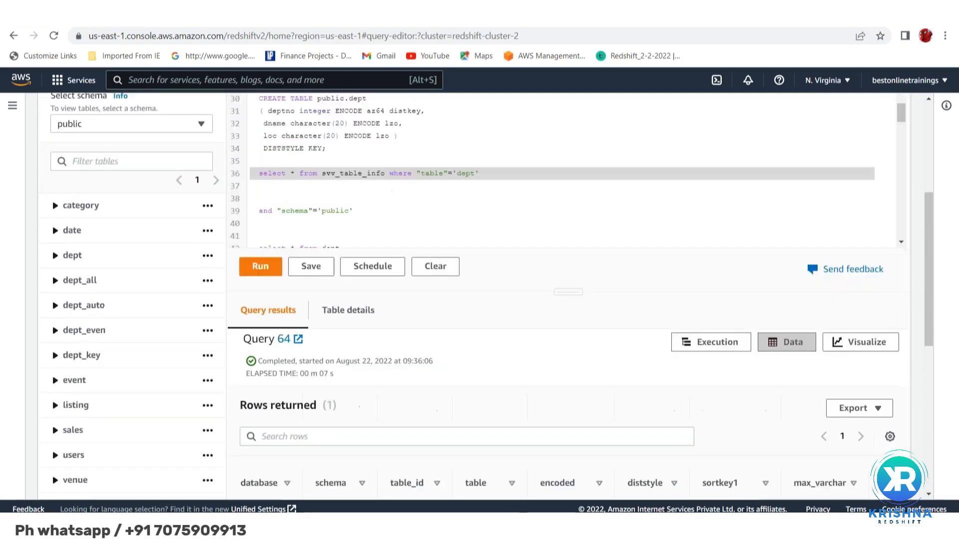
pyautogui.scroll(-2, 325, 249)
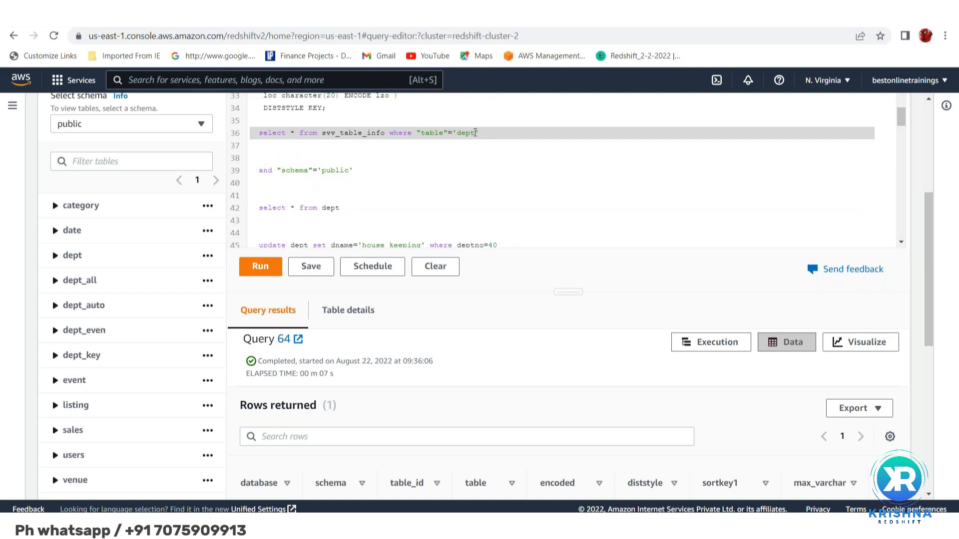
pyautogui.click(475, 132)
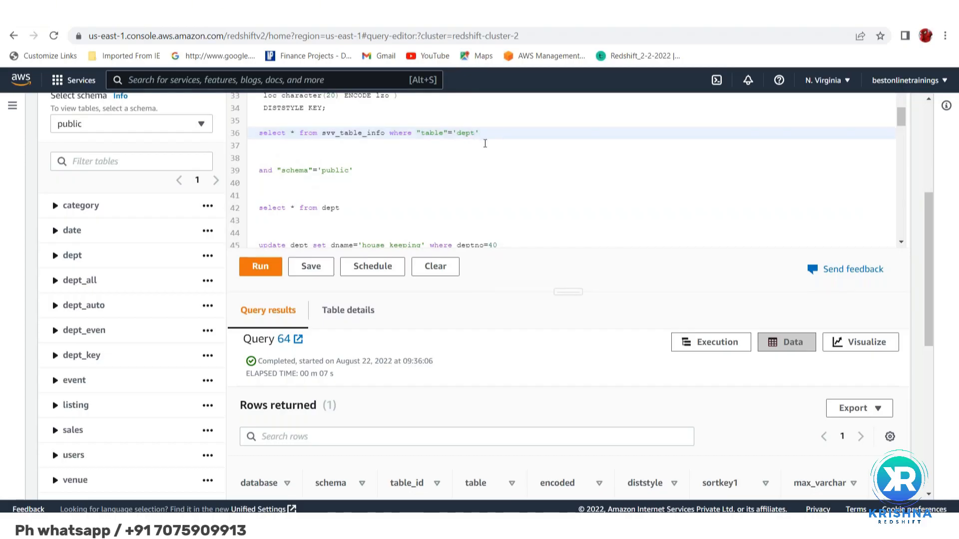
pyautogui.write('_all')
# Change the "select * from dept" statement to query dept_all and run only that statement
pyautogui.doubleClick(328, 208)
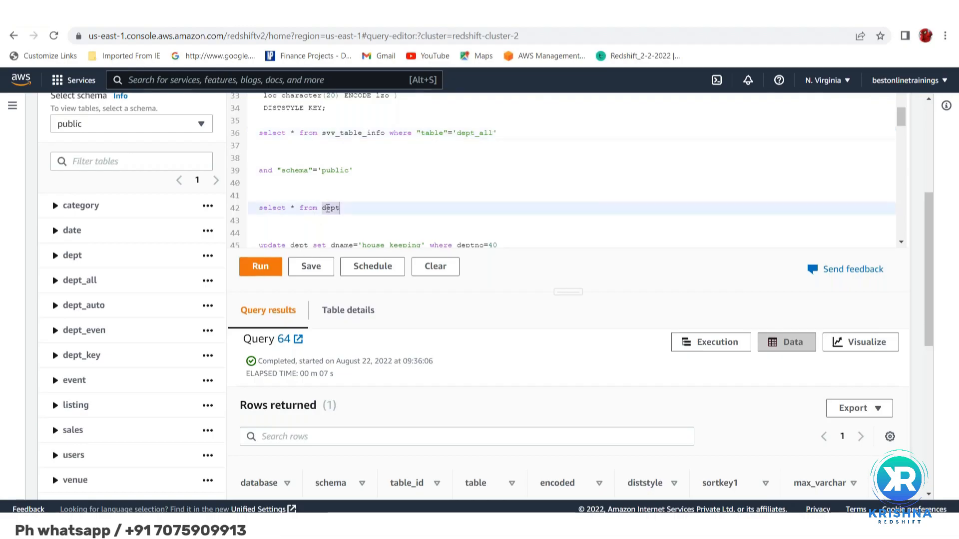
pyautogui.click(348, 207)
pyautogui.write('_all')
pyautogui.hotkey('shift', 'Up')
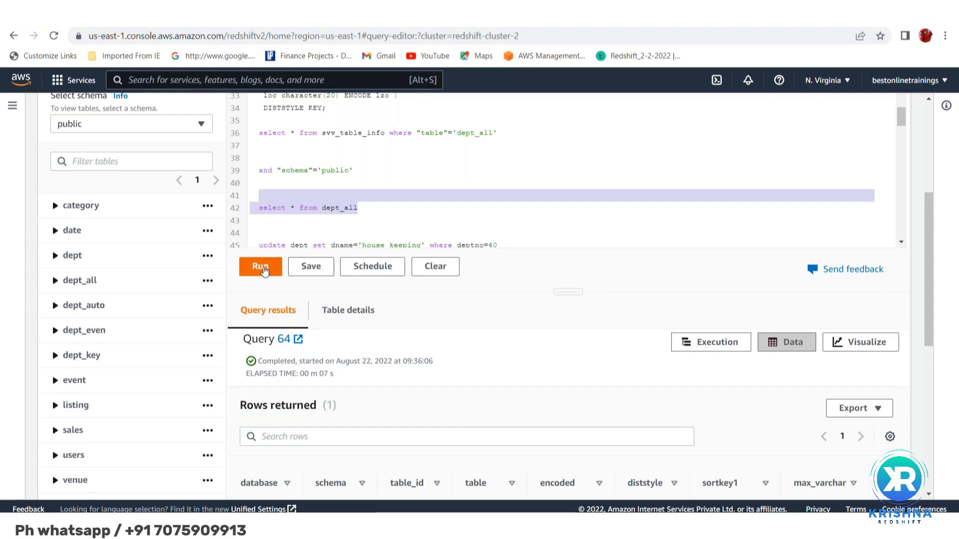
pyautogui.click(261, 267)
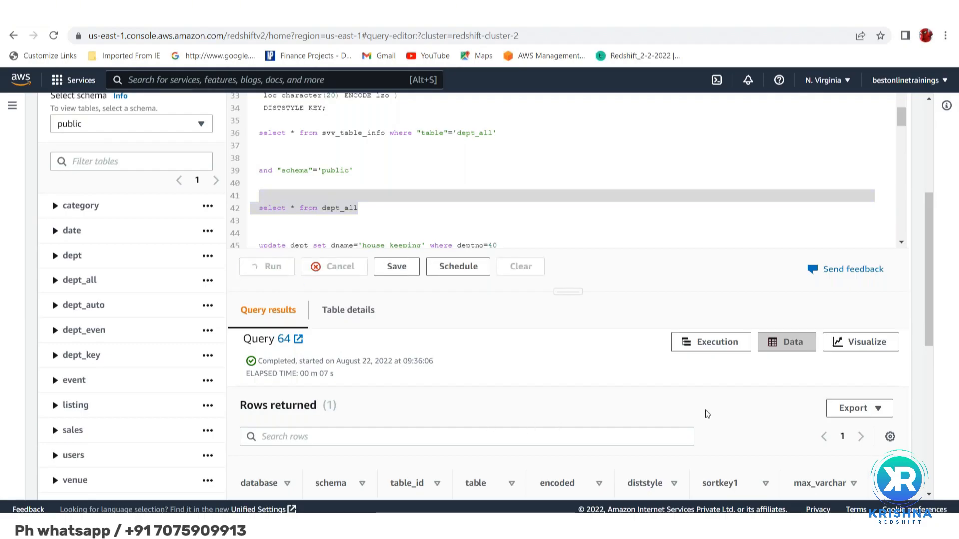
pyautogui.scroll(-1, 763, 436)
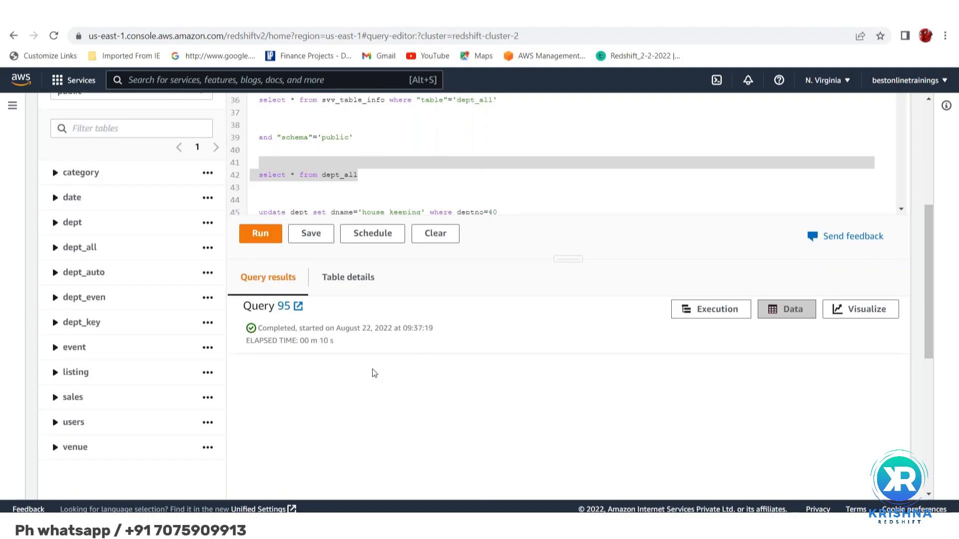
# Add "limit 5" to the dept_all select statement and run only that statement
pyautogui.scroll(1, 373, 372)
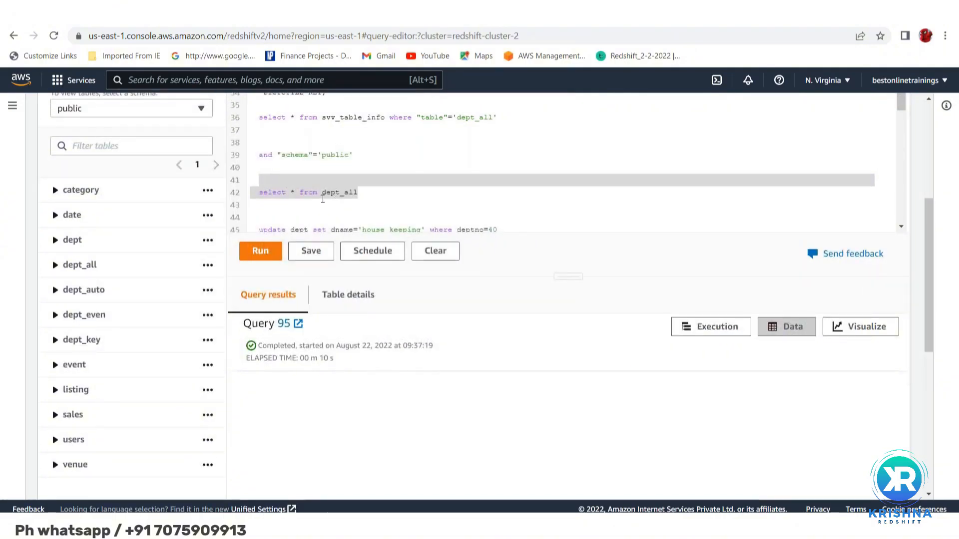
pyautogui.click(382, 198)
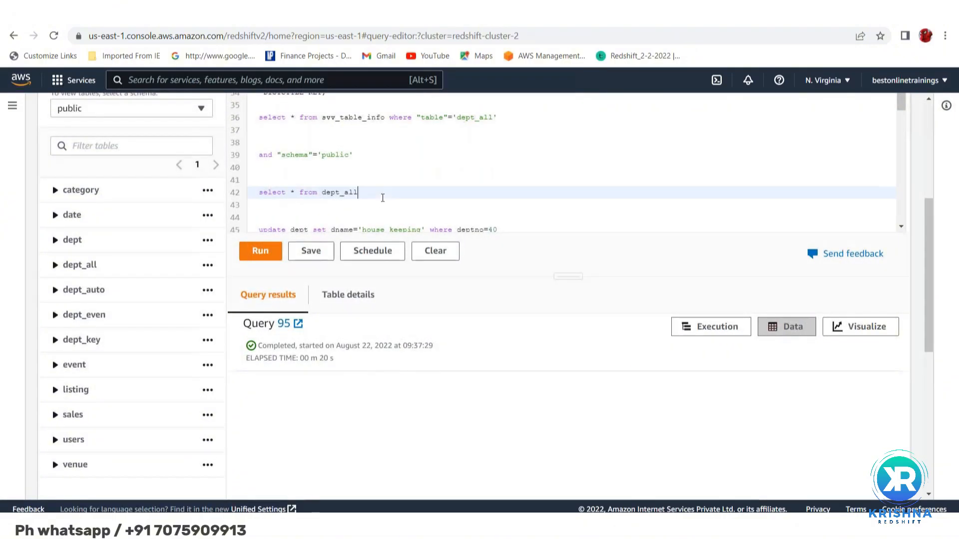
pyautogui.write('limit ')
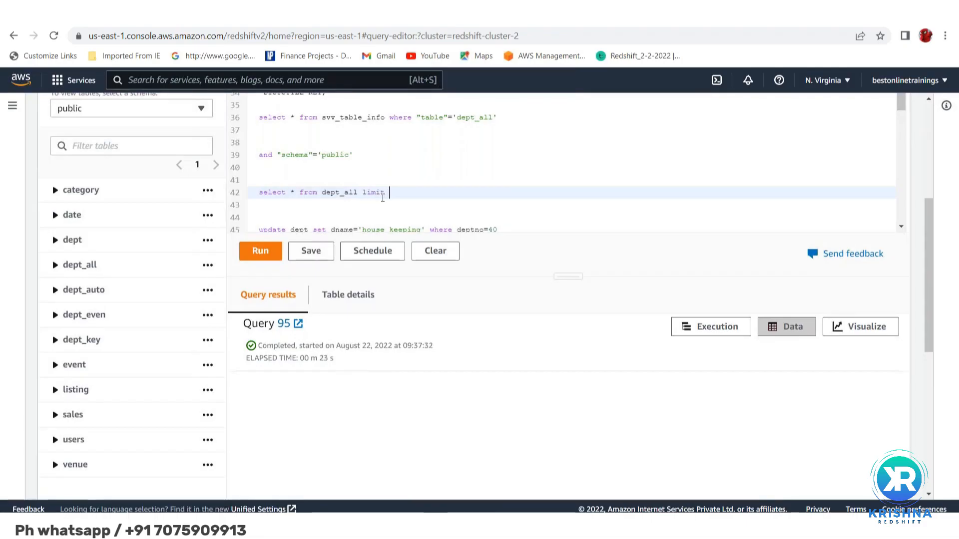
pyautogui.write('1')
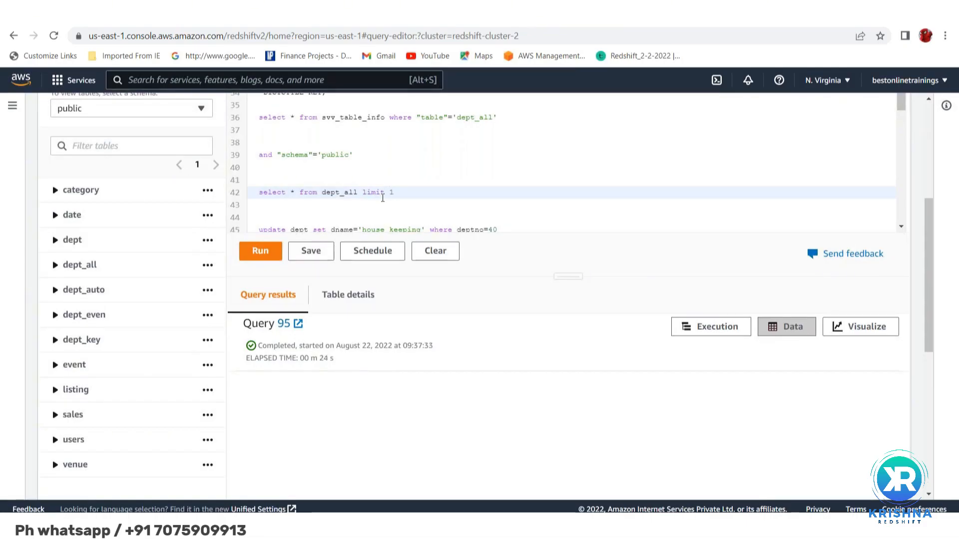
pyautogui.press('BackSpace')
pyautogui.moveTo(395, 192); pyautogui.dragTo(257, 180)
pyautogui.click(262, 249)
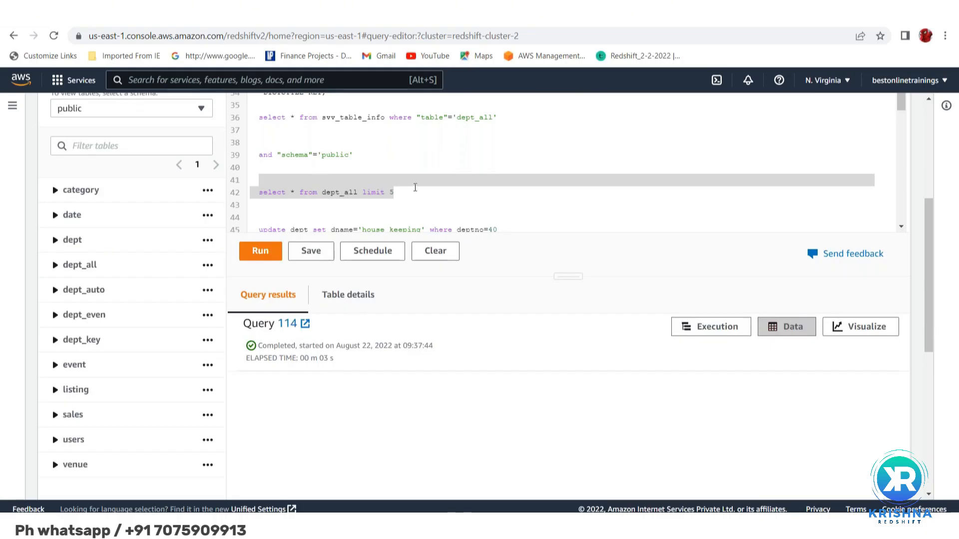
# Rewrite the dept_all statement as "select count(*) from dept_all", run only that statement and view the count
pyautogui.click(420, 191)
pyautogui.press('BackSpace')
pyautogui.press('BackSpace')
pyautogui.press('BackSpace')
pyautogui.press('BackSpace')
pyautogui.press('BackSpace')
pyautogui.press('BackSpace')
pyautogui.press('BackSpace')
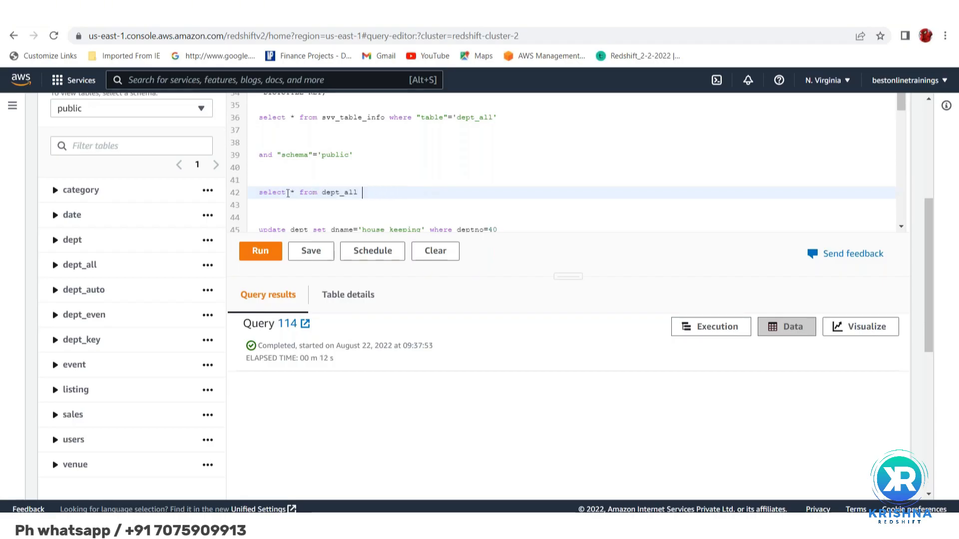
pyautogui.click(288, 193)
pyautogui.write('count(')
pyautogui.press('BackSpace')
pyautogui.press('BackSpace')
pyautogui.press('BackSpace')
pyautogui.write('*)')
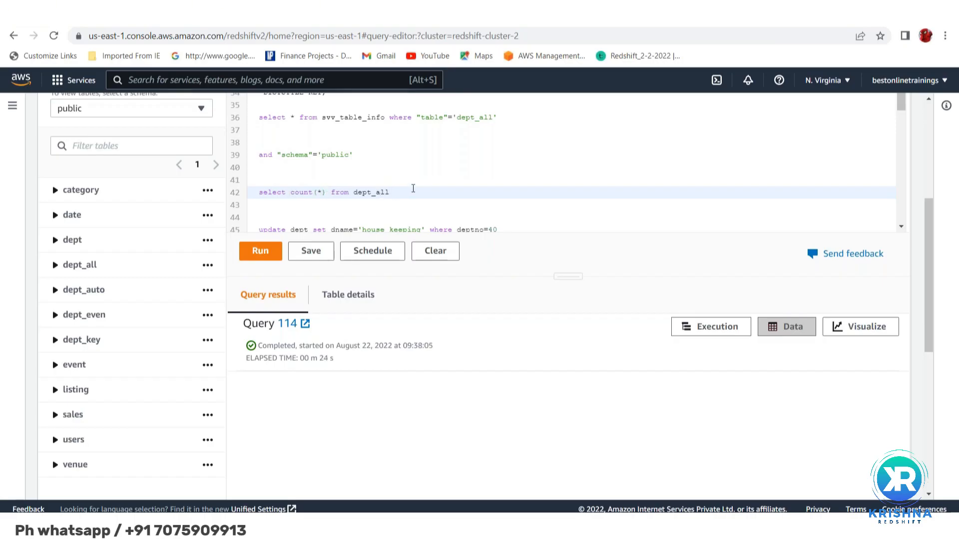
pyautogui.hotkey('shift', 'Up')
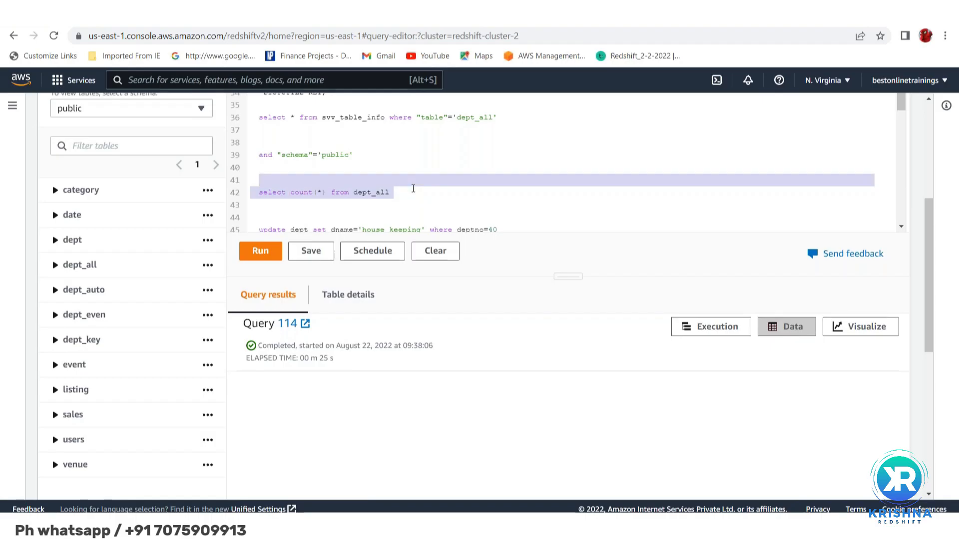
pyautogui.click(257, 254)
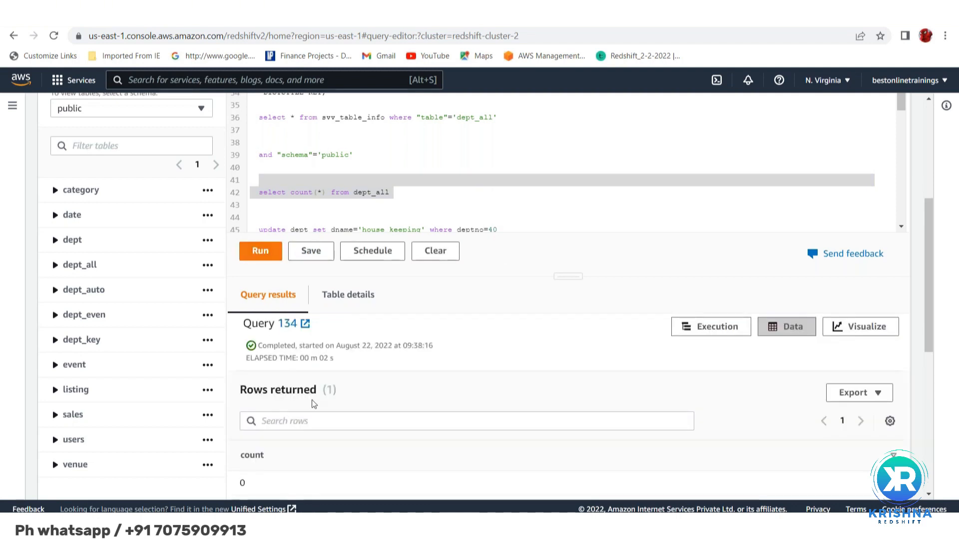
pyautogui.scroll(-2, 341, 467)
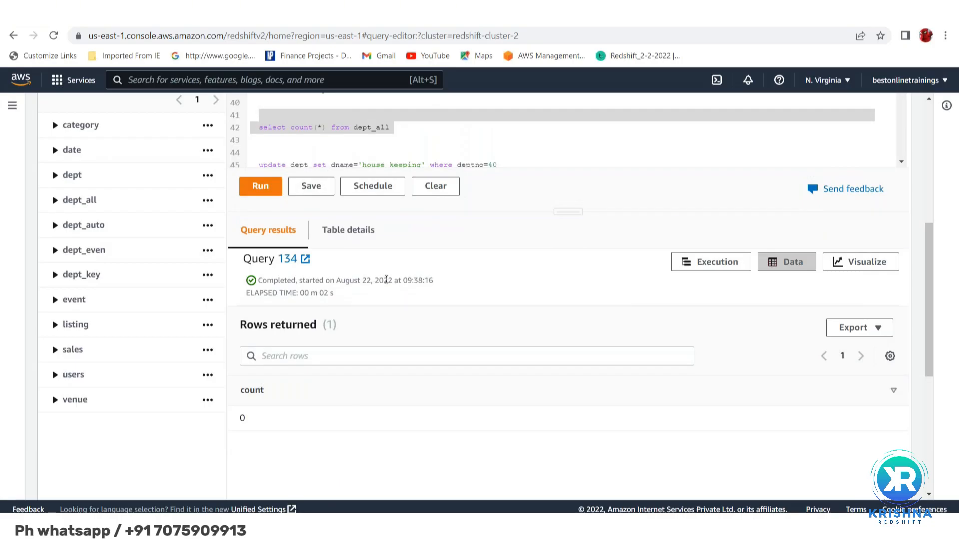
# Run only the svv_table_info query filtered on the table 'dept_all' and check its result
pyautogui.scroll(1, 386, 283)
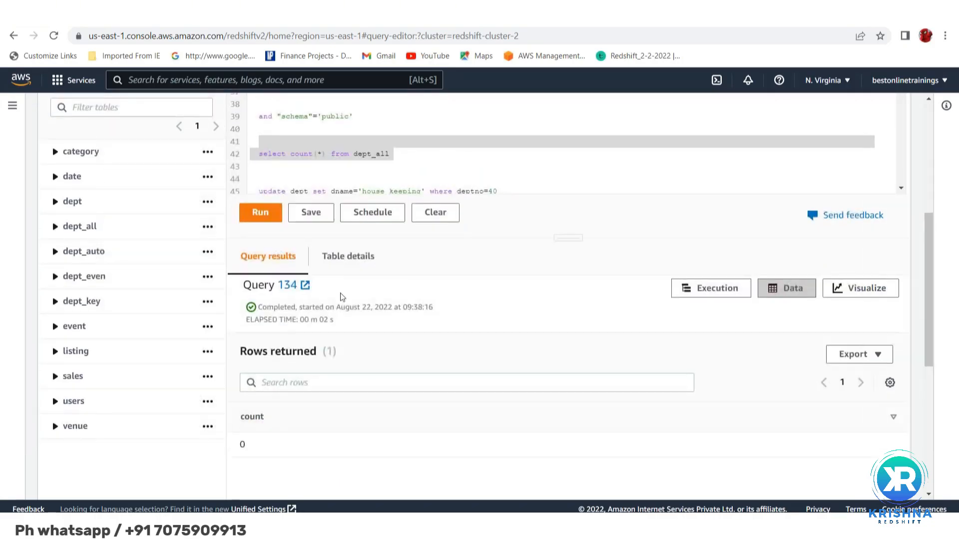
pyautogui.scroll(5, 386, 283)
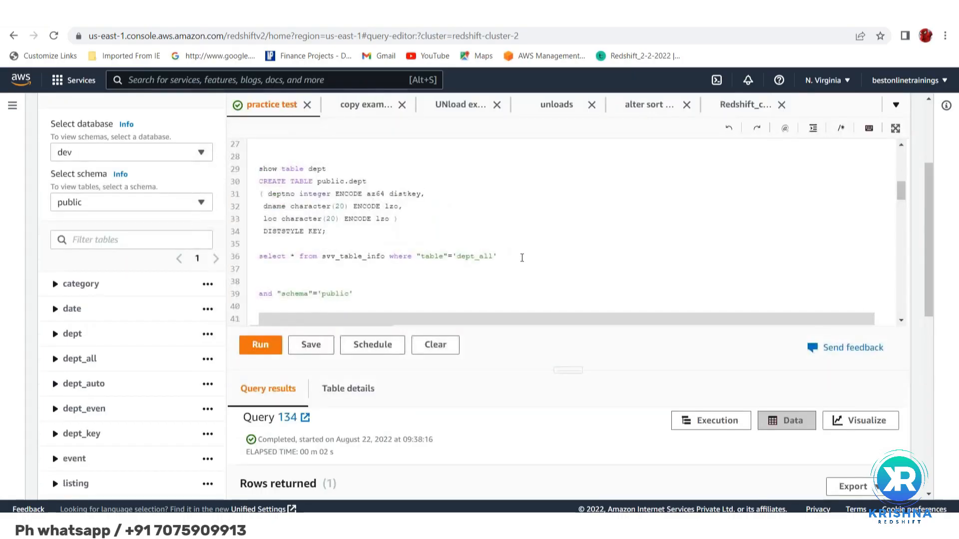
pyautogui.click(522, 258)
pyautogui.click(252, 258)
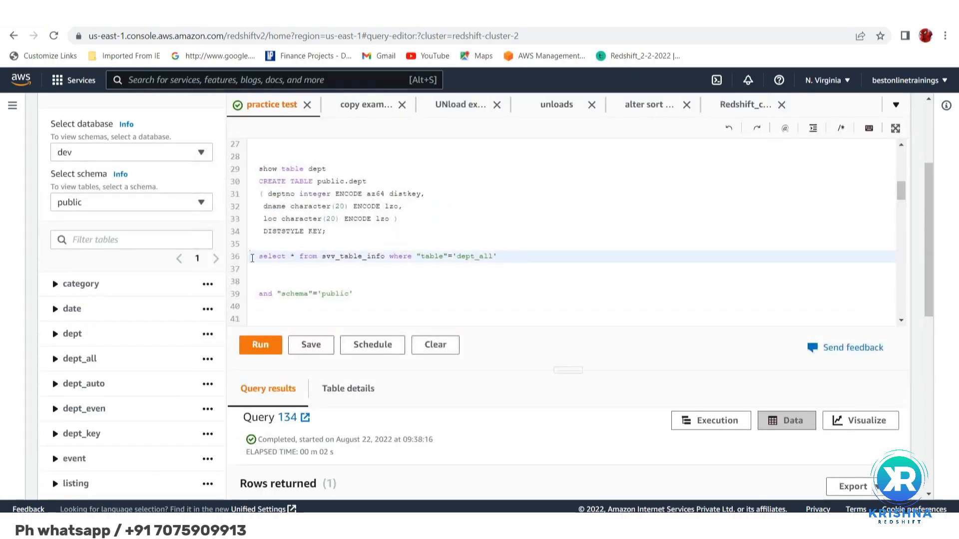
pyautogui.hotkey('shift', 'Down')
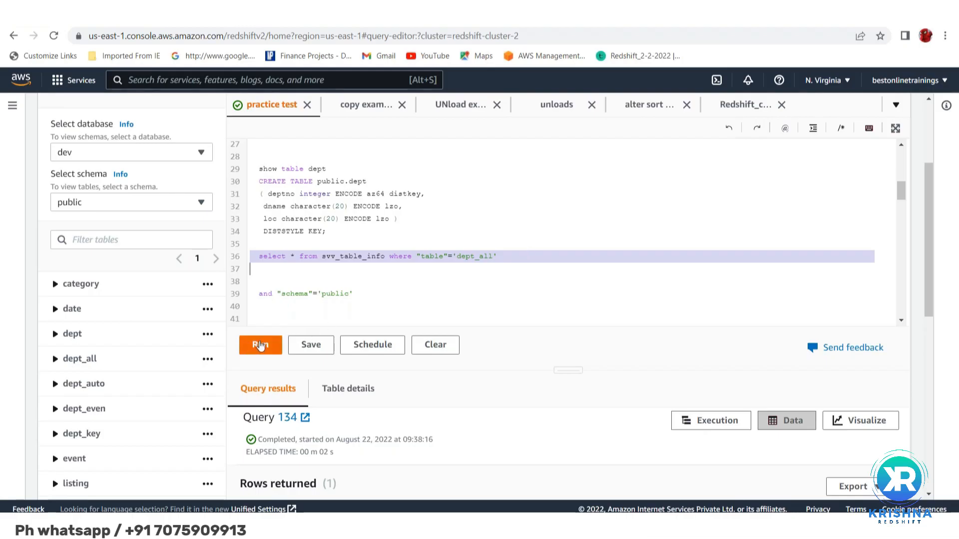
pyautogui.click(259, 344)
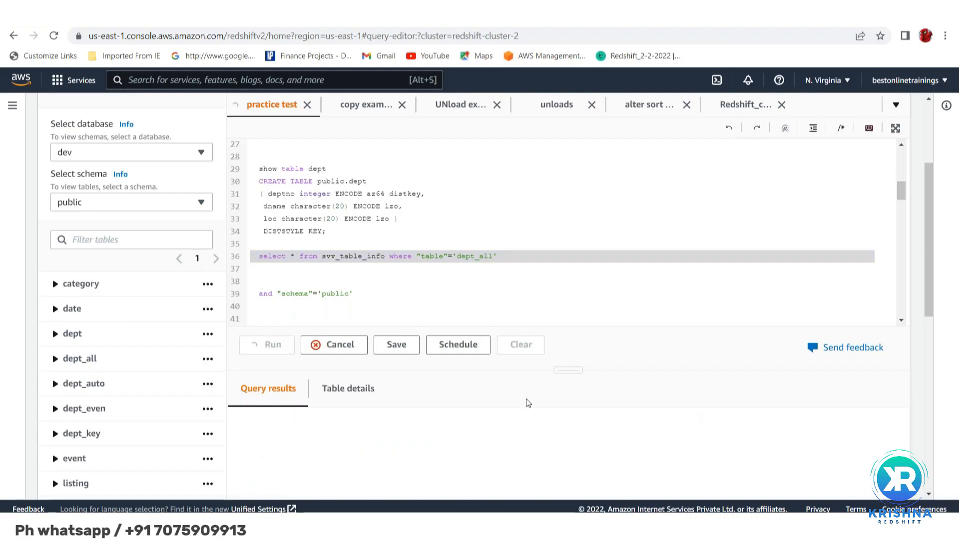
pyautogui.scroll(-3, 529, 403)
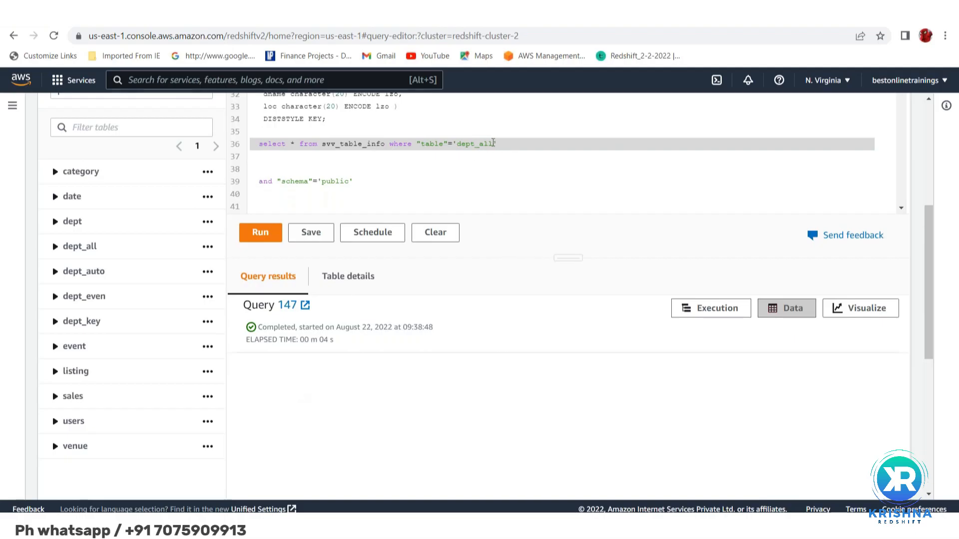
# Change the table filter in the svv_table_info query back to 'dept'
pyautogui.click(493, 143)
pyautogui.press('BackSpace')
pyautogui.press('BackSpace')
pyautogui.press('BackSpace')
pyautogui.press('BackSpace')
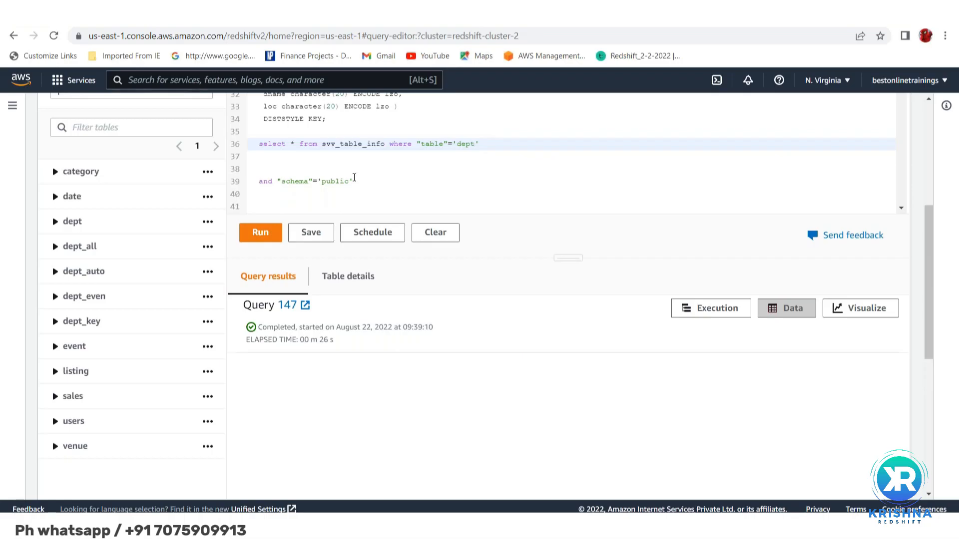
# Change the row count statement to "select count(*) from dept", run only that statement and view the count
pyautogui.scroll(-3, 350, 180)
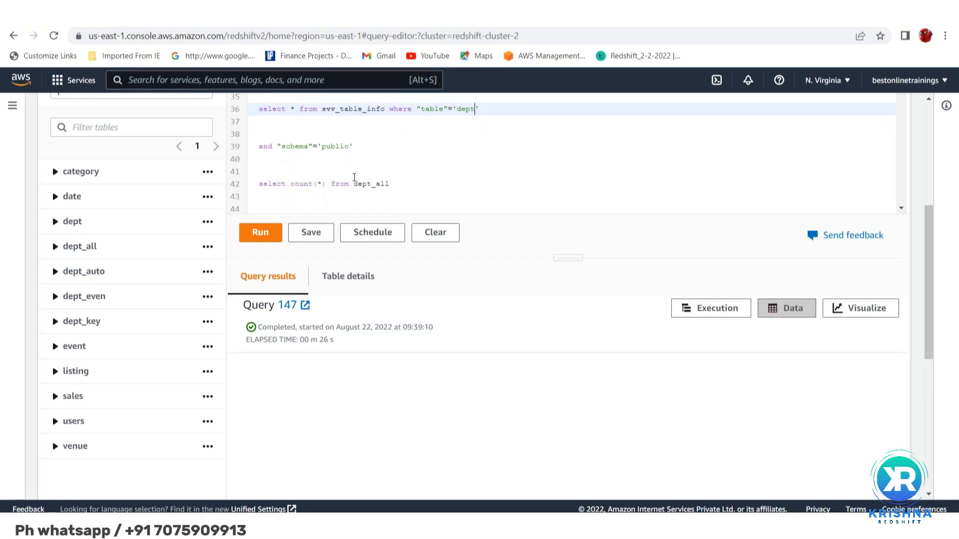
pyautogui.click(406, 174)
pyautogui.hotkey('shift', 'Up')
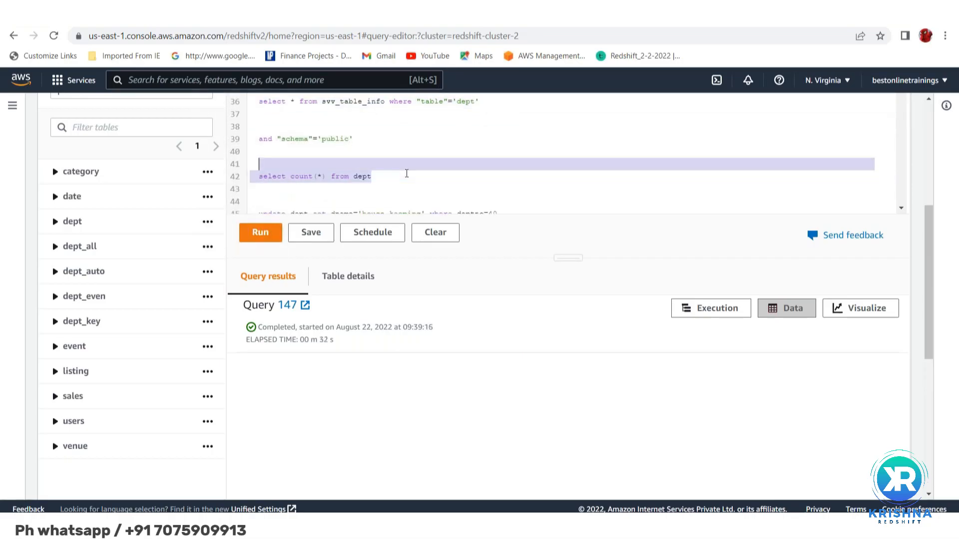
pyautogui.click(257, 234)
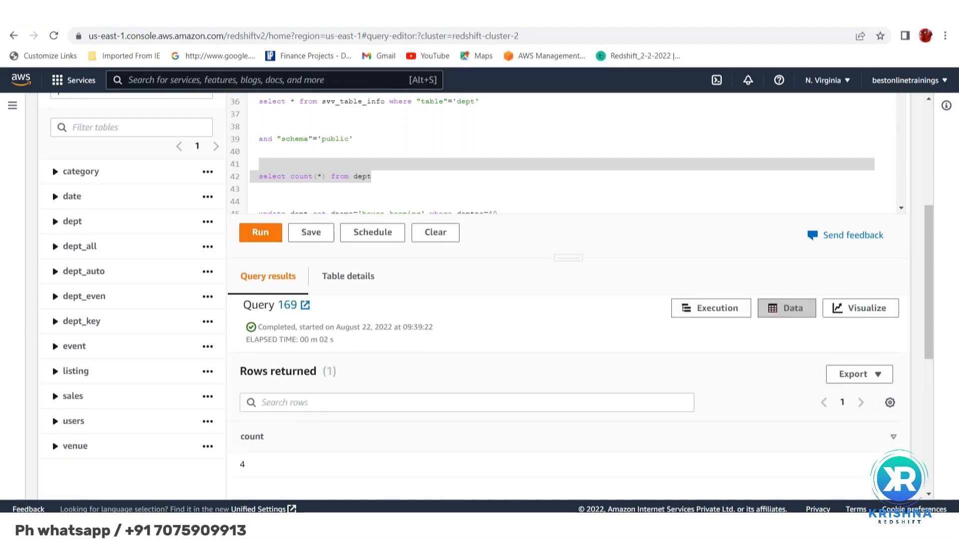
pyautogui.scroll(-2, 299, 475)
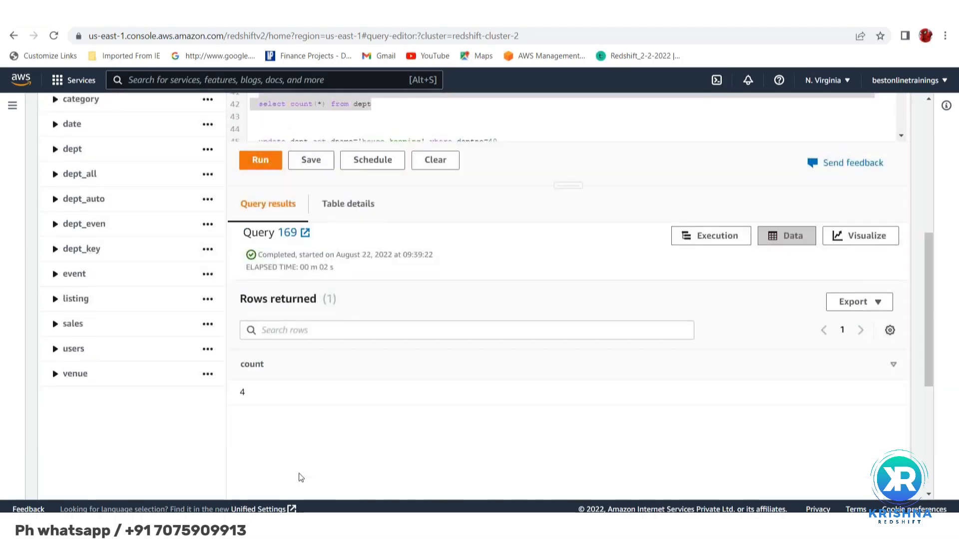
pyautogui.scroll(4, 300, 474)
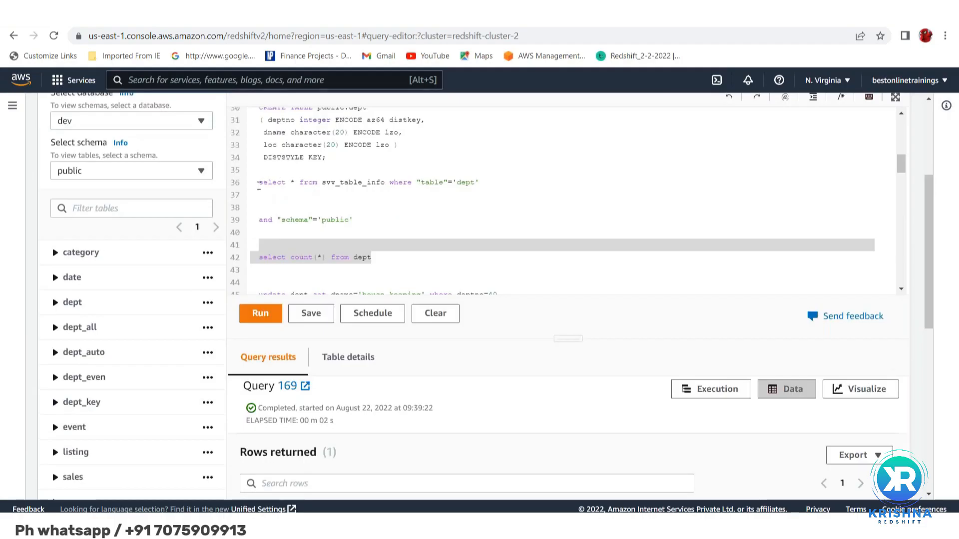
# Run only the svv_table_info query filtered on the table 'dept' and view the returned row
pyautogui.click(258, 184)
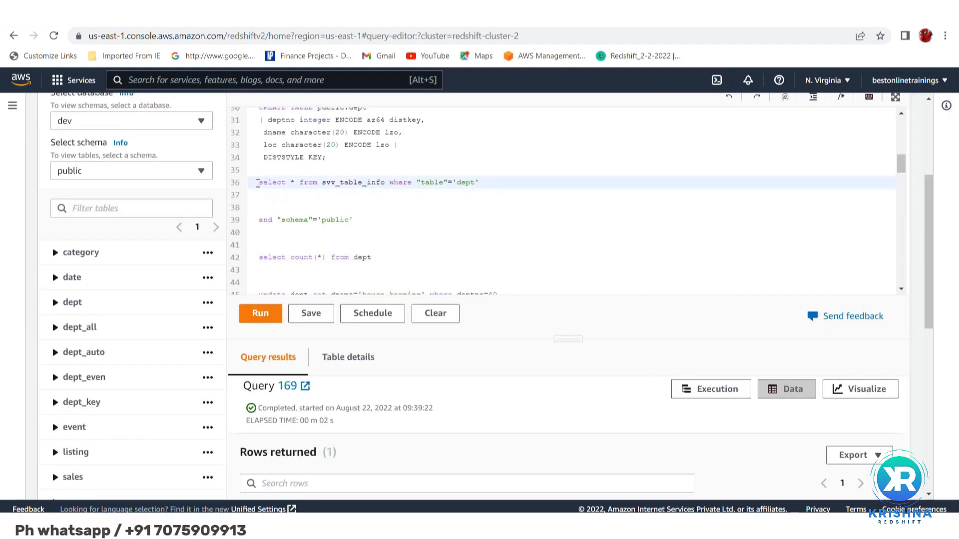
pyautogui.tripleClick(257, 183)
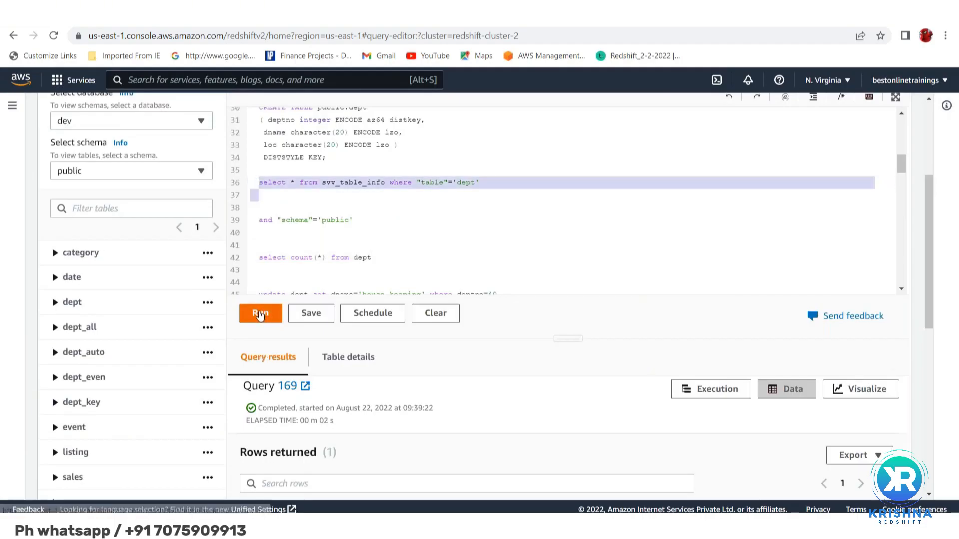
pyautogui.click(259, 315)
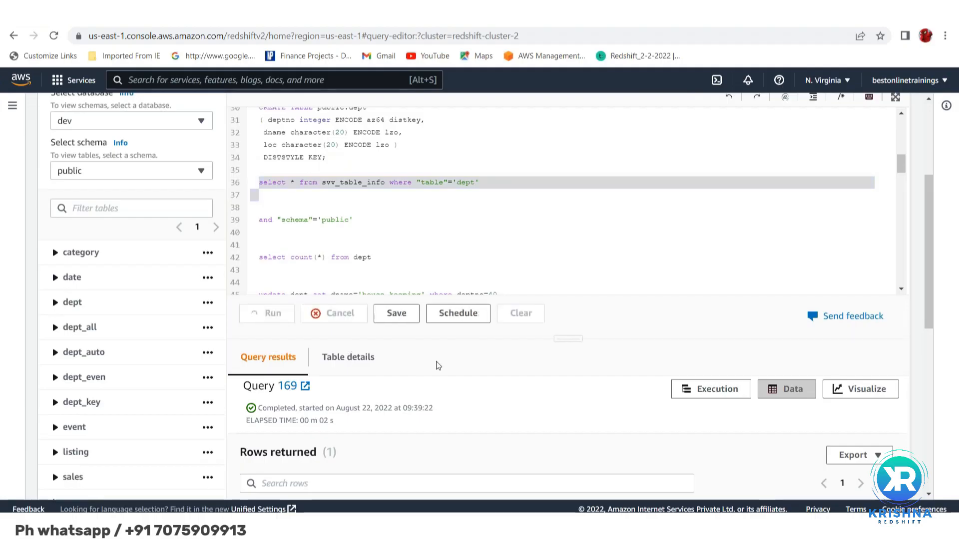
pyautogui.scroll(-2, 484, 382)
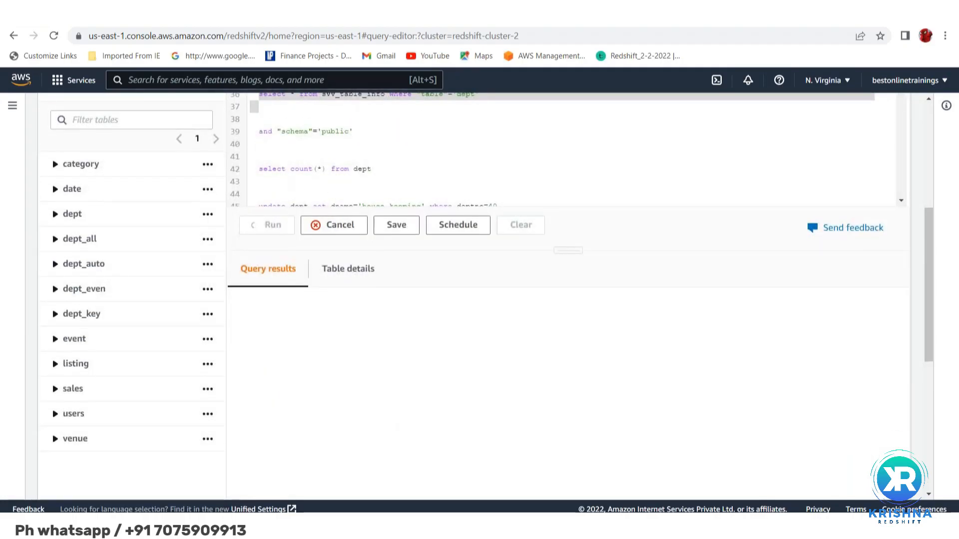
pyautogui.scroll(-1, 465, 263)
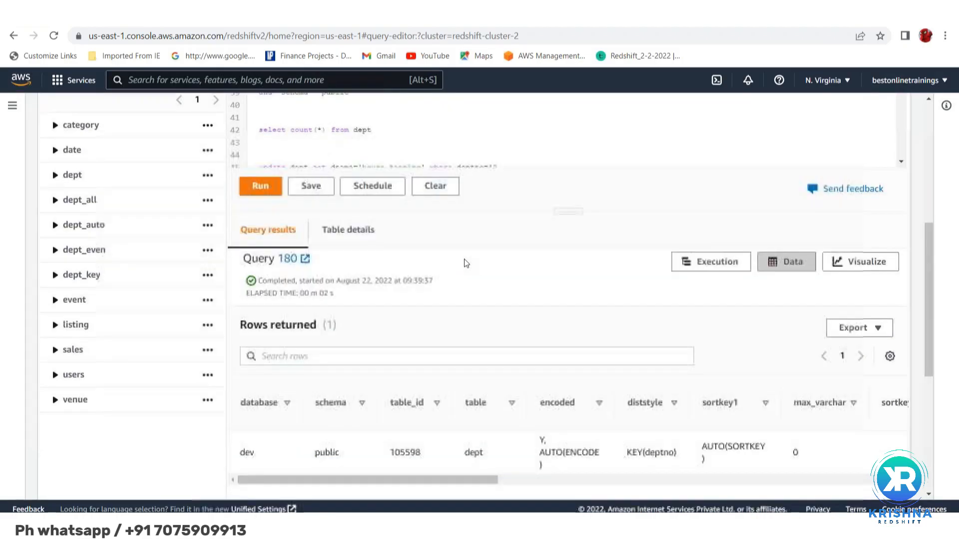
pyautogui.scroll(-1, 442, 439)
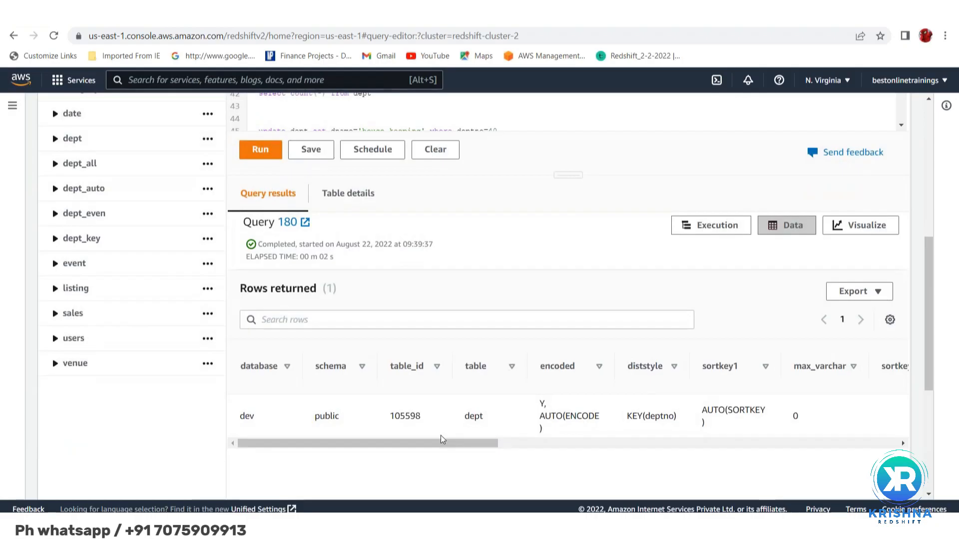
# Add spacing above the row count statement and write "insert into dept_all" on the line directly before it
pyautogui.scroll(5, 440, 437)
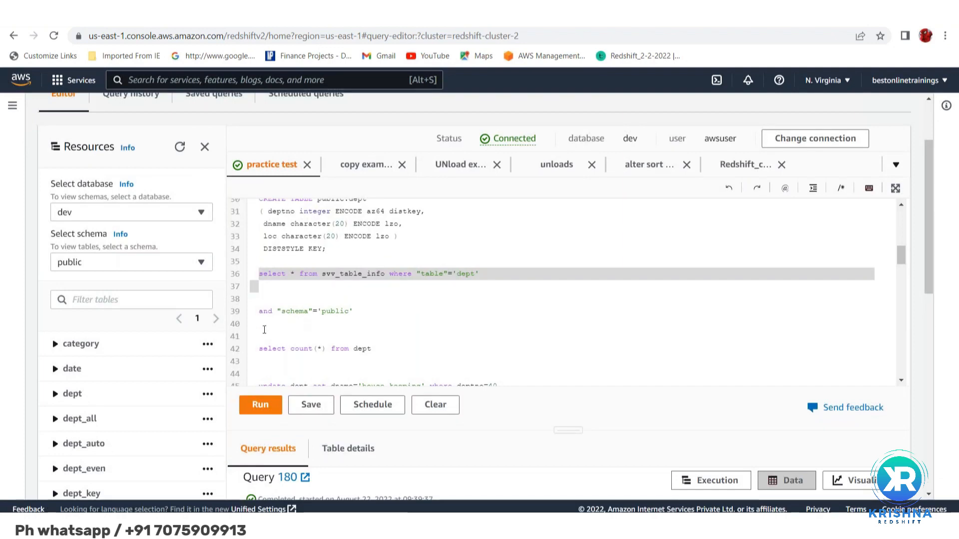
pyautogui.click(264, 330)
pyautogui.press('Return')
pyautogui.press('Return')
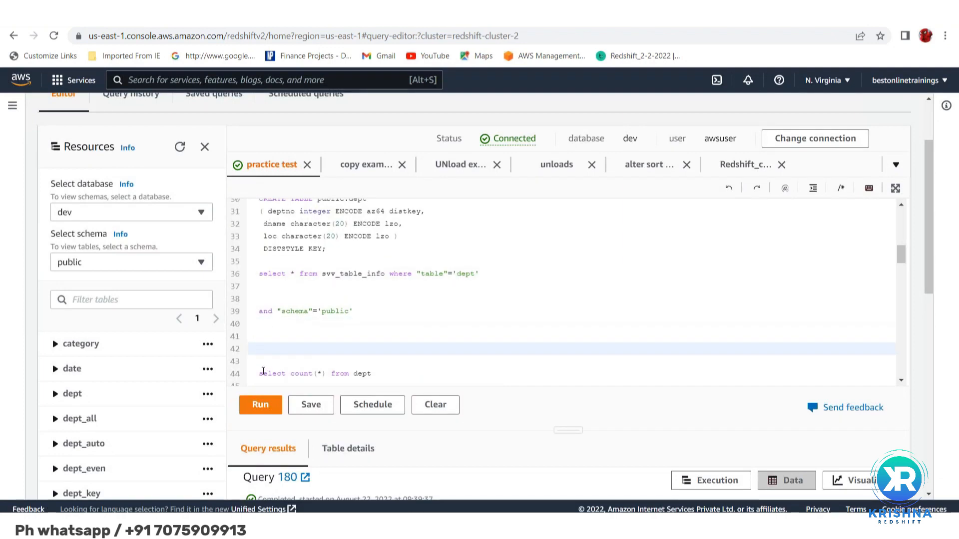
pyautogui.click(261, 362)
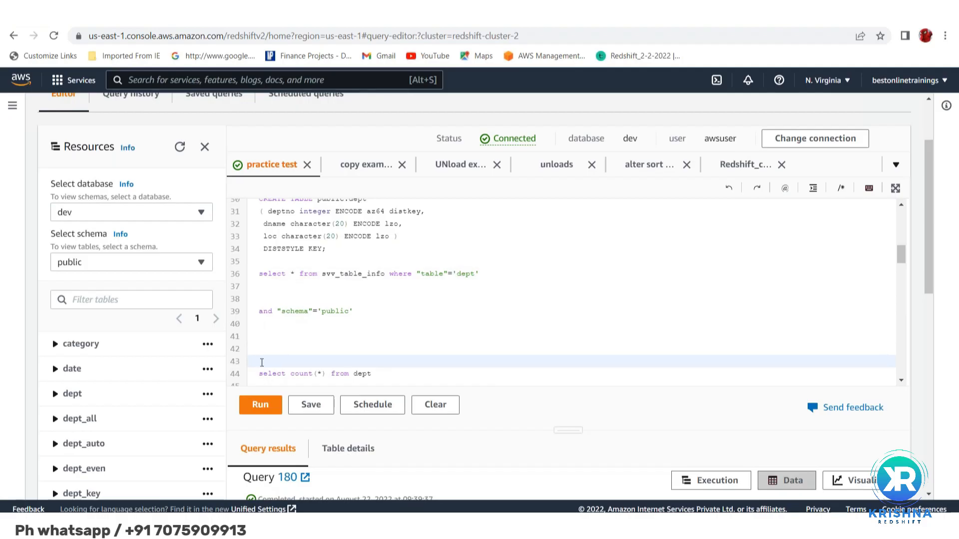
pyautogui.write('insert into dept_all')
# Replace count(*) with * in the select statement below the insert line, making it "select * from dept"
pyautogui.click(329, 376)
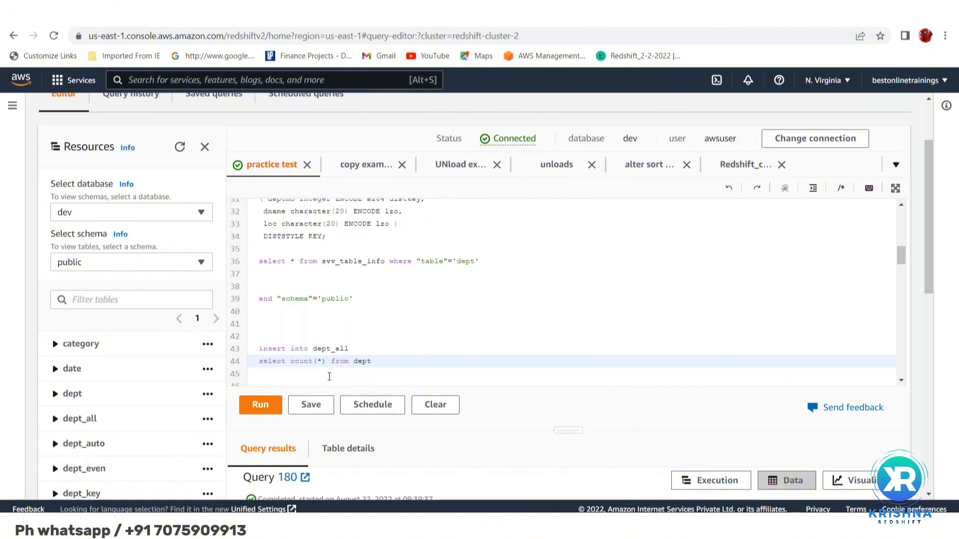
pyautogui.press('BackSpace')
pyautogui.press('BackSpace')
pyautogui.press('BackSpace')
pyautogui.press('BackSpace')
pyautogui.press('BackSpace')
pyautogui.press('BackSpace')
pyautogui.press('BackSpace')
pyautogui.press('BackSpace')
pyautogui.press('BackSpace')
pyautogui.write('*')
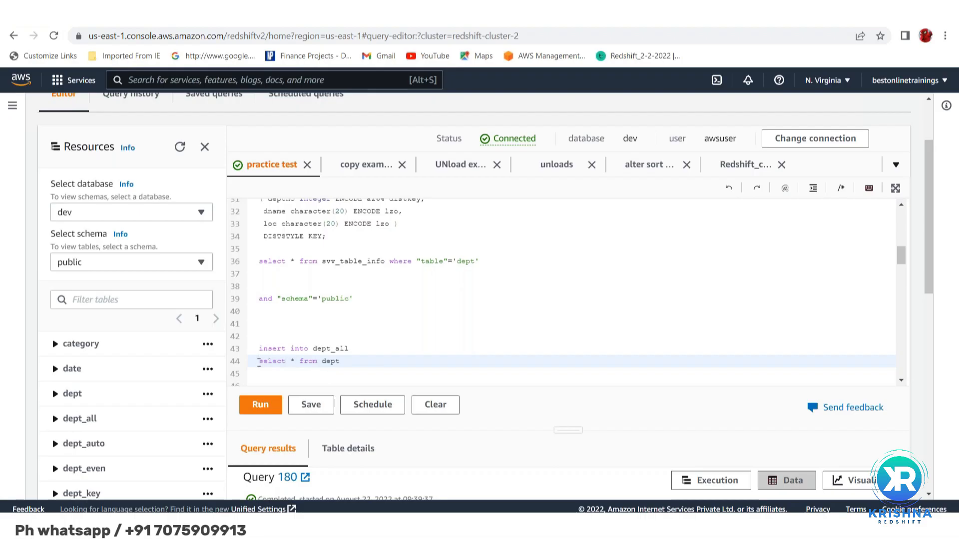
# Try to run only the "insert into dept_all select * from dept" statement and check the query result
pyautogui.click(255, 349)
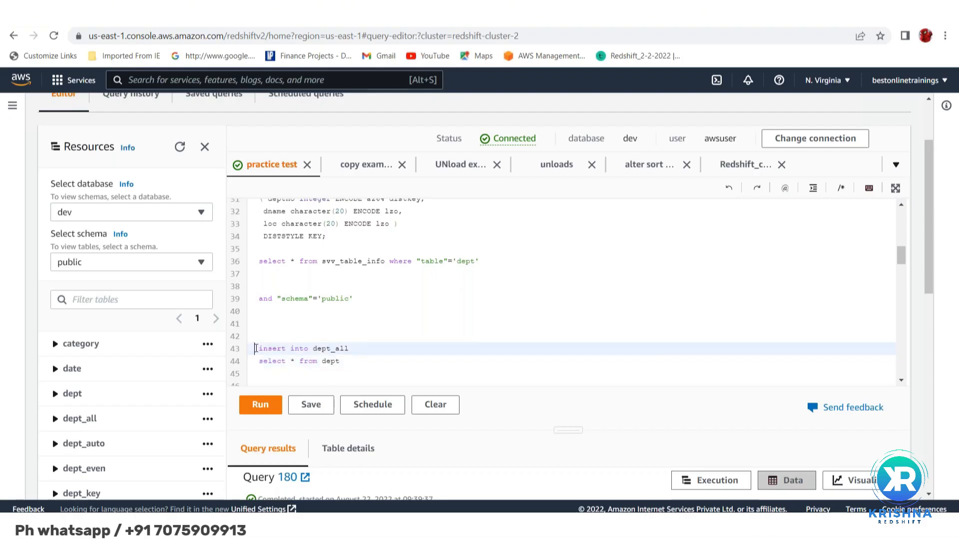
pyautogui.moveTo(255, 349)
pyautogui.mouseDown()
pyautogui.moveTo(256, 380)
pyautogui.moveTo(257, 348)
pyautogui.mouseUp()
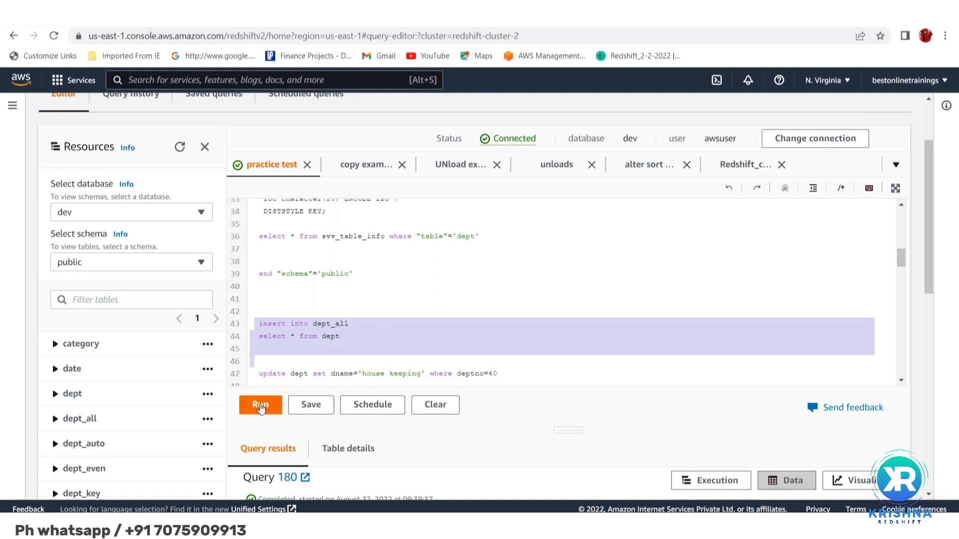
pyautogui.click(259, 408)
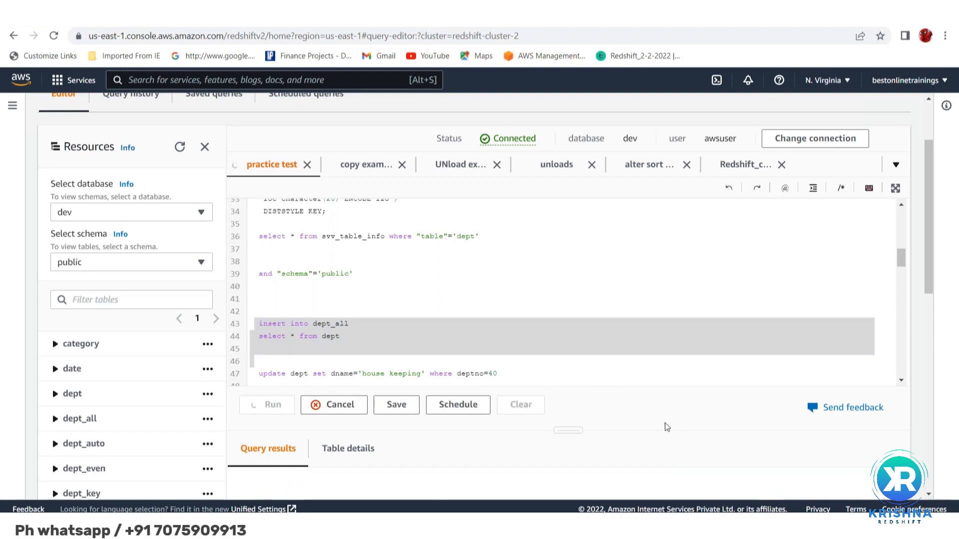
pyautogui.scroll(-2, 486, 296)
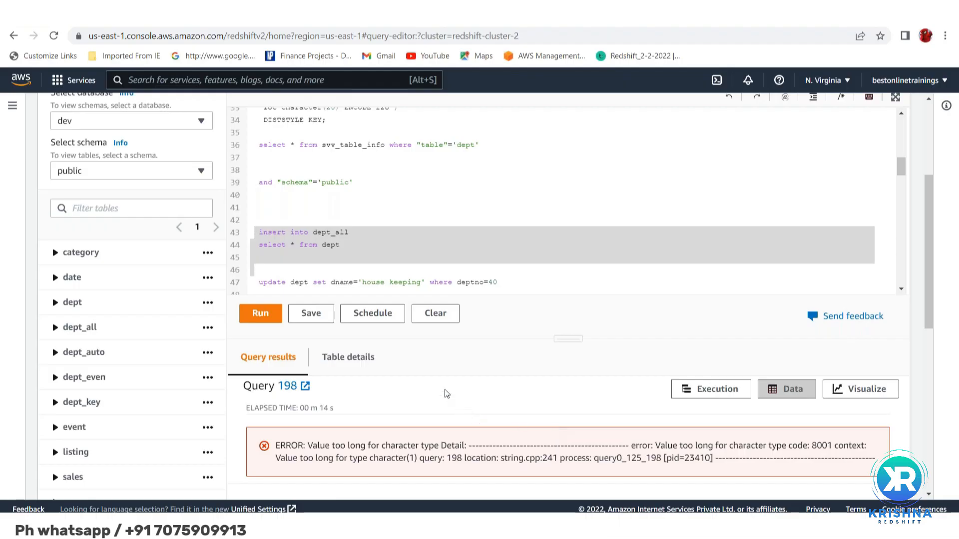
pyautogui.scroll(2, 446, 393)
# Separate the insert line from the select statement with blank lines and rewrite it as "show table dept_all"
pyautogui.click(362, 339)
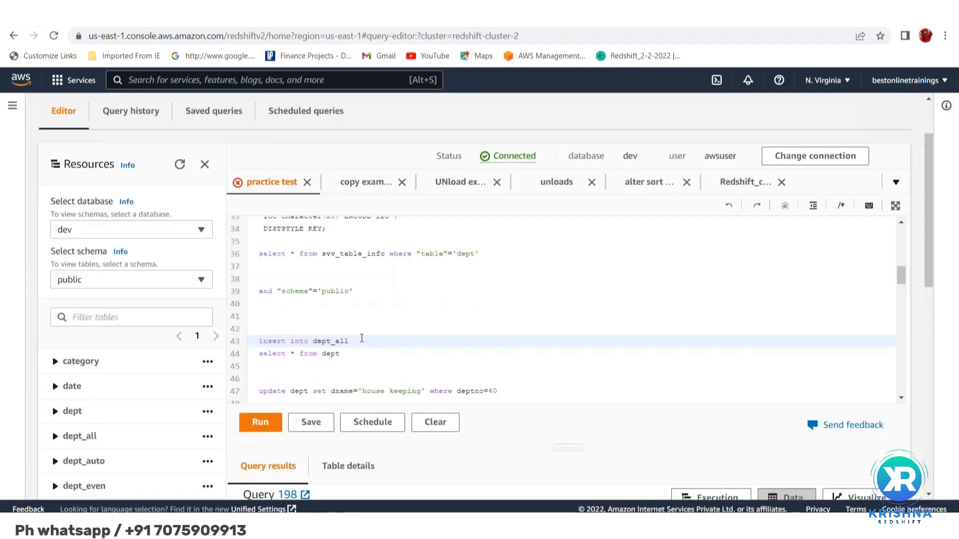
pyautogui.press('Return')
pyautogui.press('Return')
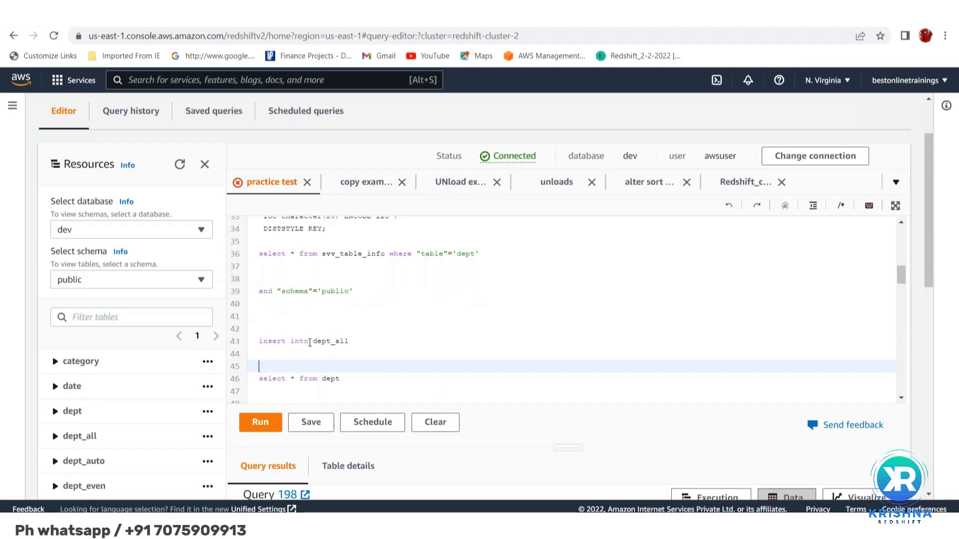
pyautogui.click(309, 342)
pyautogui.press('BackSpace')
pyautogui.press('BackSpace')
pyautogui.press('BackSpace')
pyautogui.press('BackSpace')
pyautogui.press('BackSpace')
pyautogui.press('BackSpace')
pyautogui.press('BackSpace')
pyautogui.press('BackSpace')
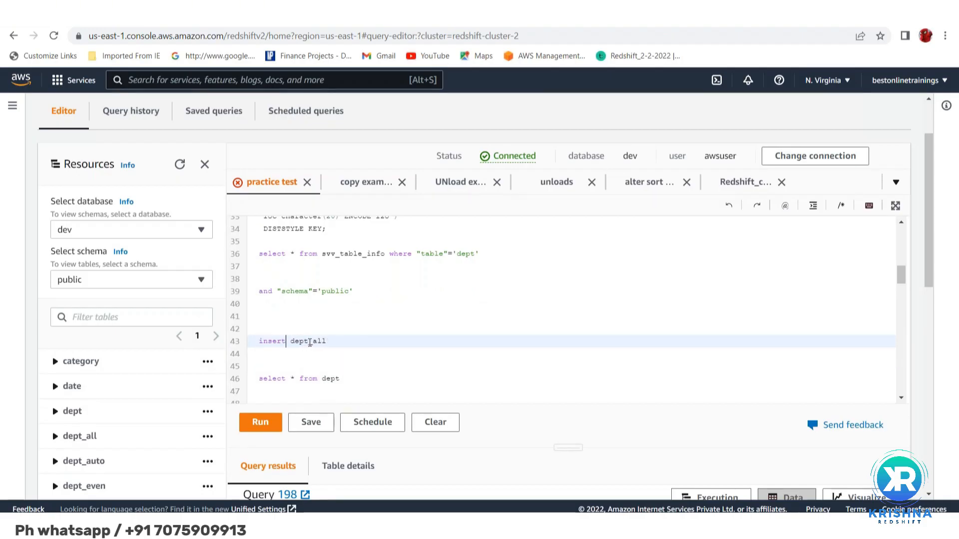
pyautogui.press('BackSpace')
pyautogui.press('BackSpace')
pyautogui.press('BackSpace')
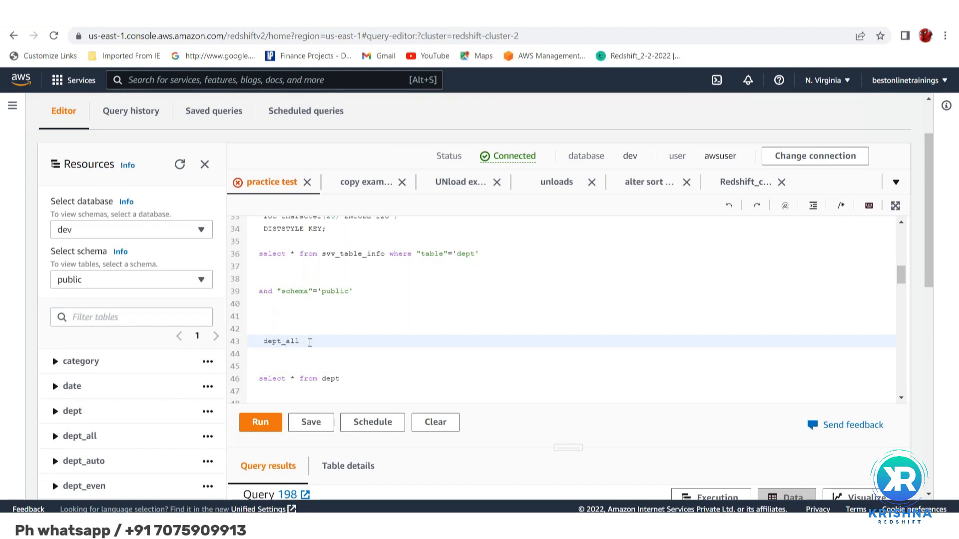
pyautogui.write('show')
pyautogui.write('table')
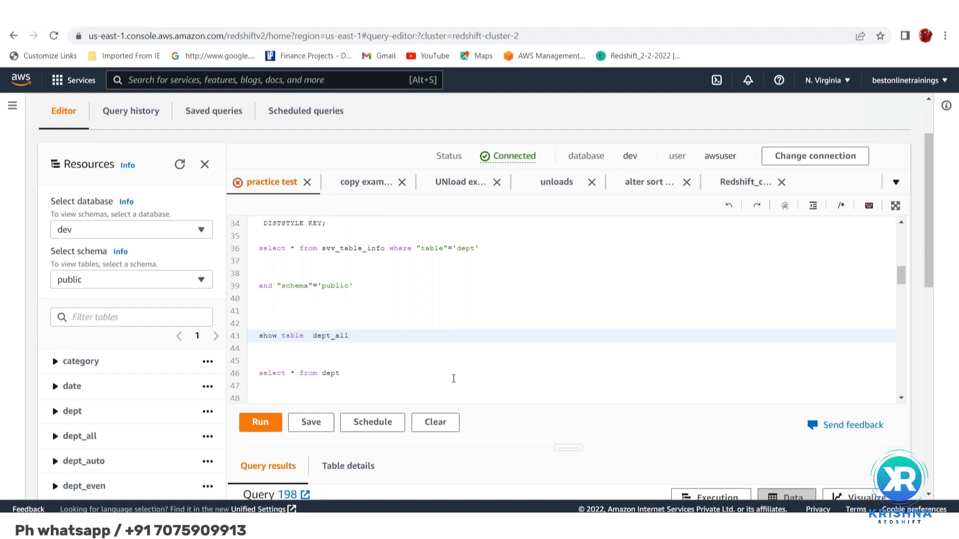
# Read the message returned for the insert query, focusing on the character type it mentions
pyautogui.scroll(-7, 452, 376)
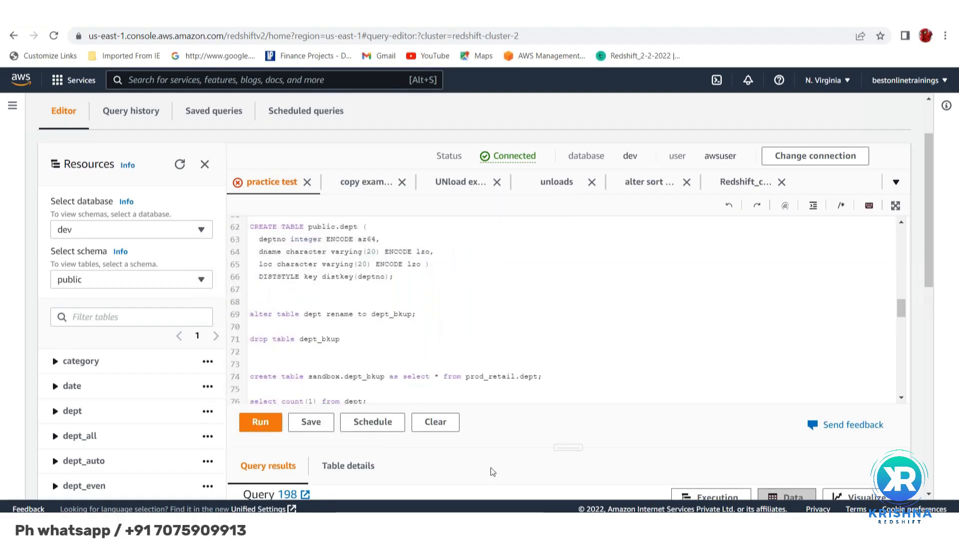
pyautogui.scroll(-4, 493, 472)
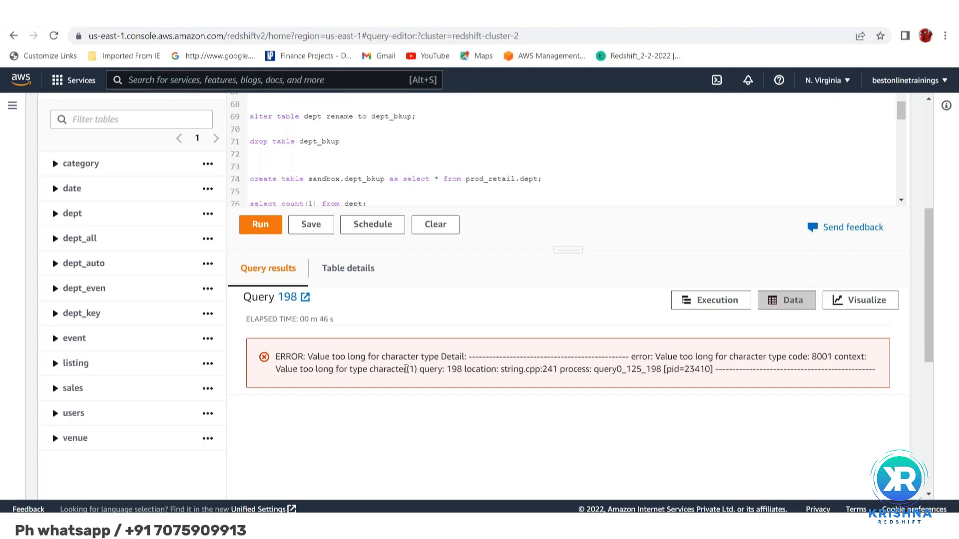
pyautogui.doubleClick(406, 369)
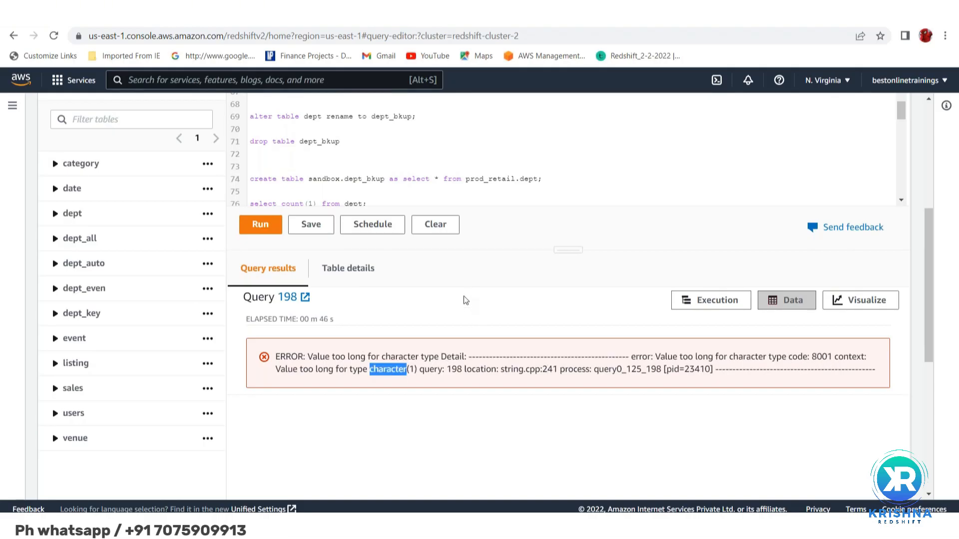
# Run only the "show table dept_all" statement and inspect the dname and loc column types in the returned DDL
pyautogui.scroll(4, 465, 300)
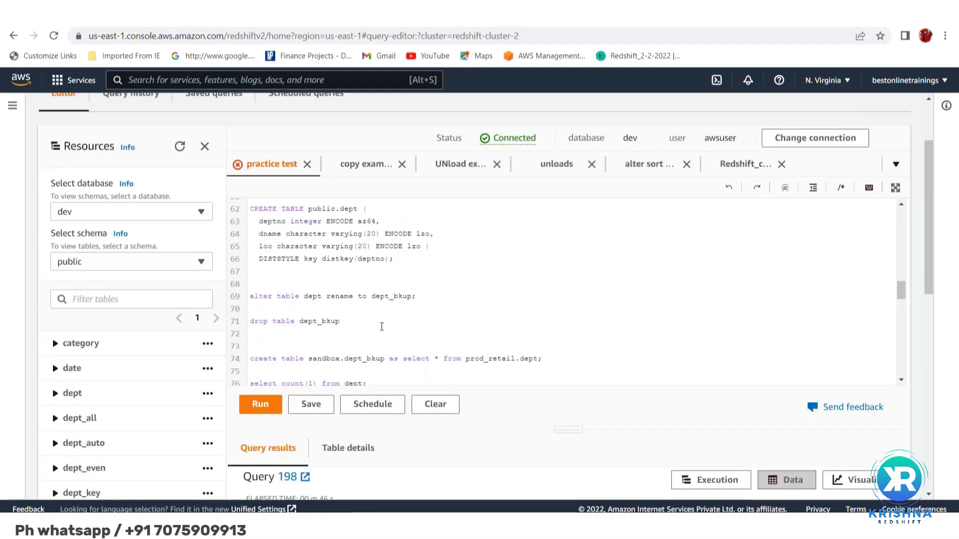
pyautogui.scroll(-1, 382, 326)
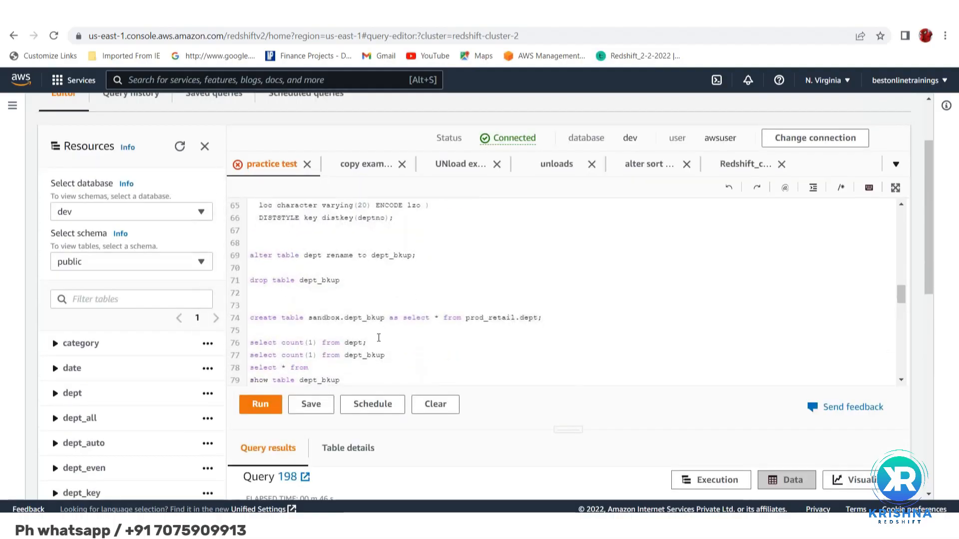
pyautogui.scroll(3, 378, 338)
pyautogui.scroll(6, 370, 319)
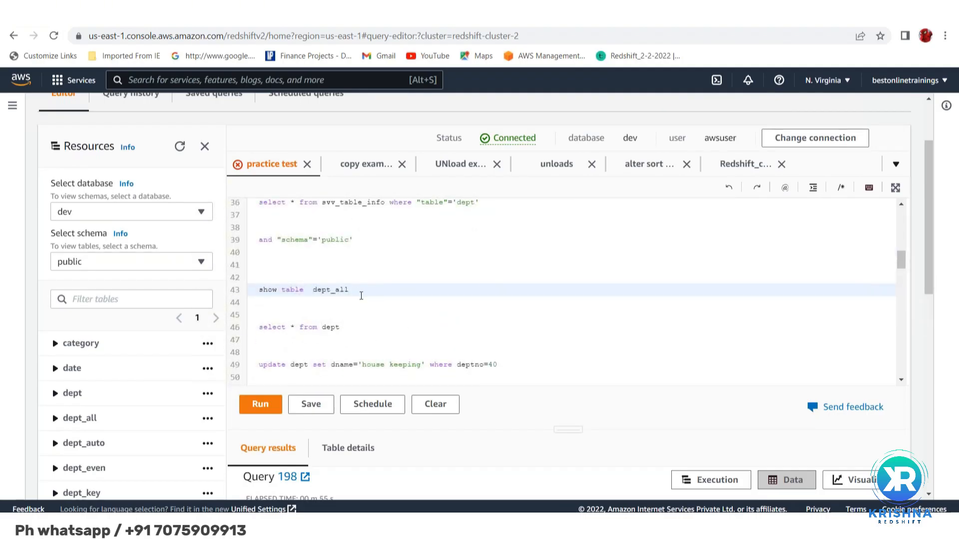
pyautogui.hotkey('shift', 'Up')
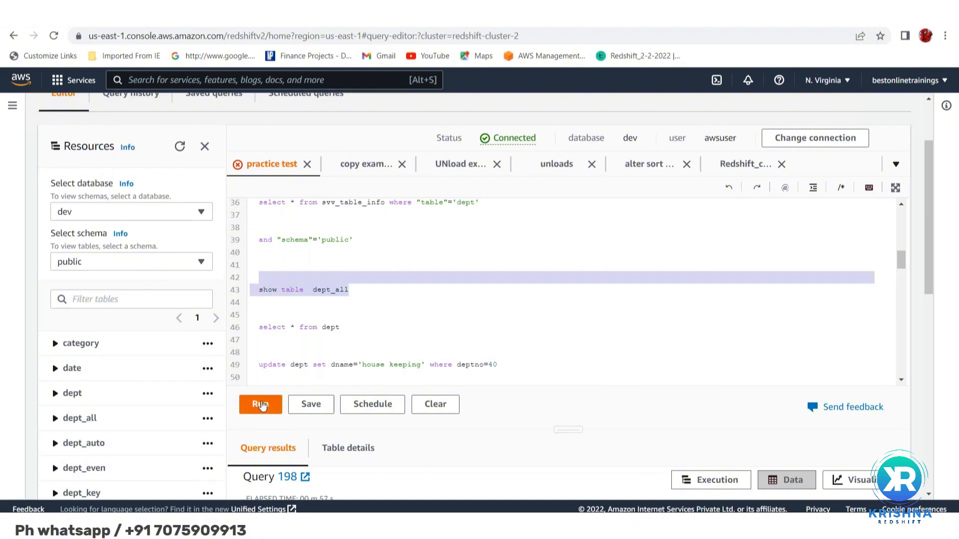
pyautogui.click(260, 405)
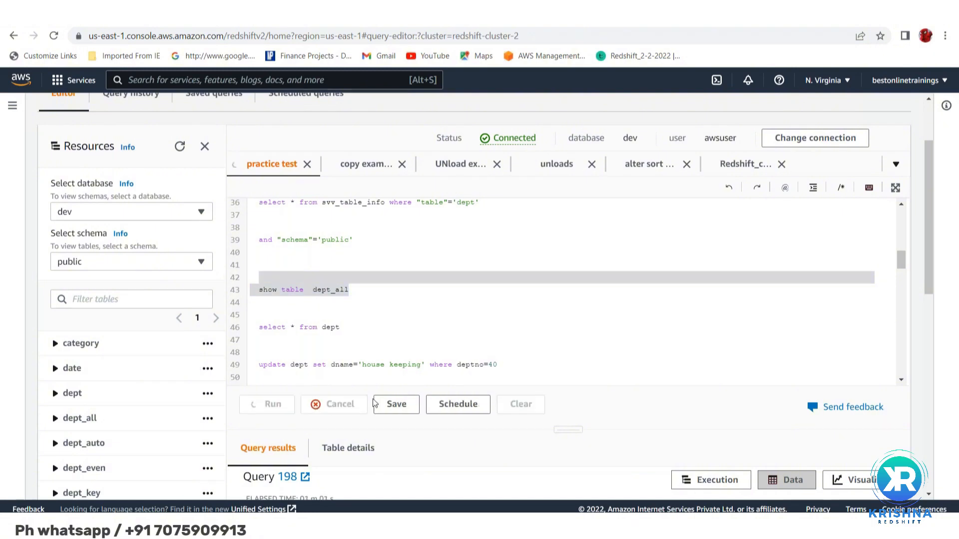
pyautogui.scroll(-4, 544, 476)
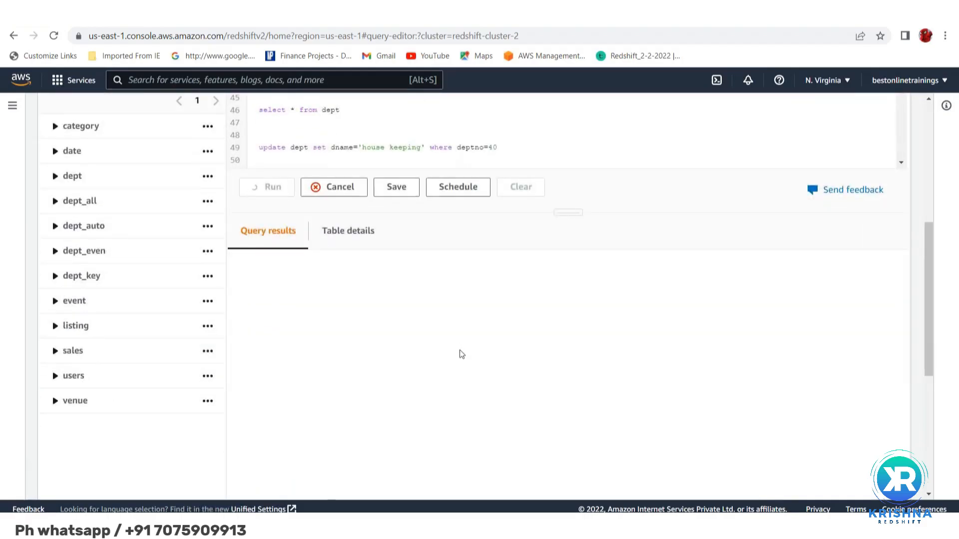
pyautogui.scroll(-2, 460, 353)
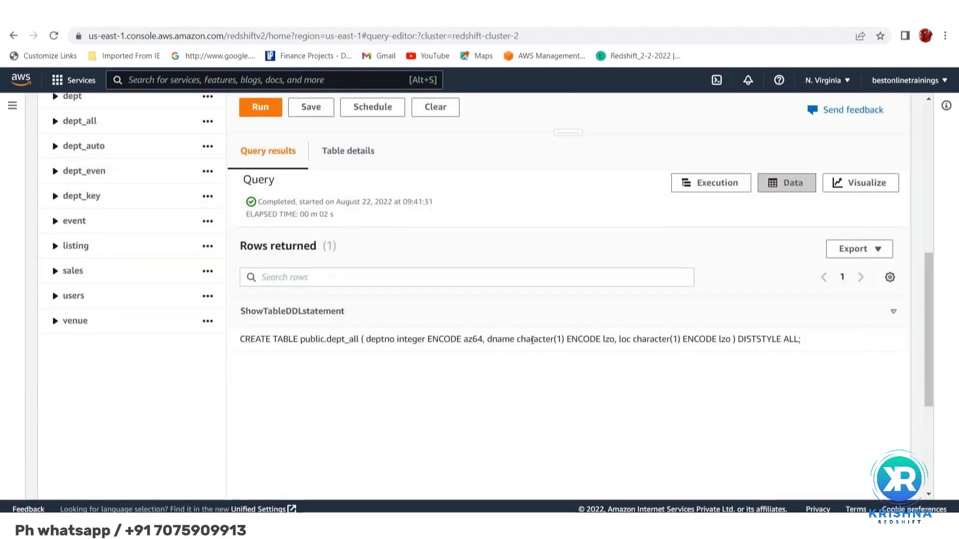
pyautogui.doubleClick(540, 339)
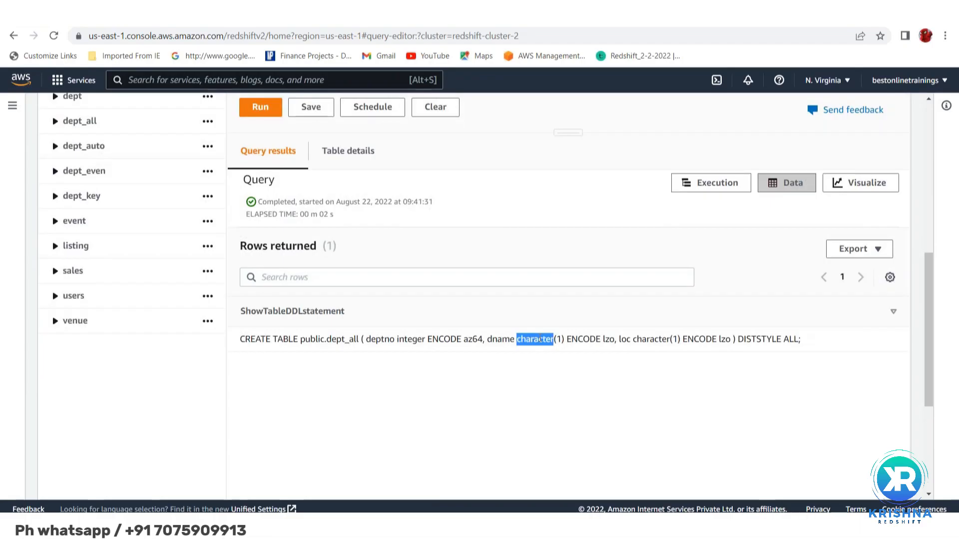
pyautogui.doubleClick(651, 339)
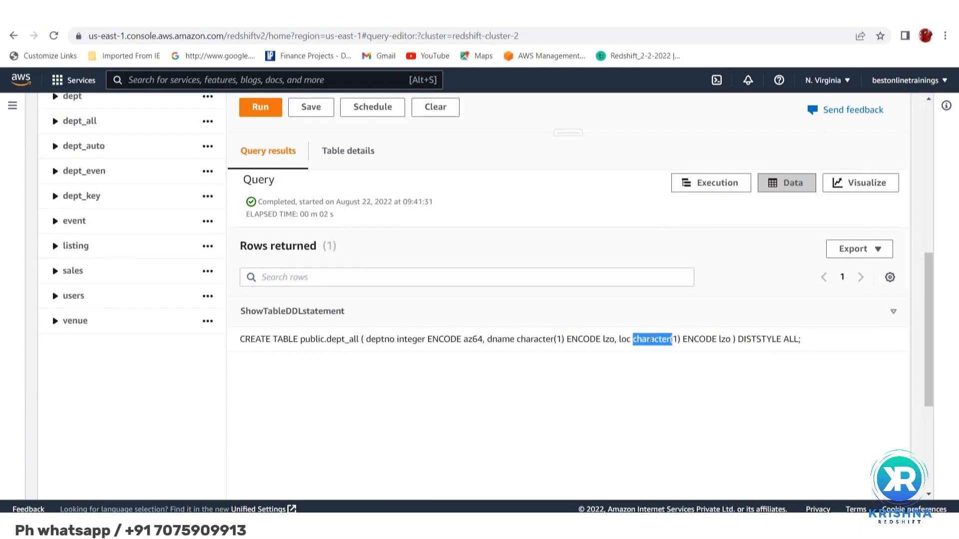
pyautogui.hotkey('shift', 'Right')
pyautogui.hotkey('shift', 'Right')
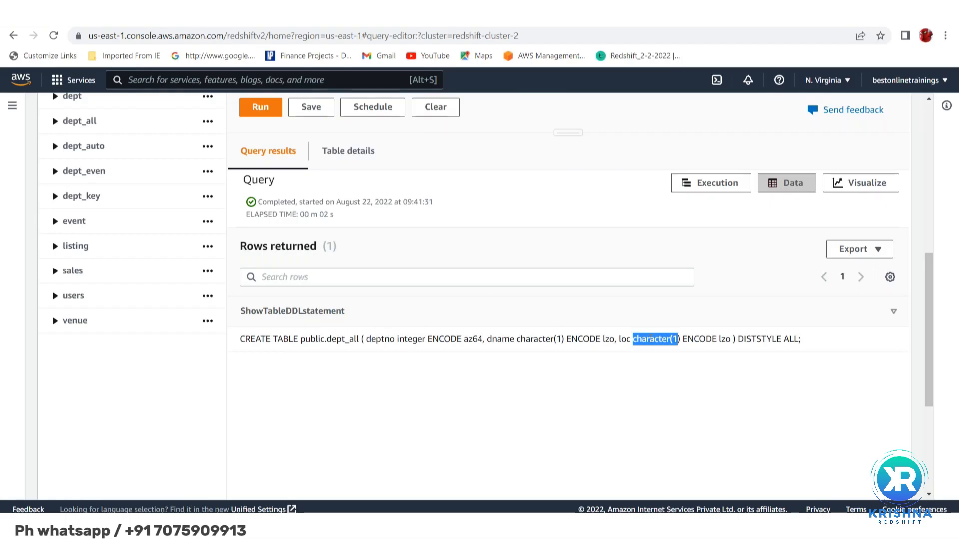
# Look through the practice test script for the dept table definitions and recheck the returned dept_all DDL
pyautogui.scroll(8, 360, 173)
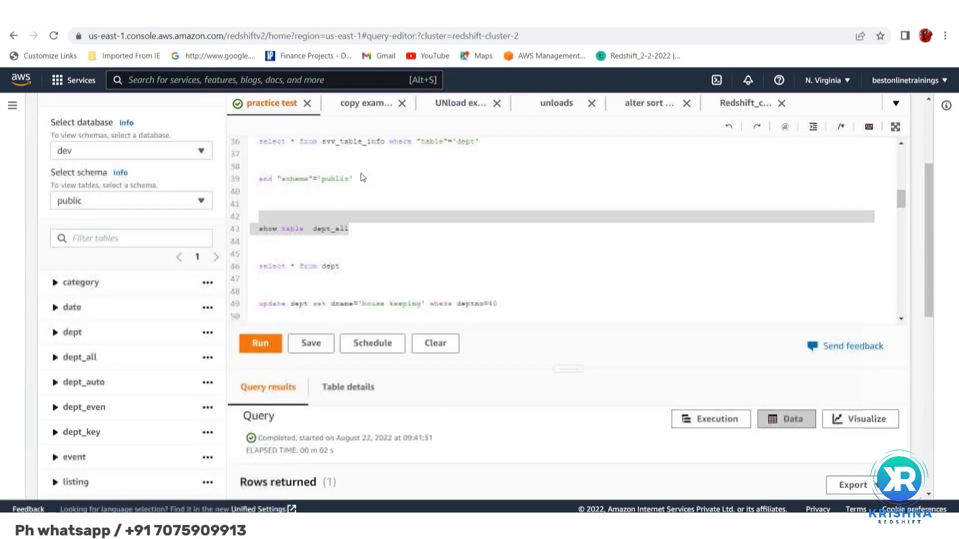
pyautogui.scroll(-7, 367, 387)
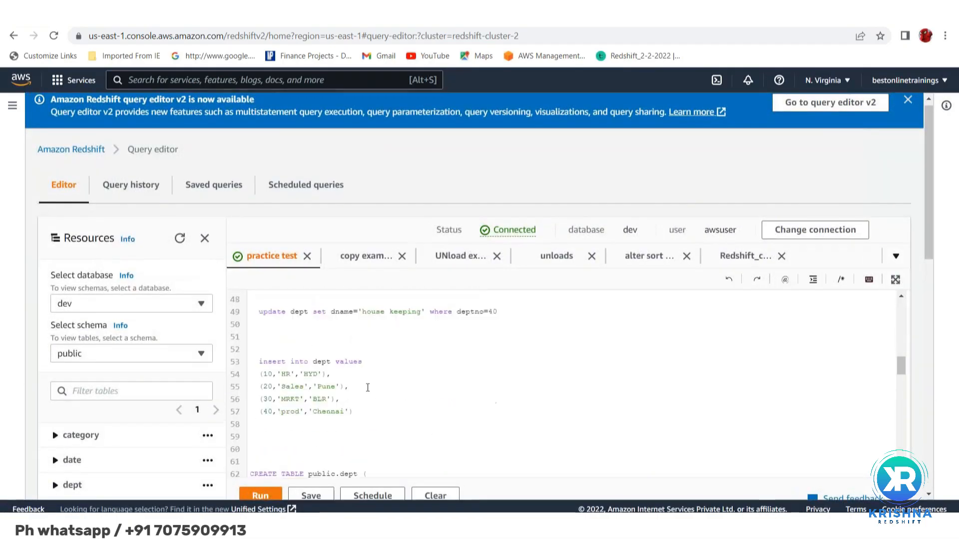
pyautogui.scroll(-4, 367, 387)
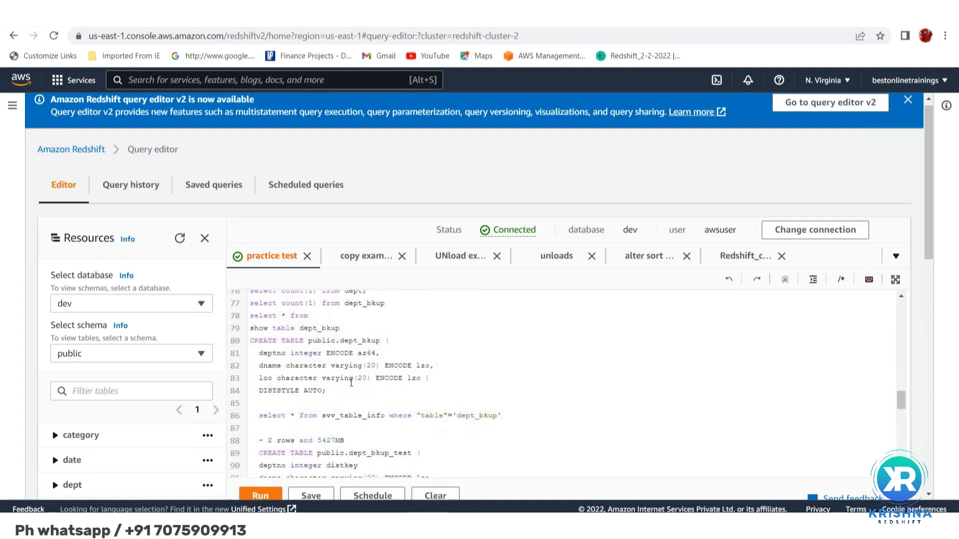
pyautogui.scroll(-4, 351, 382)
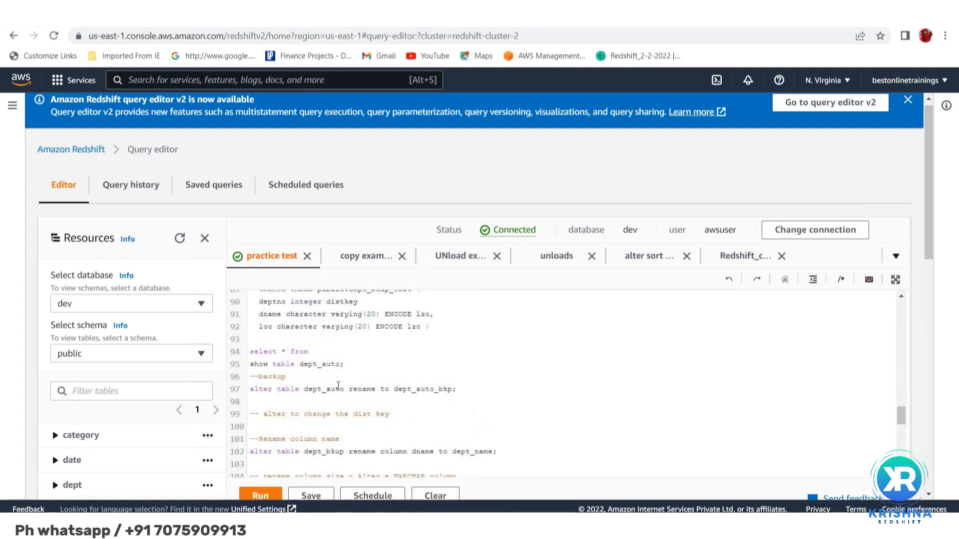
pyautogui.scroll(-6, 338, 385)
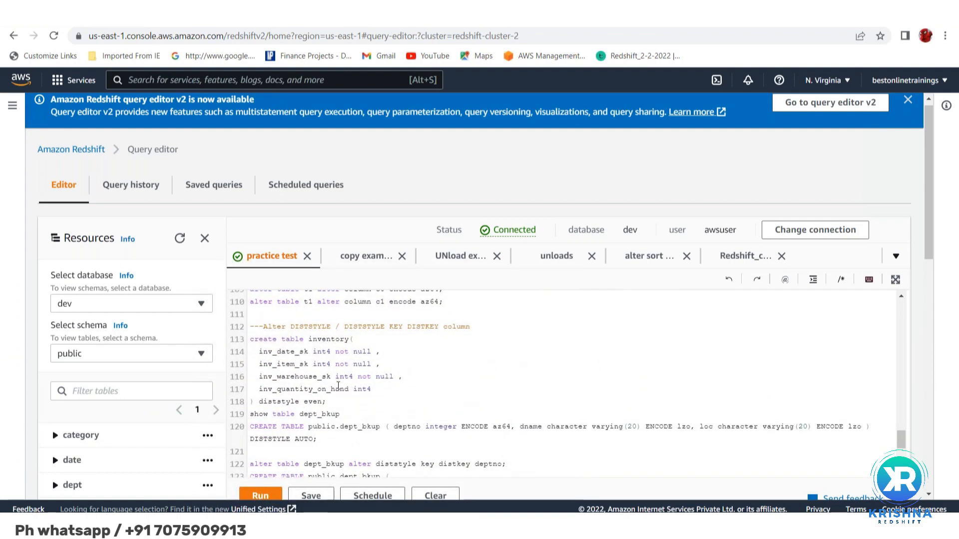
pyautogui.scroll(7, 338, 385)
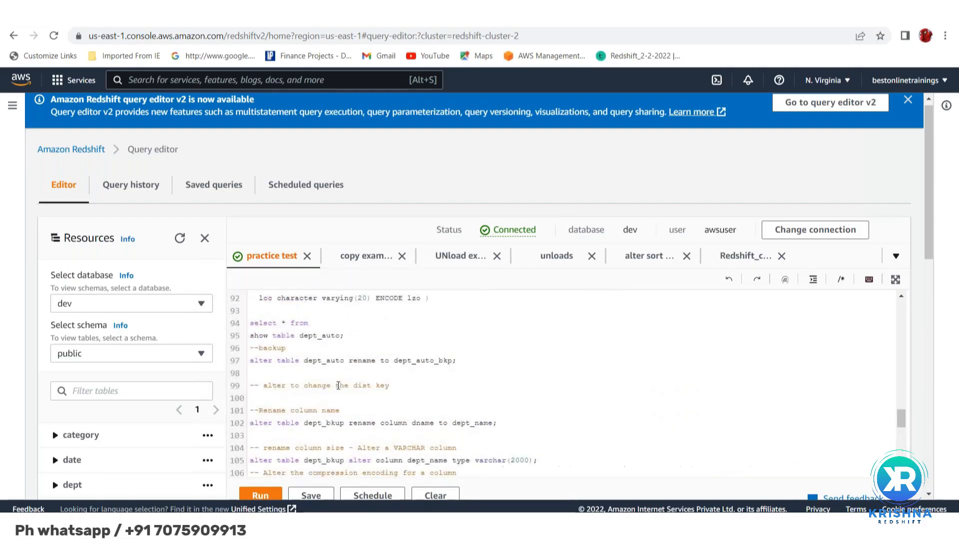
pyautogui.scroll(3, 338, 385)
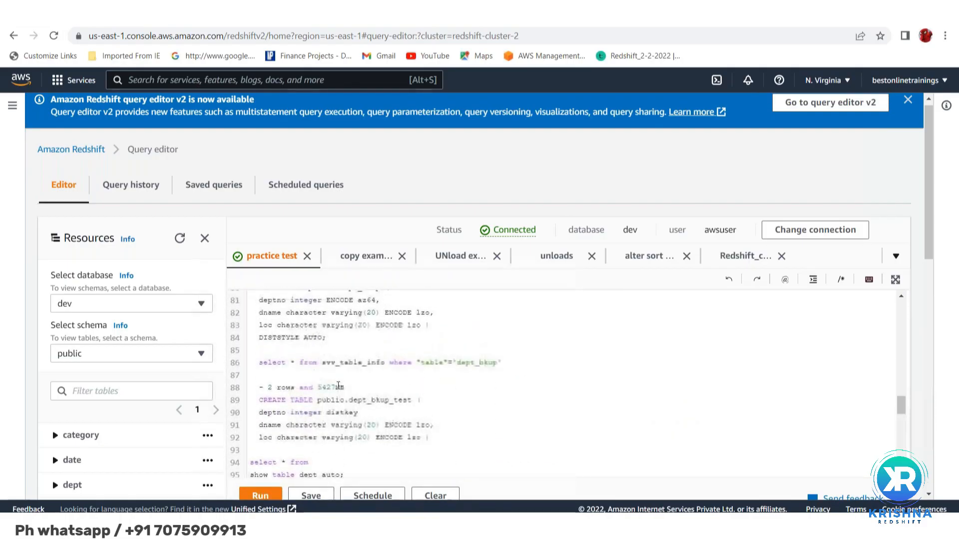
pyautogui.scroll(2, 338, 385)
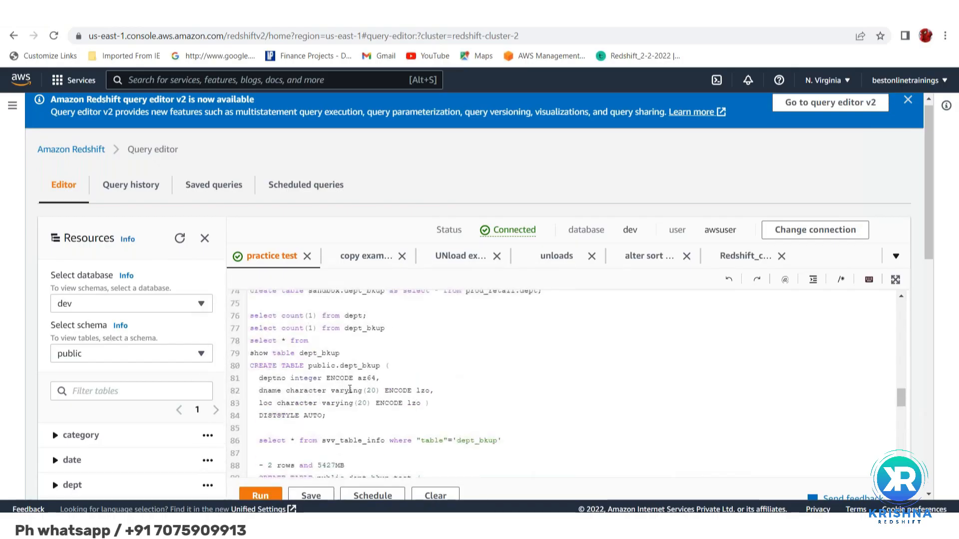
pyautogui.scroll(5, 335, 387)
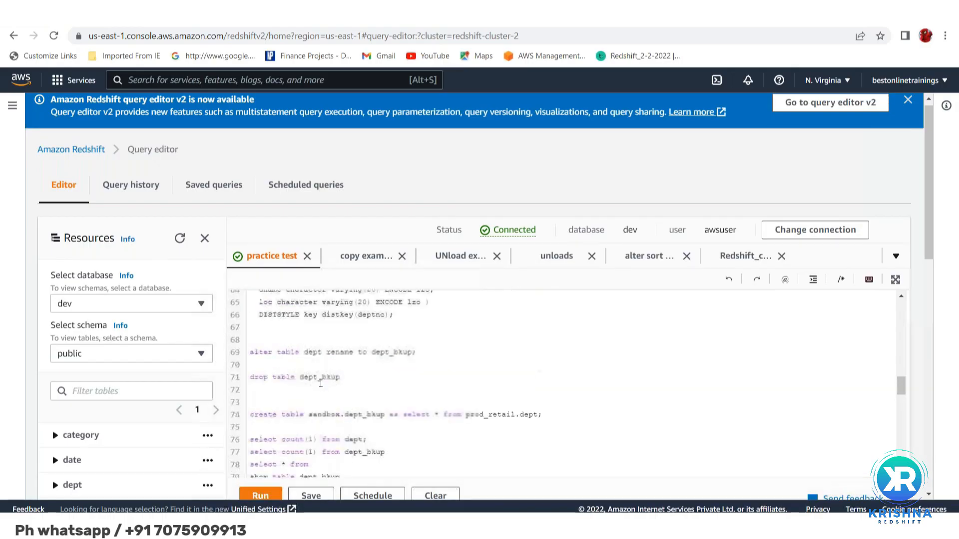
pyautogui.scroll(7, 321, 383)
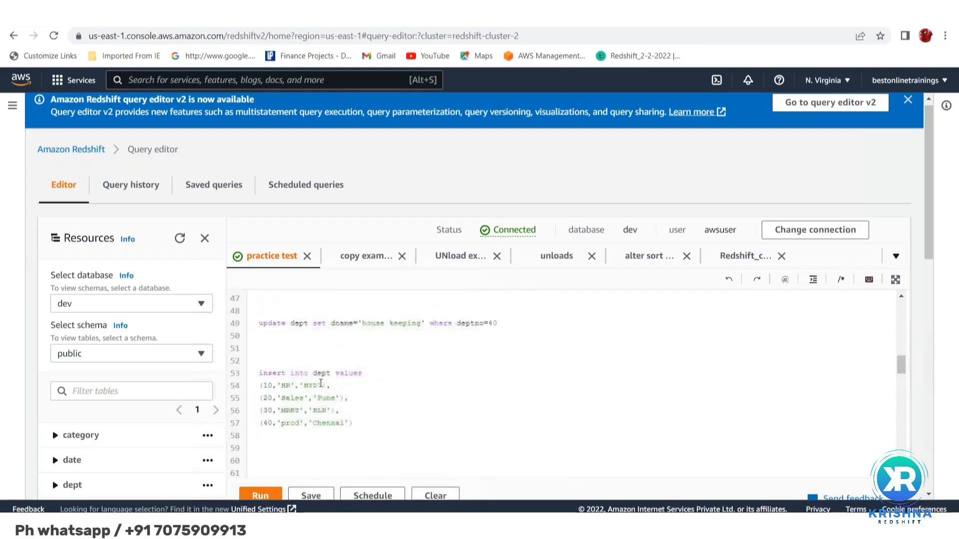
pyautogui.scroll(7, 321, 383)
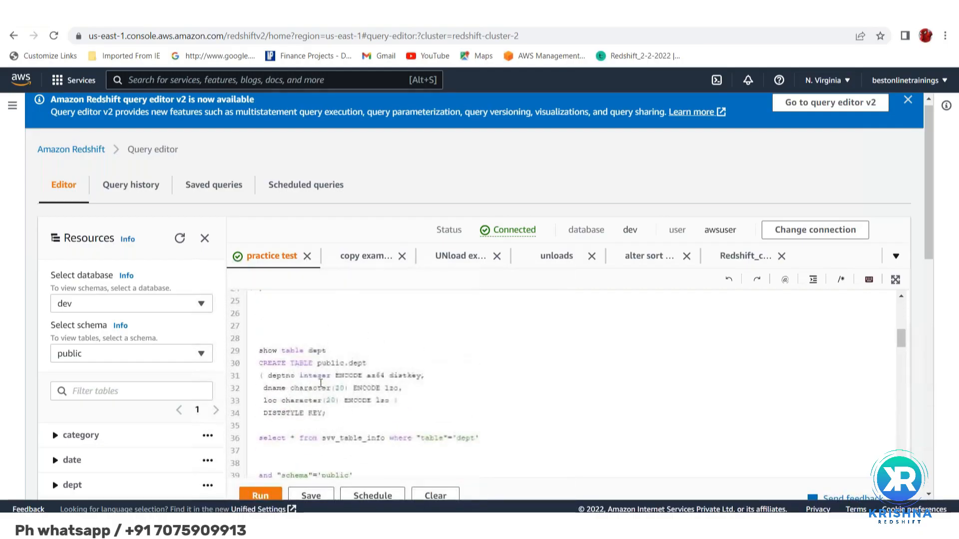
pyautogui.scroll(6, 321, 383)
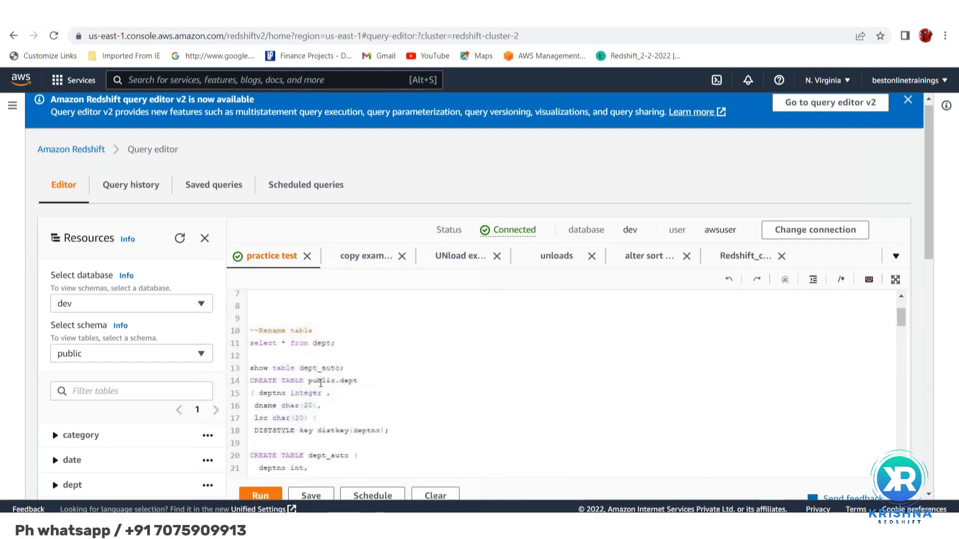
pyautogui.rightClick(320, 383)
pyautogui.scroll(-2, 320, 383)
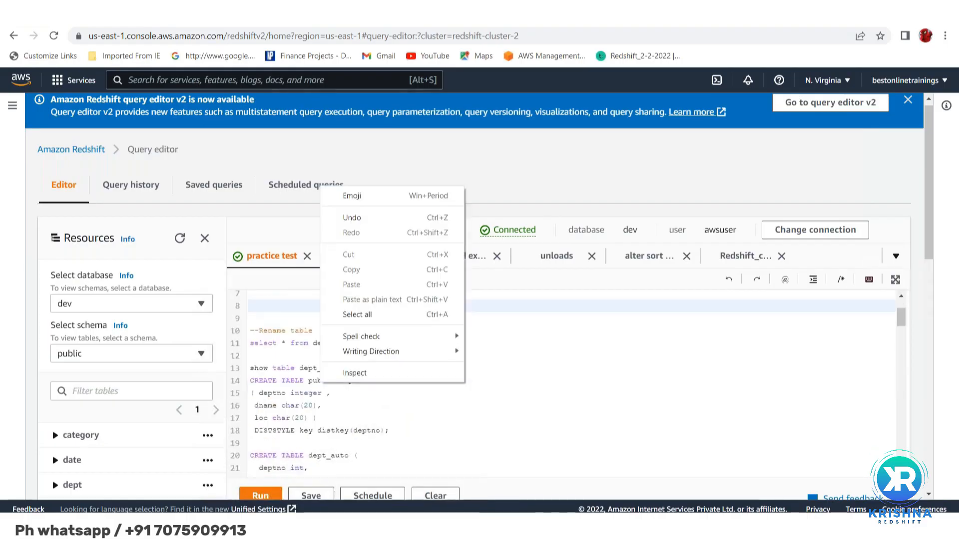
pyautogui.click(339, 419)
pyautogui.scroll(-7, 569, 384)
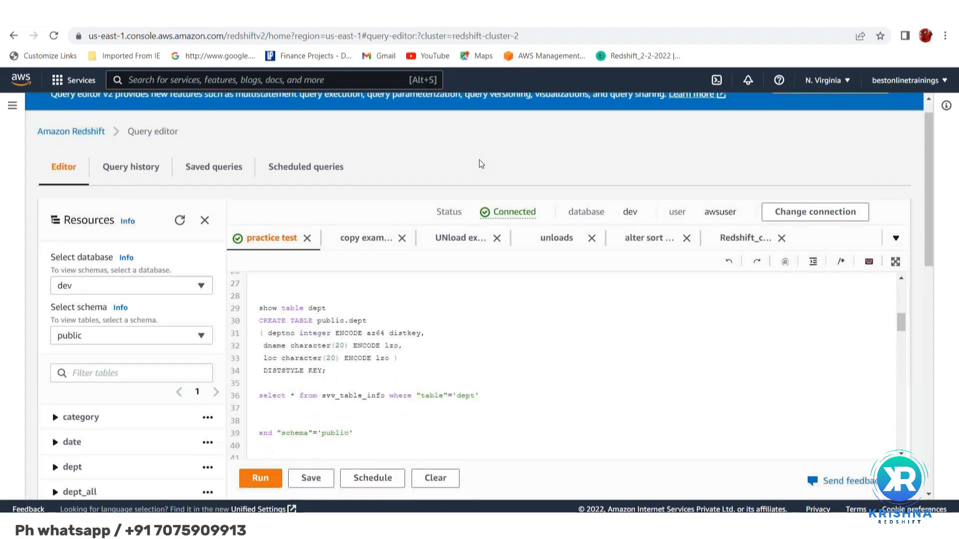
pyautogui.scroll(-4, 481, 168)
pyautogui.scroll(-5, 365, 317)
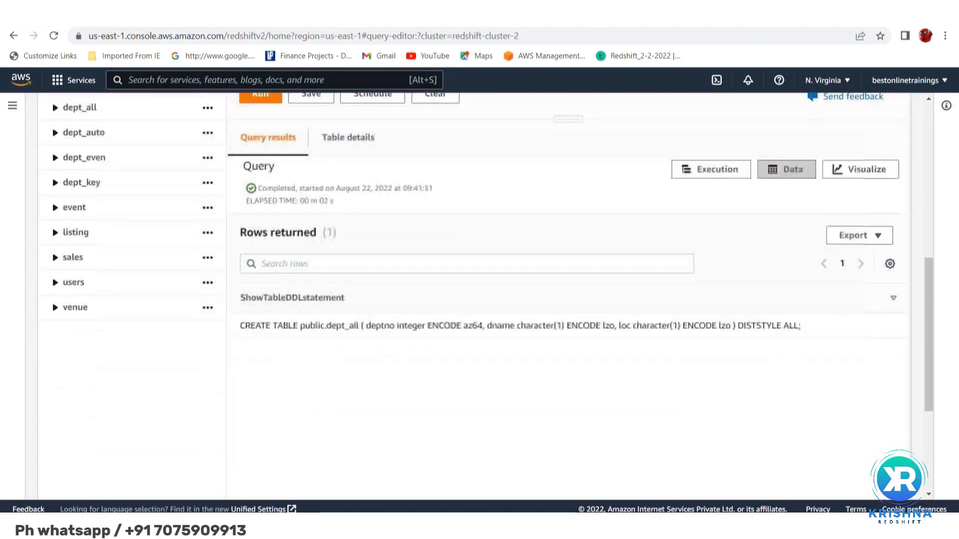
# Run only the "show table dept" statement and inspect the dname and loc column types in the returned DDL
pyautogui.scroll(6, 365, 317)
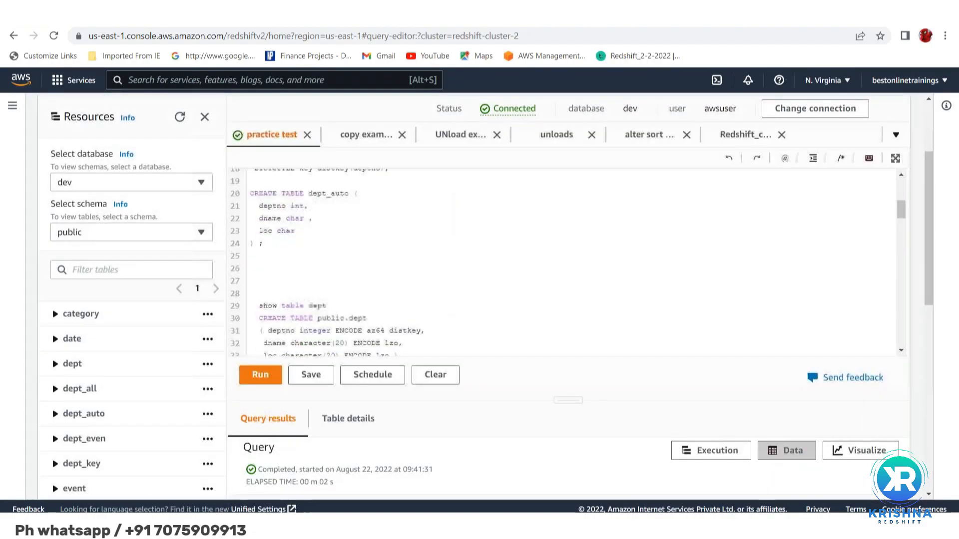
pyautogui.click(340, 331)
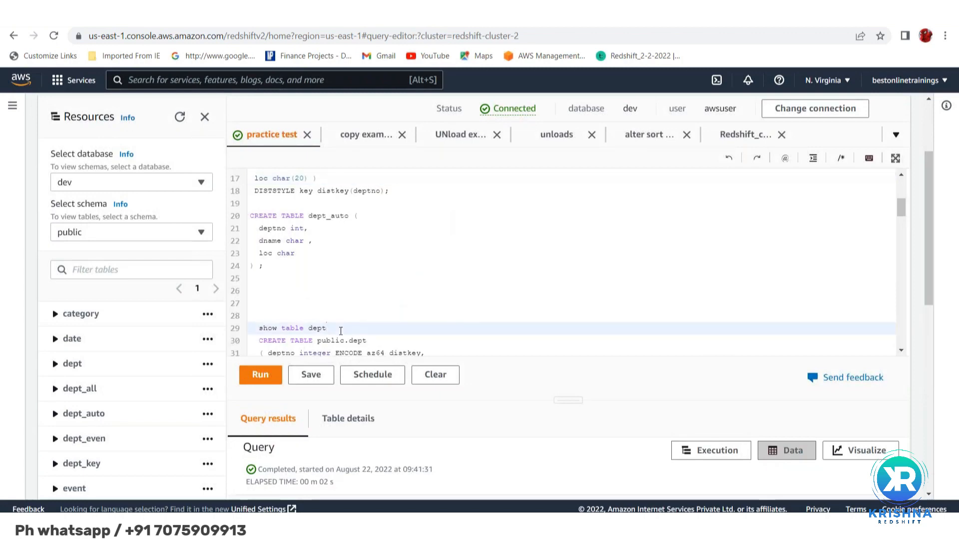
pyautogui.hotkey('shift', 'Up')
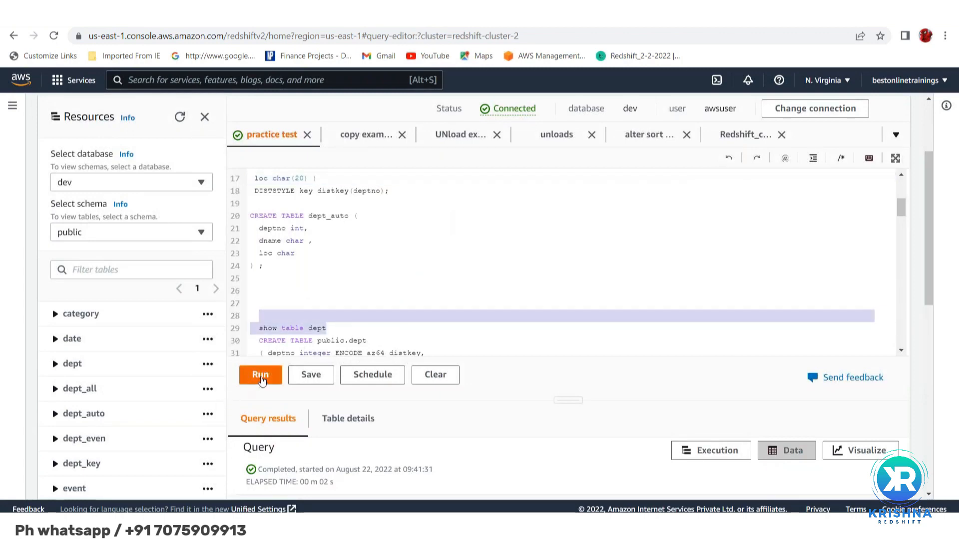
pyautogui.click(260, 378)
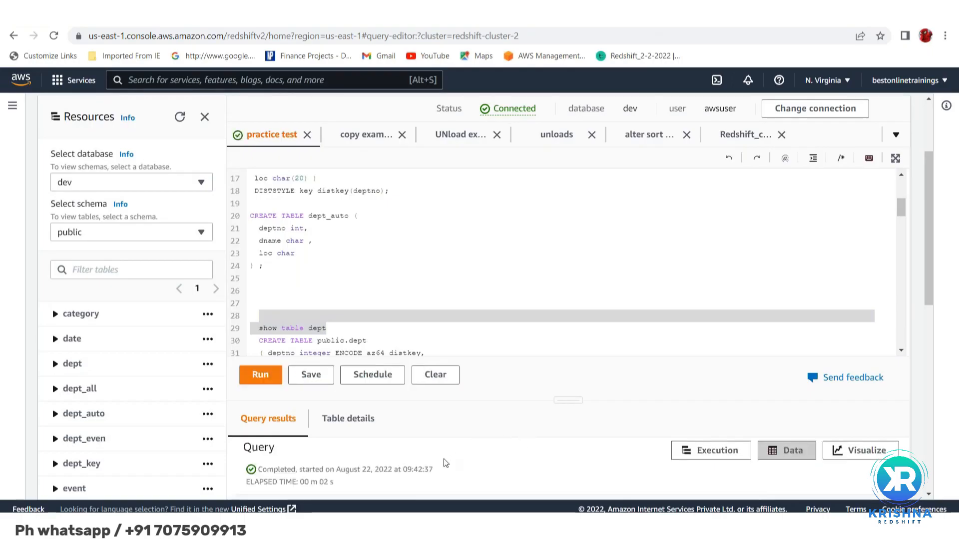
pyautogui.scroll(-4, 446, 463)
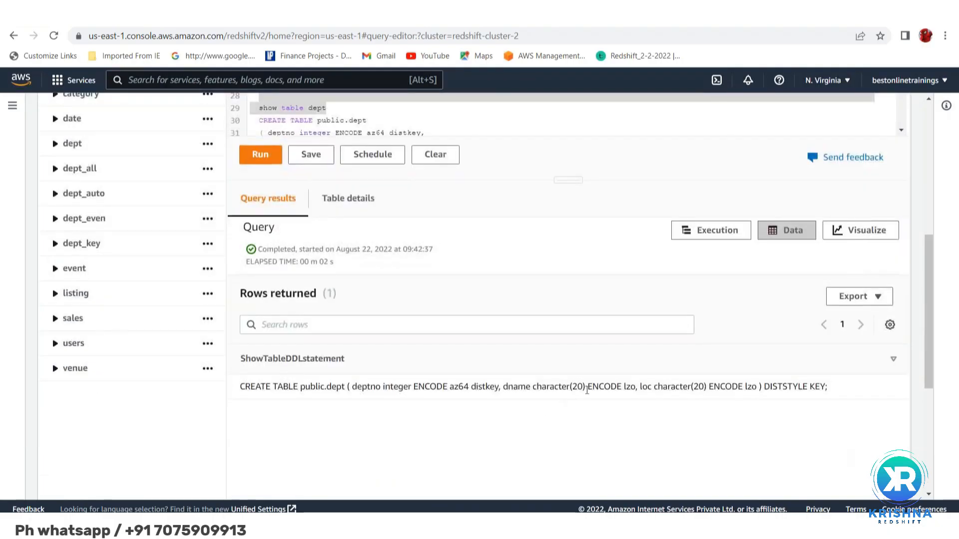
pyautogui.doubleClick(577, 386)
pyautogui.doubleClick(698, 386)
# Look back over the script's dept statements and select the entire CREATE TABLE public.dept statement in the query results
pyautogui.scroll(4, 431, 298)
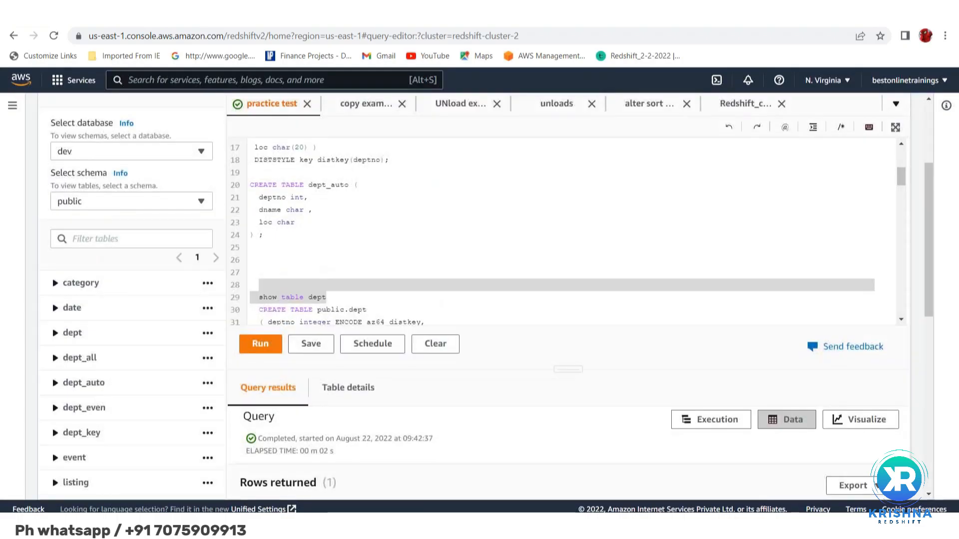
pyautogui.scroll(-5, 564, 229)
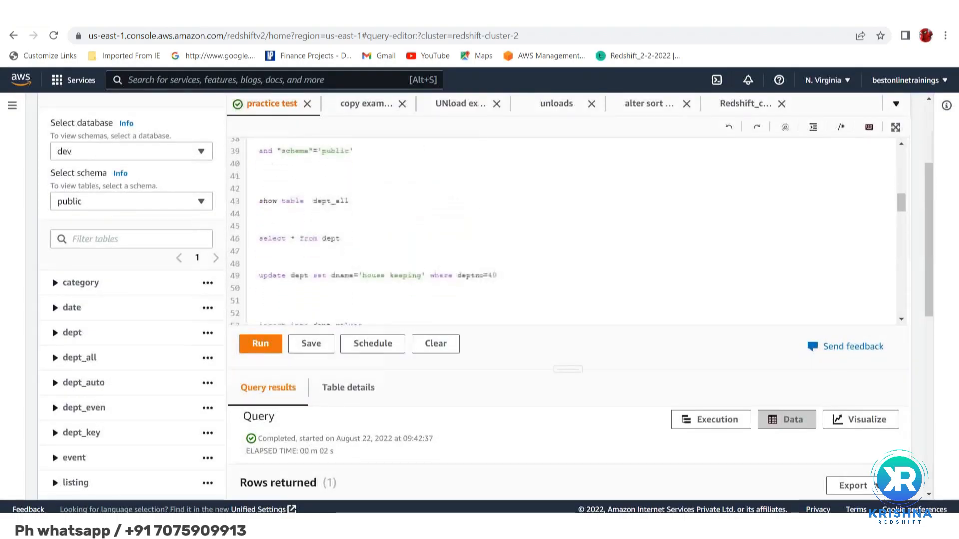
pyautogui.scroll(-5, 564, 230)
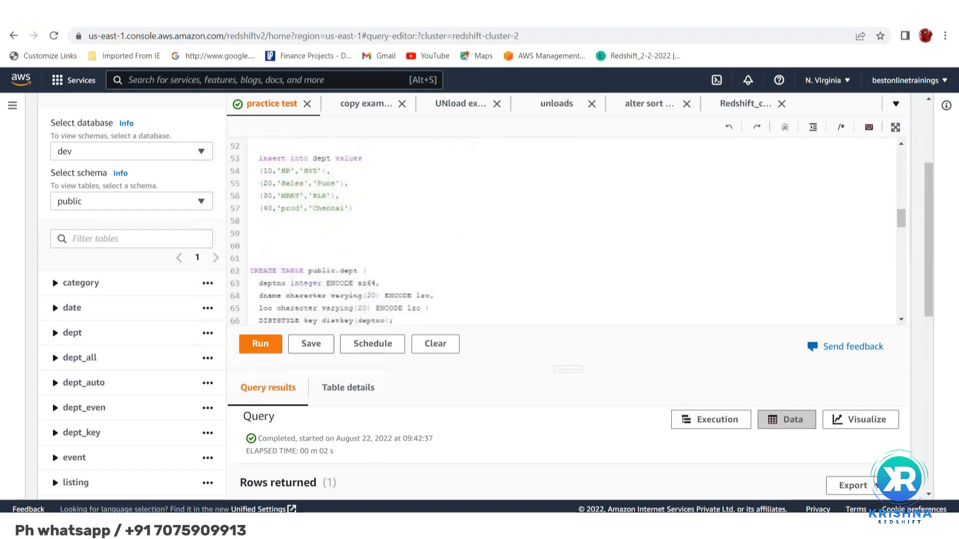
pyautogui.scroll(-5, 426, 291)
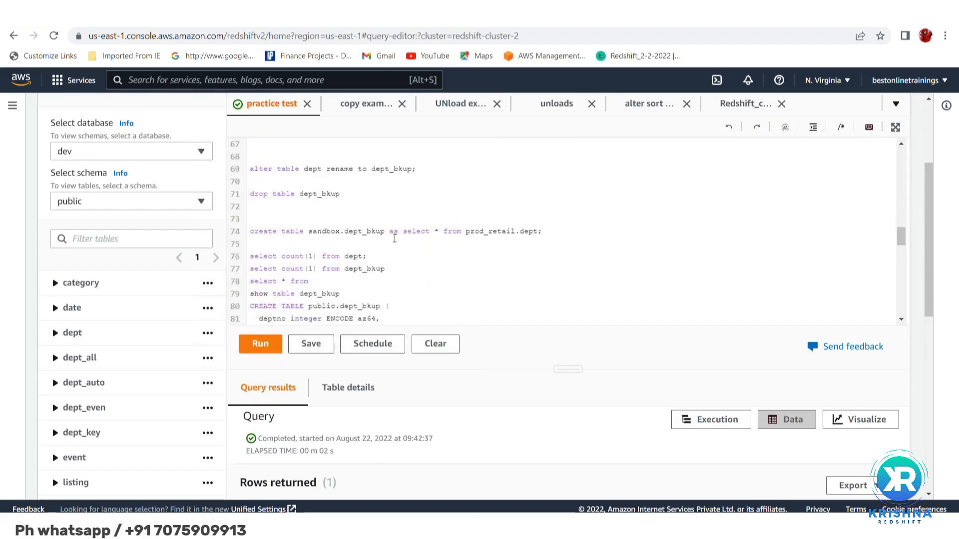
pyautogui.scroll(7, 395, 238)
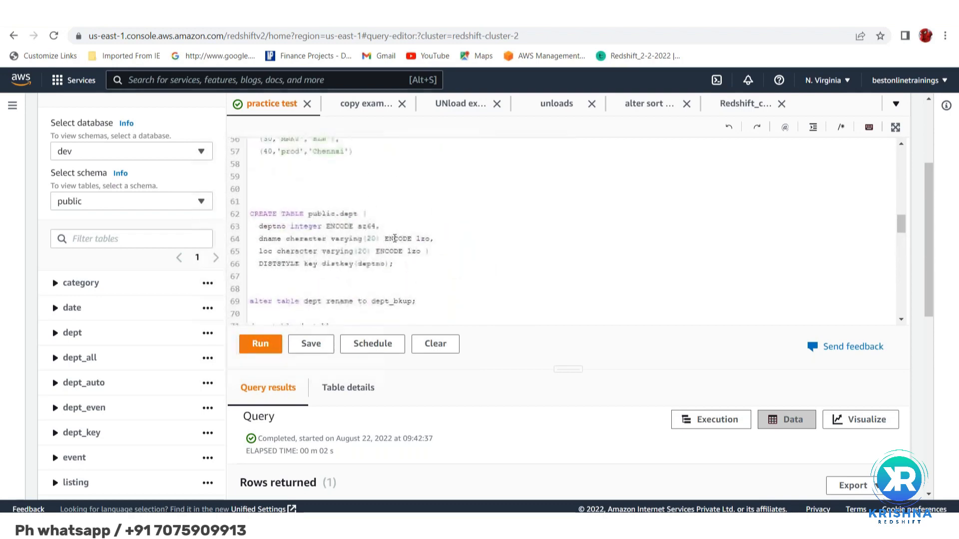
pyautogui.scroll(3, 394, 238)
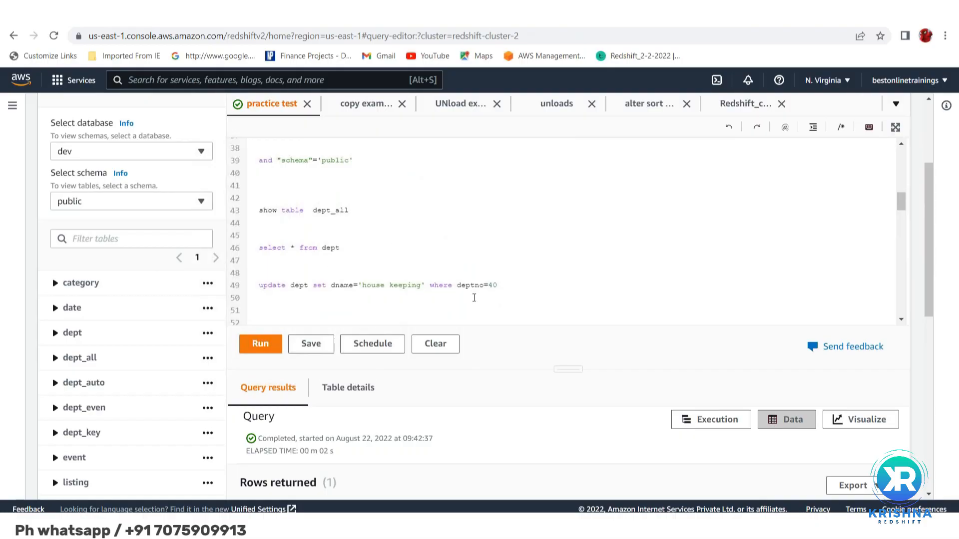
pyautogui.scroll(-3, 474, 298)
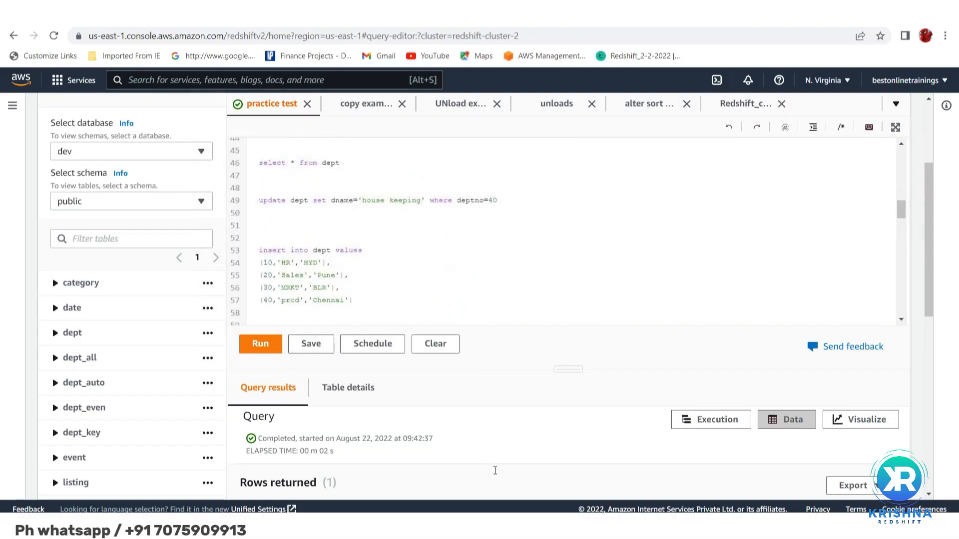
pyautogui.scroll(-4, 473, 297)
pyautogui.scroll(-1, 474, 298)
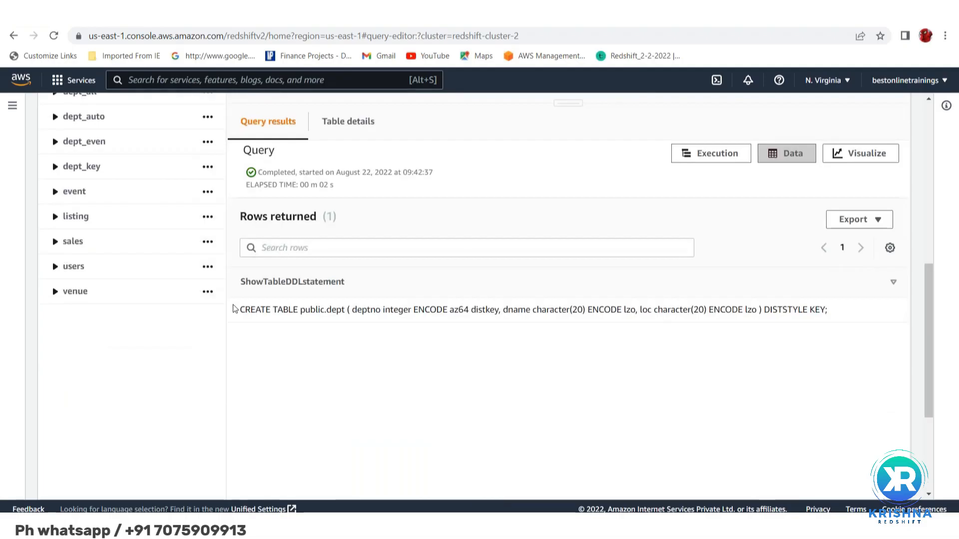
pyautogui.moveTo(241, 310); pyautogui.dragTo(881, 315)
pyautogui.hotkey('ctrl', 'c')
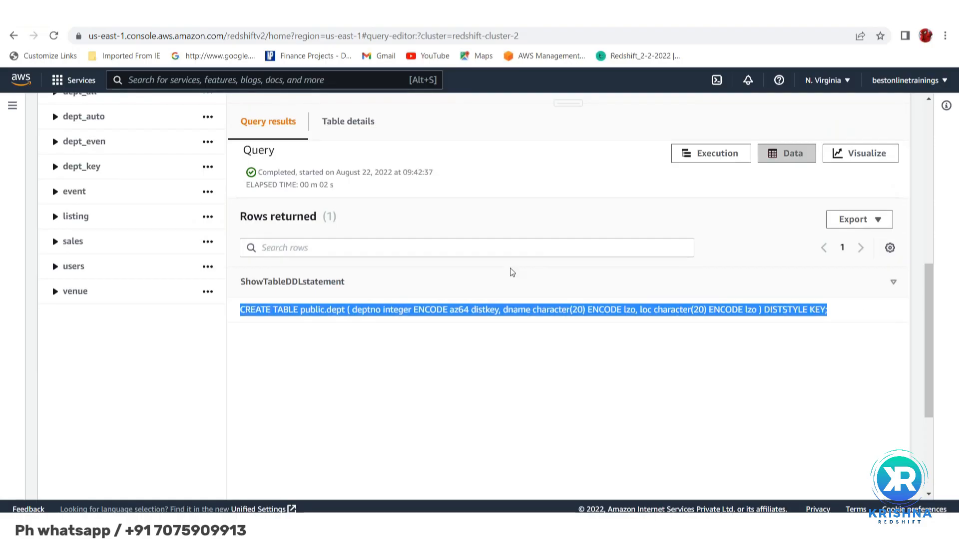
# Delete the whole CREATE TABLE dept_auto statement with its deptno, dname and loc columns from the script
pyautogui.scroll(1, 510, 271)
pyautogui.scroll(5, 510, 271)
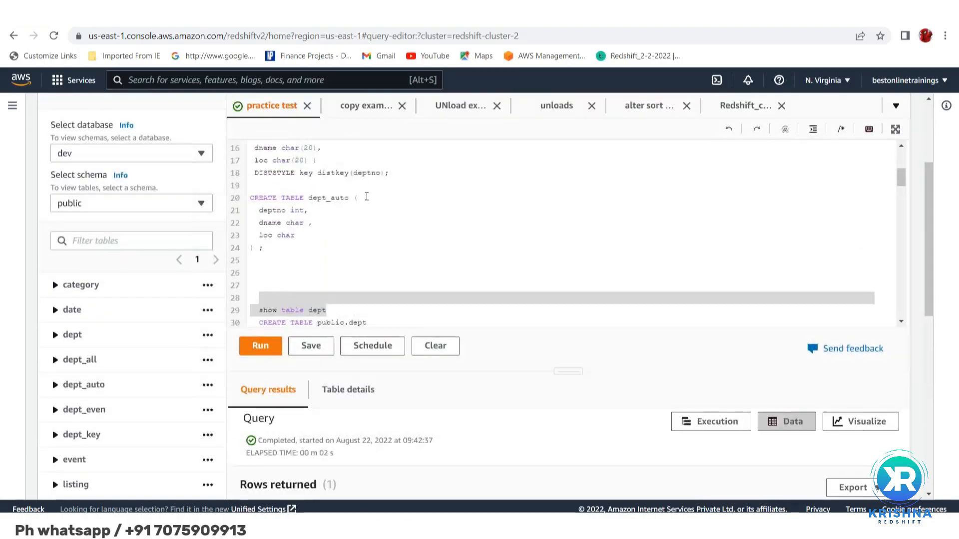
pyautogui.scroll(1, 313, 197)
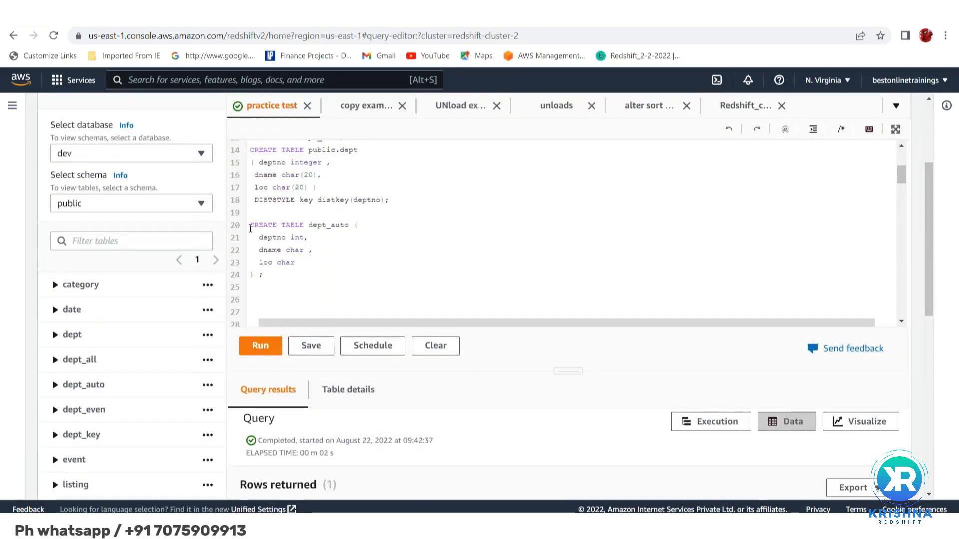
pyautogui.moveTo(252, 225); pyautogui.dragTo(315, 278)
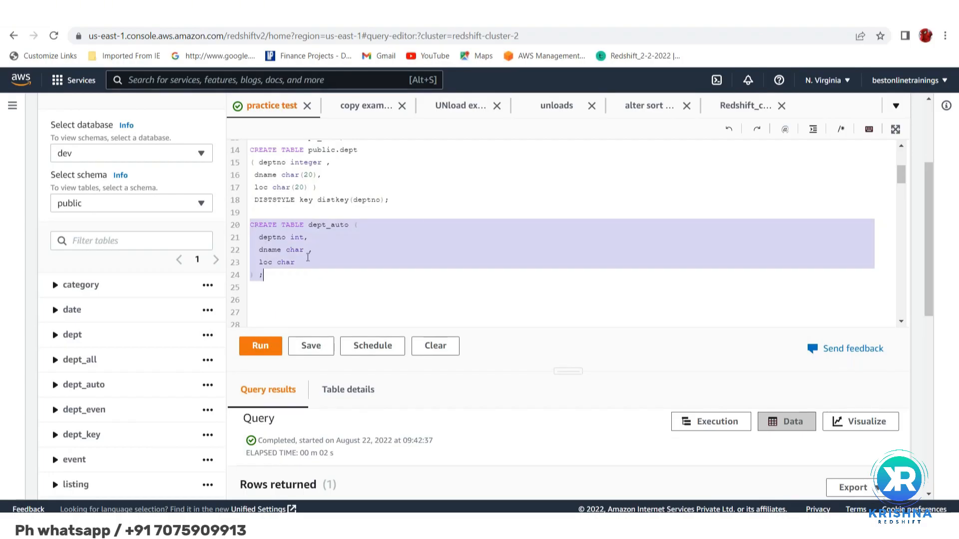
pyautogui.rightClick(348, 227)
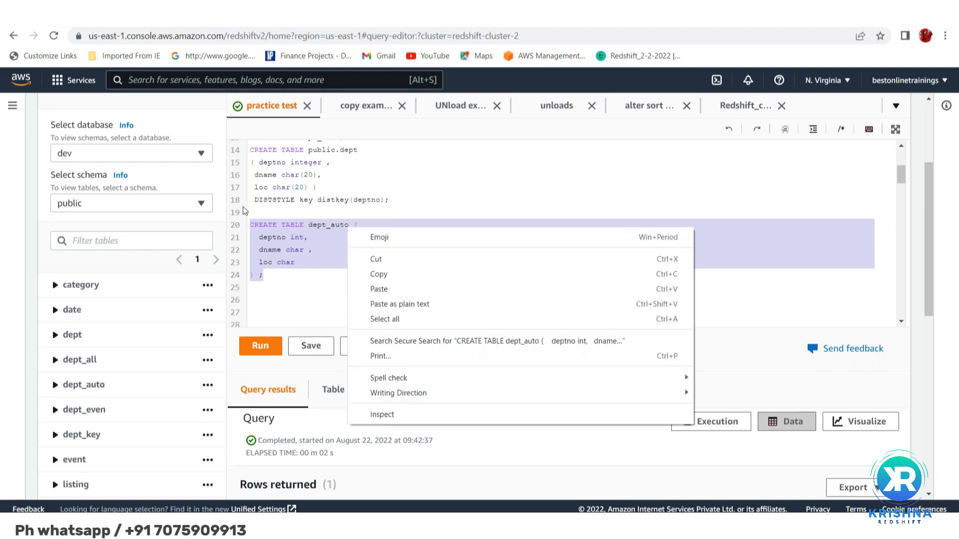
pyautogui.click(264, 230)
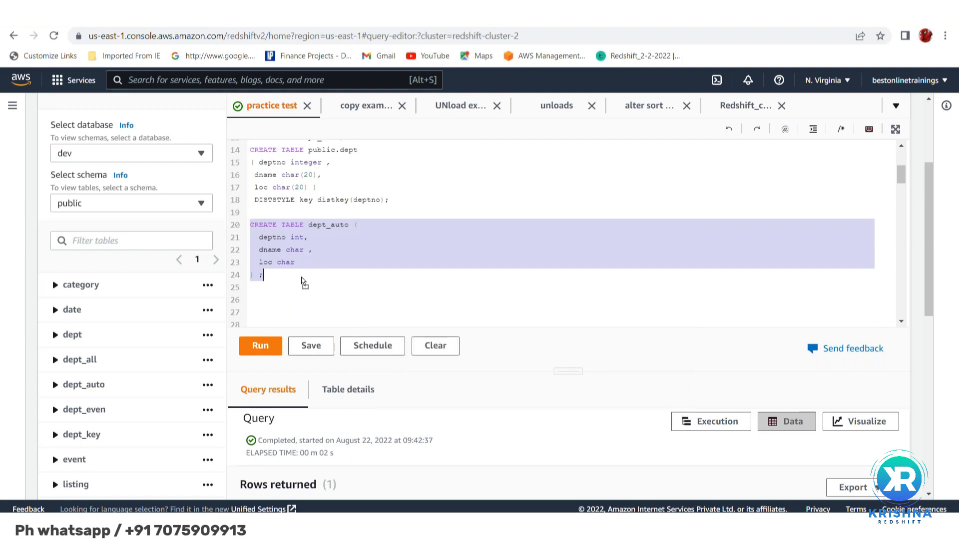
pyautogui.press('Delete')
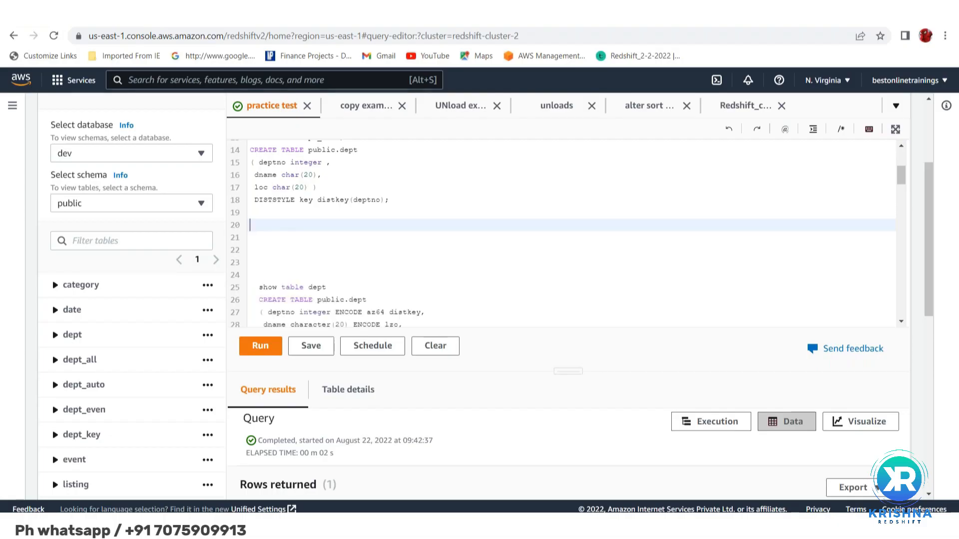
# Paste the copied CREATE TABLE public.dept statement into the script on line 20 and rename its table to dept_all
pyautogui.hotkey('ctrl', 'v')
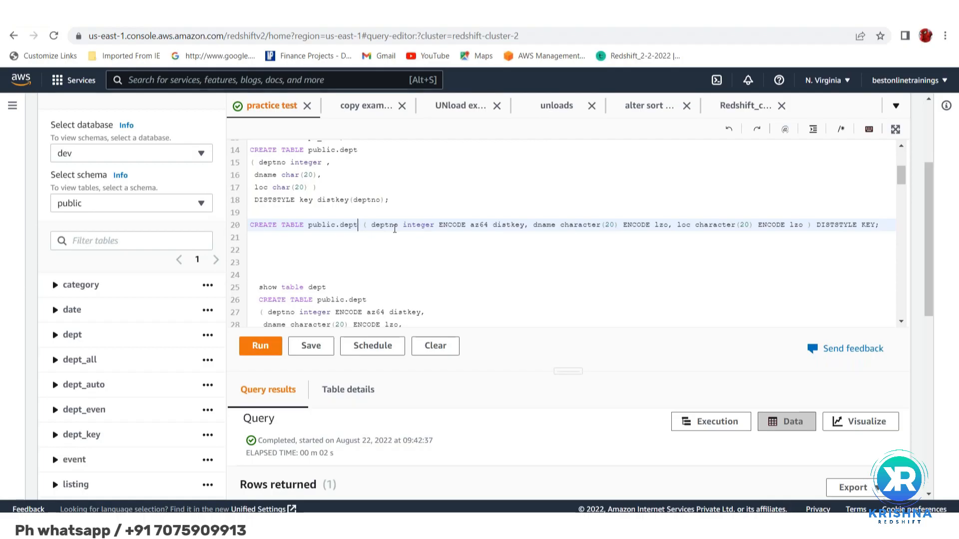
pyautogui.write('_all')
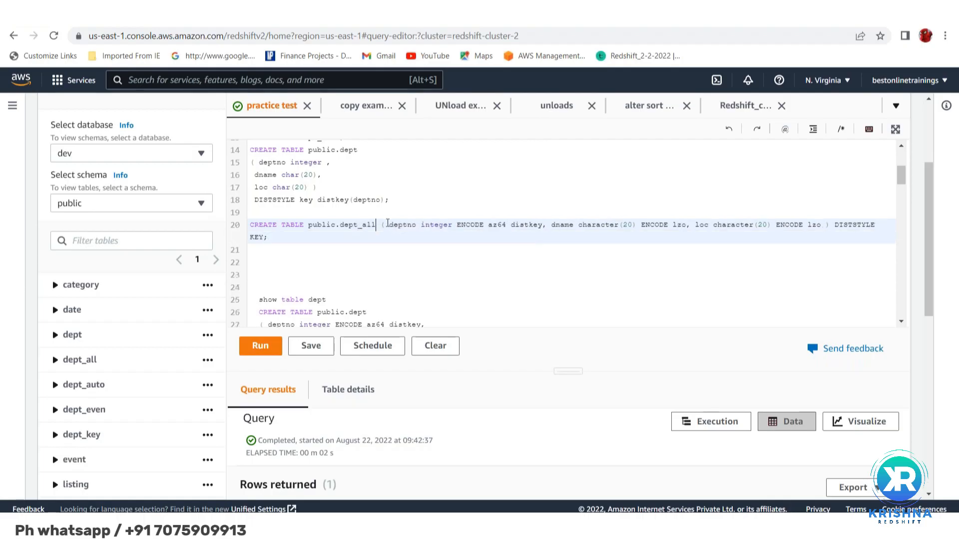
# Add a "drop table dept_all" statement above the CREATE TABLE public.dept_all statement and run only that drop statement
pyautogui.click(281, 213)
pyautogui.press('Return')
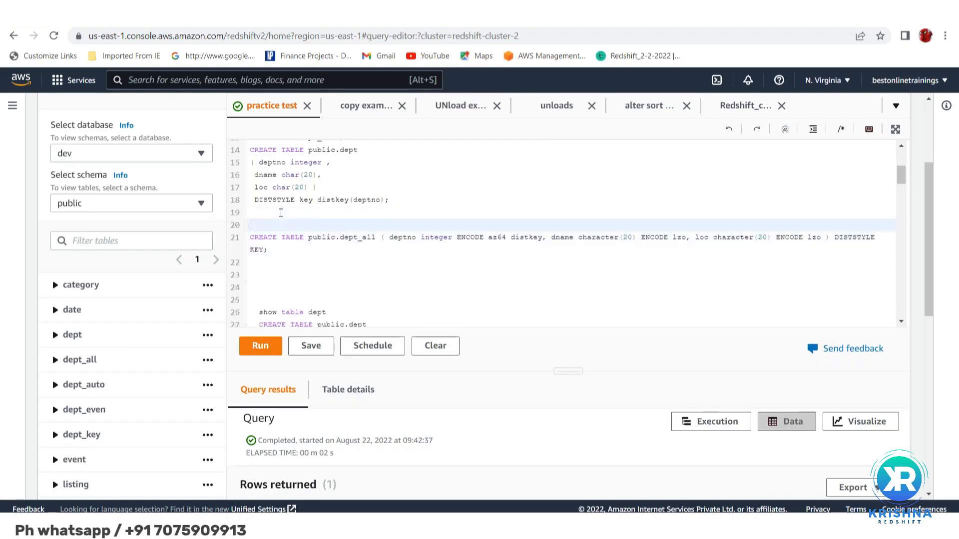
pyautogui.press('Up')
pyautogui.write('drop table ')
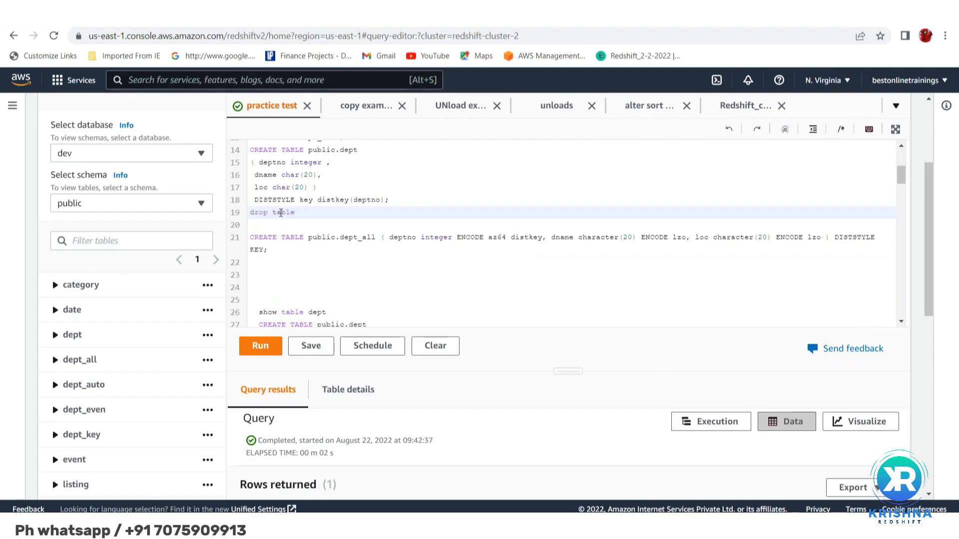
pyautogui.write('dept_al')
pyautogui.press('BackSpace')
pyautogui.tripleClick(249, 213)
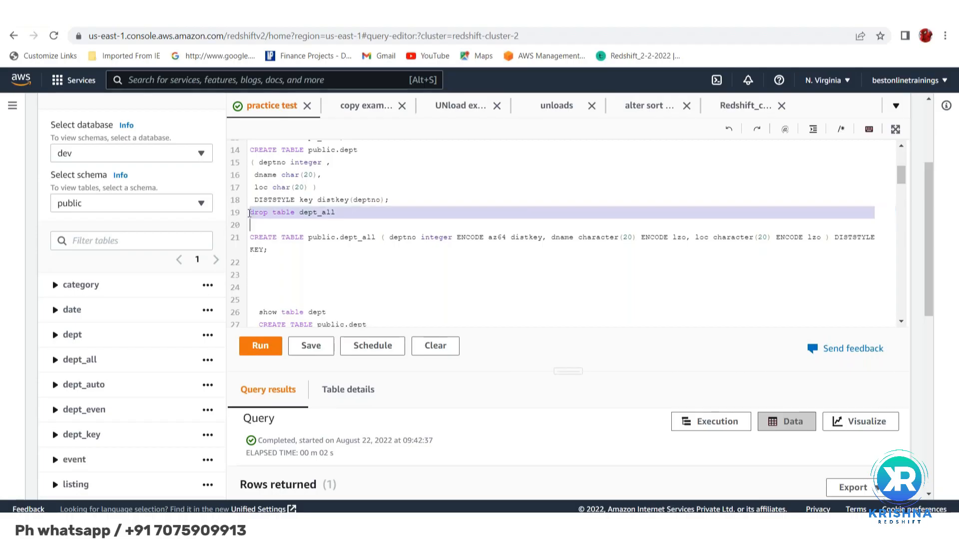
pyautogui.click(266, 348)
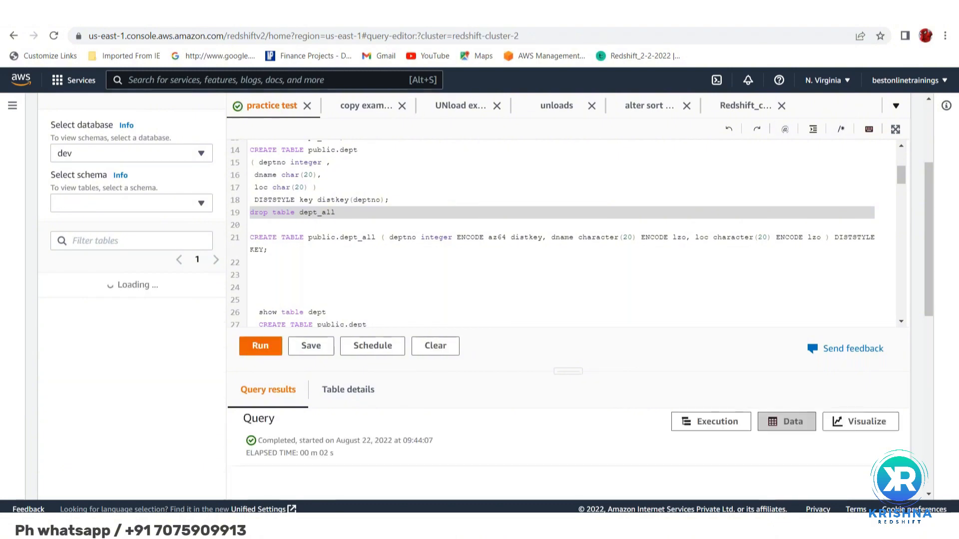
# Set the DISTSTYLE in the CREATE TABLE public.dept_all statement to all
pyautogui.click(250, 238)
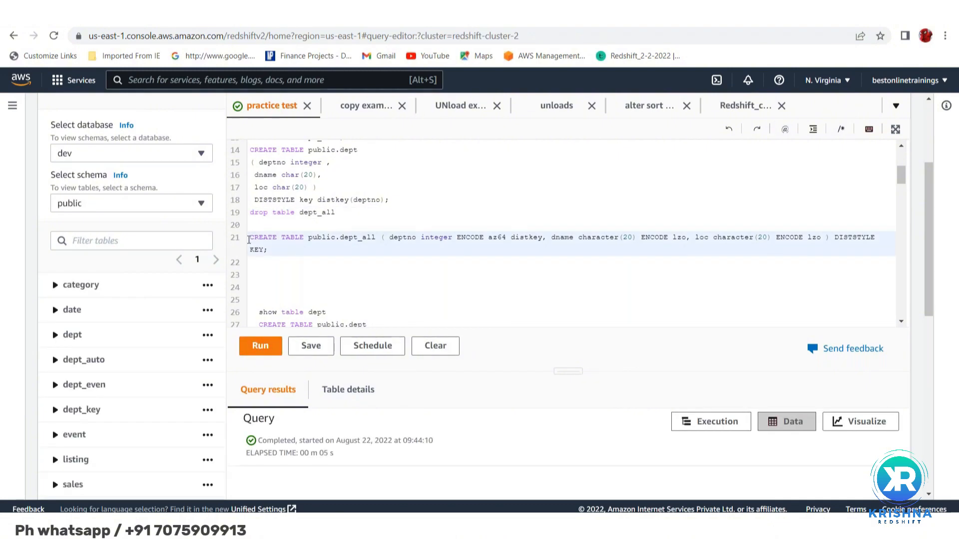
pyautogui.hotkey('shift', 'Down')
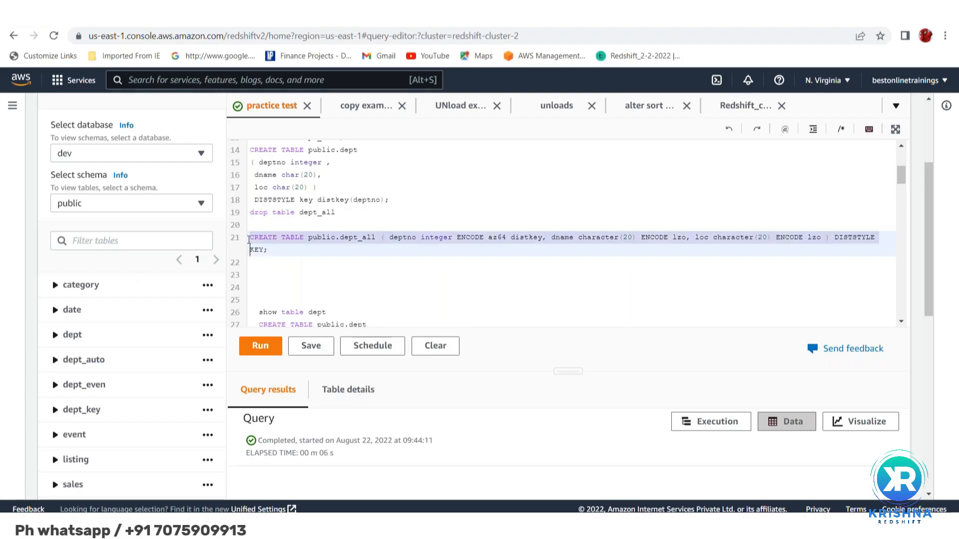
pyautogui.click(844, 247)
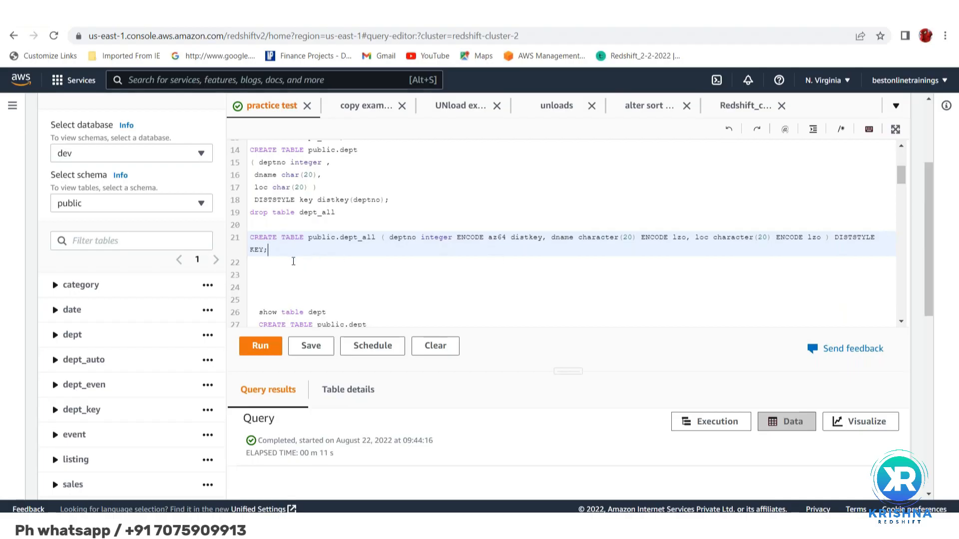
pyautogui.press('BackSpace')
pyautogui.press('BackSpace')
pyautogui.press('BackSpace')
pyautogui.press('BackSpace')
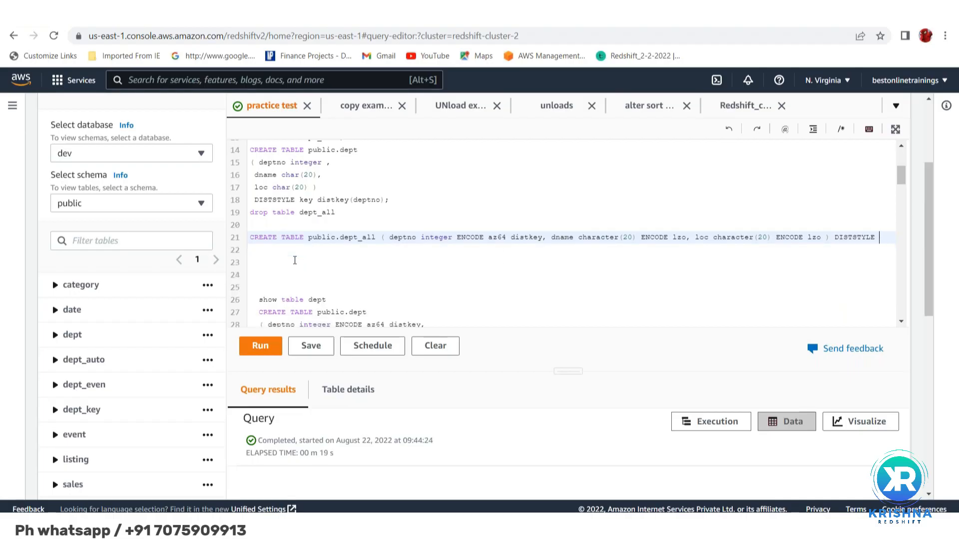
pyautogui.write('all')
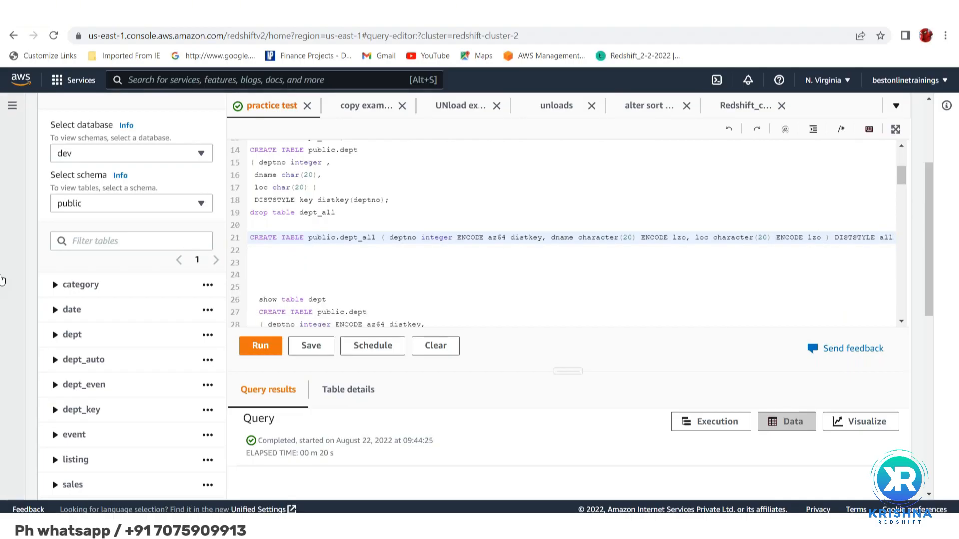
# Try to run only the CREATE TABLE public.dept_all statement with the distkey still on deptno
pyautogui.click(252, 242)
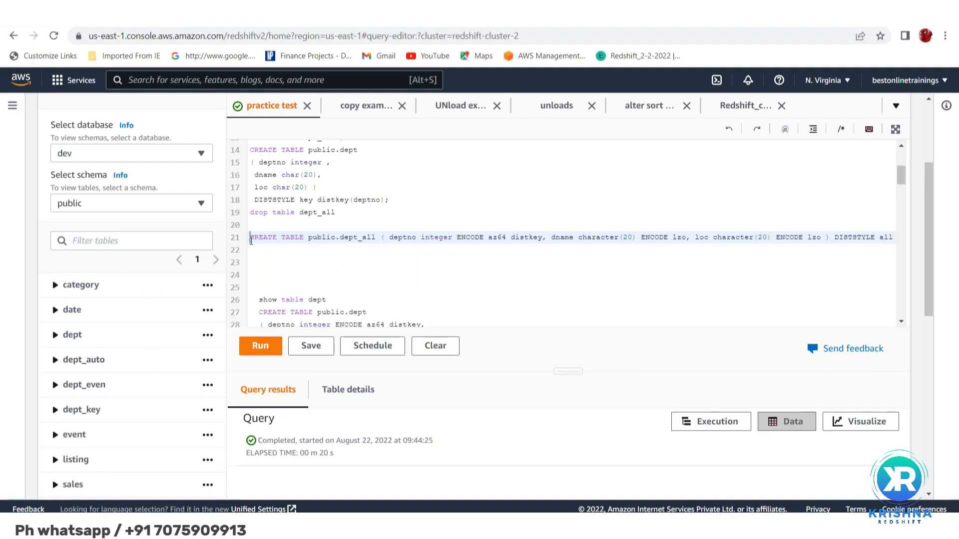
pyautogui.hotkey('shift', 'Down')
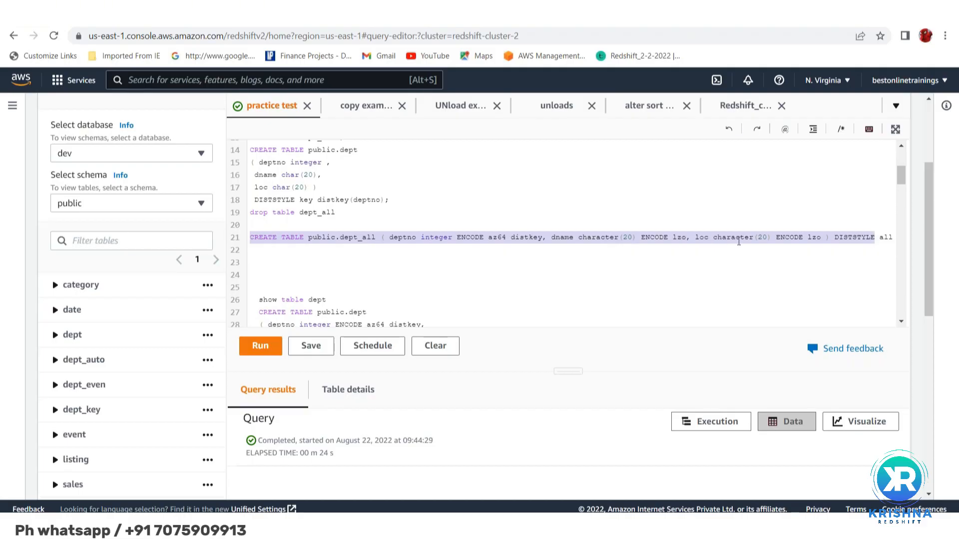
pyautogui.click(261, 346)
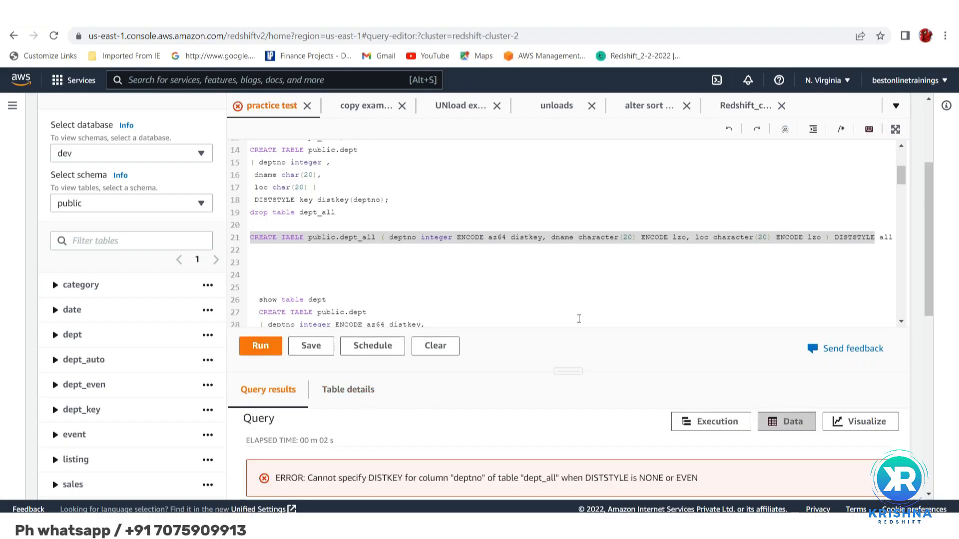
# Remove the distkey attribute from the deptno column in the CREATE TABLE public.dept_all statement
pyautogui.click(493, 268)
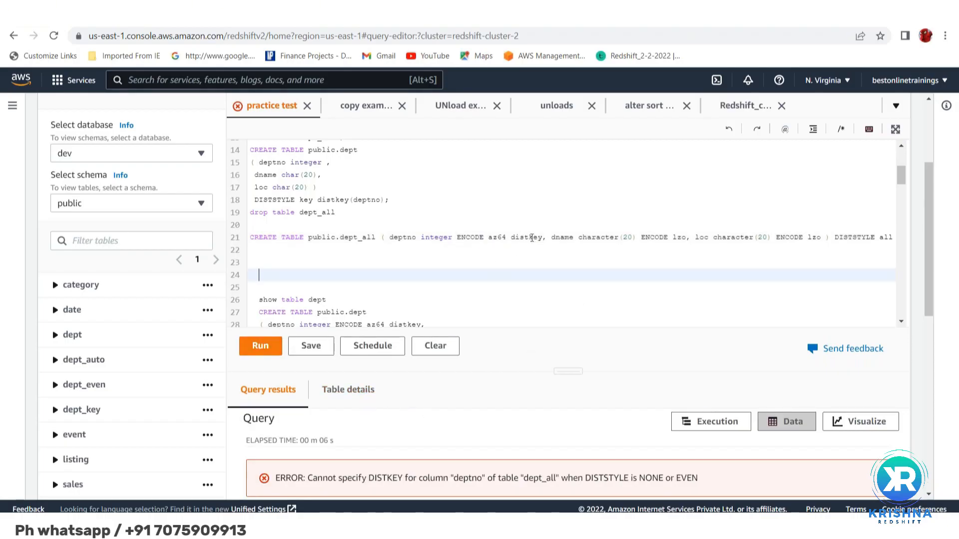
pyautogui.click(531, 237)
pyautogui.press('BackSpace')
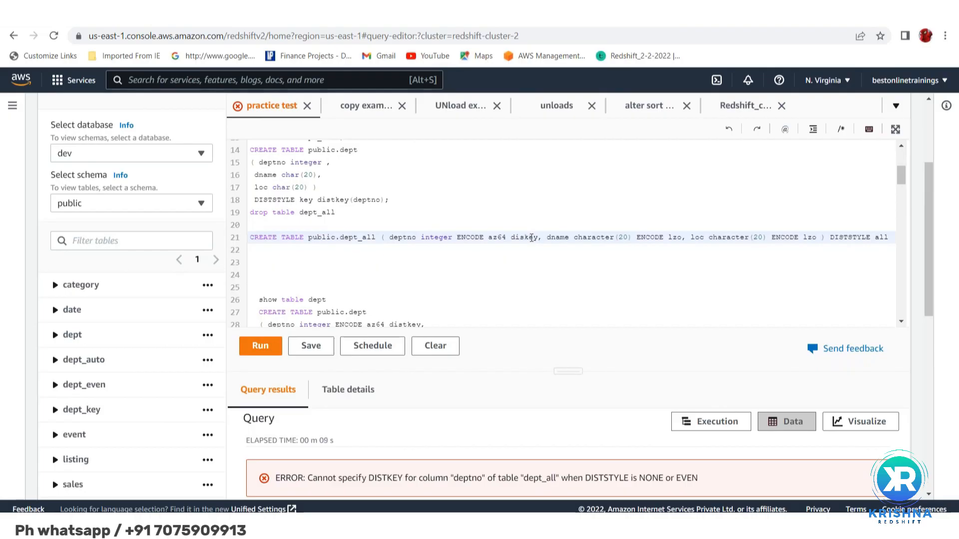
pyautogui.press('Delete')
pyautogui.press('Delete')
pyautogui.press('Delete')
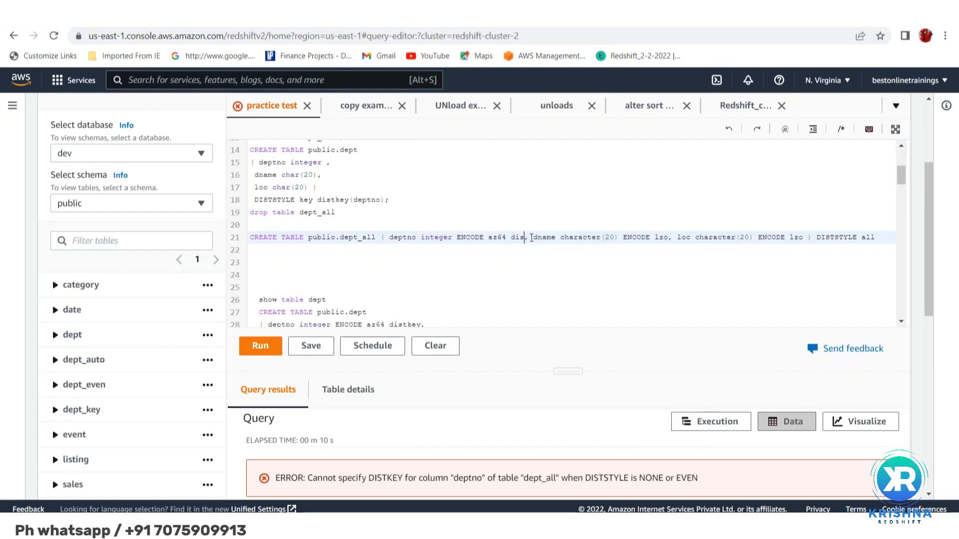
pyautogui.press('BackSpace')
pyautogui.press('BackSpace')
pyautogui.press('BackSpace')
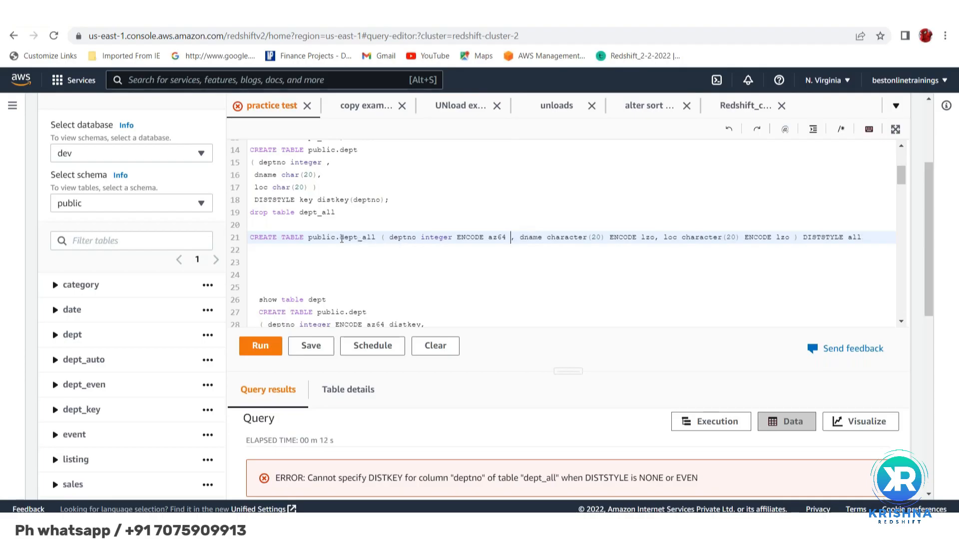
# Run only the corrected CREATE TABLE public.dept_all statement to recreate the table
pyautogui.click(252, 237)
pyautogui.doubleClick(854, 234)
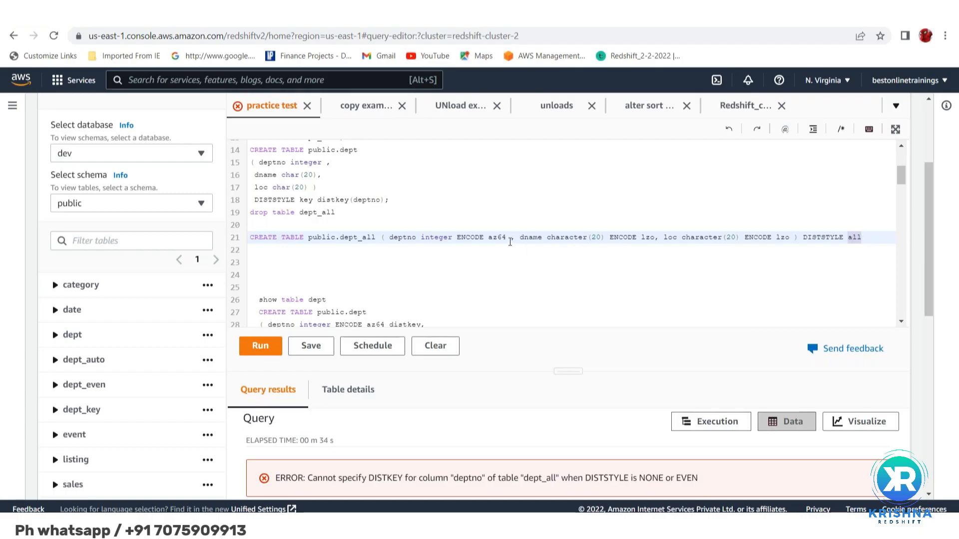
pyautogui.click(251, 239)
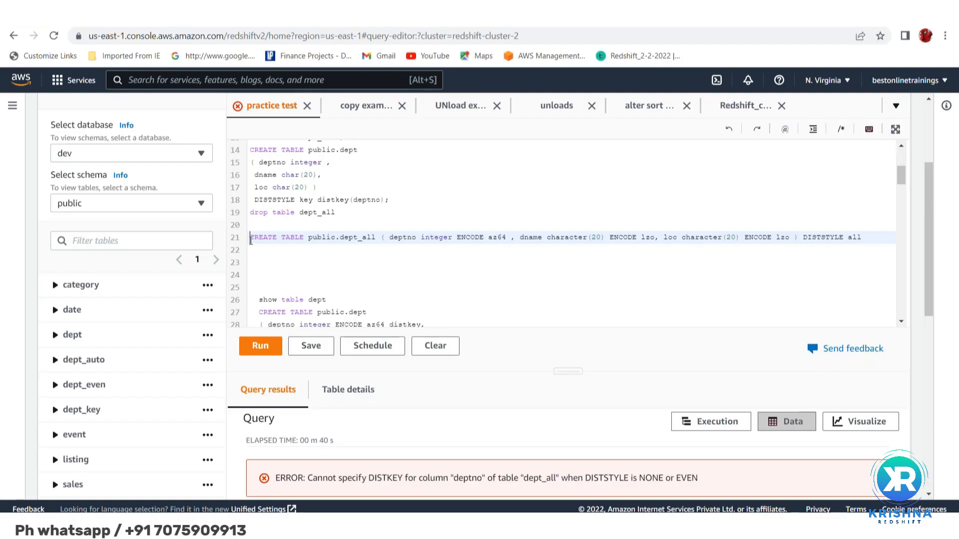
pyautogui.hotkey('shift', 'Down')
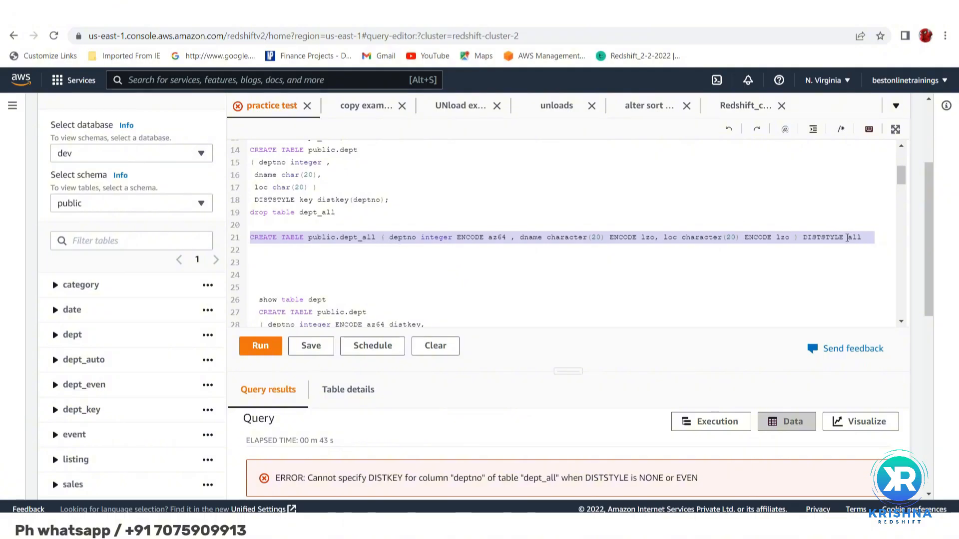
pyautogui.click(258, 346)
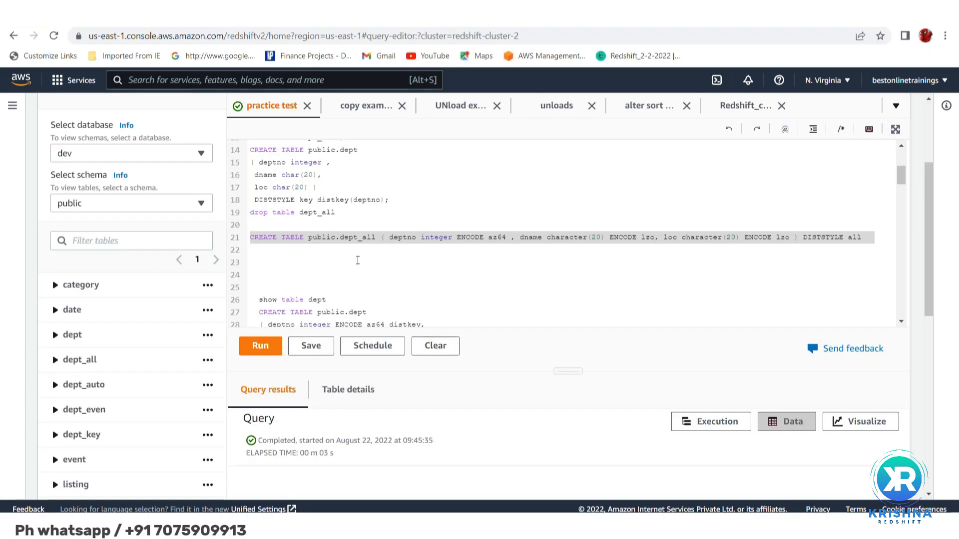
# Replace the drop statement in the script with "show table dept_all" on its own line below a blank line
pyautogui.click(270, 285)
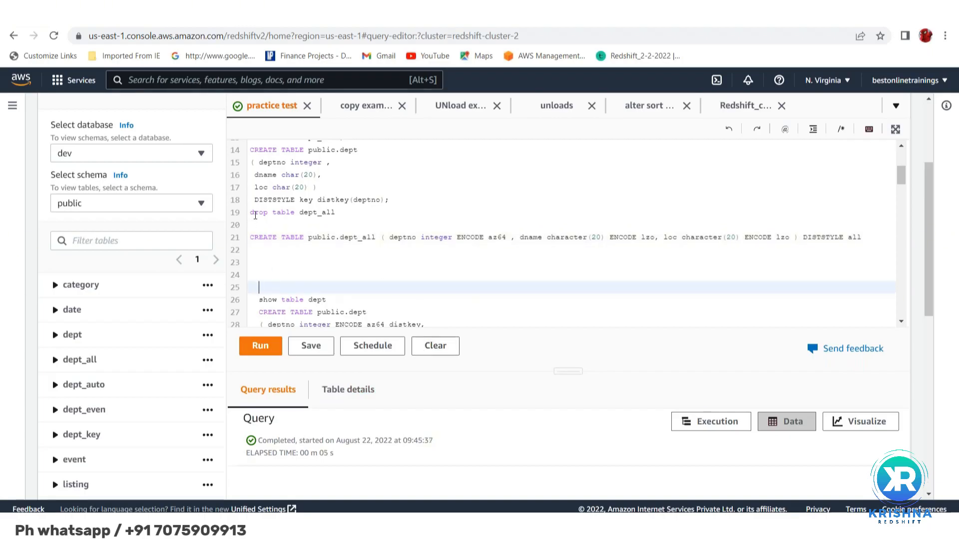
pyautogui.doubleClick(257, 214)
pyautogui.write('sh')
pyautogui.scroll(3, 256, 214)
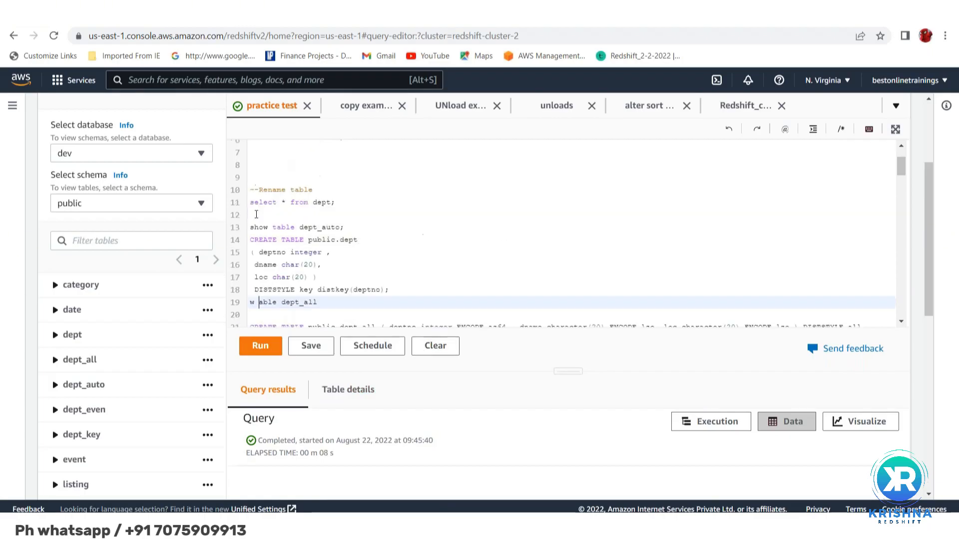
pyautogui.scroll(-1, 310, 253)
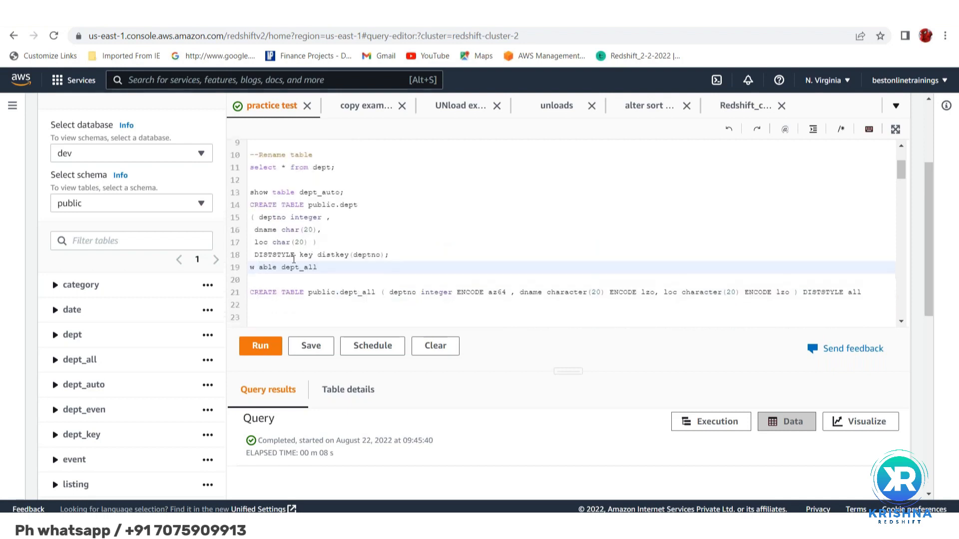
pyautogui.press('BackSpace')
pyautogui.press('BackSpace')
pyautogui.press('Return')
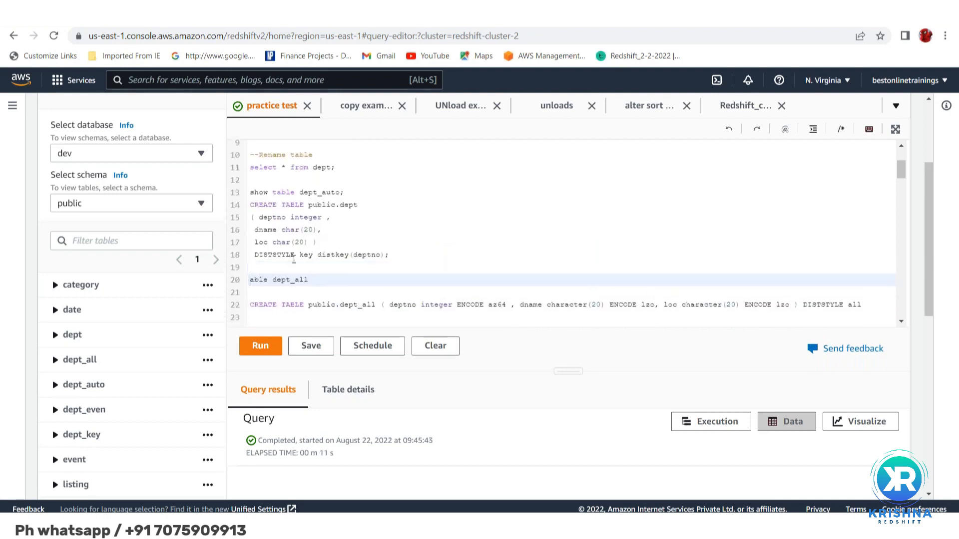
pyautogui.write('show t')
# Run only the "show table dept_all" statement and inspect the dname and loc column lengths in the returned DDL
pyautogui.moveTo(346, 276); pyautogui.dragTo(346, 272)
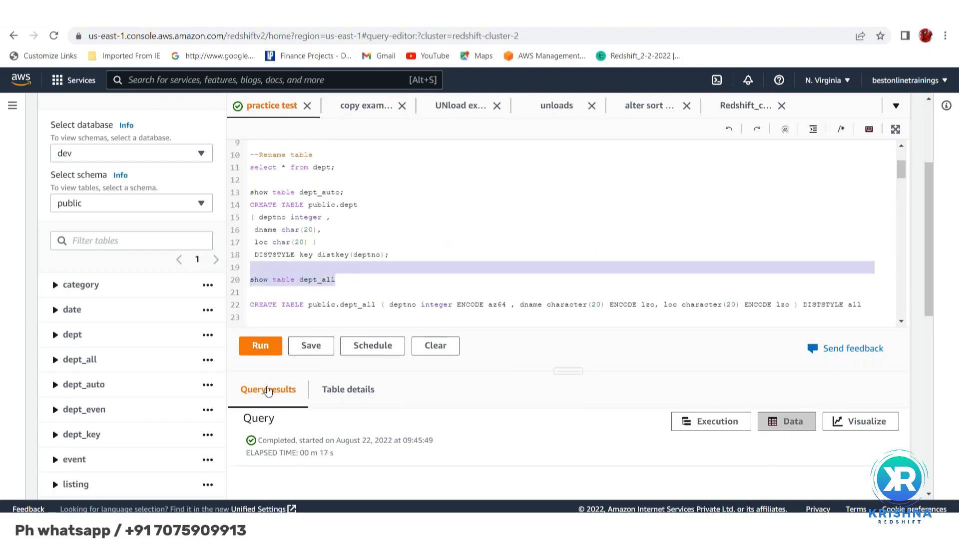
pyautogui.click(260, 351)
pyautogui.click(259, 351)
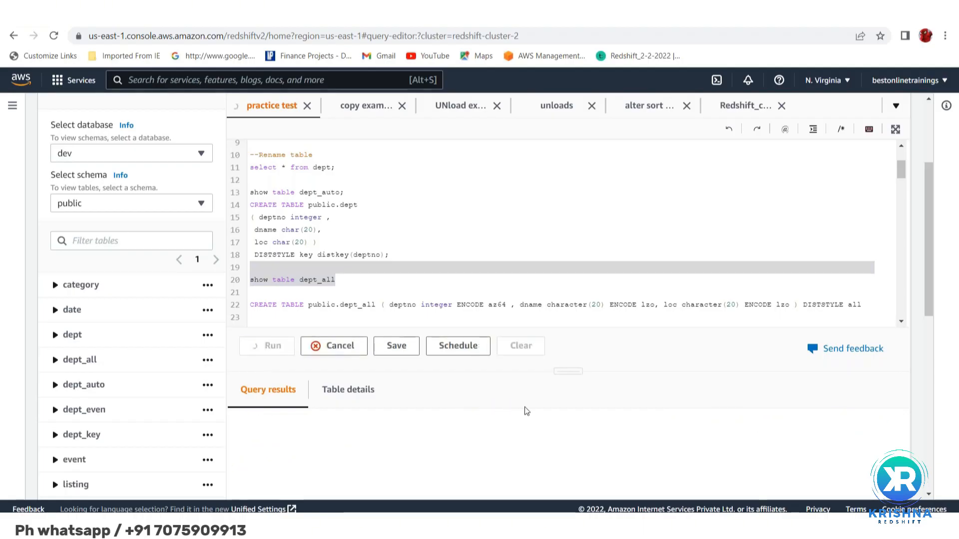
pyautogui.scroll(-2, 524, 410)
pyautogui.scroll(-1, 526, 411)
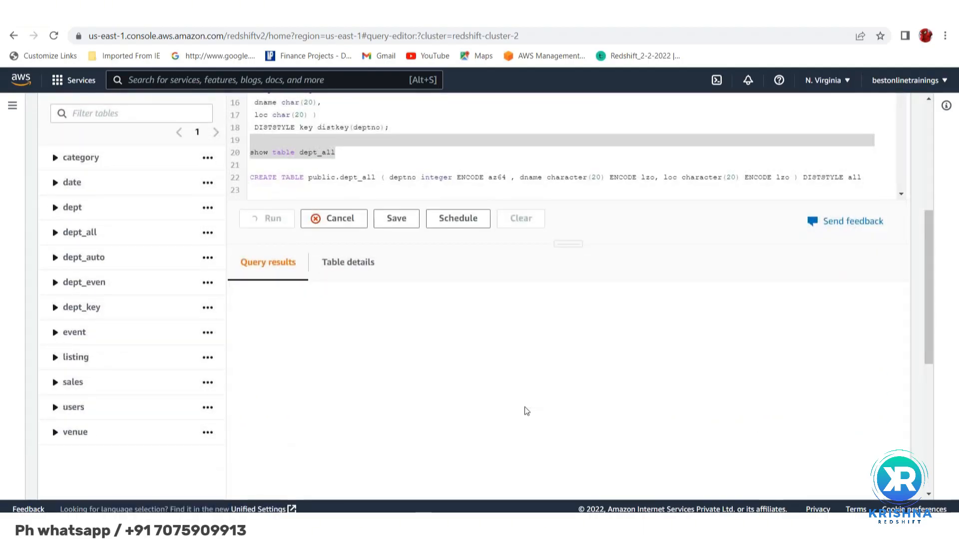
pyautogui.scroll(-1, 527, 411)
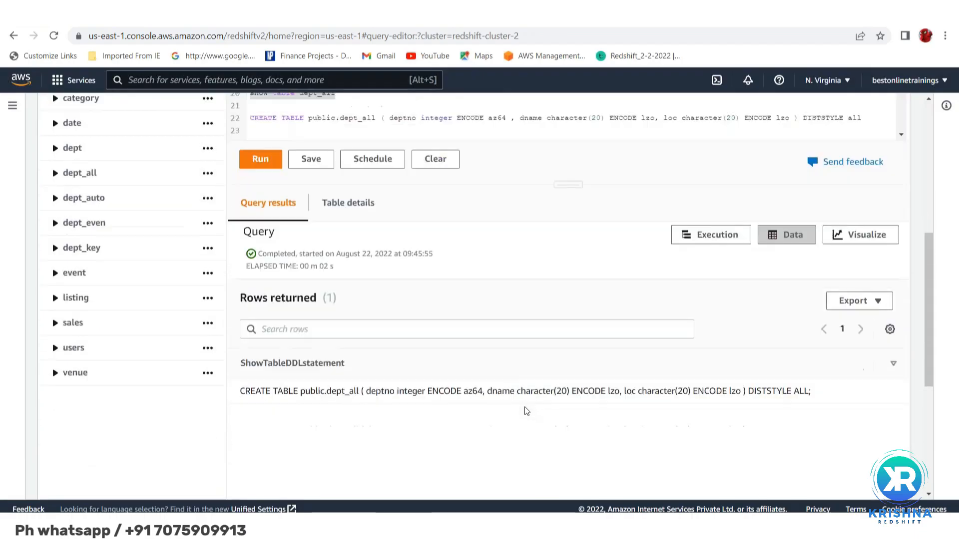
pyautogui.doubleClick(561, 390)
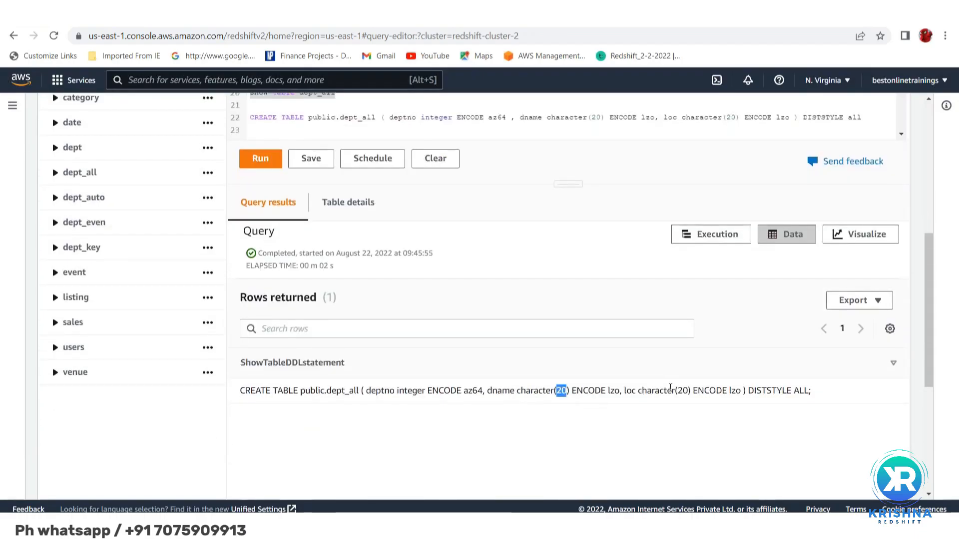
pyautogui.doubleClick(682, 391)
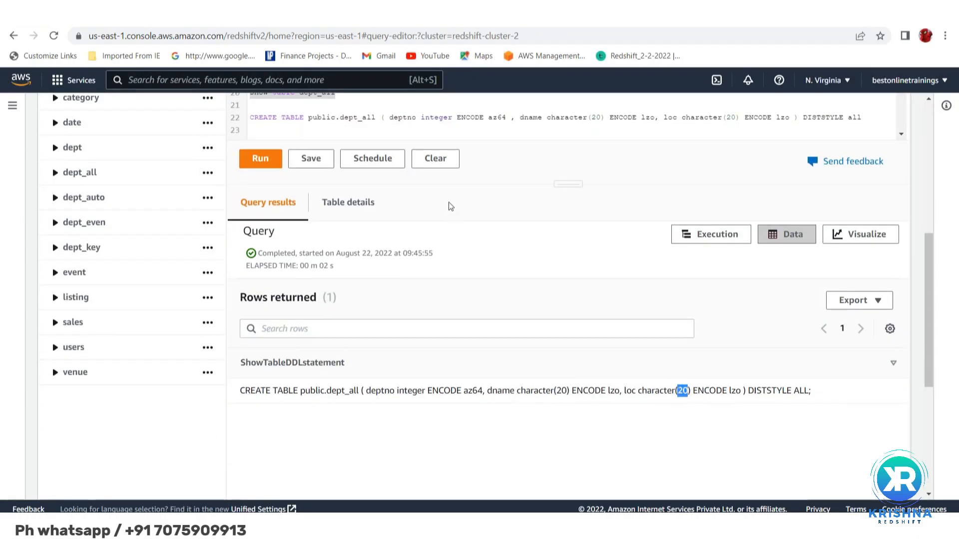
# Look through the existing create, insert, rename and alter statements in the practice test script
pyautogui.scroll(5, 459, 240)
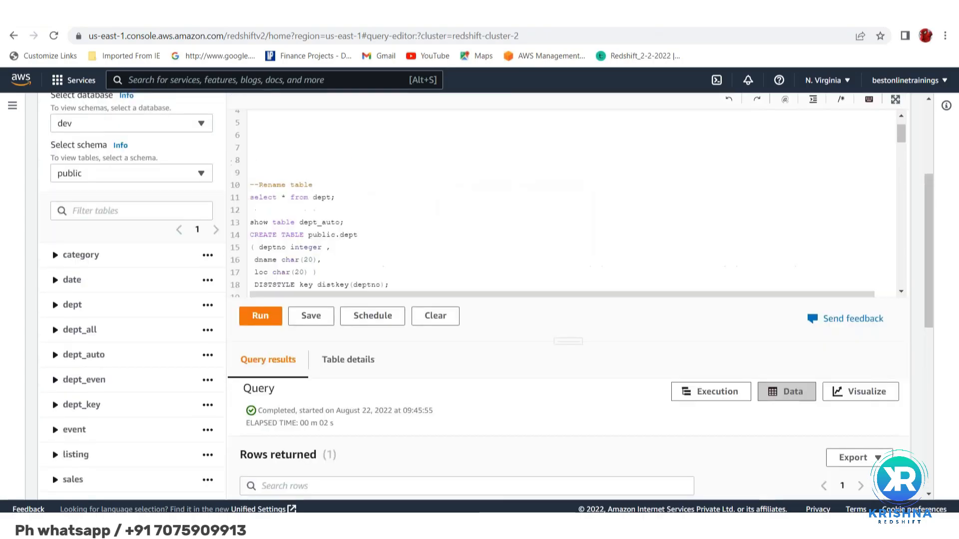
pyautogui.scroll(-6, 564, 200)
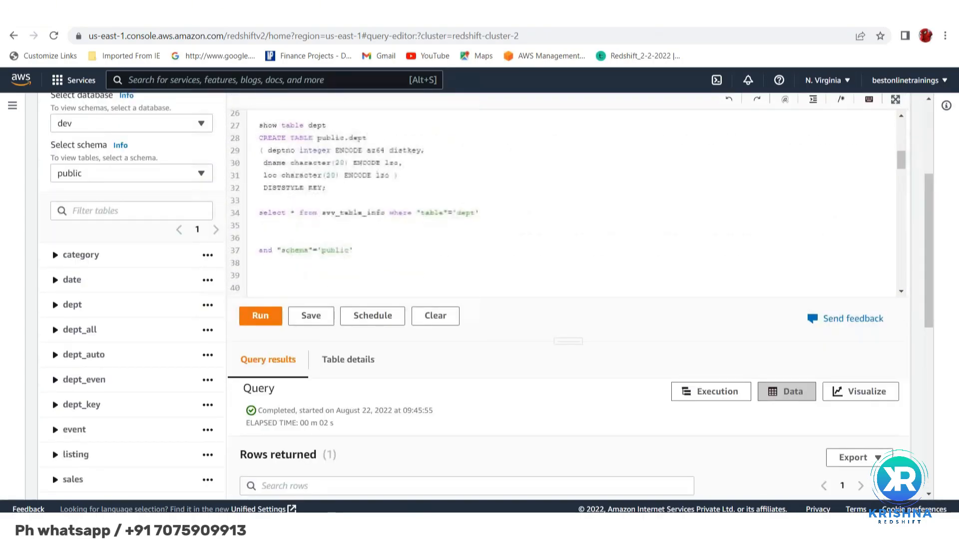
pyautogui.scroll(-5, 564, 200)
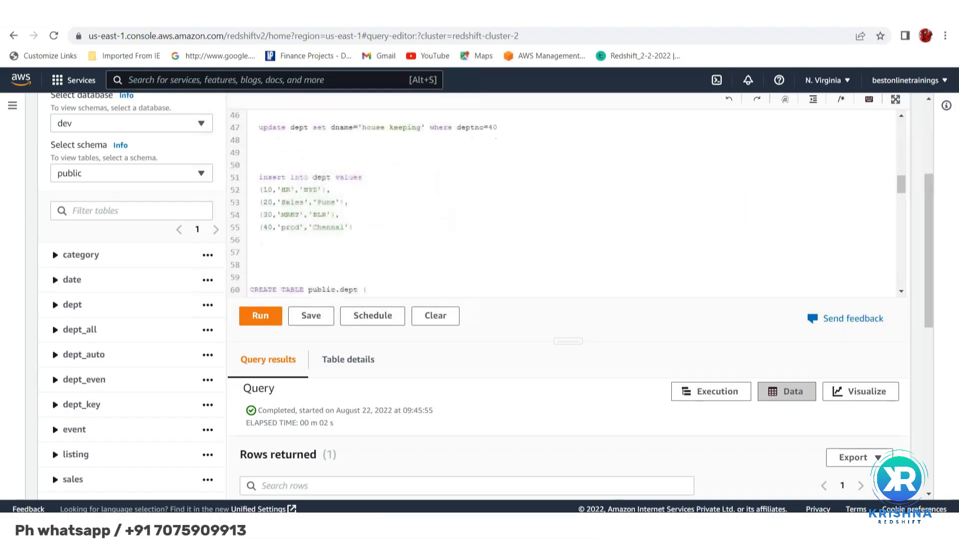
pyautogui.scroll(-2, 564, 200)
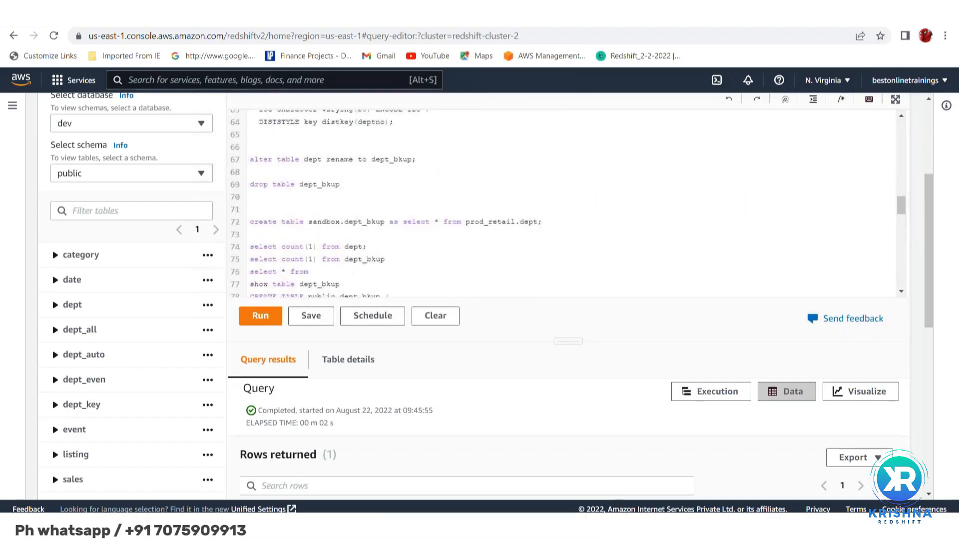
pyautogui.scroll(5, 564, 200)
pyautogui.scroll(7, 565, 200)
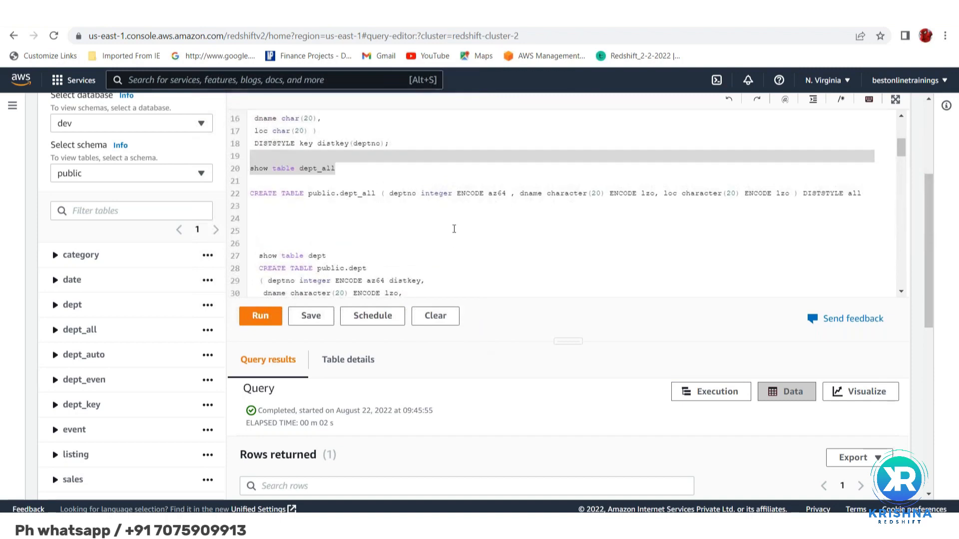
pyautogui.scroll(3, 454, 229)
pyautogui.scroll(2, 454, 229)
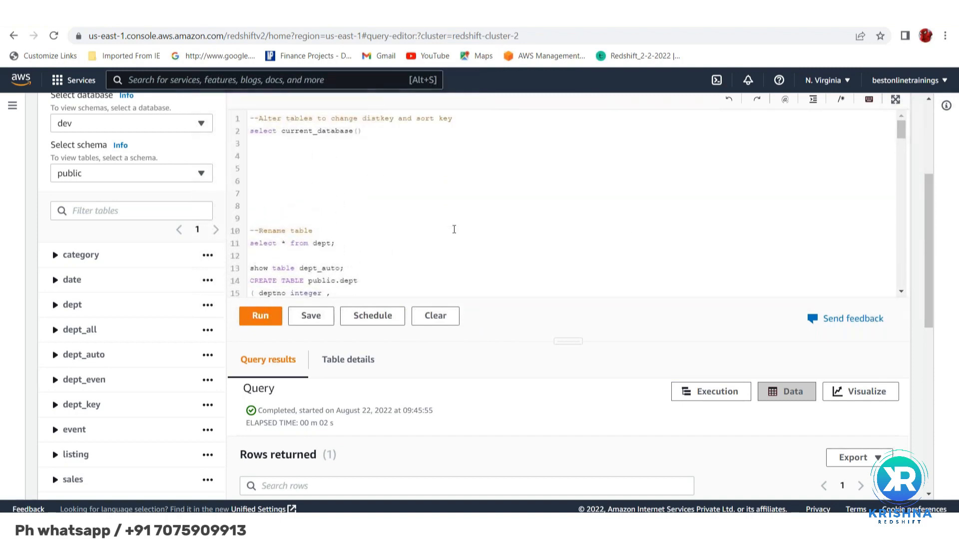
pyautogui.scroll(3, 454, 229)
pyautogui.scroll(3, 454, 230)
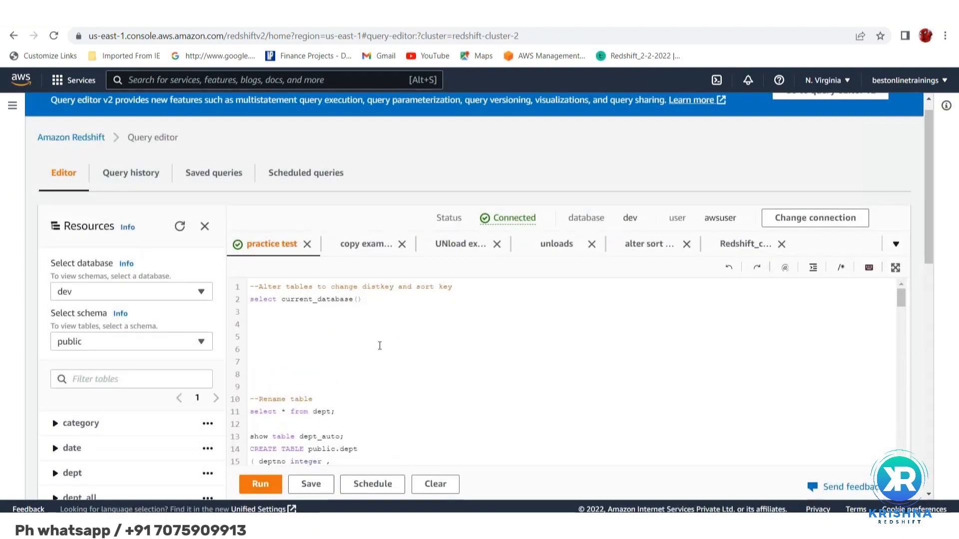
pyautogui.scroll(-5, 379, 331)
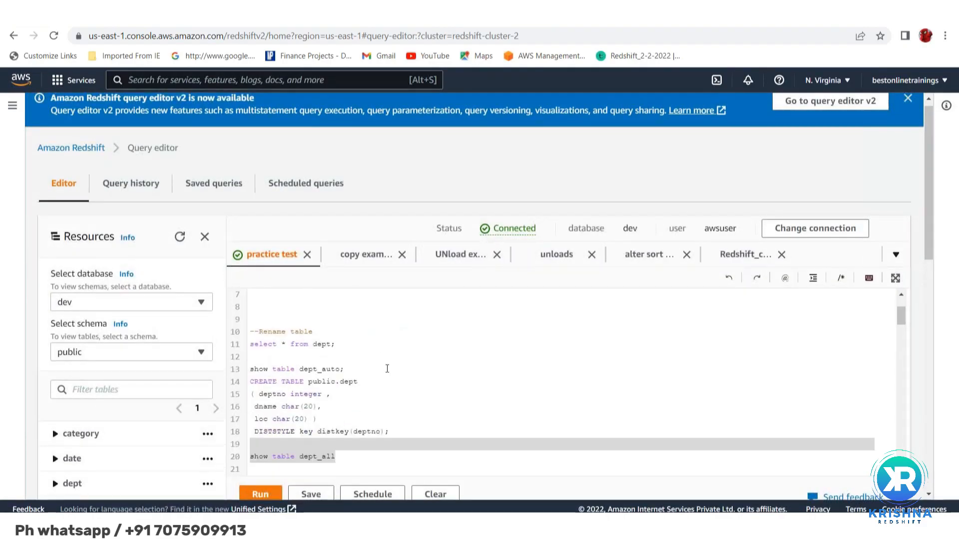
pyautogui.scroll(-5, 387, 368)
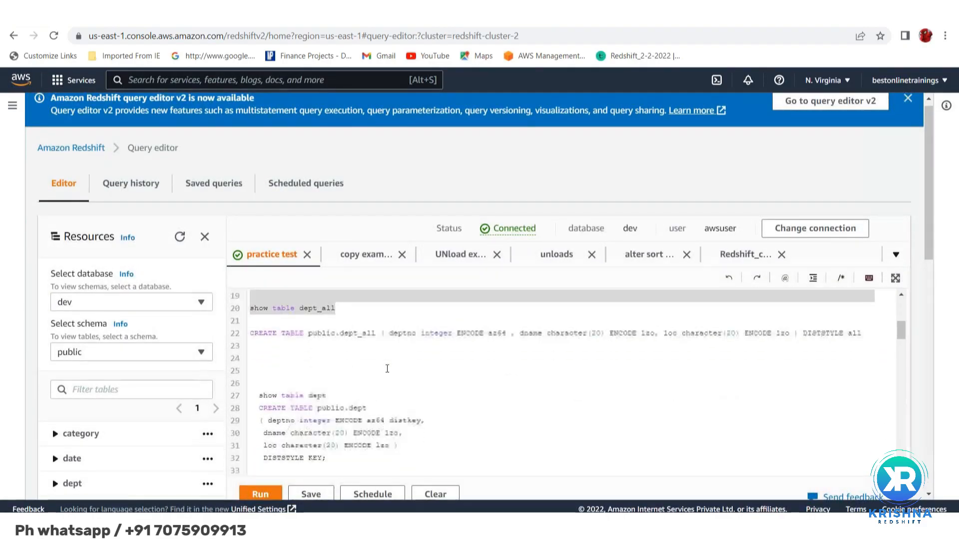
pyautogui.scroll(-4, 387, 369)
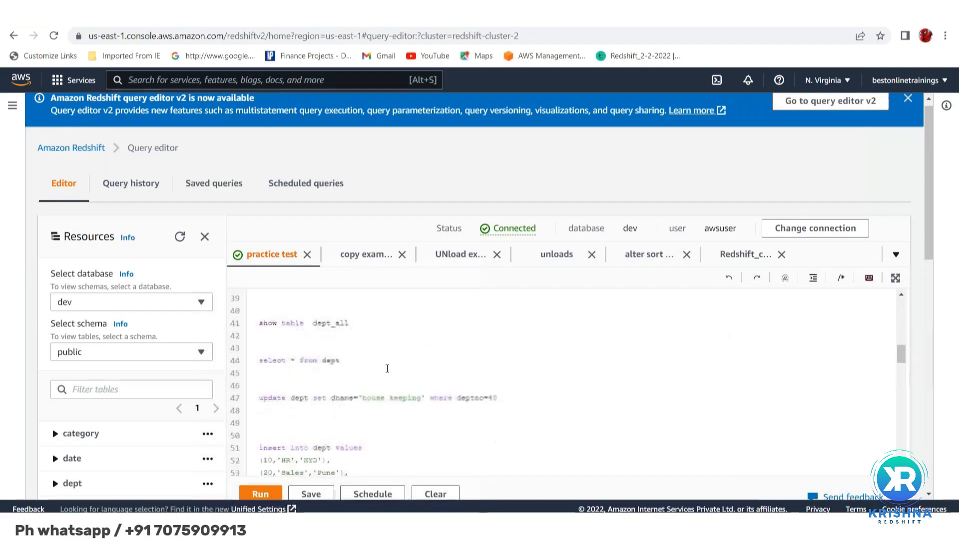
pyautogui.scroll(-7, 387, 368)
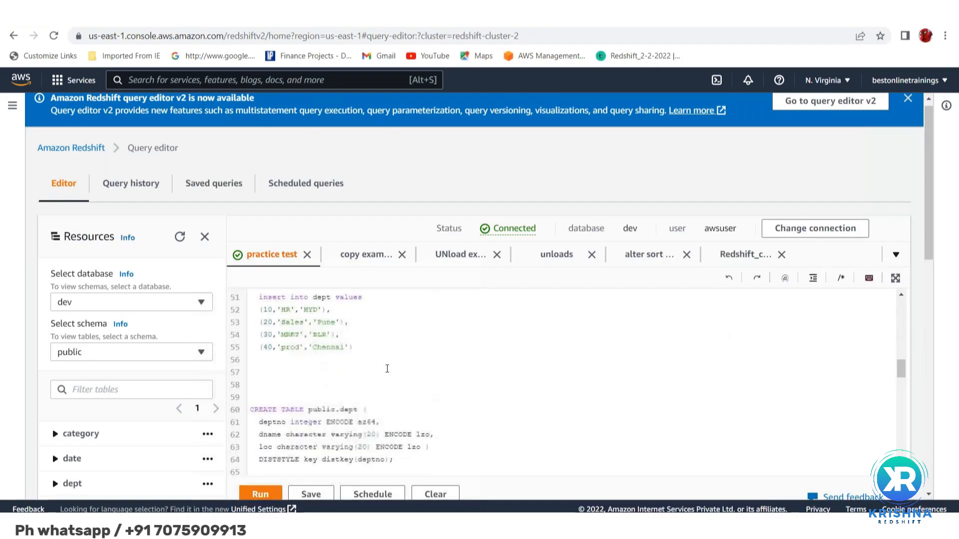
pyautogui.scroll(-6, 387, 369)
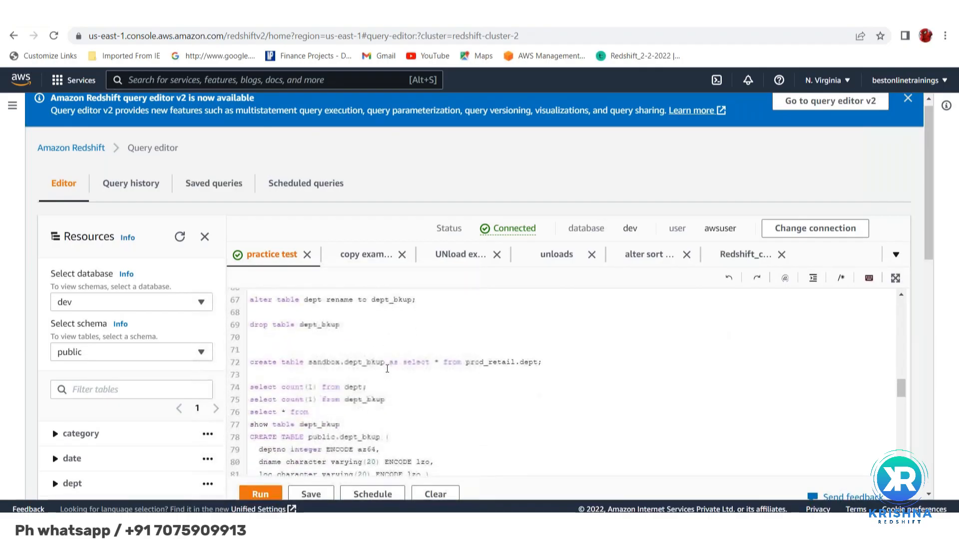
pyautogui.scroll(-5, 387, 369)
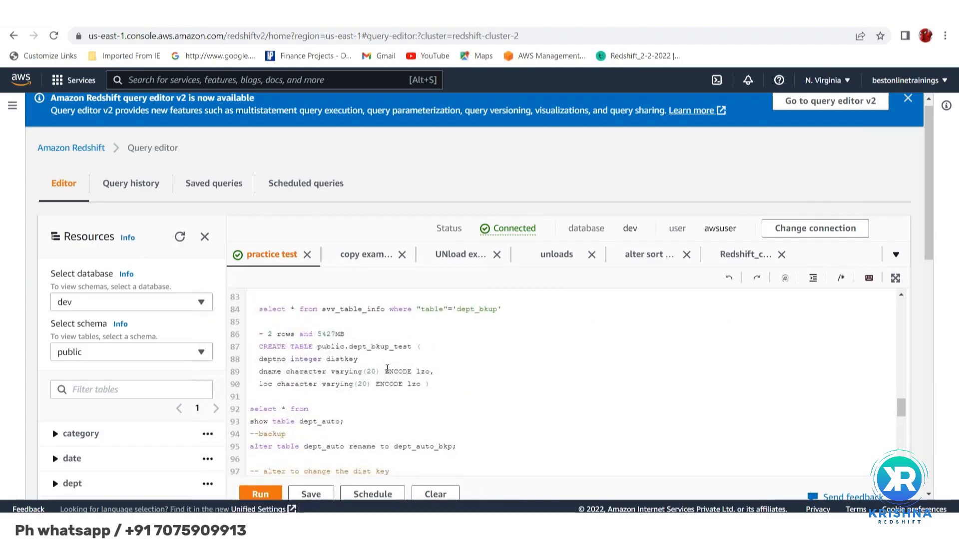
pyautogui.scroll(-6, 387, 368)
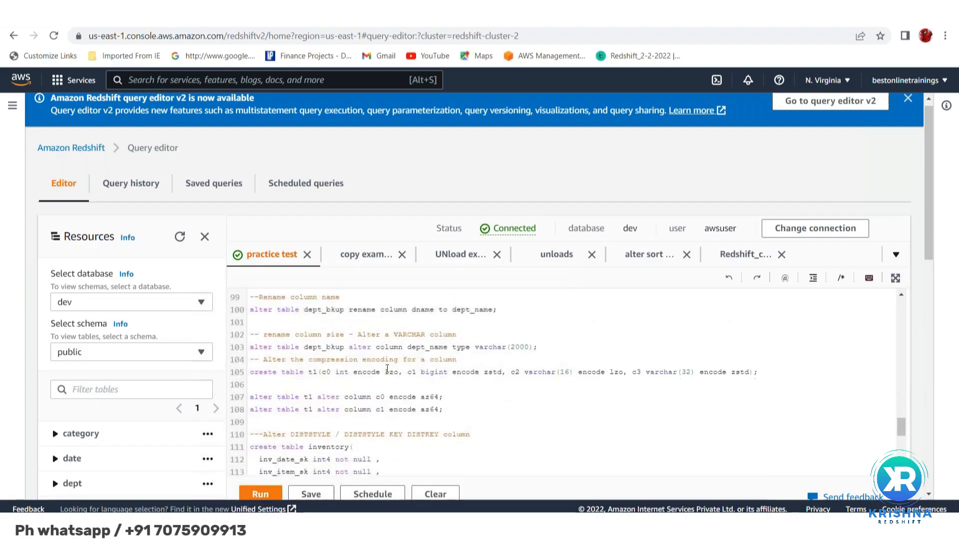
pyautogui.scroll(-4, 387, 368)
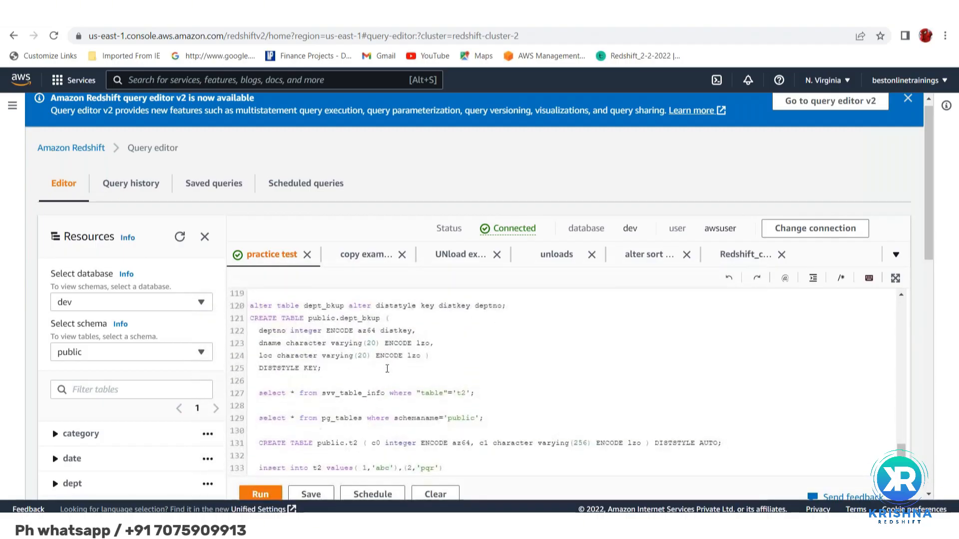
pyautogui.scroll(-2, 387, 369)
pyautogui.scroll(20, 286, 313)
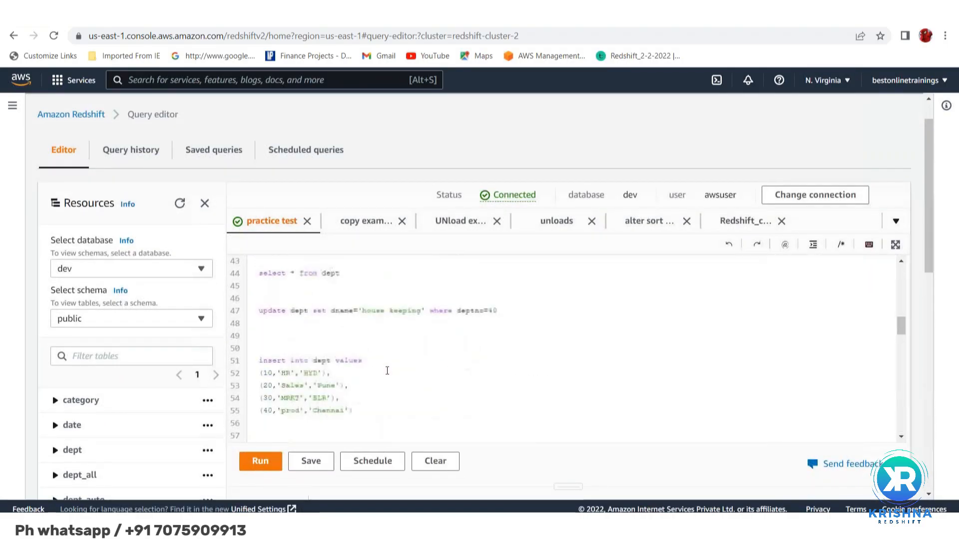
# Write "insert into dept_all" followed by "select * from dept" on two lines in the blank area above the "--Rename table" comment
pyautogui.click(252, 325)
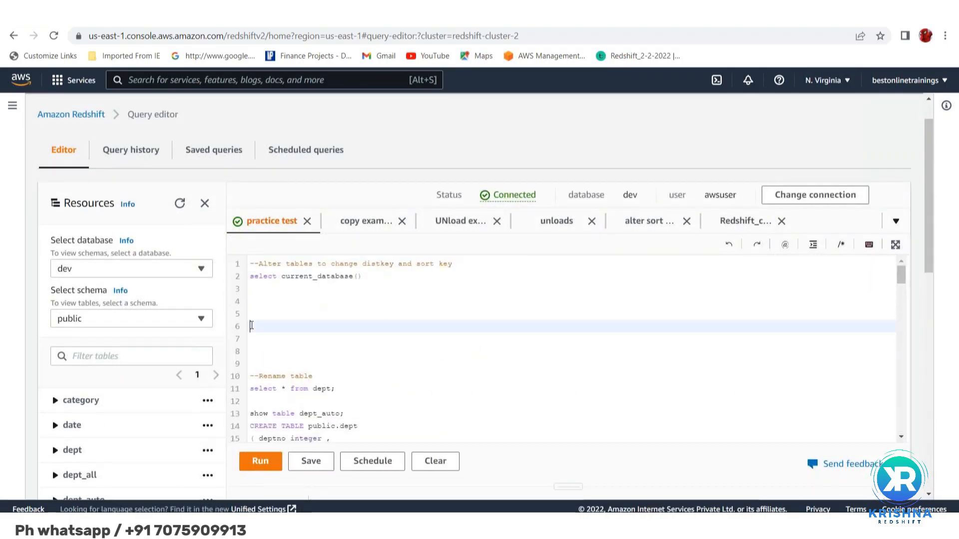
pyautogui.write('Insert into d')
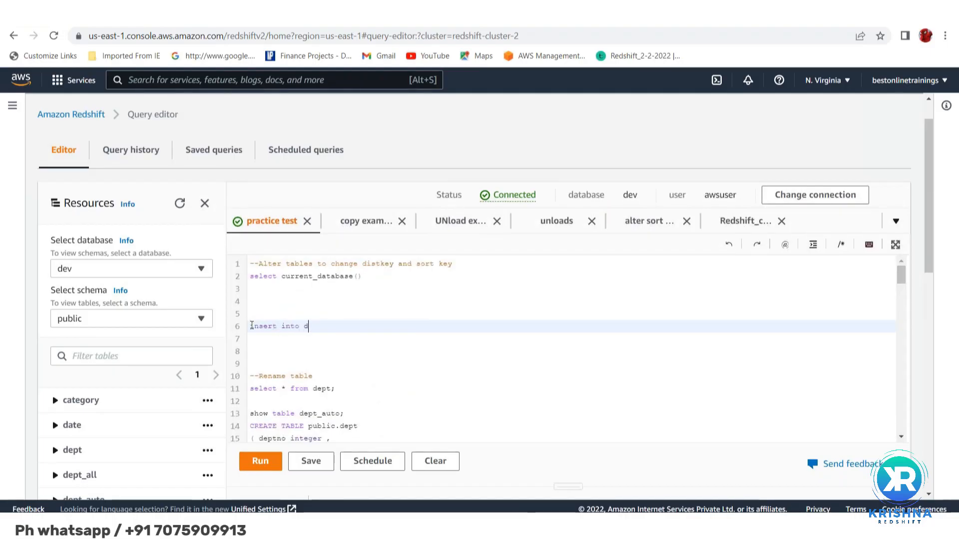
pyautogui.write('ept_all')
pyautogui.press('Return')
pyautogui.write('se')
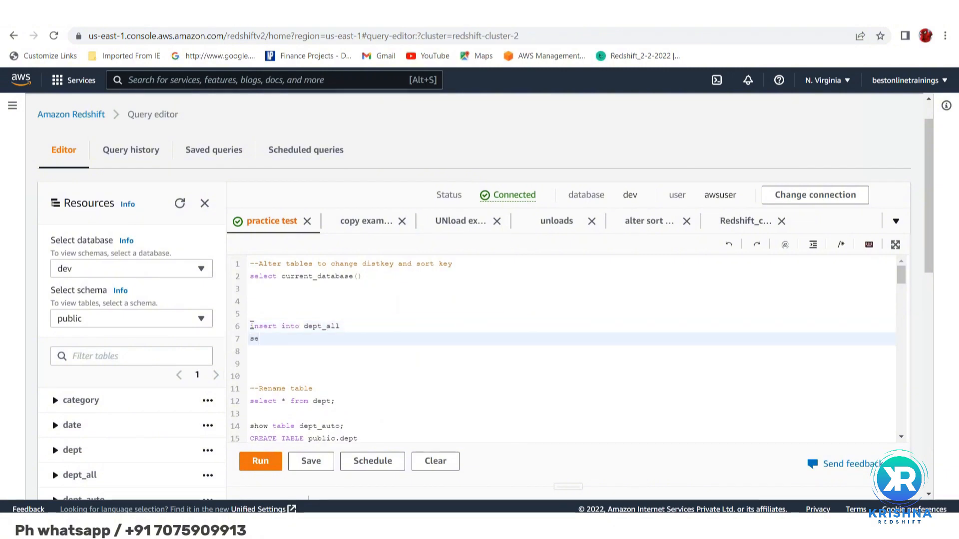
pyautogui.write('lect * from dept')
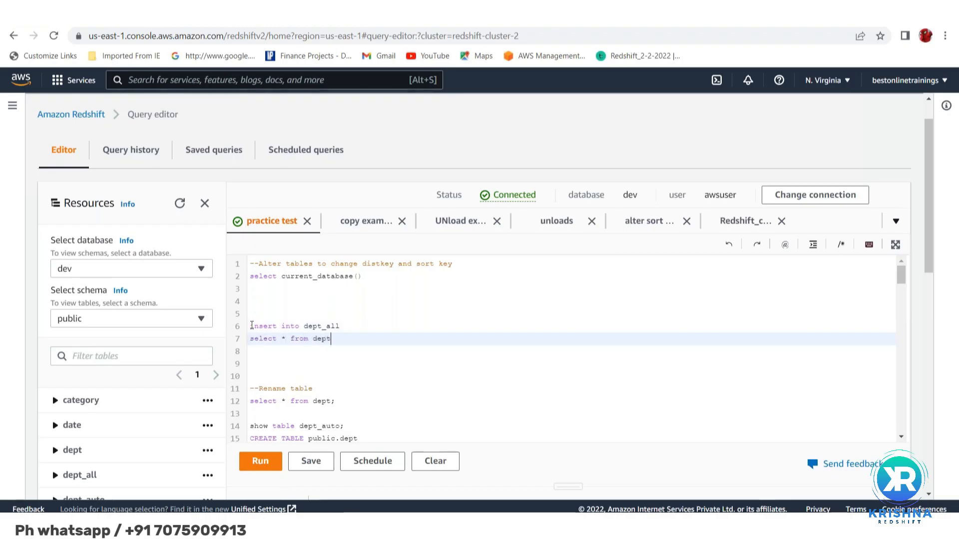
# Run only the two-line insert statement to load the dept rows into dept_all, and check its completion status
pyautogui.hotkey('shift', 'Up')
pyautogui.hotkey('shift', 'Up')
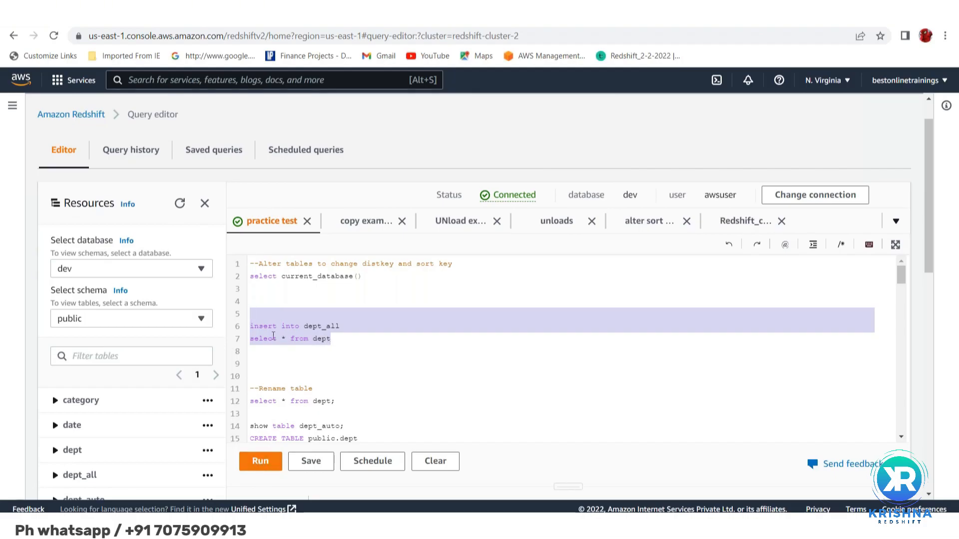
pyautogui.doubleClick(319, 325)
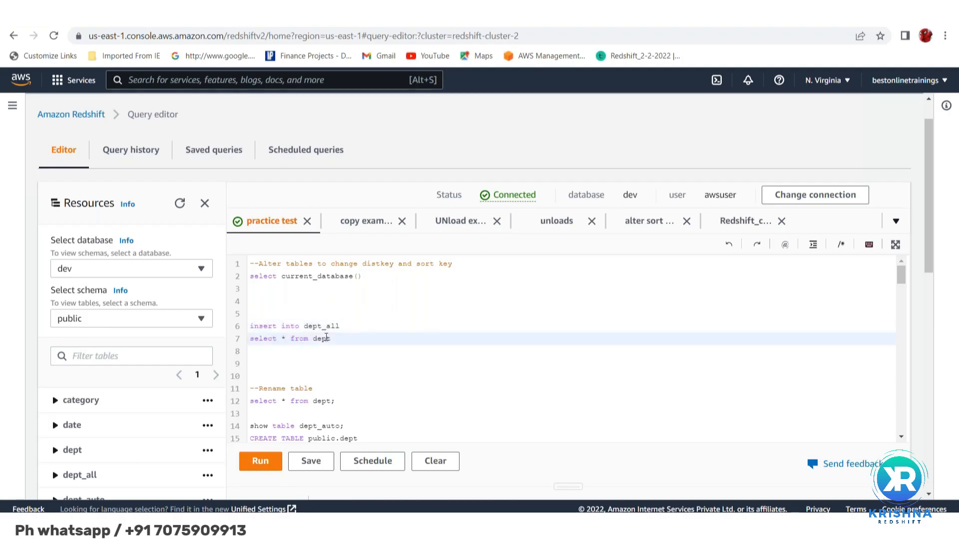
pyautogui.doubleClick(326, 338)
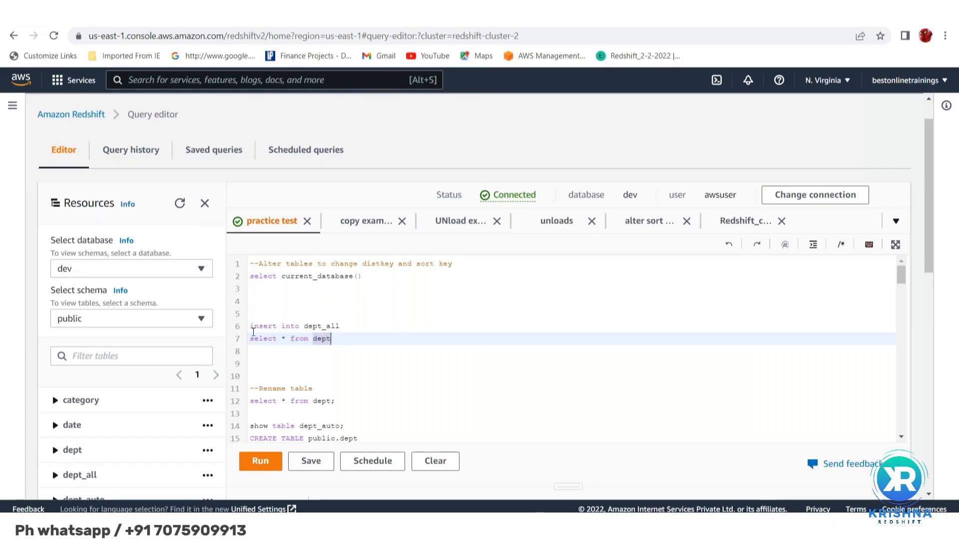
pyautogui.click(251, 328)
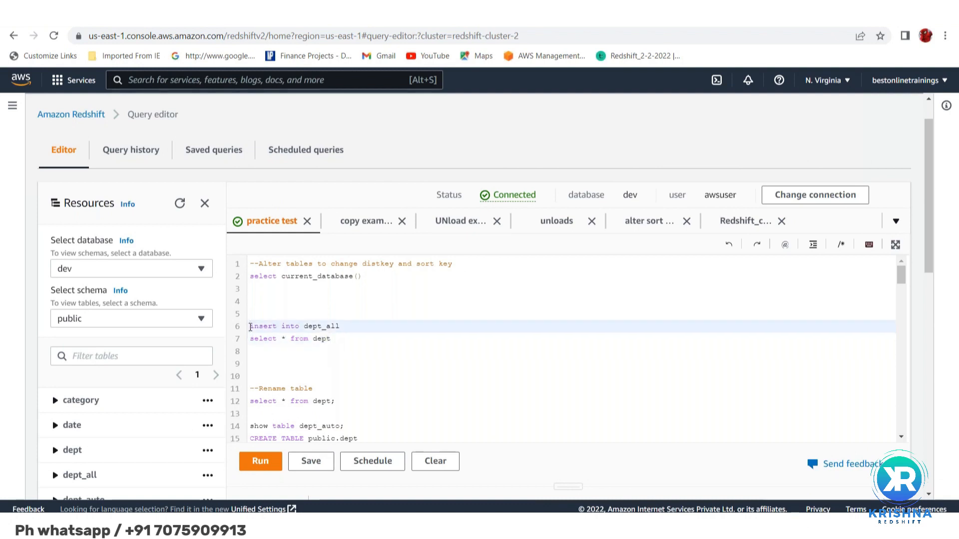
pyautogui.hotkey('shift', 'Down')
pyautogui.hotkey('shift', 'Down')
pyautogui.hotkey('shift', 'Down')
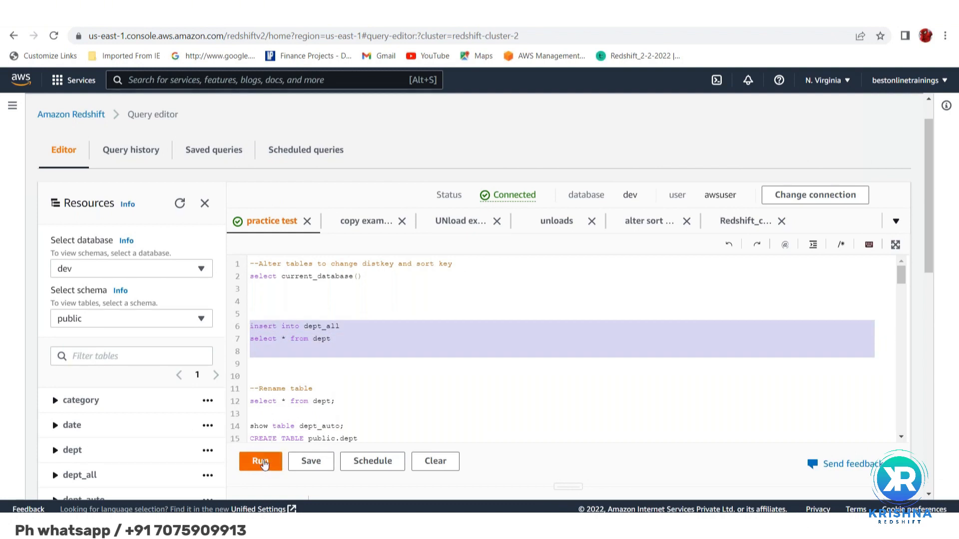
pyautogui.click(263, 464)
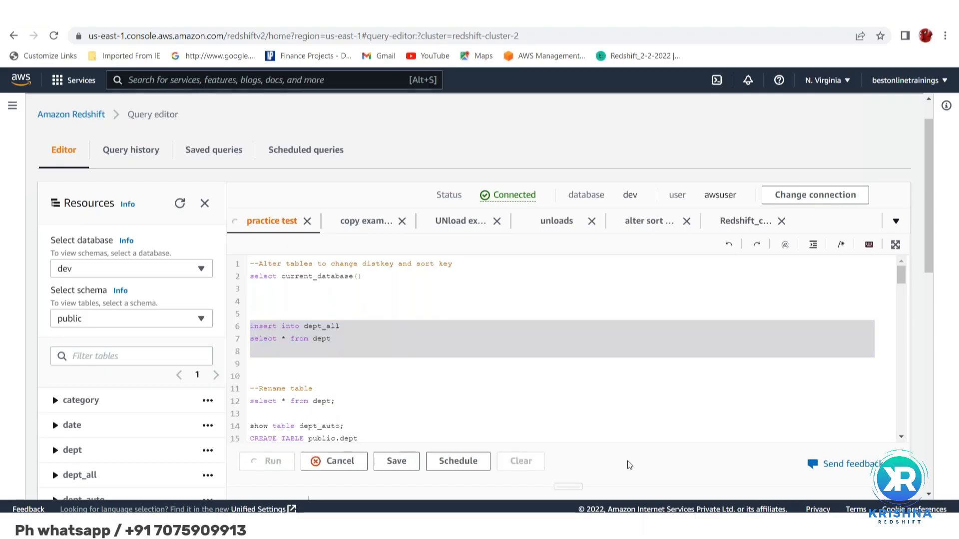
pyautogui.scroll(-3, 630, 465)
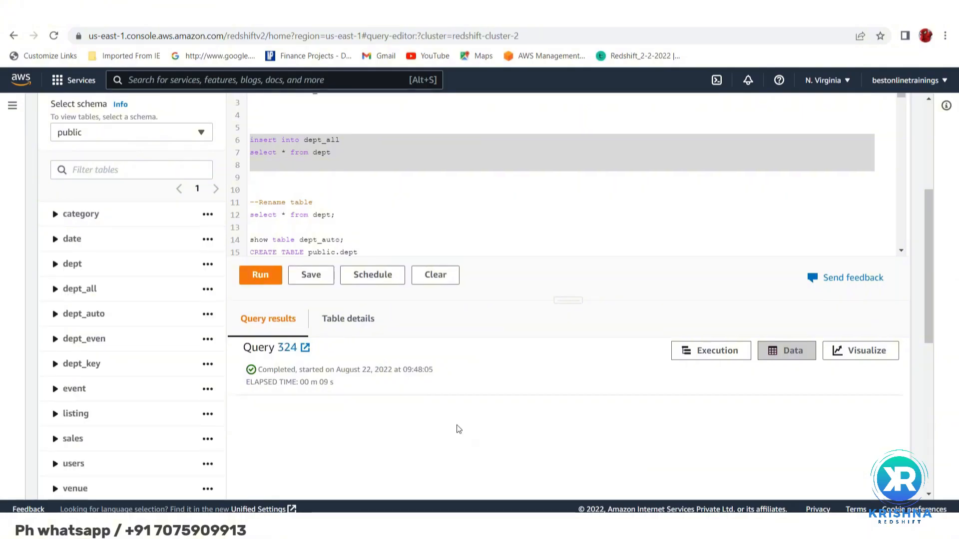
# Set the table filter in the svv_table_info query to 'dept_all'
pyautogui.scroll(3, 458, 429)
pyautogui.scroll(-5, 410, 322)
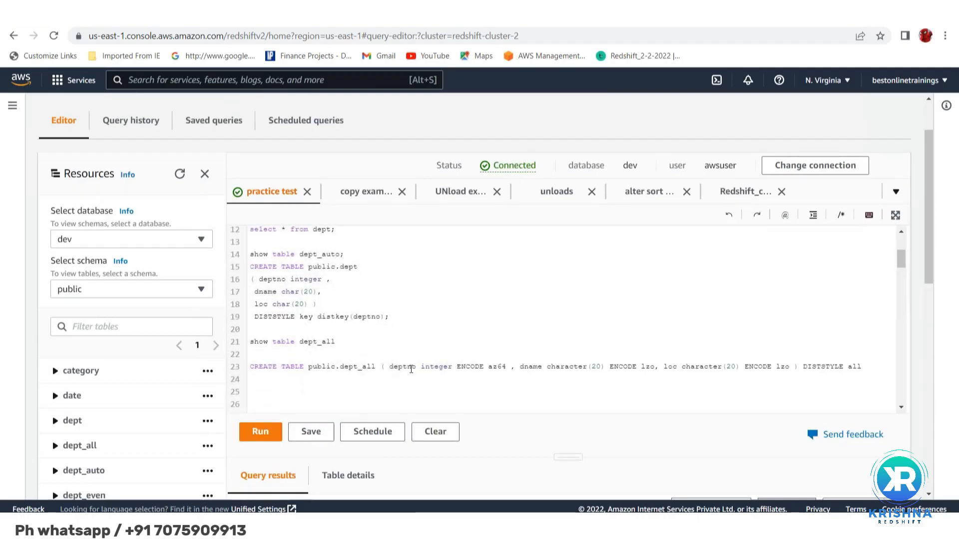
pyautogui.scroll(-6, 411, 369)
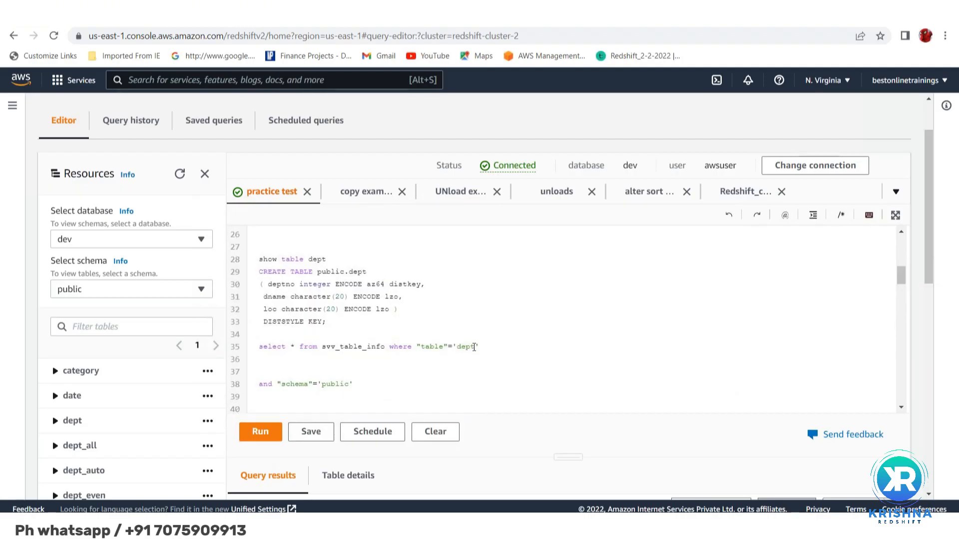
pyautogui.click(474, 347)
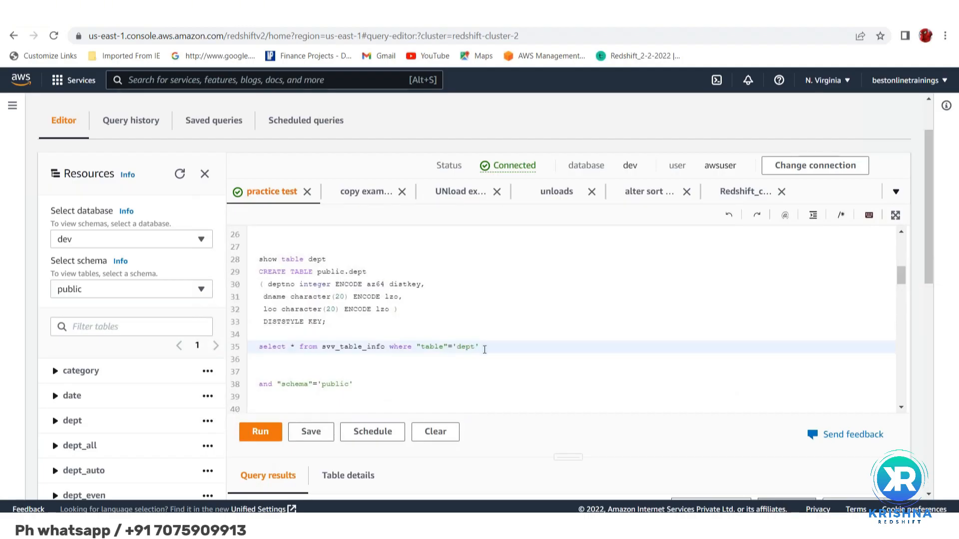
pyautogui.write('_all')
# Run only the svv_table_info query for dept_all and bring up its result row
pyautogui.tripleClick(257, 348)
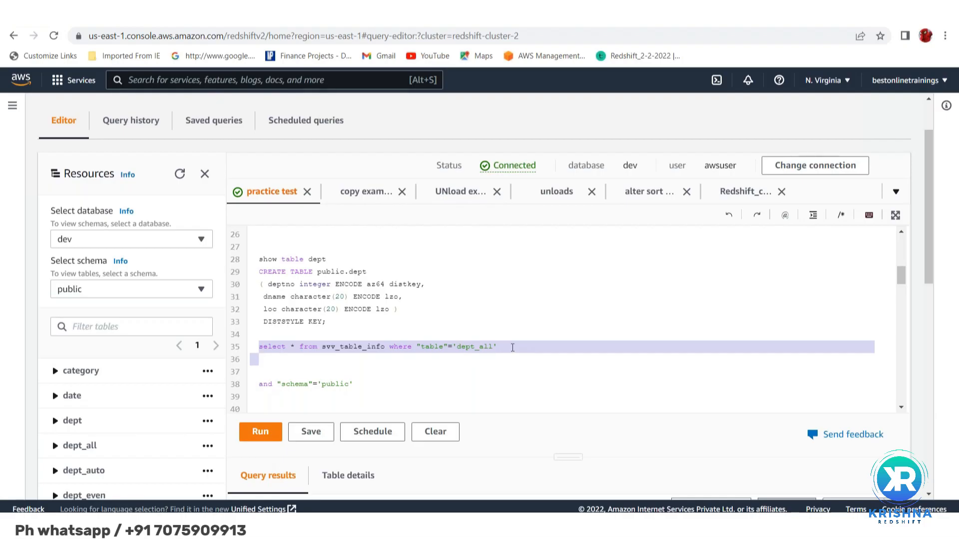
pyautogui.click(259, 432)
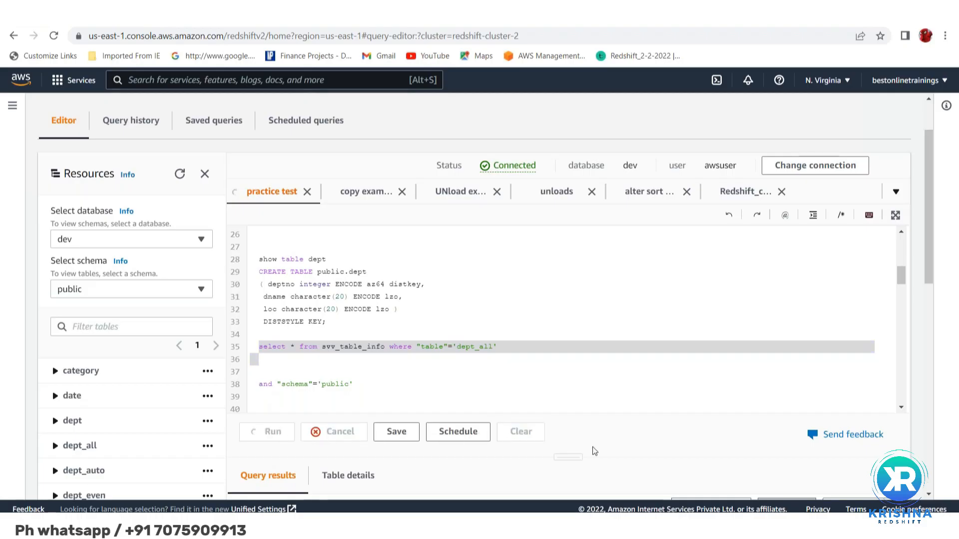
pyautogui.scroll(-2, 668, 467)
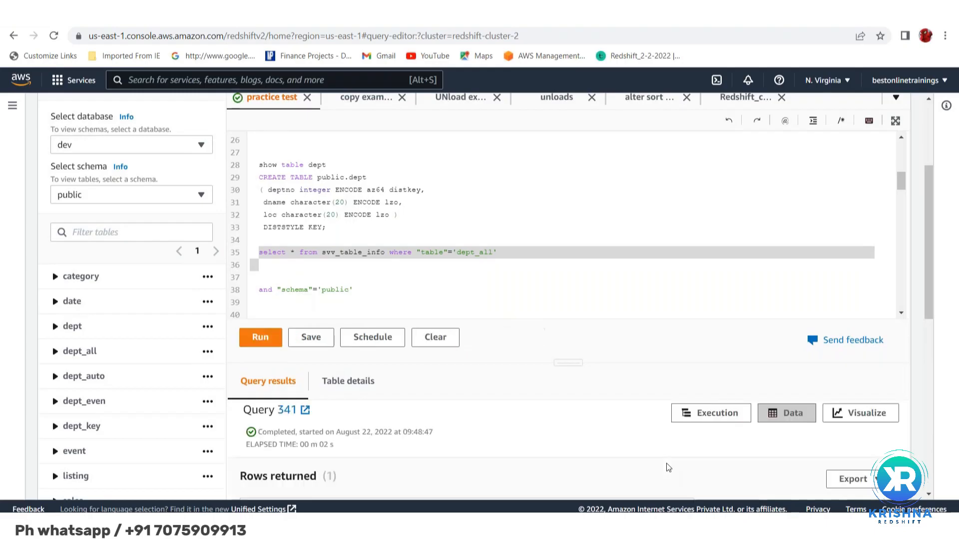
pyautogui.scroll(-5, 513, 458)
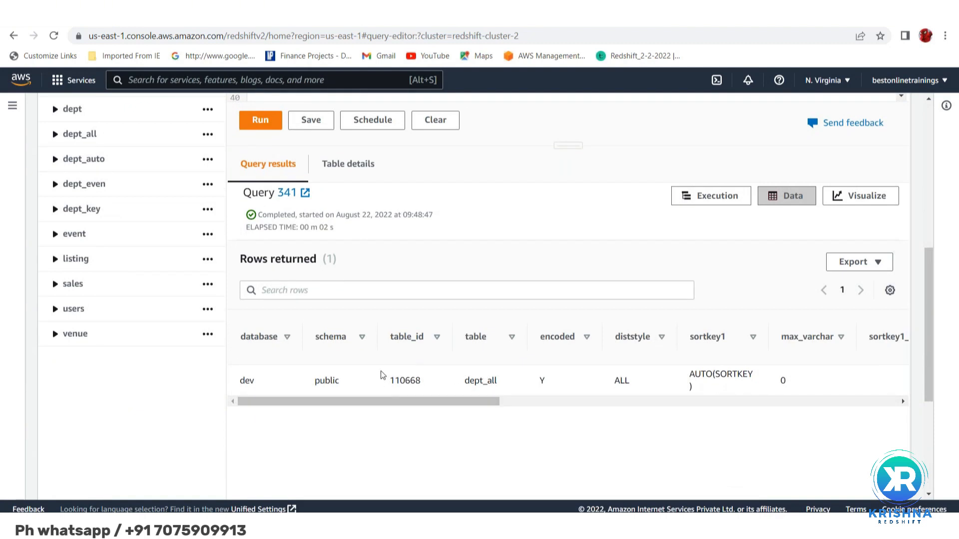
# Check the table name, database, schema, table ID and diststyle in the dept_all result row
pyautogui.doubleClick(467, 384)
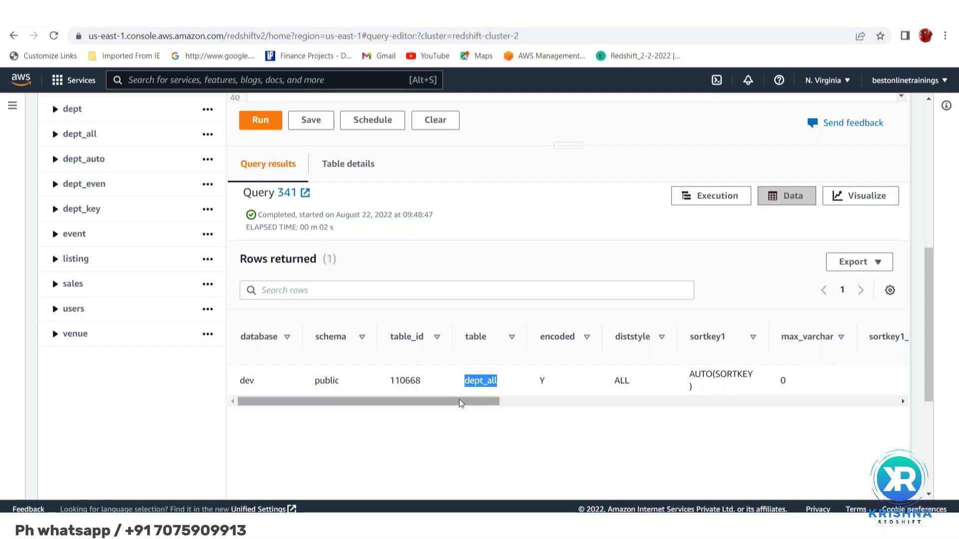
pyautogui.moveTo(460, 404); pyautogui.dragTo(444, 425)
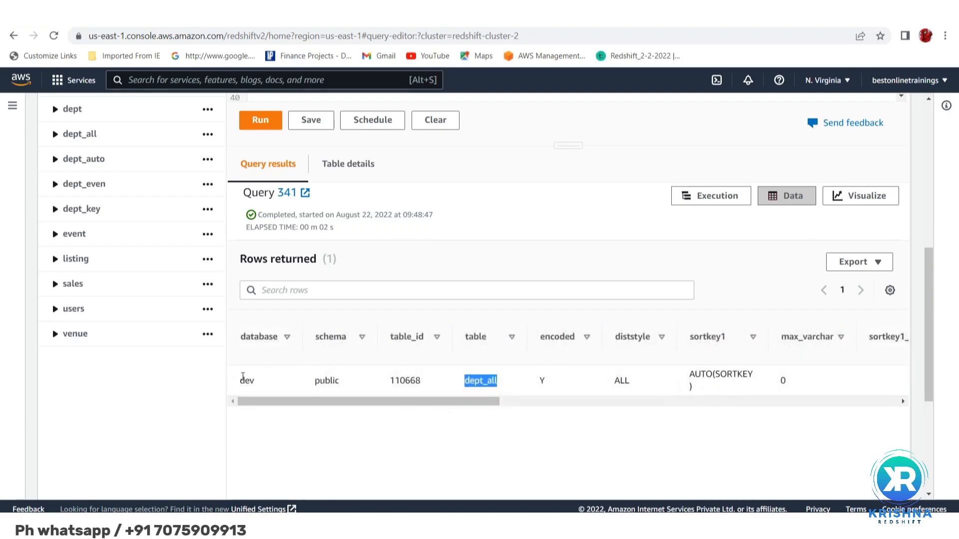
pyautogui.moveTo(247, 378); pyautogui.dragTo(325, 382)
pyautogui.click(325, 382)
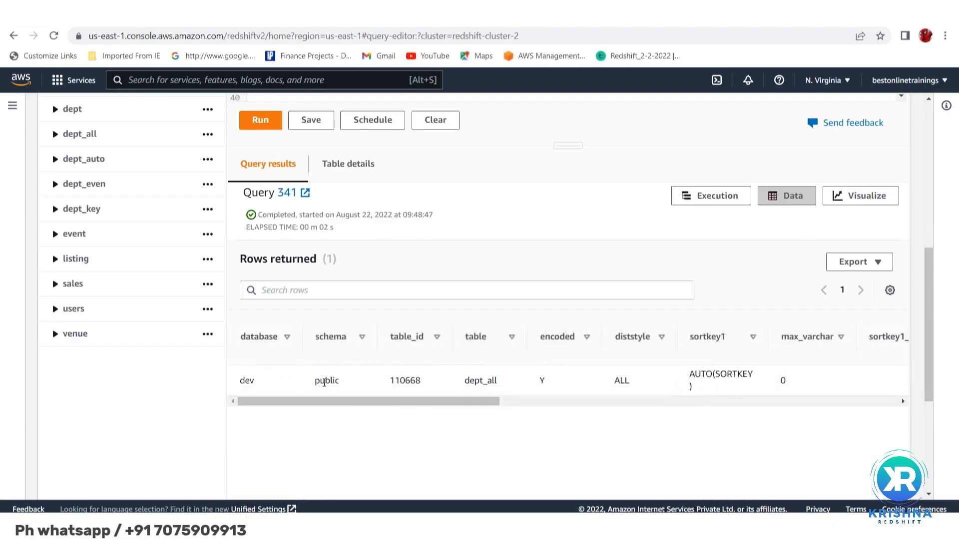
pyautogui.moveTo(415, 380); pyautogui.dragTo(429, 414)
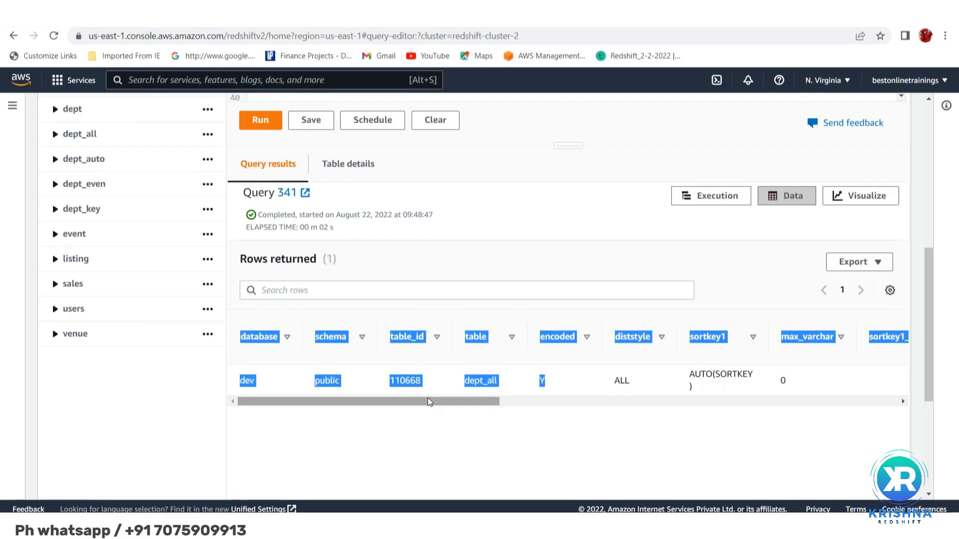
pyautogui.click(549, 424)
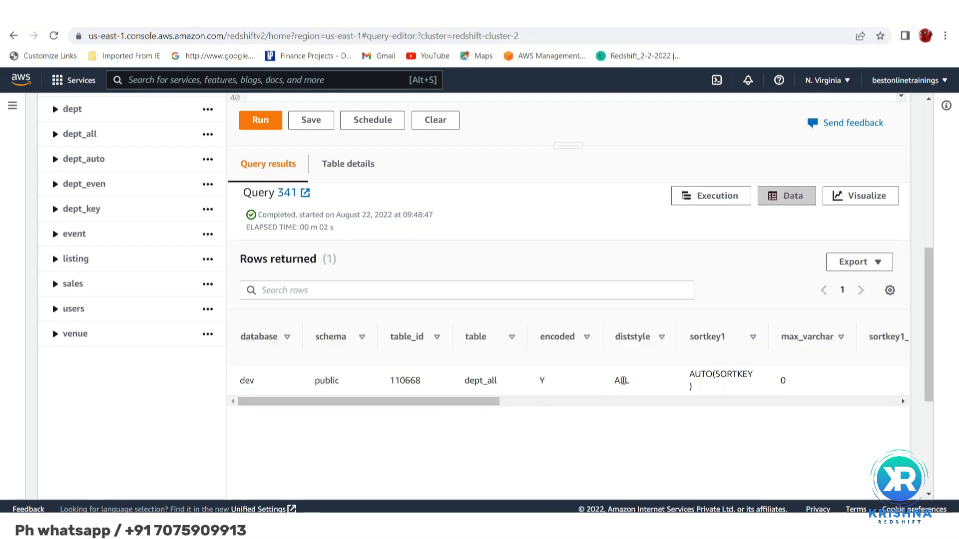
pyautogui.doubleClick(621, 380)
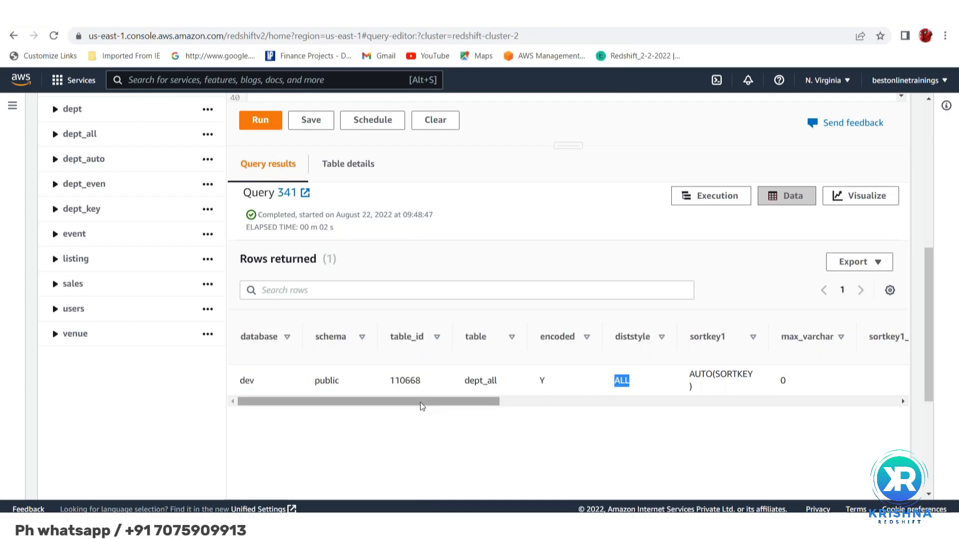
# Check the sortkey1, size and pct_used values in the dept_all result row
pyautogui.moveTo(432, 404); pyautogui.dragTo(488, 418)
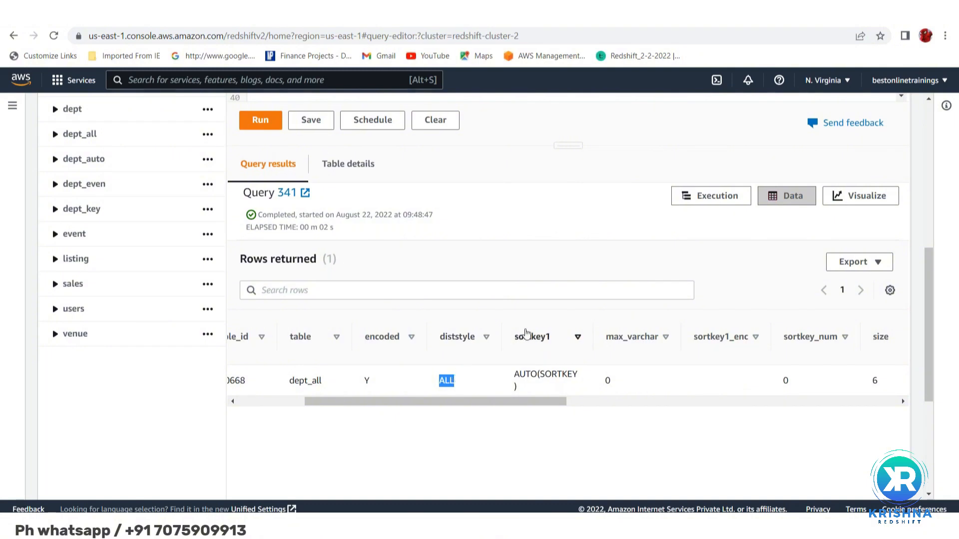
pyautogui.doubleClick(524, 374)
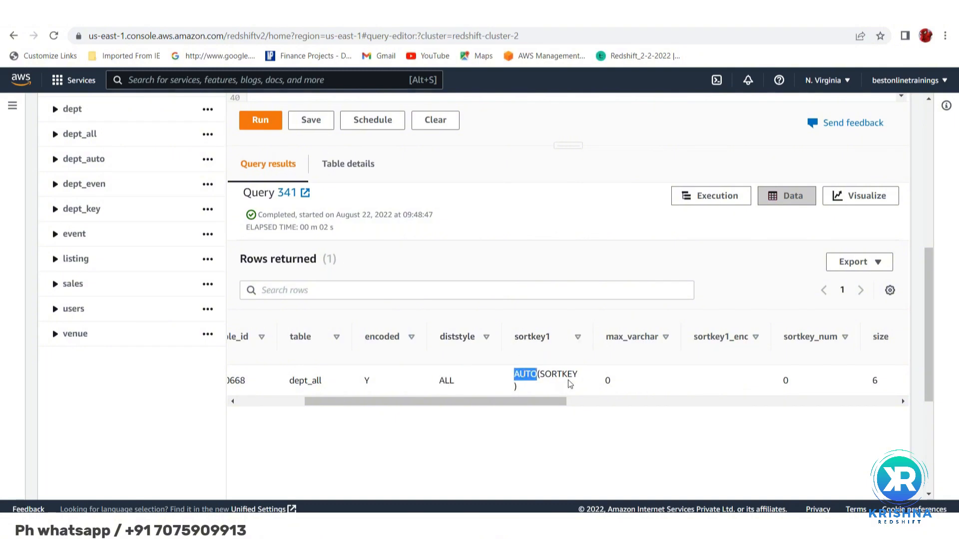
pyautogui.doubleClick(553, 374)
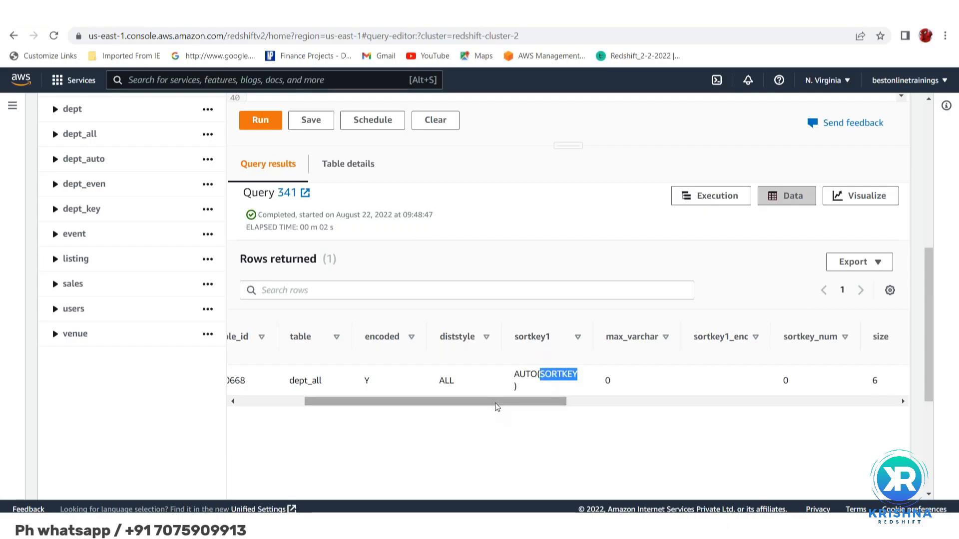
pyautogui.moveTo(496, 407); pyautogui.dragTo(612, 410)
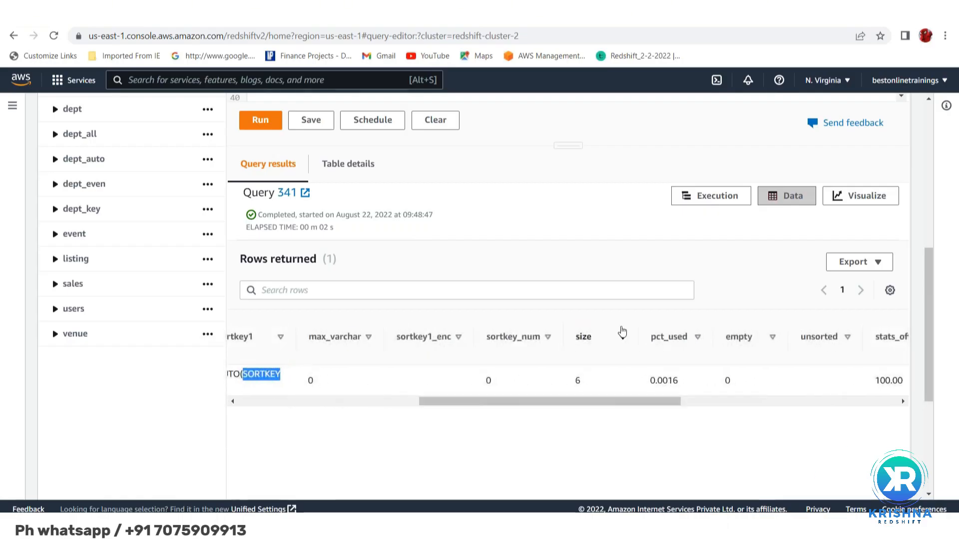
pyautogui.click(577, 382)
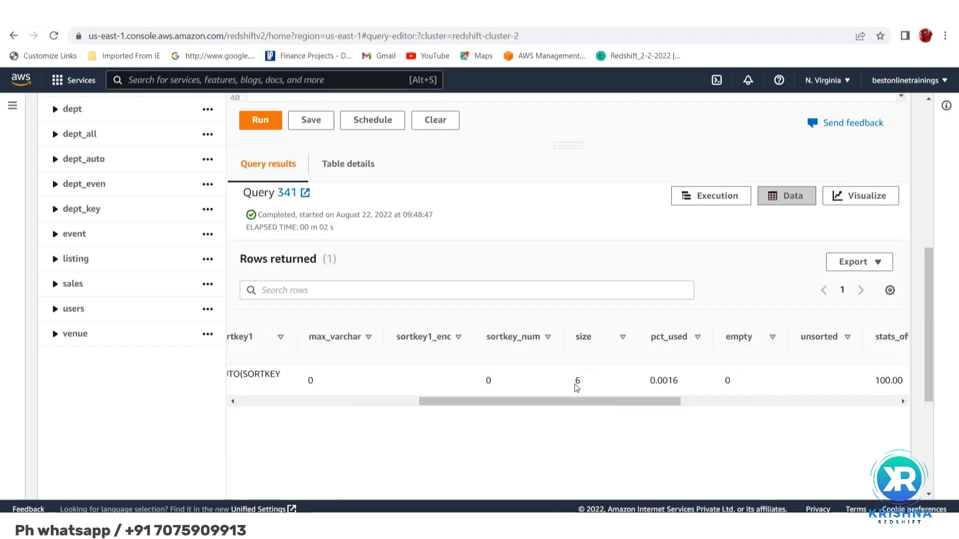
pyautogui.doubleClick(578, 381)
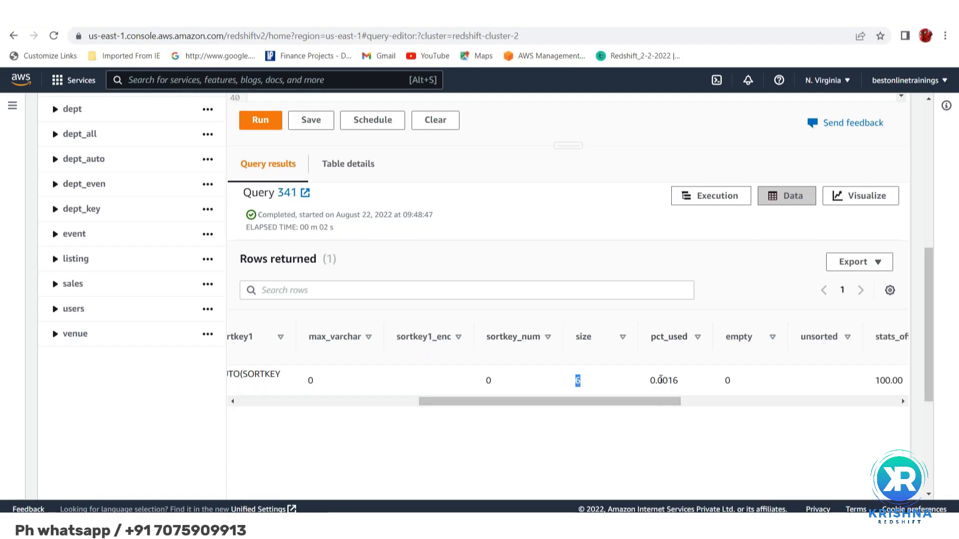
pyautogui.doubleClick(661, 380)
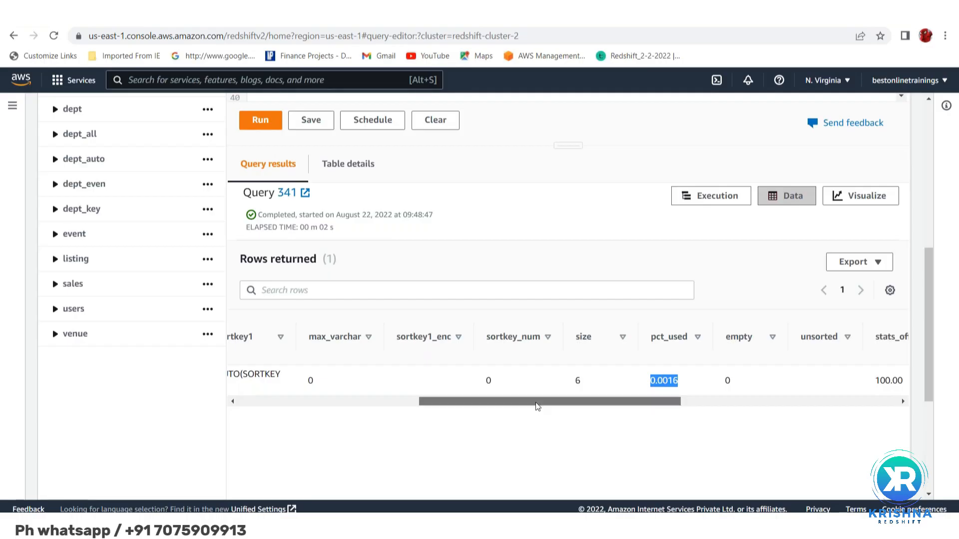
# Check the stats_off value and compare the estimated_visible_rows and tbl_rows columns for dept_all
pyautogui.moveTo(537, 406); pyautogui.dragTo(665, 402)
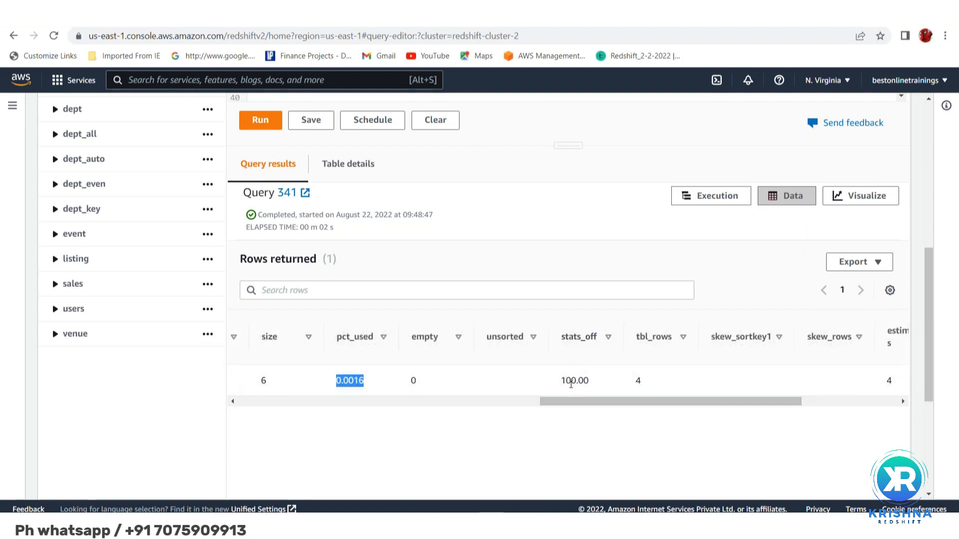
pyautogui.doubleClick(572, 382)
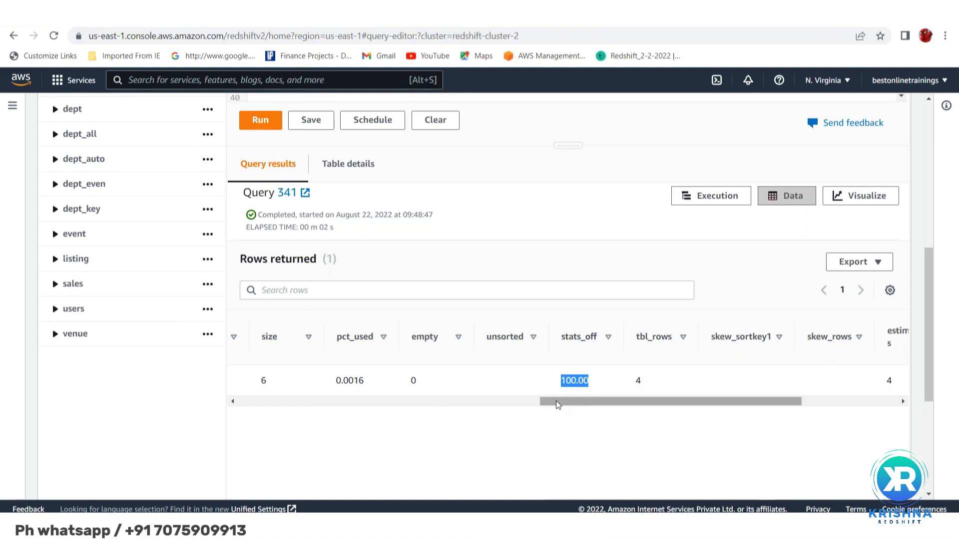
pyautogui.moveTo(556, 401); pyautogui.dragTo(604, 404)
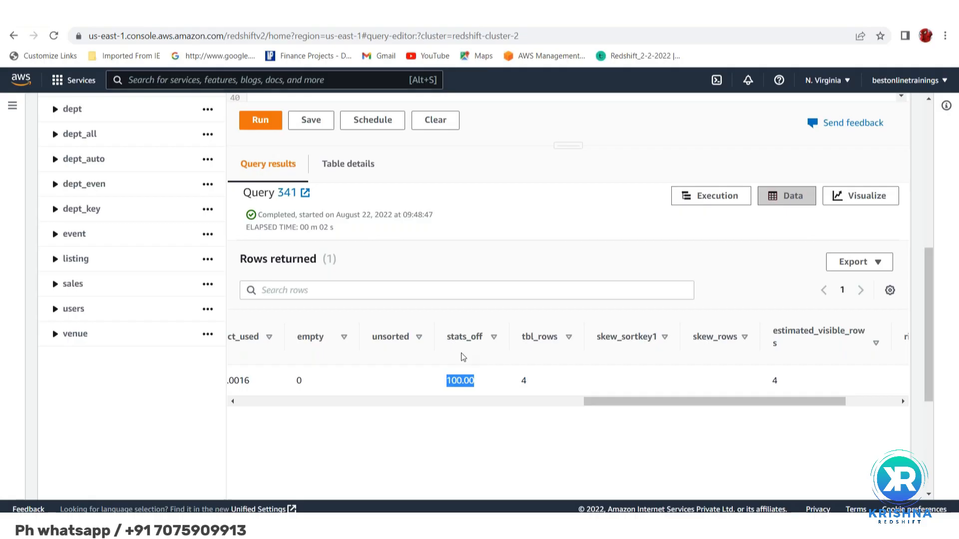
pyautogui.hscroll(-10, 532, 369)
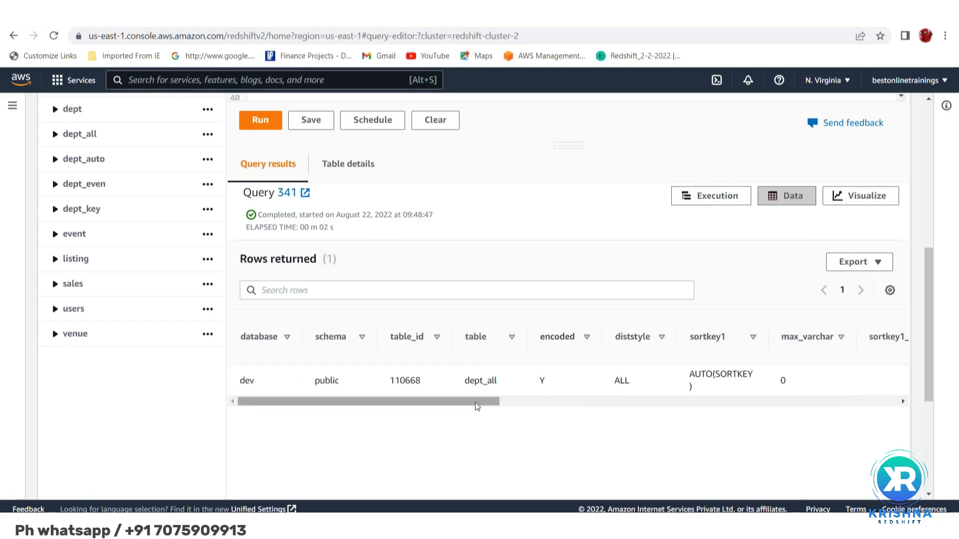
pyautogui.moveTo(478, 405); pyautogui.dragTo(867, 430)
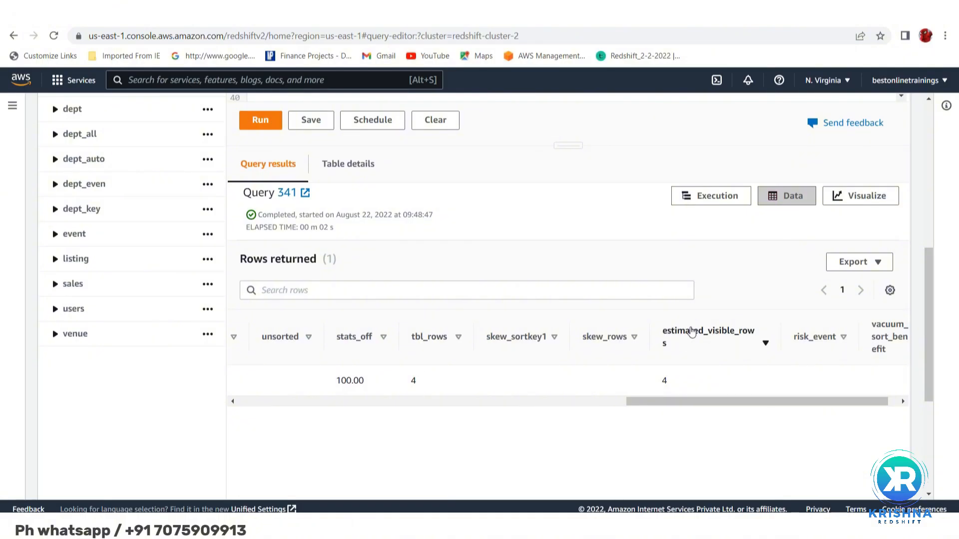
pyautogui.doubleClick(691, 332)
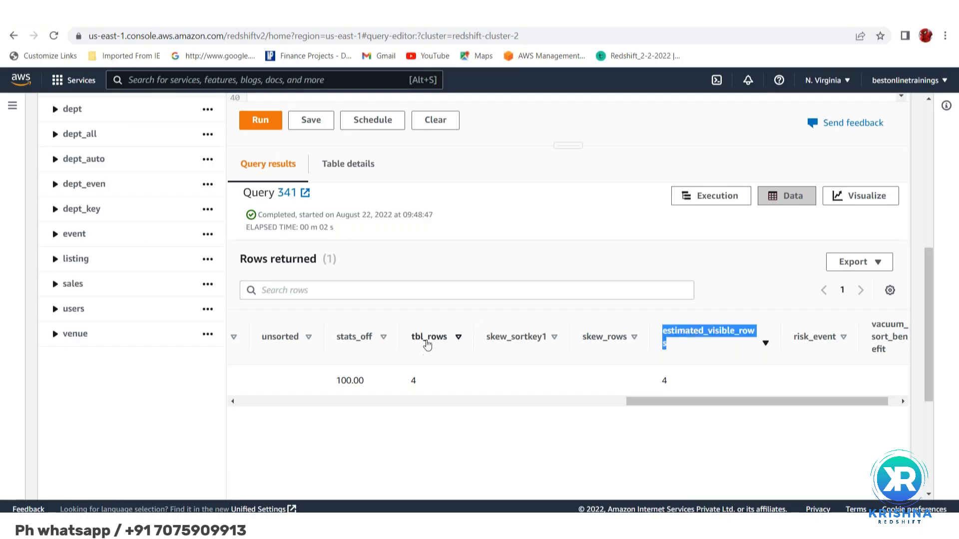
pyautogui.doubleClick(430, 337)
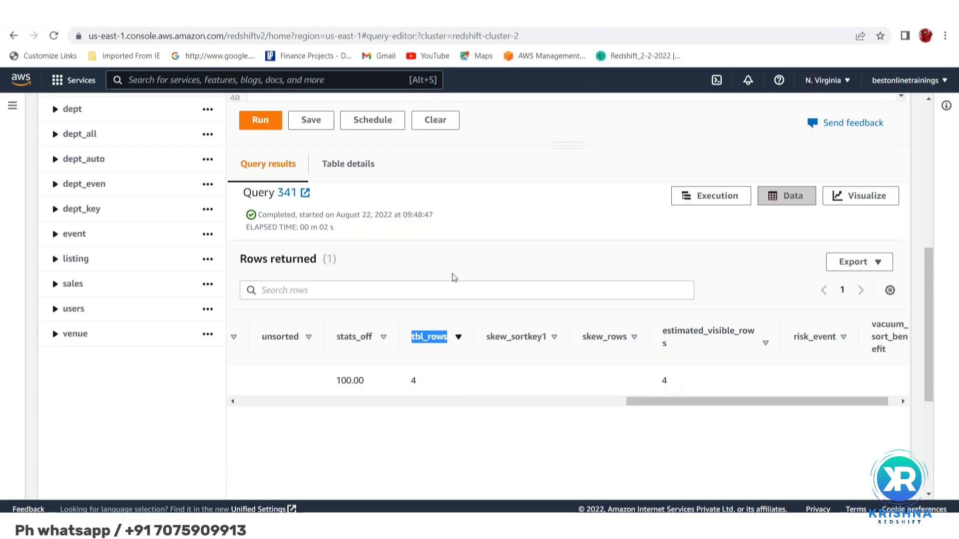
# Insert five blank lines between the DISTSTYLE KEY line and the svv_table_info query, and place the cursor on line 37
pyautogui.scroll(5, 454, 278)
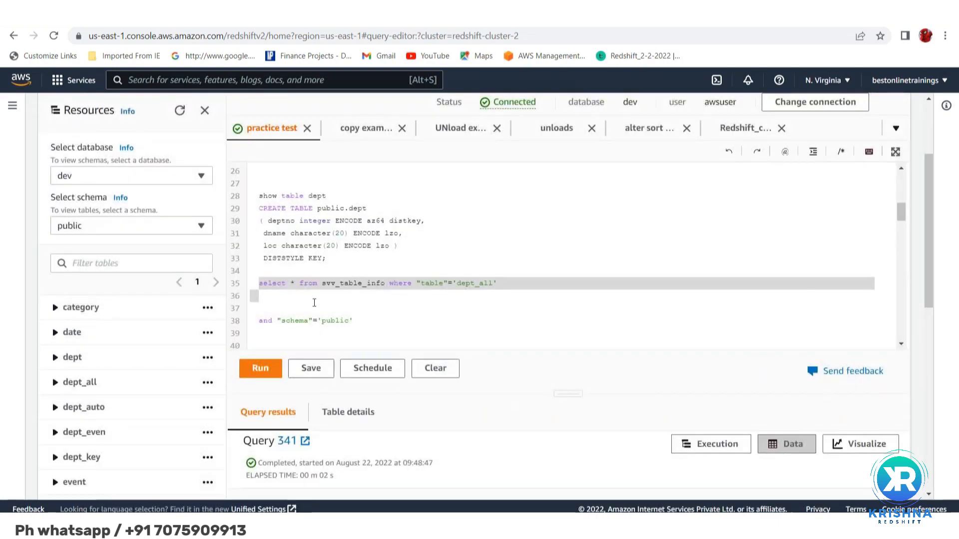
pyautogui.click(314, 302)
pyautogui.scroll(3, 314, 302)
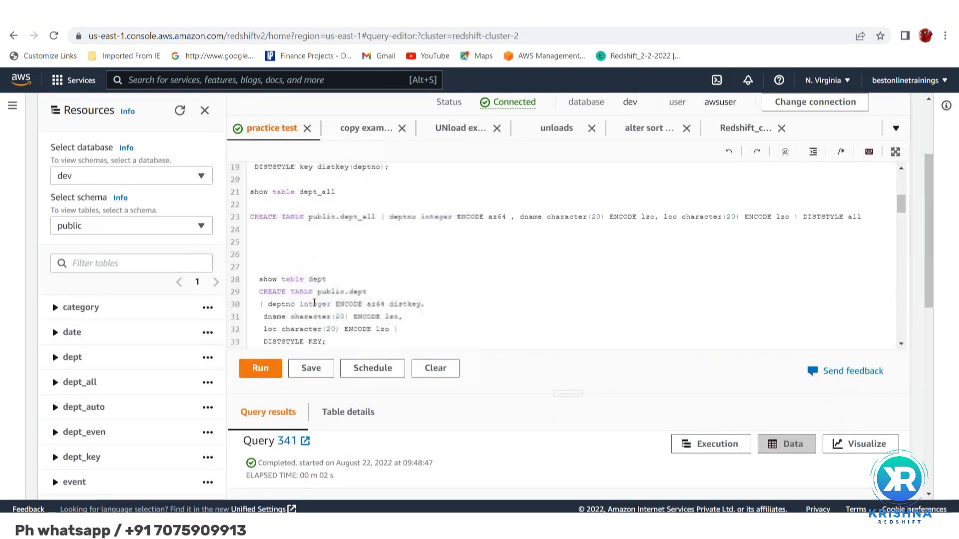
pyautogui.scroll(-3, 327, 288)
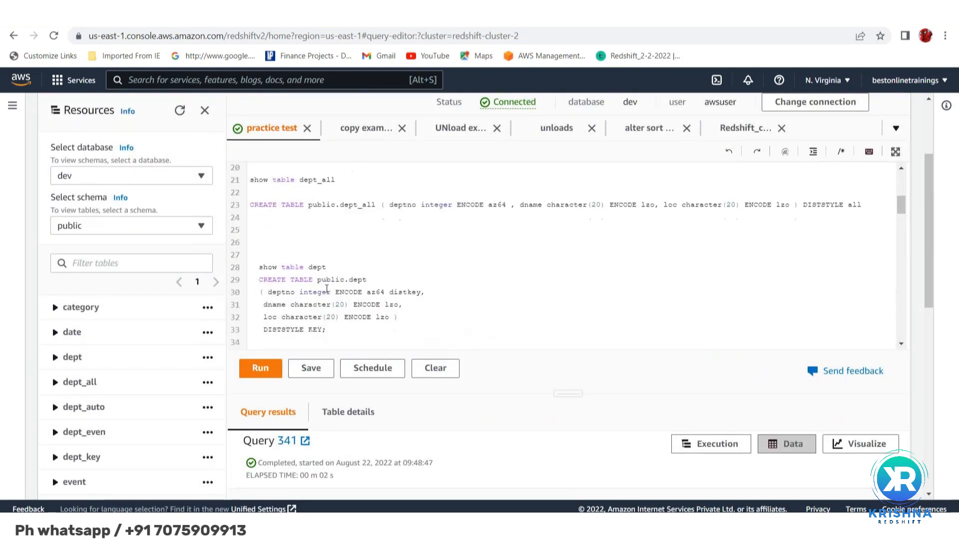
pyautogui.click(284, 310)
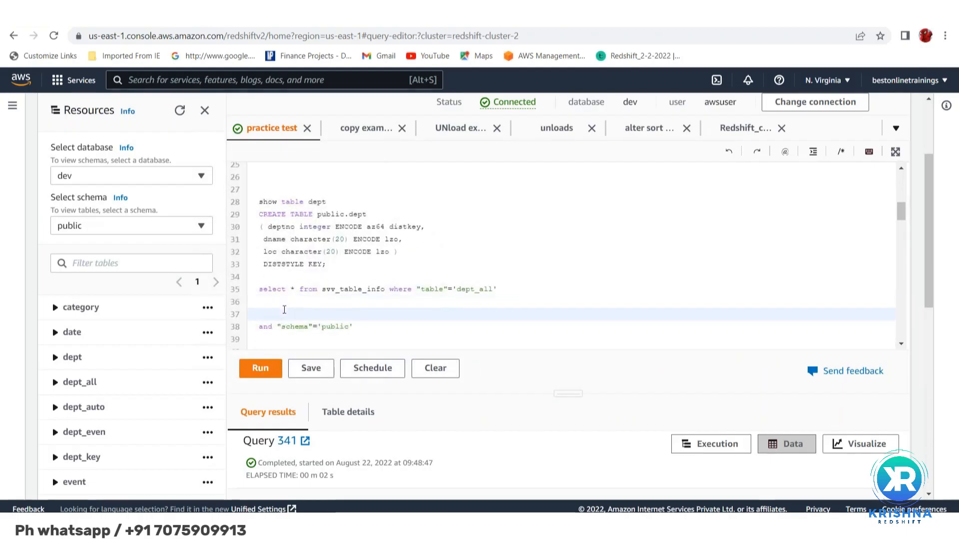
pyautogui.click(262, 279)
pyautogui.press('Return')
pyautogui.press('Return')
pyautogui.press('Return')
pyautogui.press('Return')
pyautogui.press('Return')
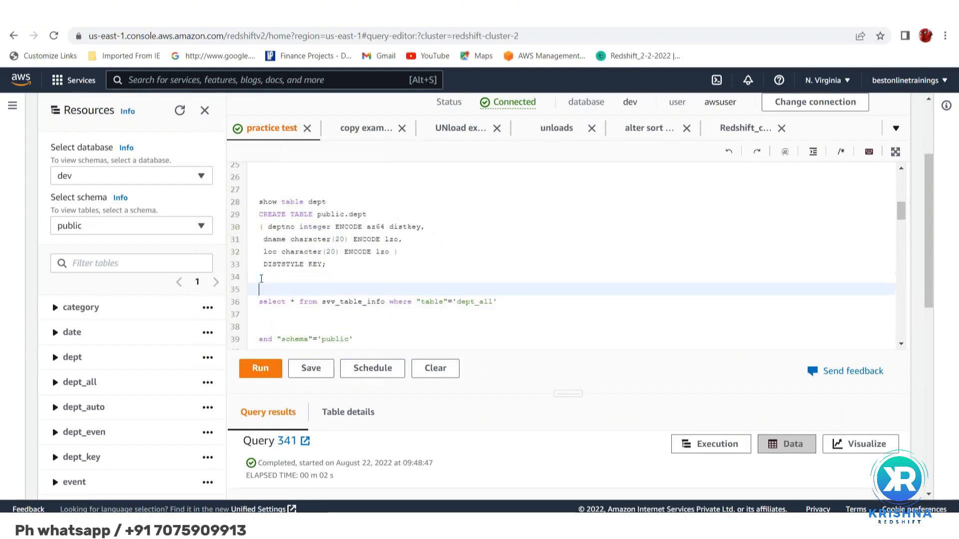
pyautogui.click(271, 300)
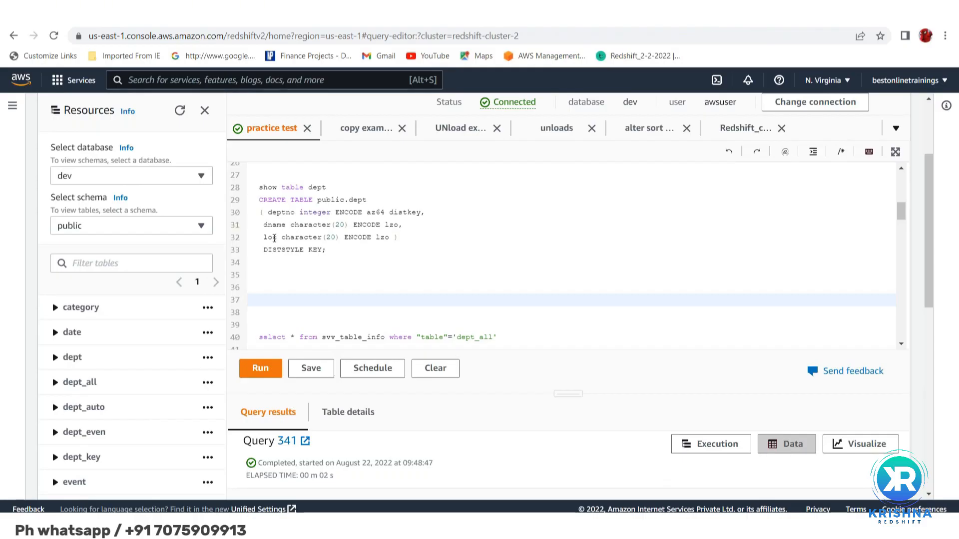
# Write the statement update dept_all loc='hyd' on line 36, below the CREATE TABLE statement for dept
pyautogui.click(266, 292)
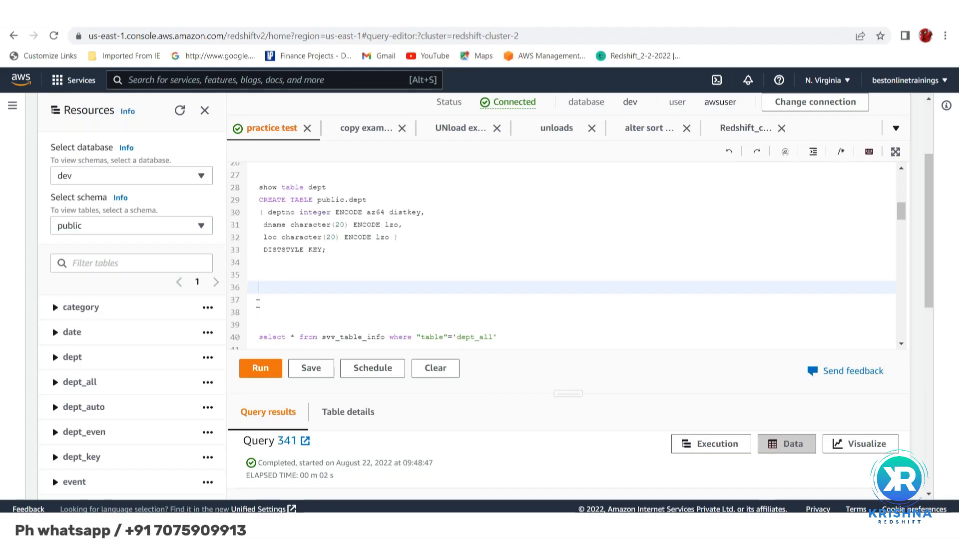
pyautogui.write('update ')
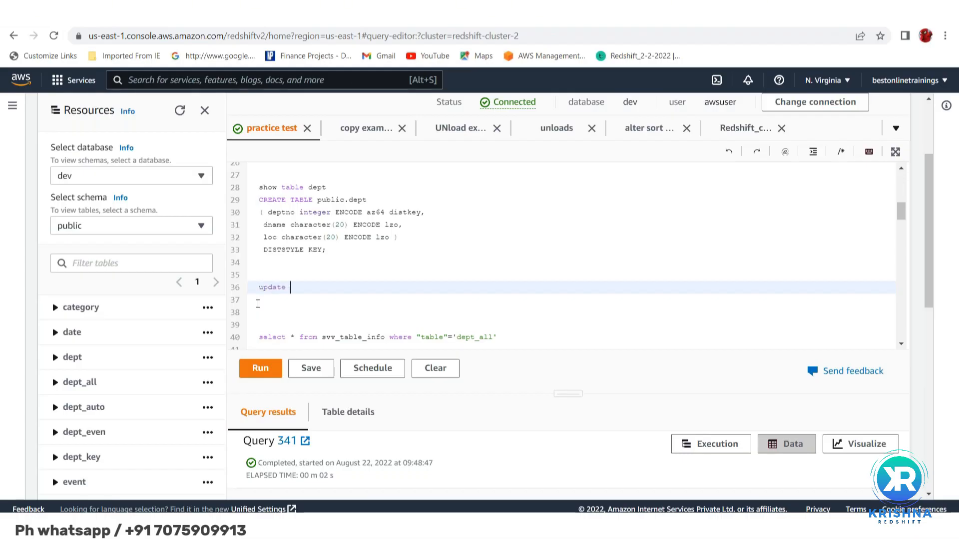
pyautogui.write('dept_')
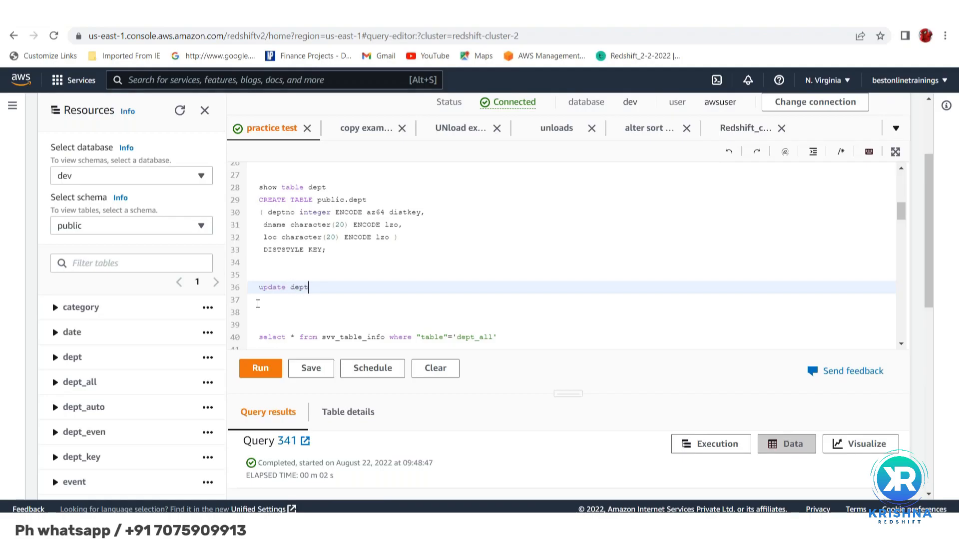
pyautogui.write('all set')
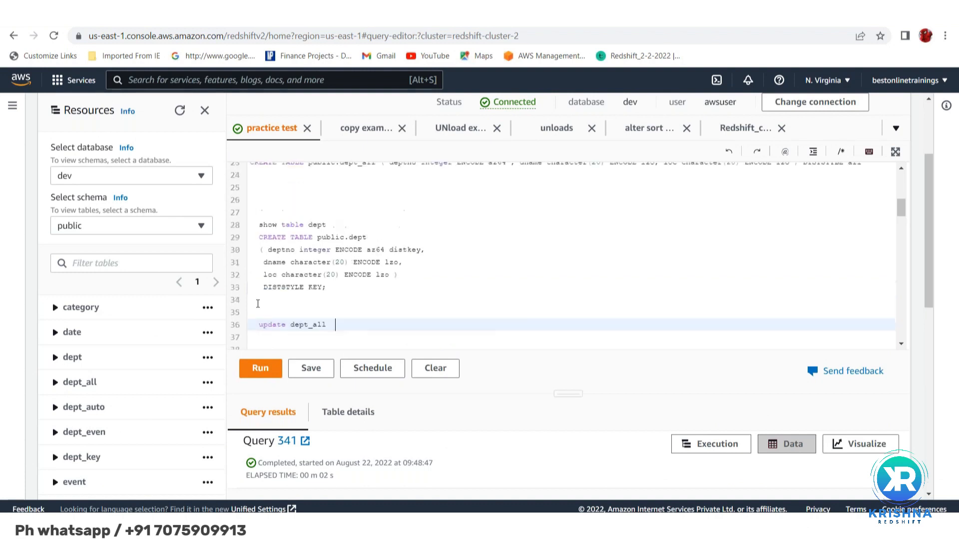
pyautogui.write("loc='Hyd")
pyautogui.hotkey('shift', 'Up')
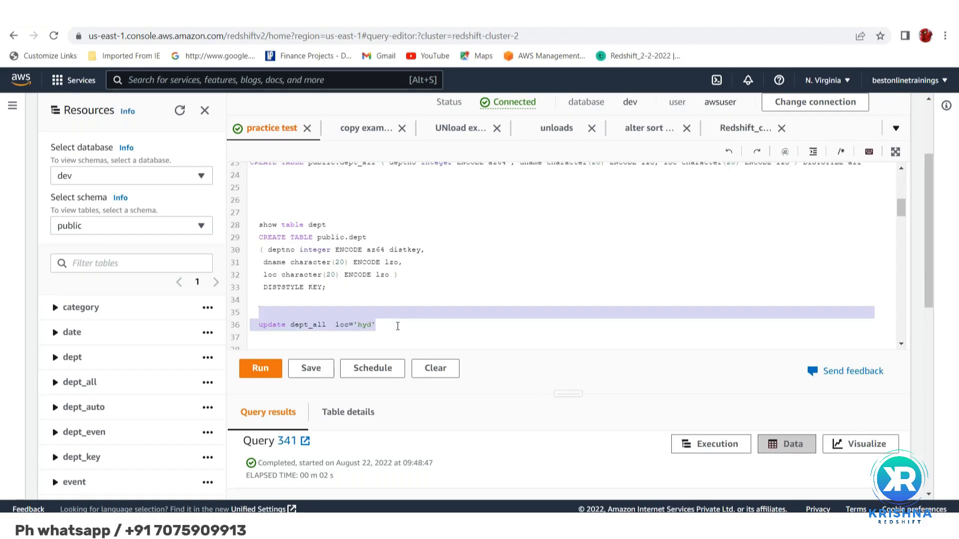
pyautogui.doubleClick(342, 326)
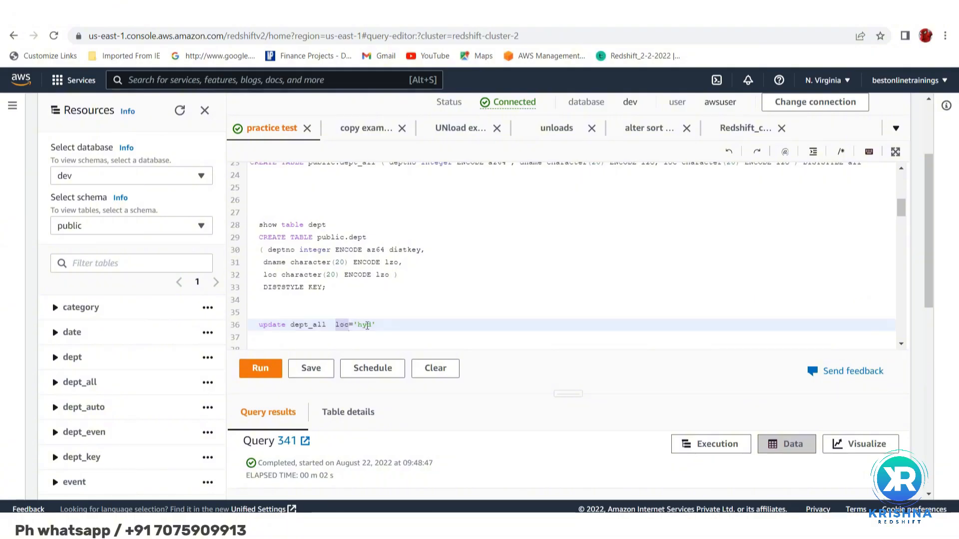
pyautogui.doubleClick(365, 325)
# Write select * from dept_all on line 38 and run only that query
pyautogui.scroll(-2, 282, 327)
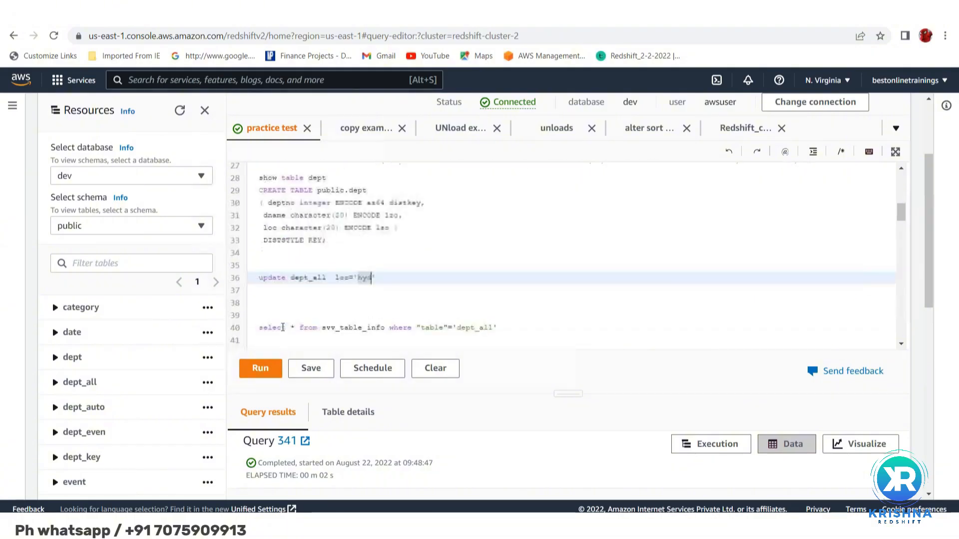
pyautogui.click(268, 292)
pyautogui.write('sele')
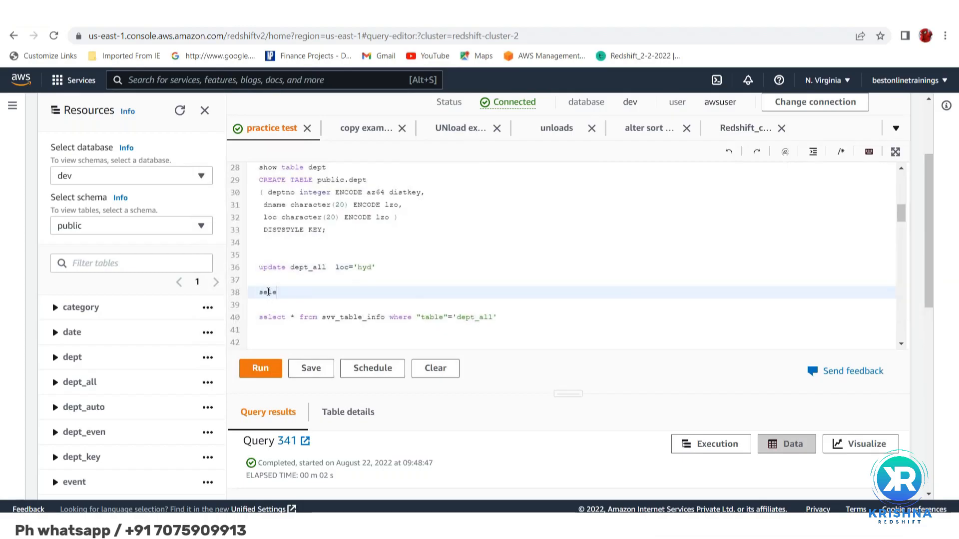
pyautogui.write('ct * from dept_all')
pyautogui.hotkey('shift', 'Up')
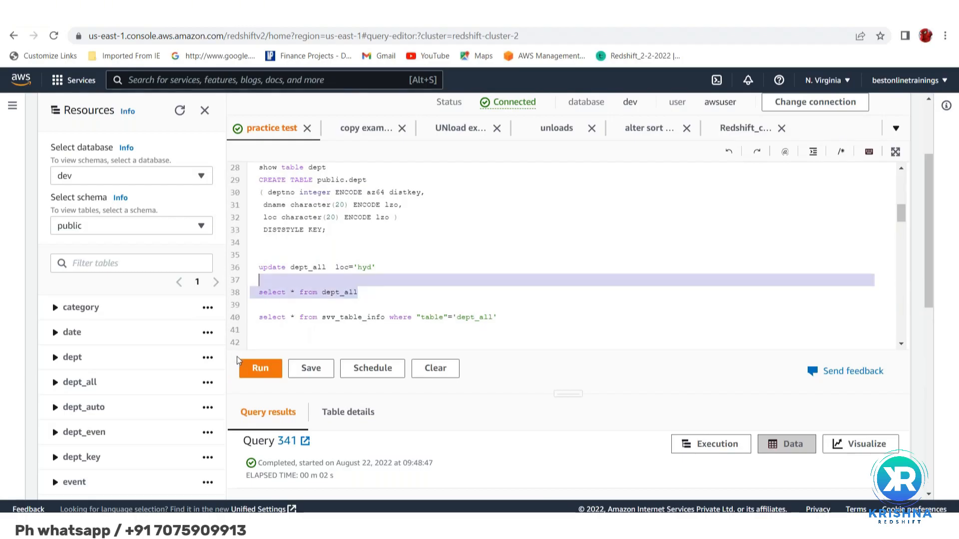
pyautogui.click(260, 369)
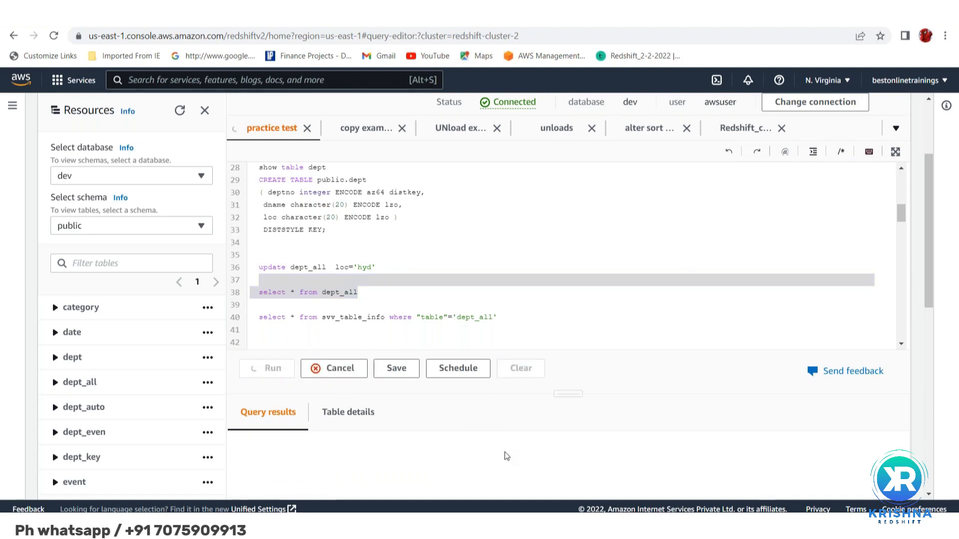
# Sort the returned dept_all rows by deptno in ascending order and review their dname and loc values
pyautogui.scroll(-5, 507, 456)
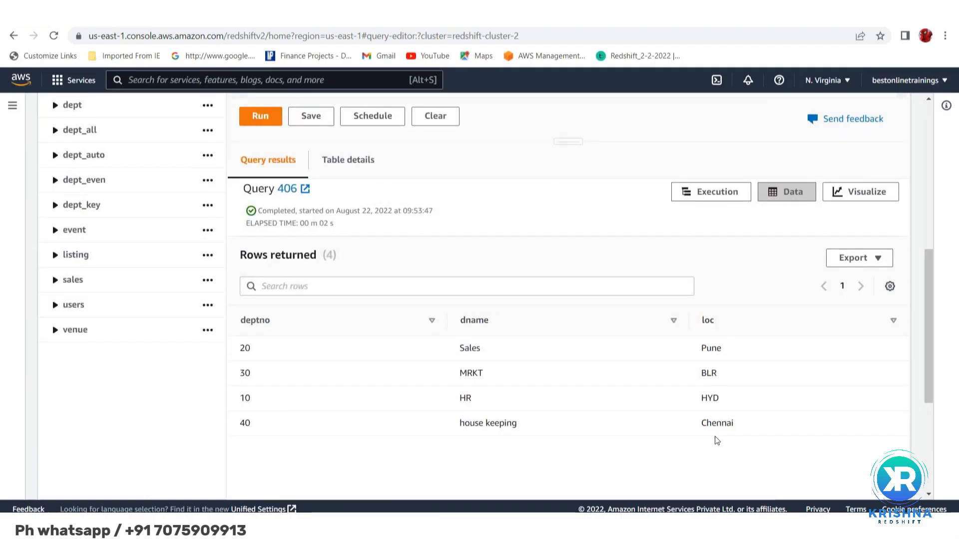
pyautogui.click(252, 321)
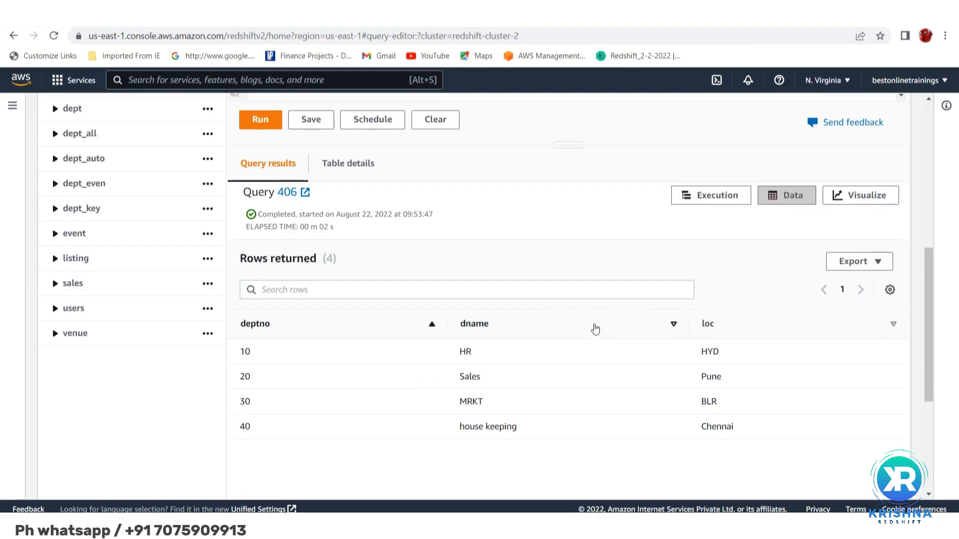
pyautogui.scroll(5, 595, 328)
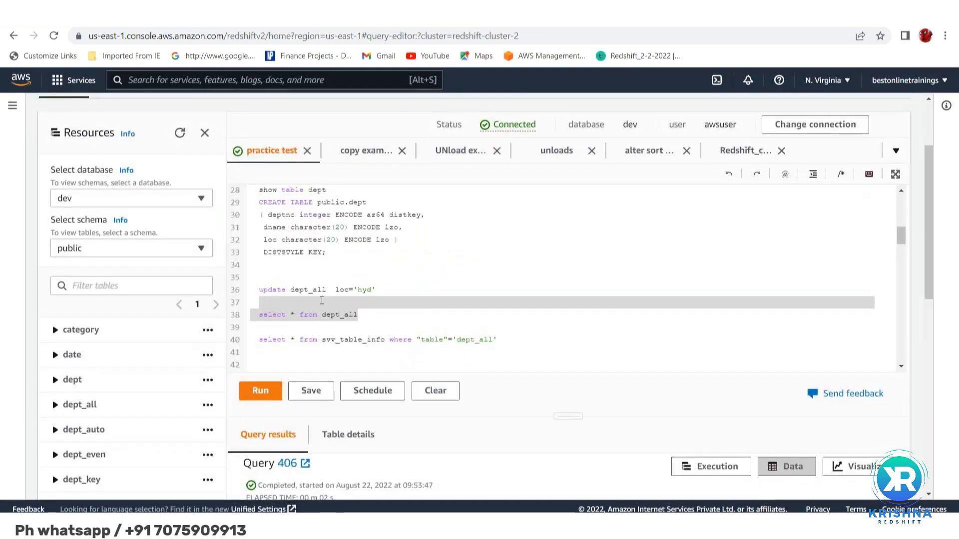
# Insert the set keyword before loc in the dept_all update statement and change the location value to 'Hyd'
pyautogui.click(321, 299)
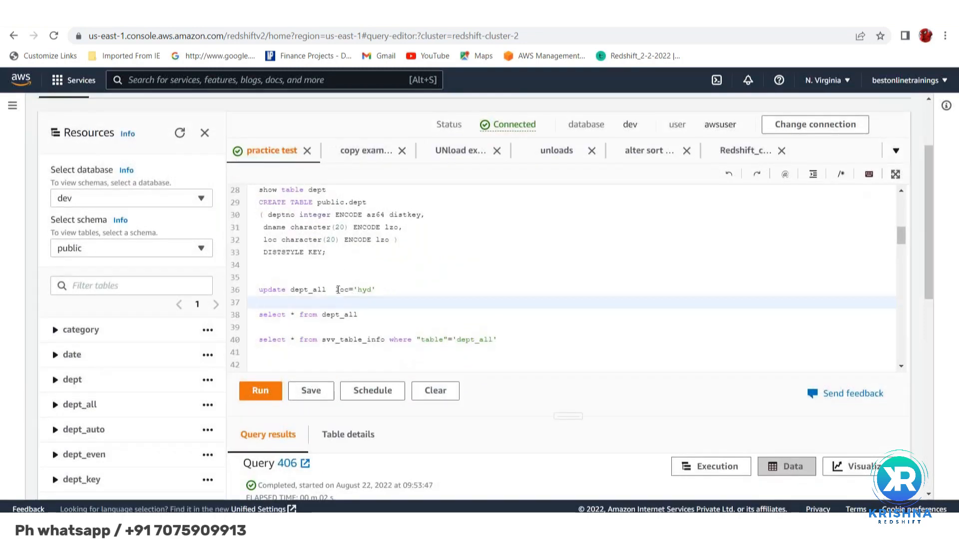
pyautogui.click(331, 291)
pyautogui.write('set')
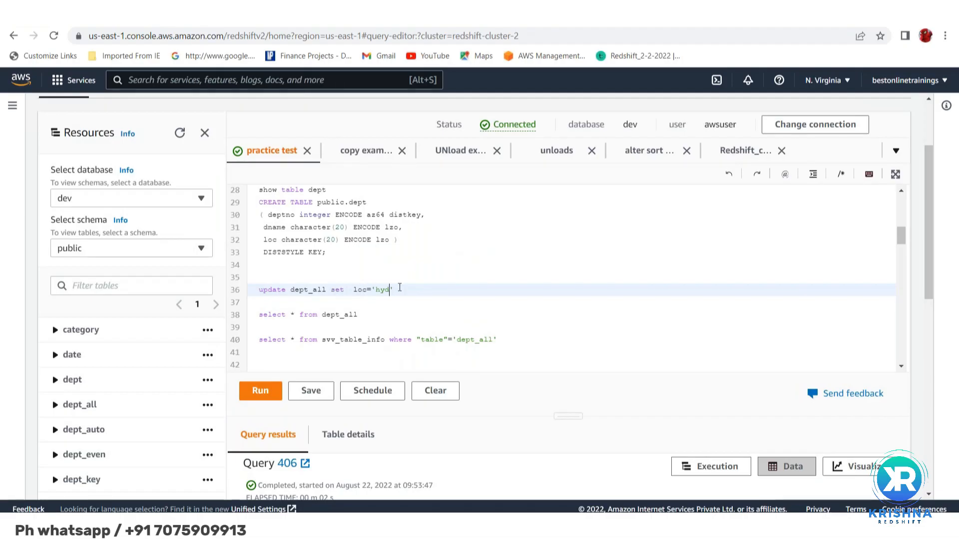
pyautogui.press('BackSpace')
pyautogui.press('BackSpace')
pyautogui.press('BackSpace')
pyautogui.write('Hyd')
# Run only the update statement that sets loc to 'Hyd' in dept_all
pyautogui.moveTo(400, 288); pyautogui.dragTo(257, 277)
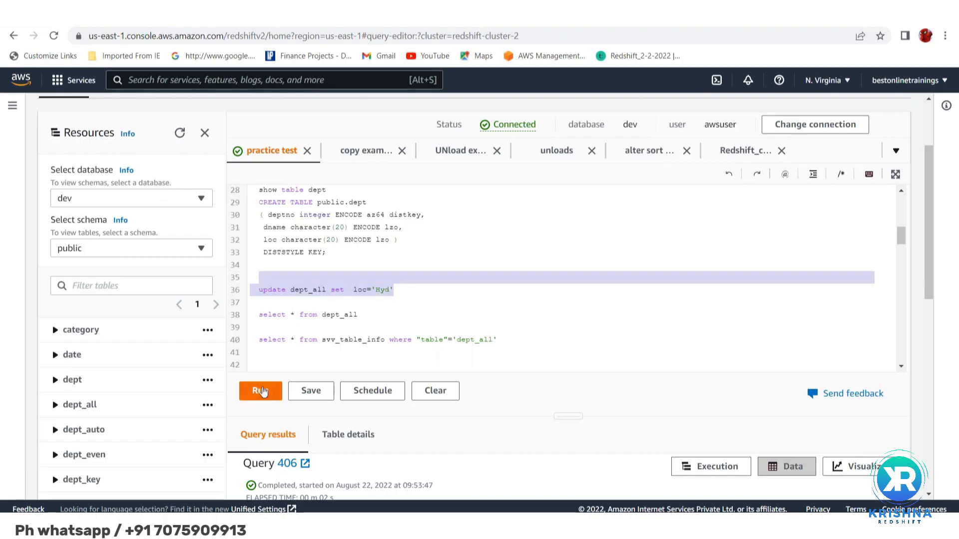
pyautogui.click(261, 391)
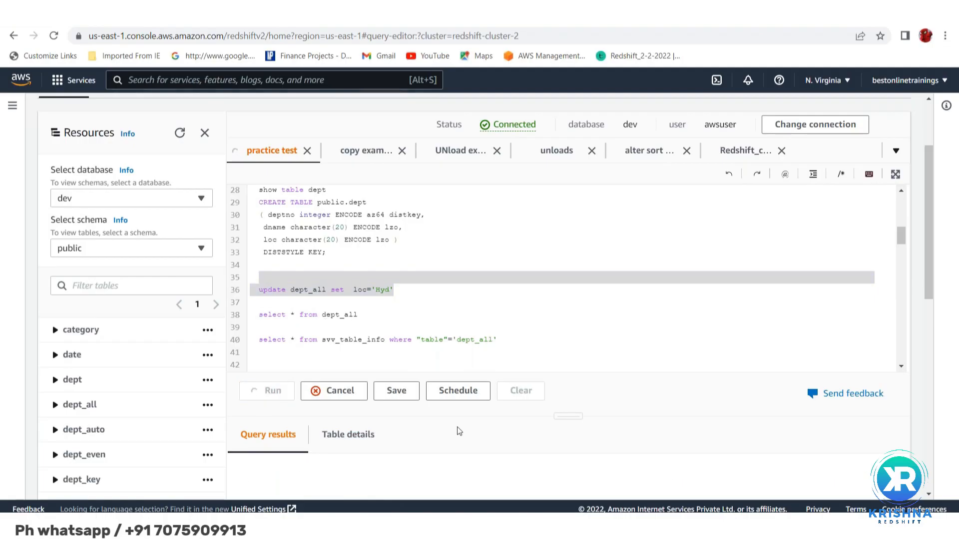
pyautogui.scroll(-4, 460, 431)
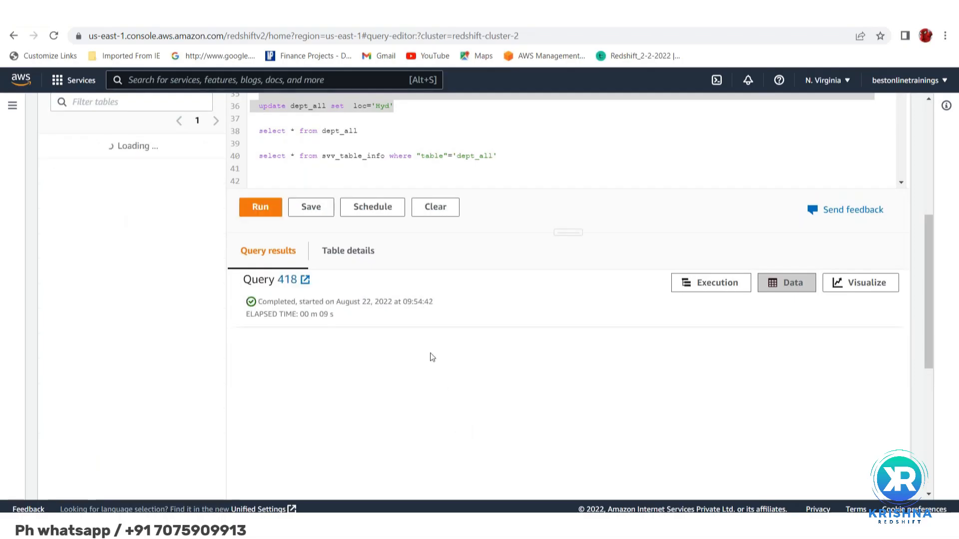
# Rerun the select * from dept_all query on line 38
pyautogui.scroll(1, 428, 338)
pyautogui.scroll(3, 427, 338)
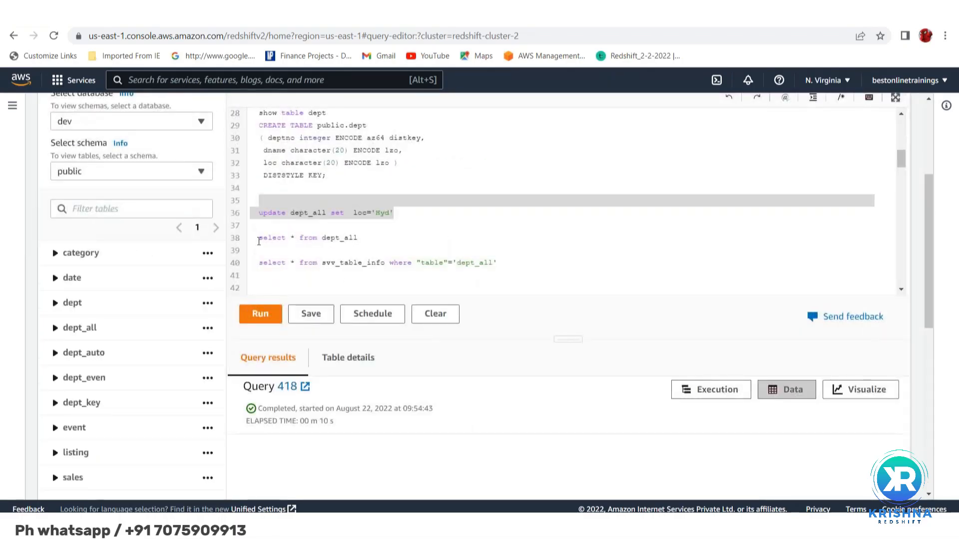
pyautogui.click(257, 239)
pyautogui.tripleClick(257, 240)
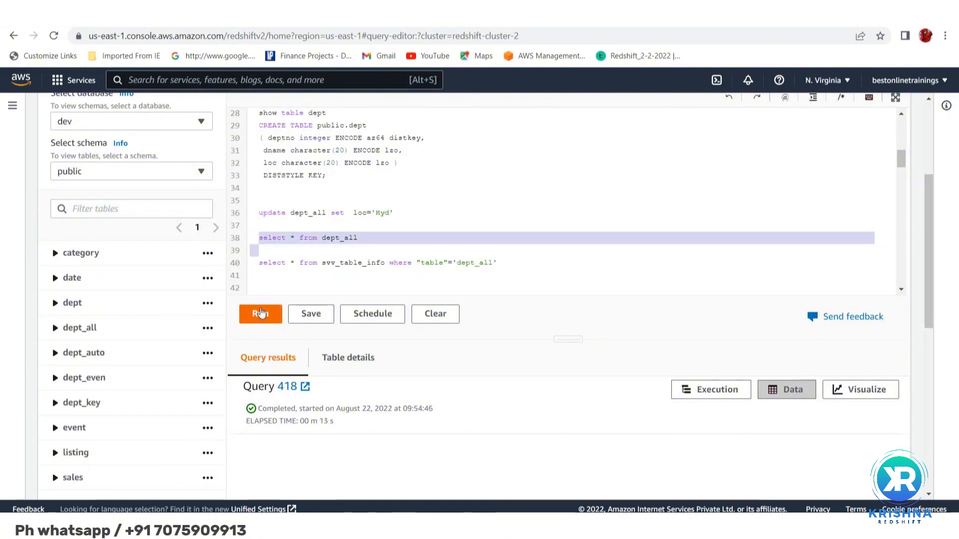
pyautogui.click(260, 315)
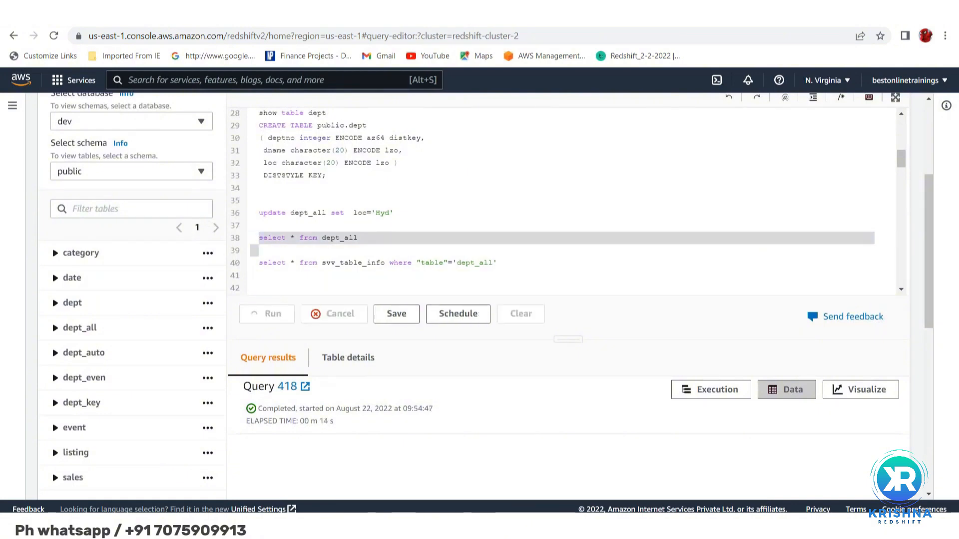
# Check the loc value in every returned row of dept_all
pyautogui.scroll(-4, 527, 441)
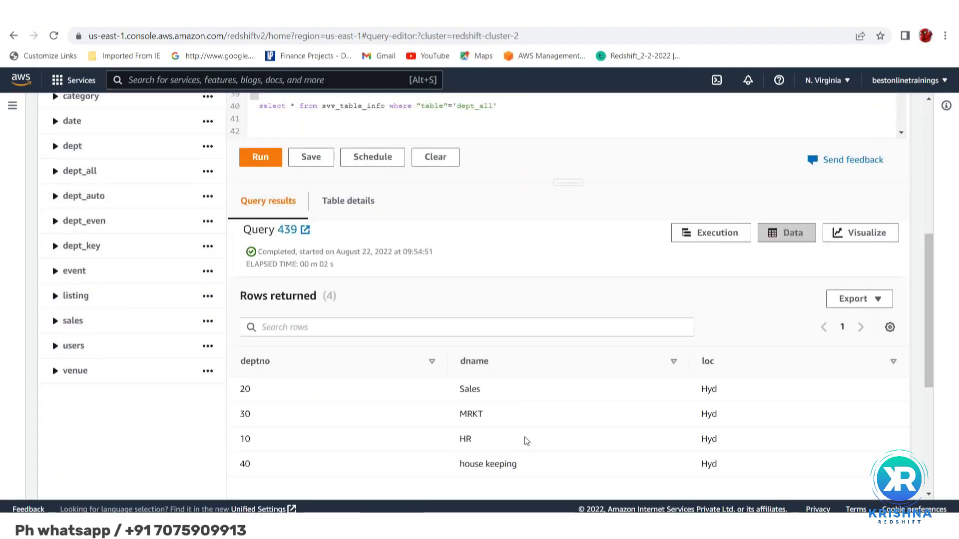
pyautogui.doubleClick(708, 388)
pyautogui.doubleClick(707, 415)
pyautogui.doubleClick(706, 440)
pyautogui.click(706, 465)
pyautogui.doubleClick(706, 464)
pyautogui.doubleClick(710, 388)
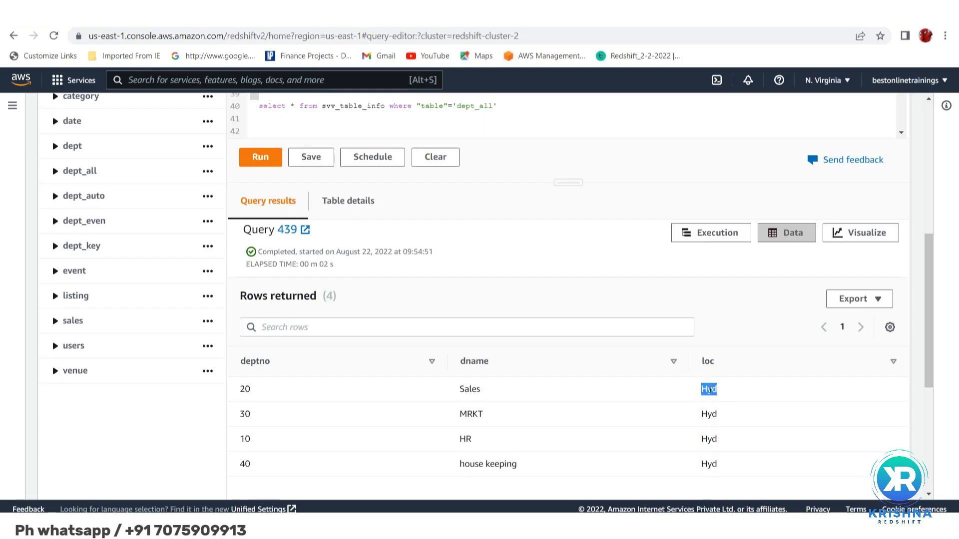
pyautogui.moveTo(710, 387); pyautogui.dragTo(708, 416)
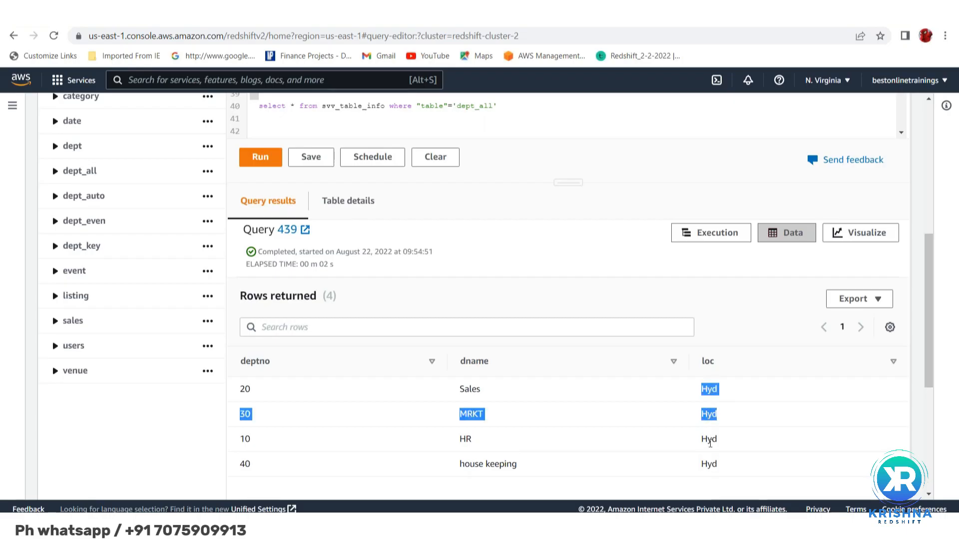
pyautogui.doubleClick(708, 439)
pyautogui.doubleClick(708, 465)
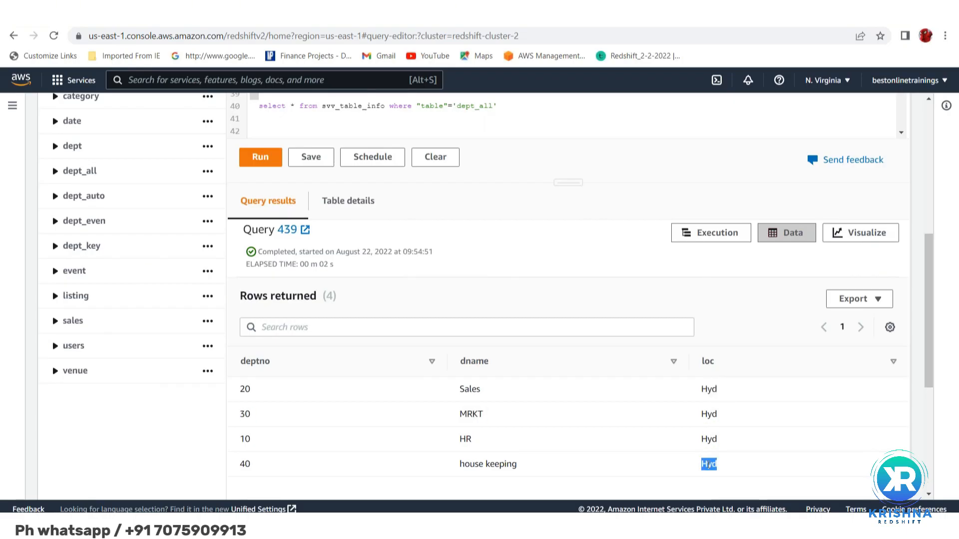
pyautogui.click(710, 435)
pyautogui.doubleClick(710, 435)
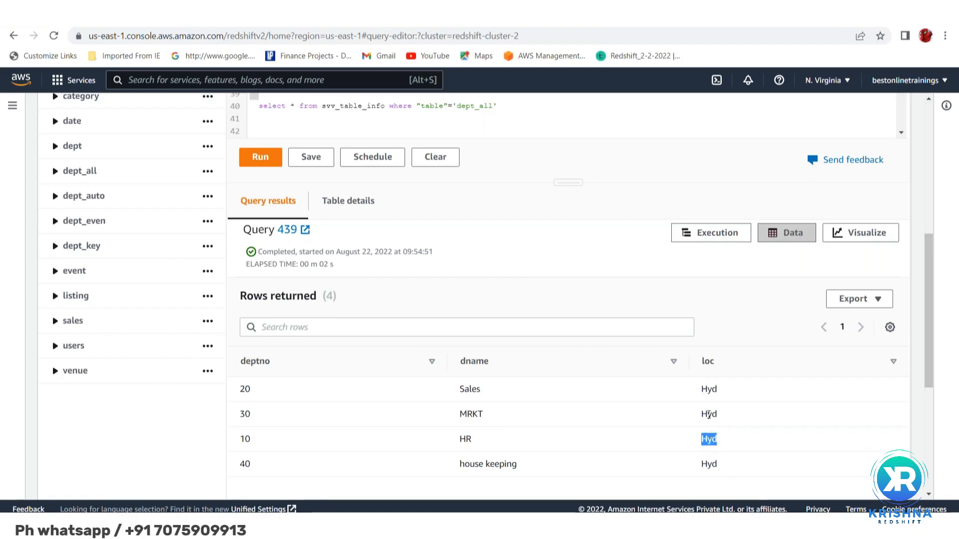
pyautogui.doubleClick(709, 415)
pyautogui.doubleClick(708, 390)
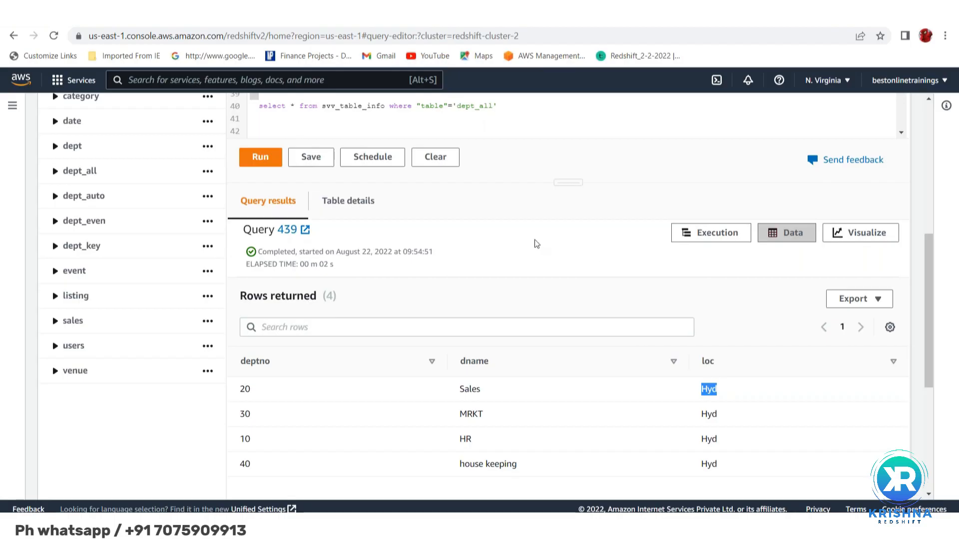
# Run only the svv_table_info query on line 40 for the dept_all table
pyautogui.scroll(1, 542, 273)
pyautogui.scroll(3, 543, 273)
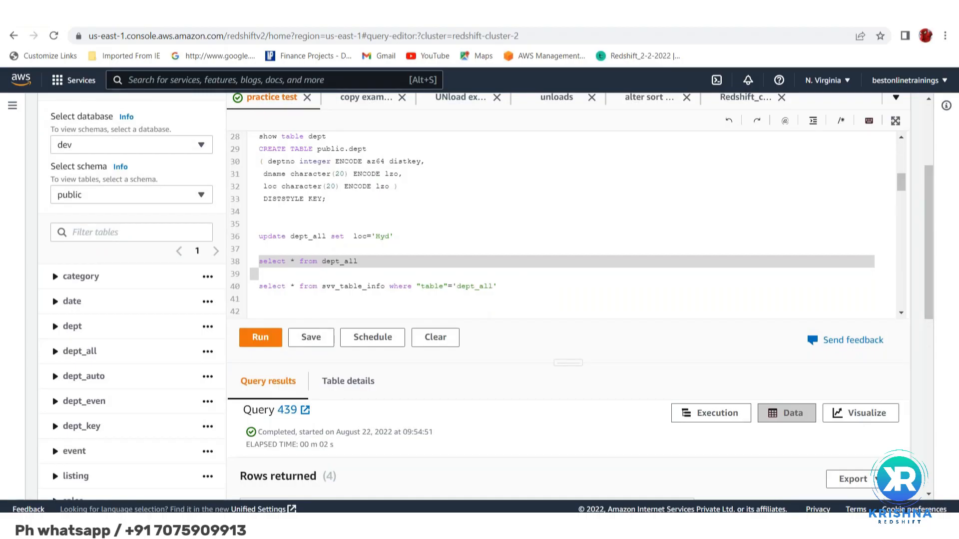
pyautogui.scroll(-2, 414, 274)
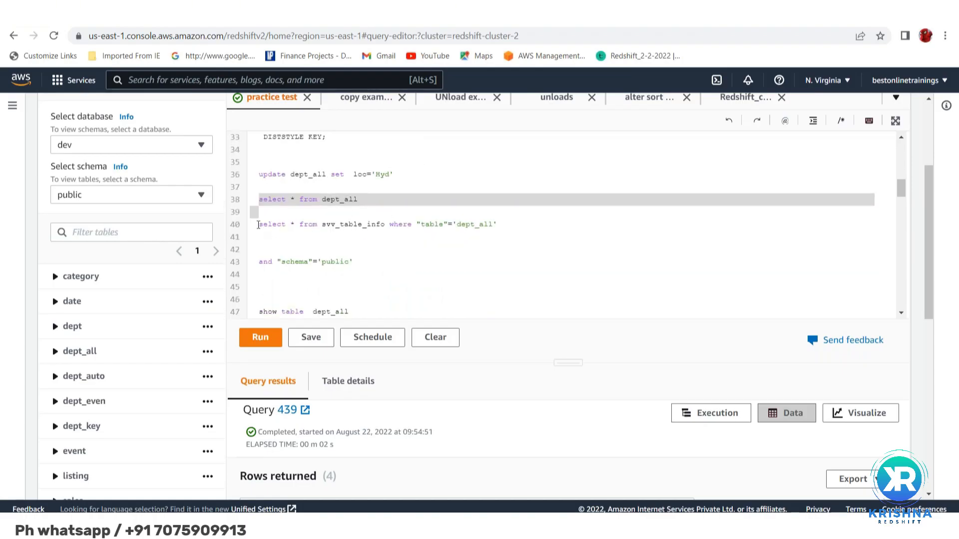
pyautogui.click(258, 225)
pyautogui.hotkey('shift', 'Down')
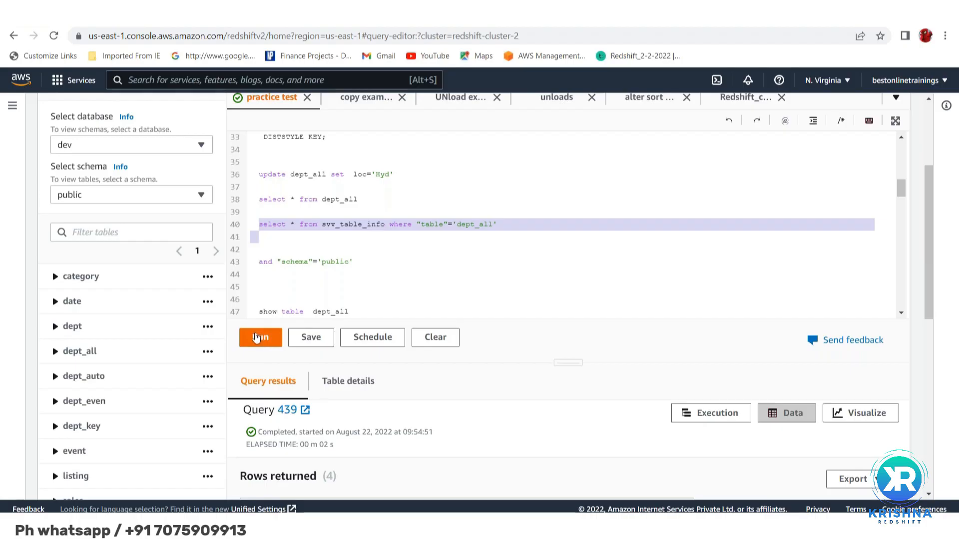
pyautogui.click(257, 338)
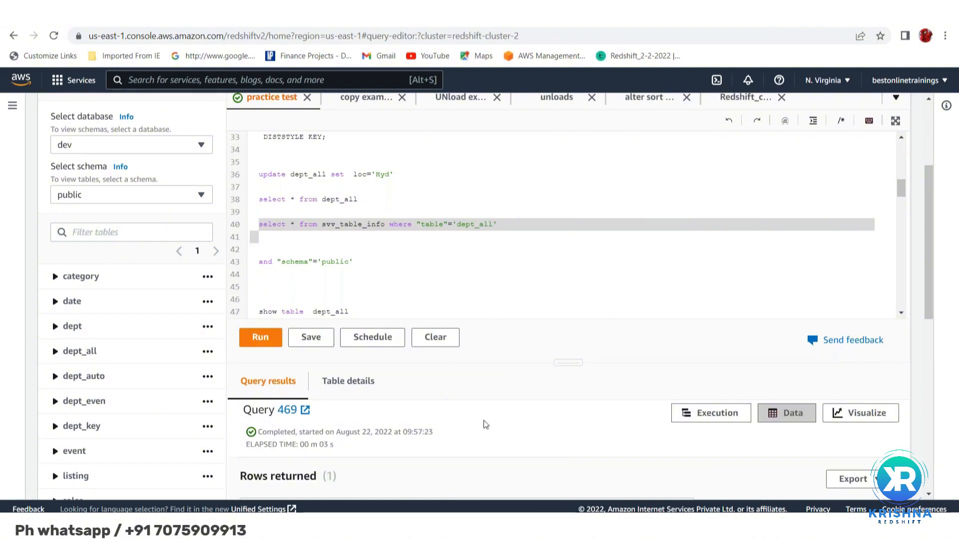
# Examine the dept_all result row from diststyle and sortkey1 across to size, pct_used, empty and unsorted
pyautogui.scroll(-5, 484, 422)
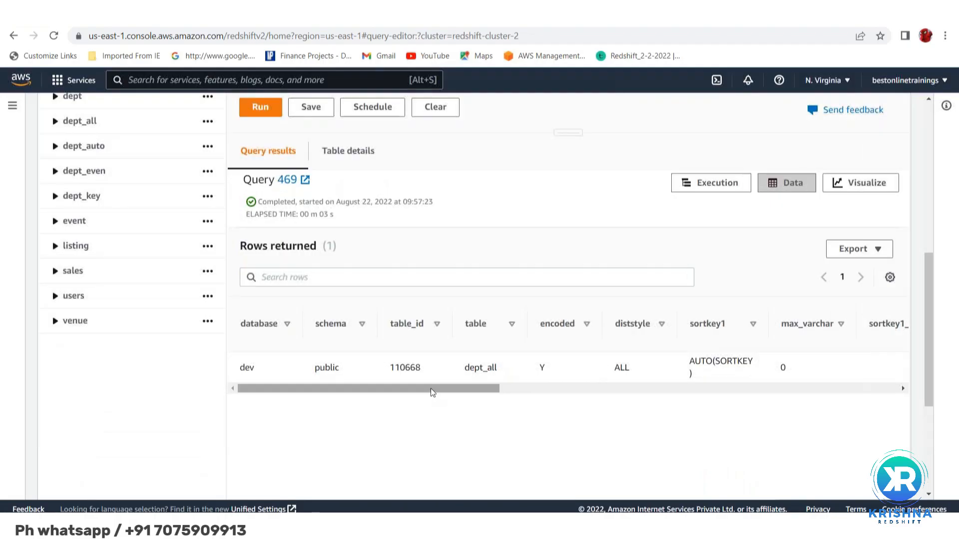
pyautogui.moveTo(443, 390); pyautogui.dragTo(595, 385)
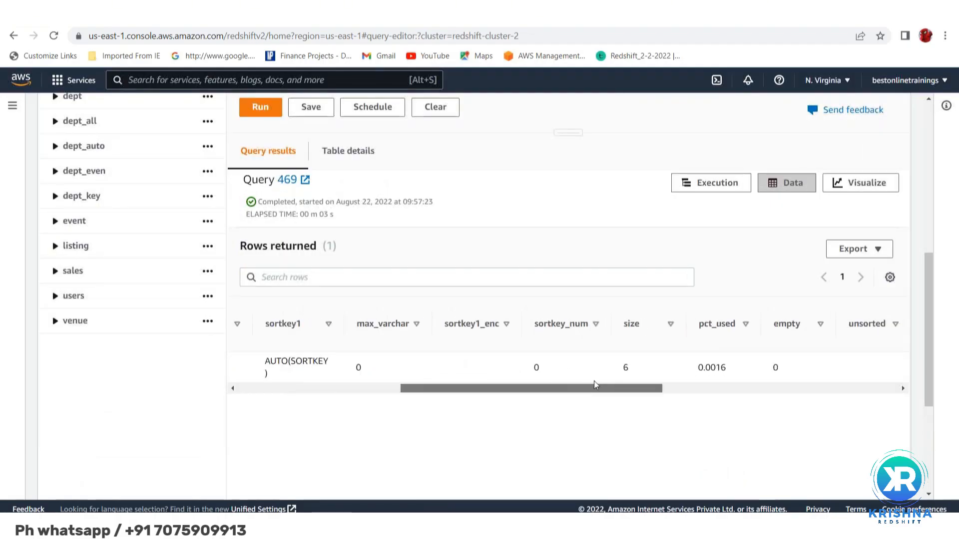
pyautogui.moveTo(678, 386); pyautogui.dragTo(809, 398)
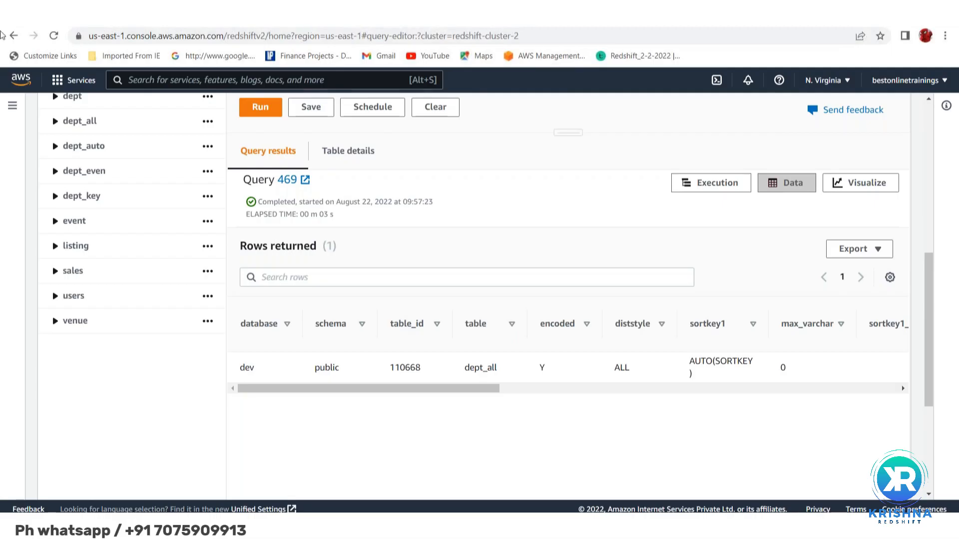
# Search Google for svv_table_info in a new browser tab and open the AWS documentation page for SVV_TABLE_INFO
pyautogui.hotkey('ctrl', 't')
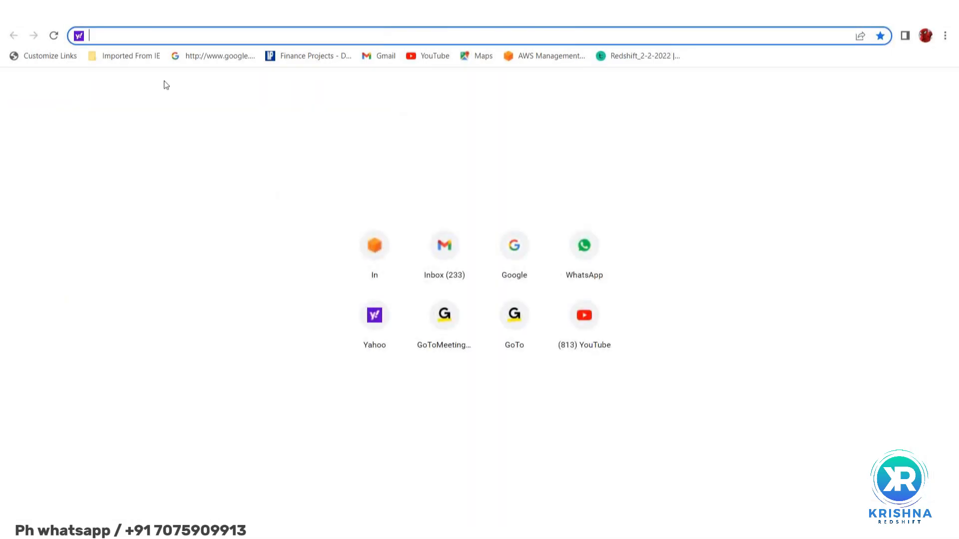
pyautogui.write('google.com')
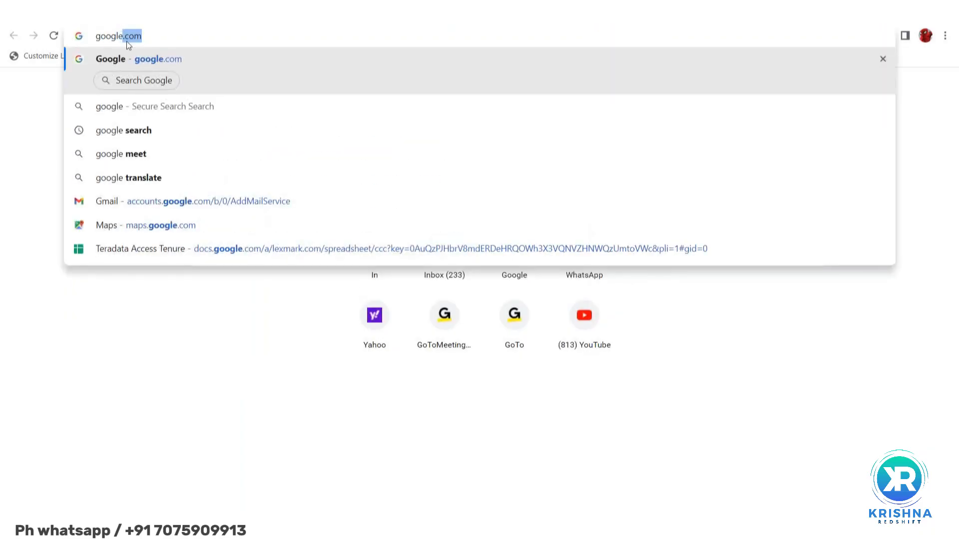
pyautogui.click(129, 60)
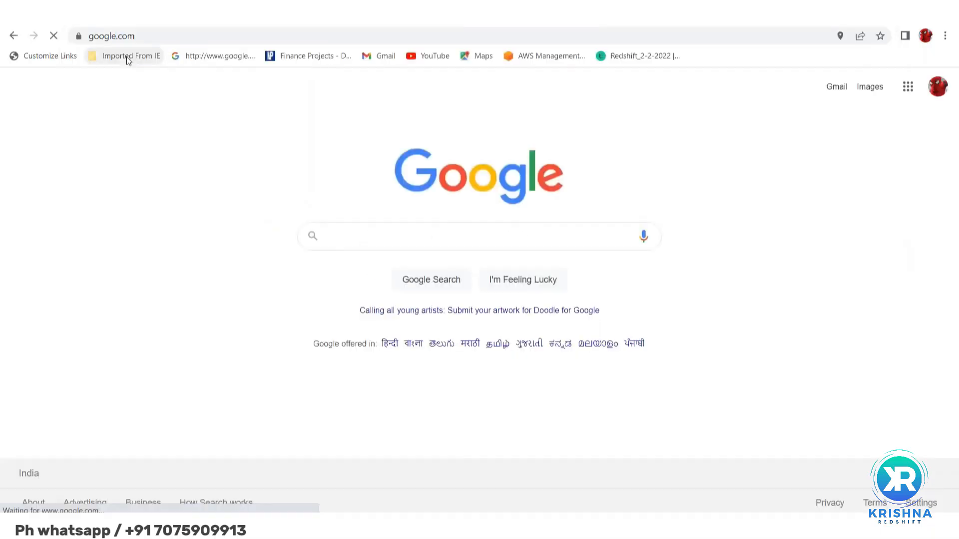
pyautogui.write('svv_table')
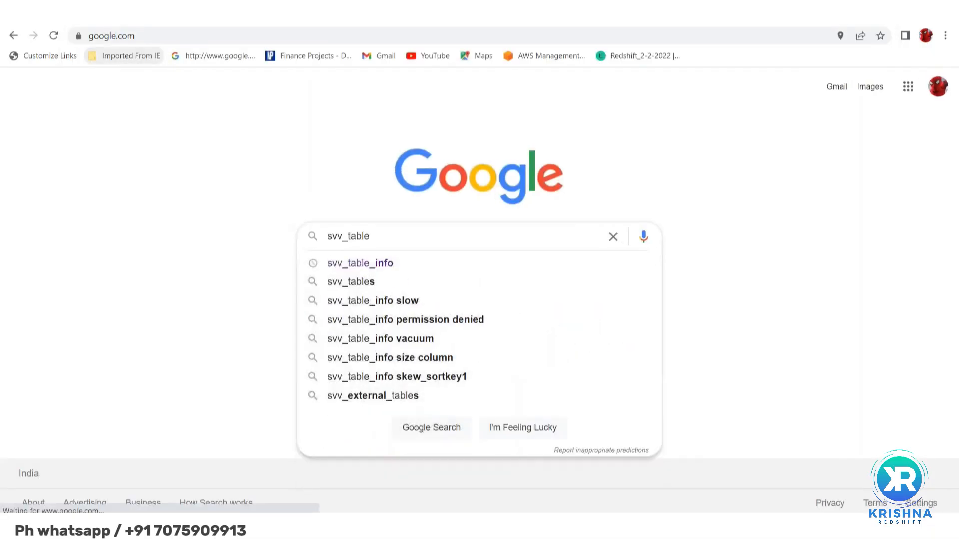
pyautogui.click(352, 262)
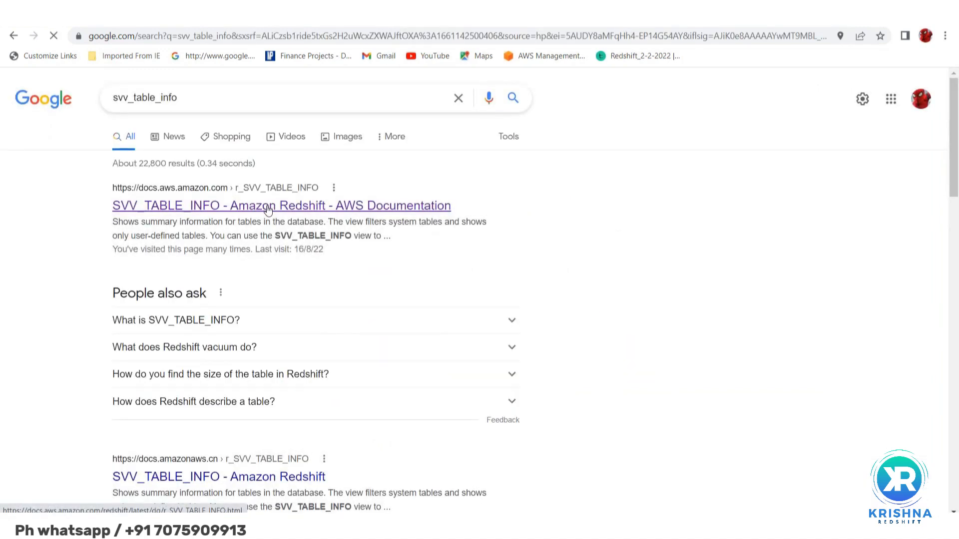
pyautogui.click(268, 210)
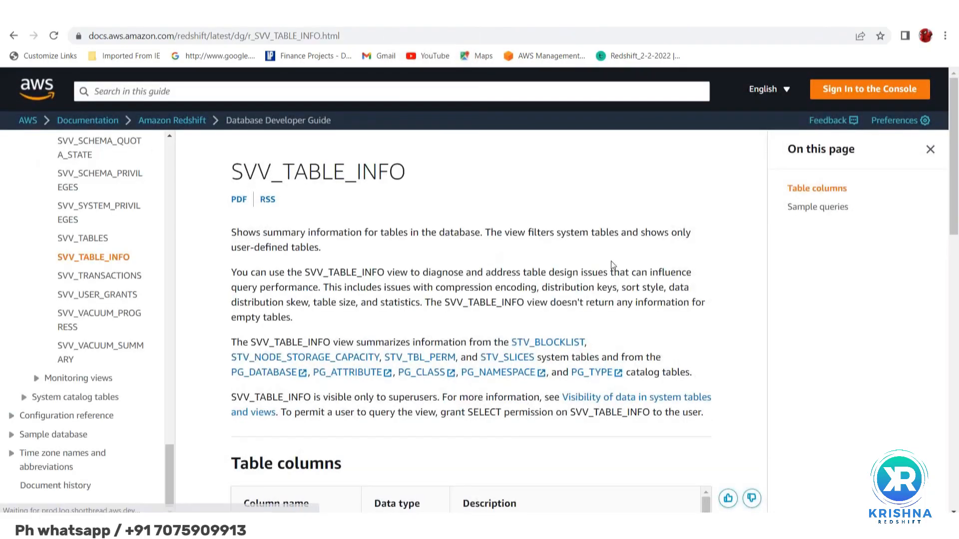
# Find the tbl_rows entry in the documentation's Table columns list and highlight its full description
pyautogui.scroll(4, 517, 383)
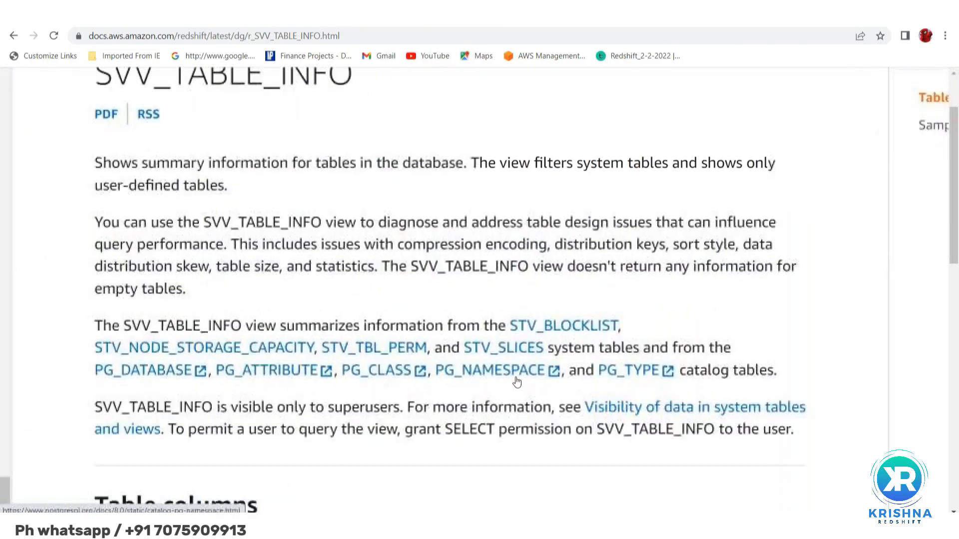
pyautogui.scroll(-15, 421, 385)
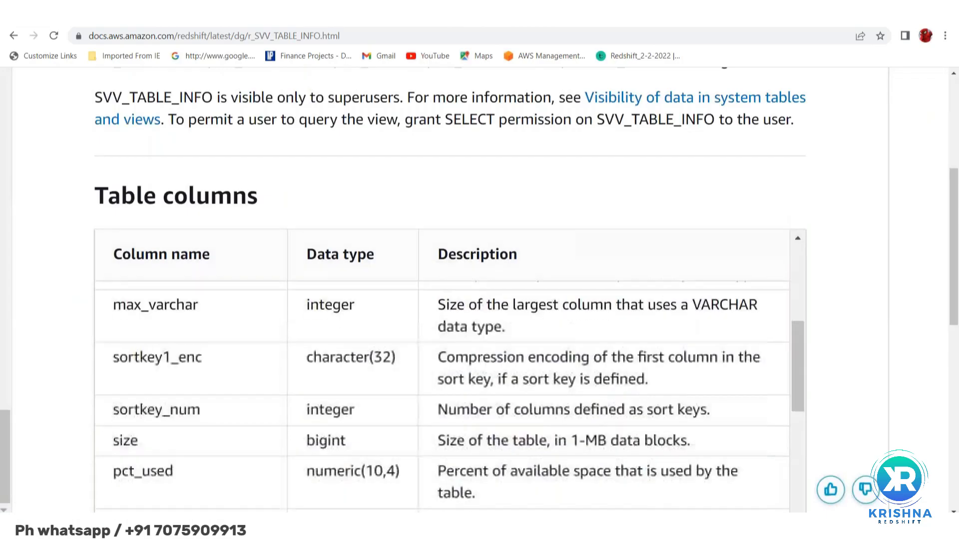
pyautogui.scroll(-3, 142, 464)
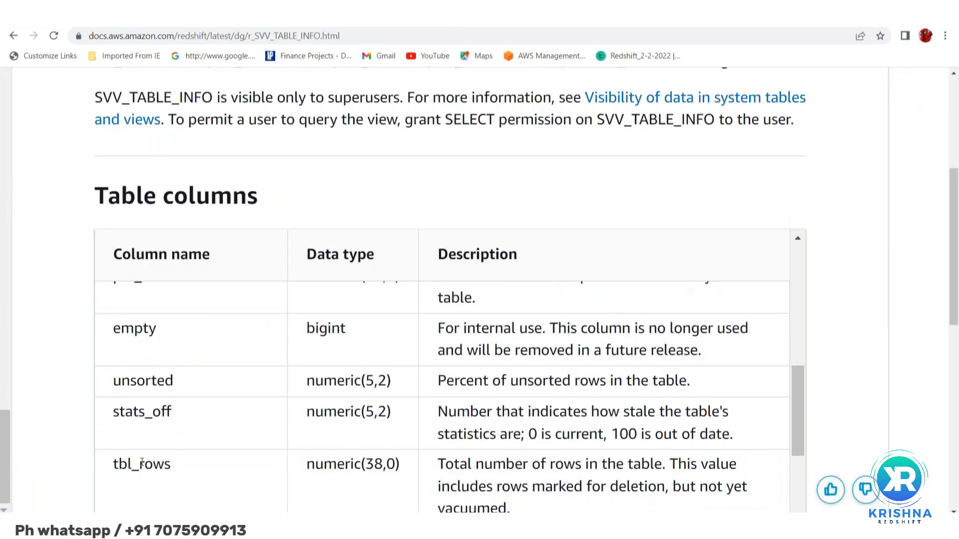
pyautogui.doubleClick(141, 463)
pyautogui.click(518, 479)
pyautogui.scroll(-1, 519, 480)
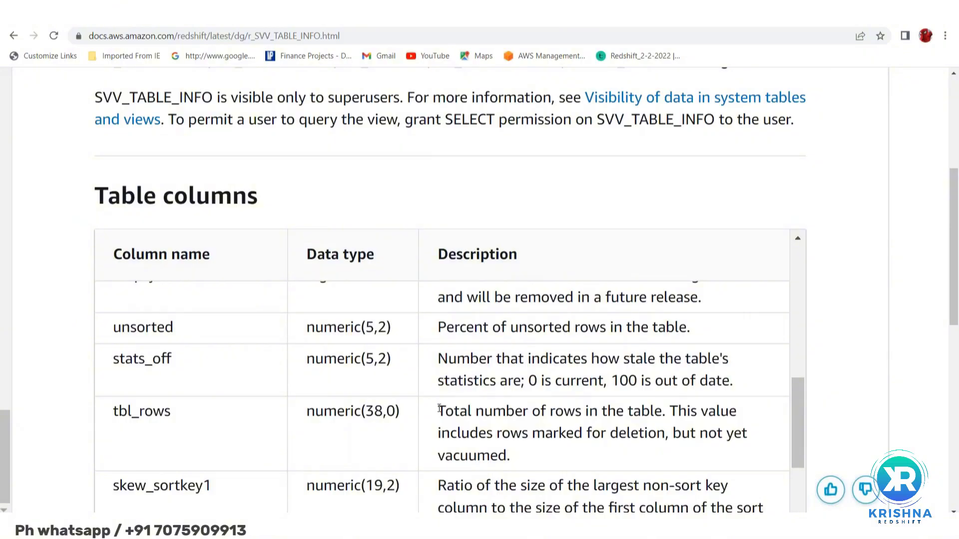
pyautogui.moveTo(439, 408); pyautogui.dragTo(521, 463)
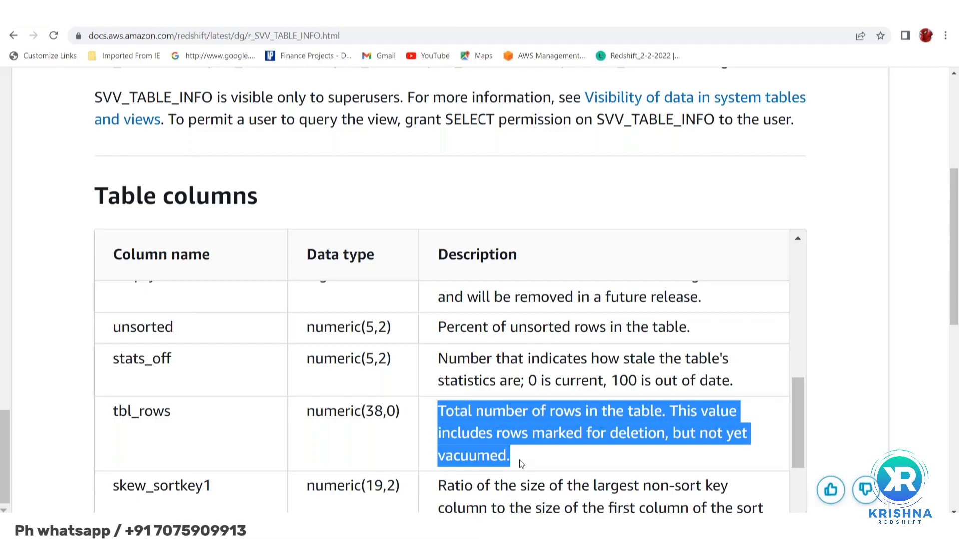
# Compare the tbl_rows and estimated_visible_rows entries in the Table columns list, highlighting each column name in turn
pyautogui.scroll(-5, 194, 464)
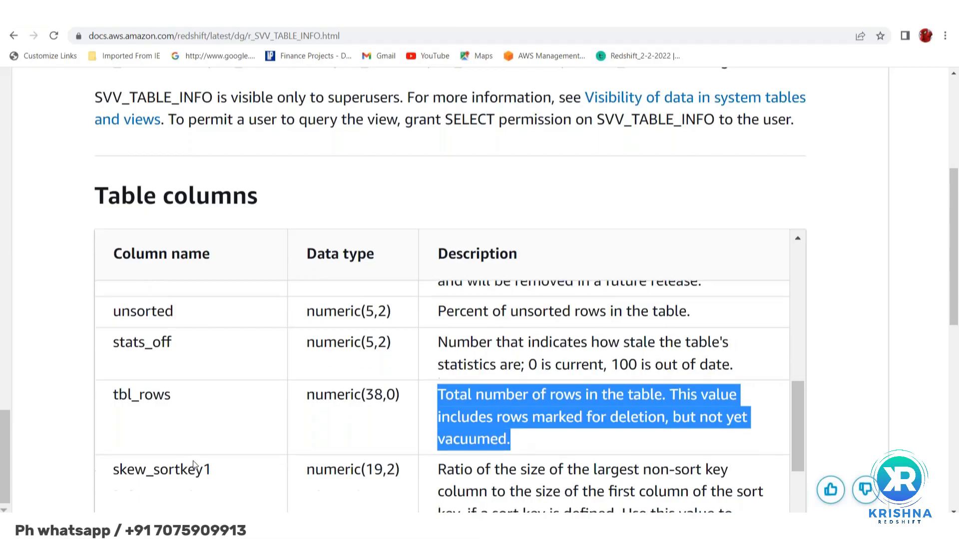
pyautogui.doubleClick(183, 410)
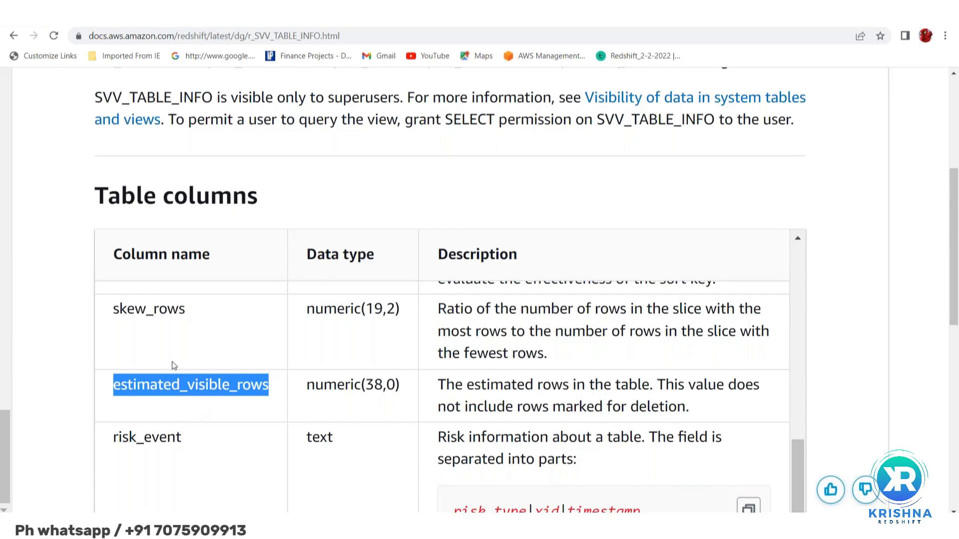
pyautogui.scroll(4, 174, 366)
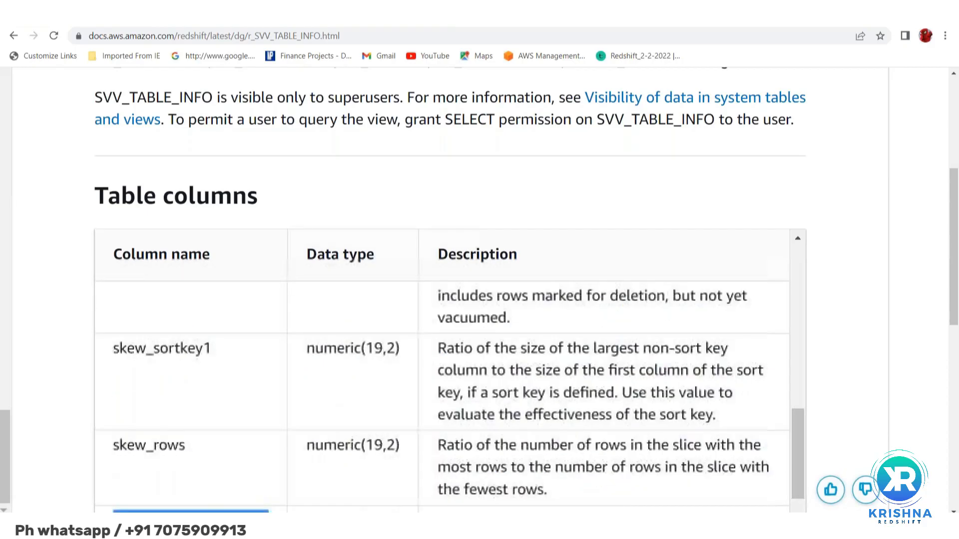
pyautogui.doubleClick(134, 345)
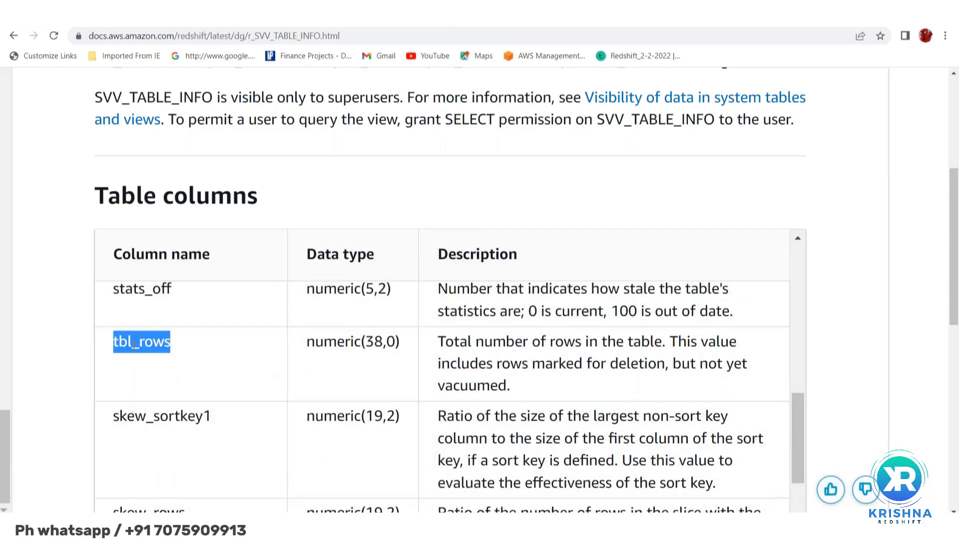
pyautogui.scroll(-3, 133, 345)
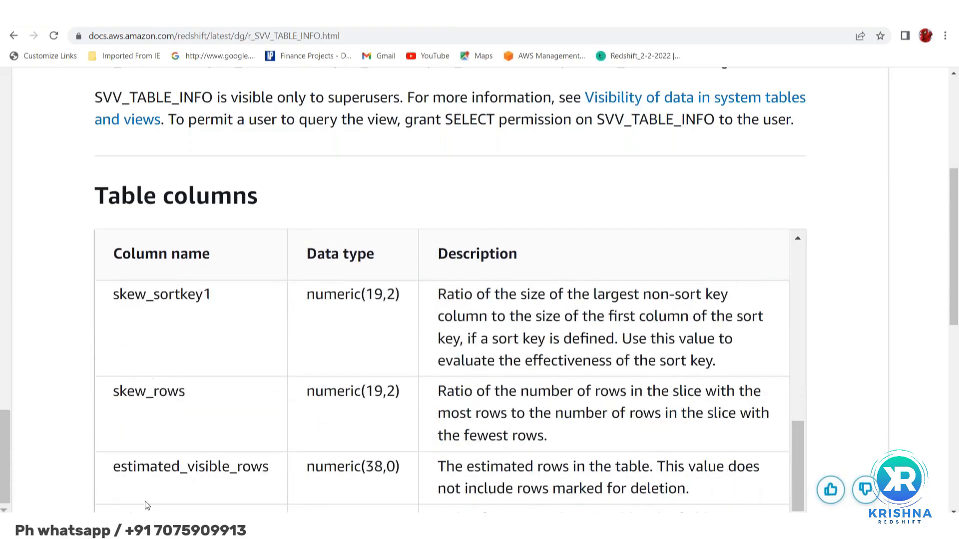
pyautogui.doubleClick(156, 437)
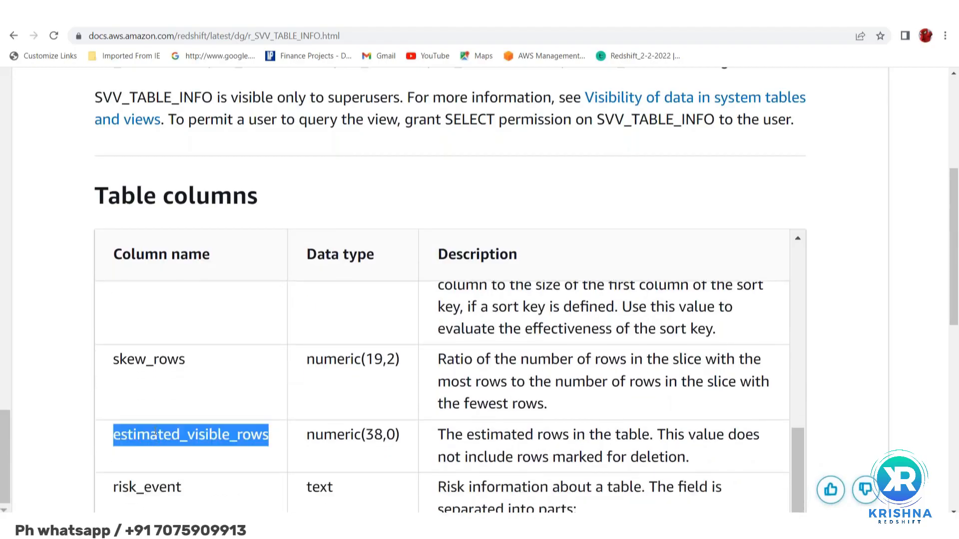
pyautogui.scroll(3, 156, 434)
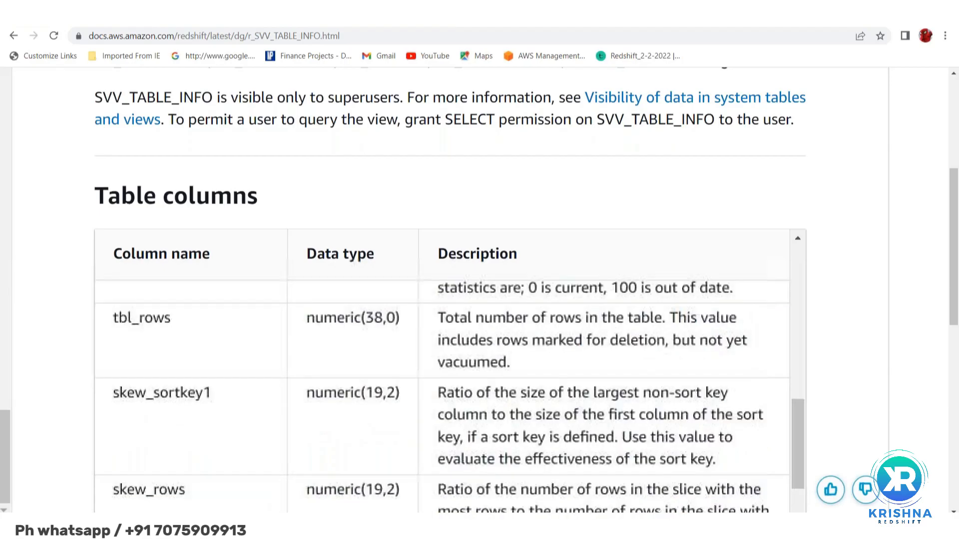
pyautogui.doubleClick(127, 341)
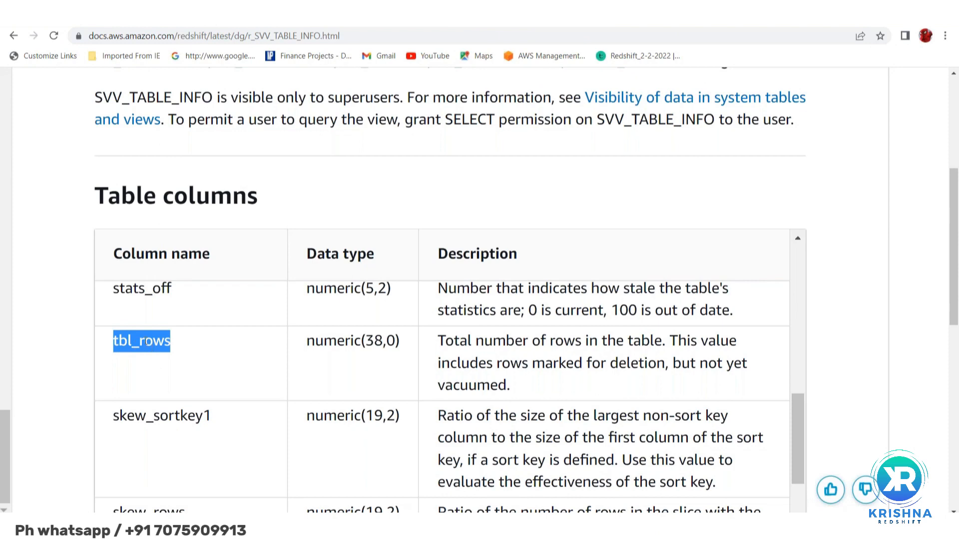
pyautogui.scroll(-3, 143, 343)
pyautogui.doubleClick(167, 404)
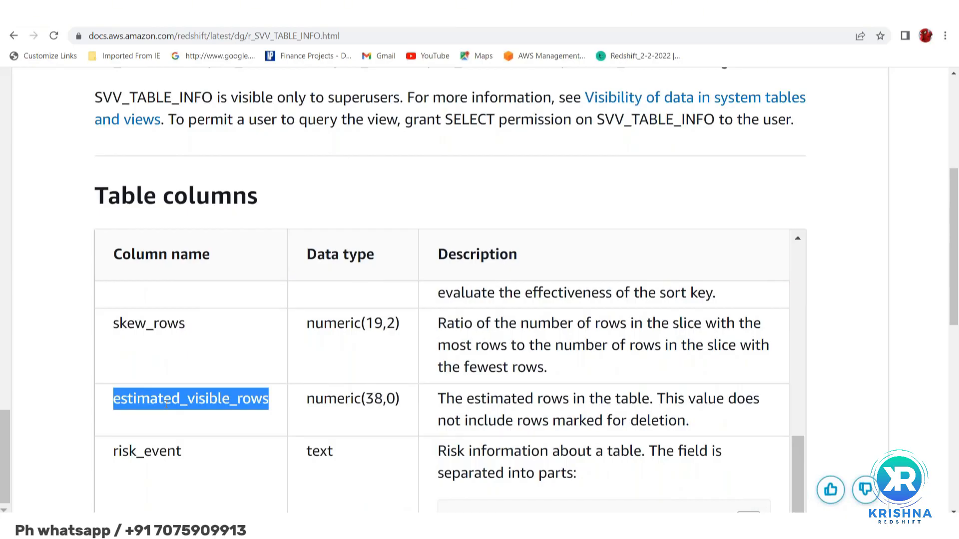
# Highlight the complete tbl_rows description again and read it against the estimated_visible_rows description
pyautogui.scroll(3, 166, 403)
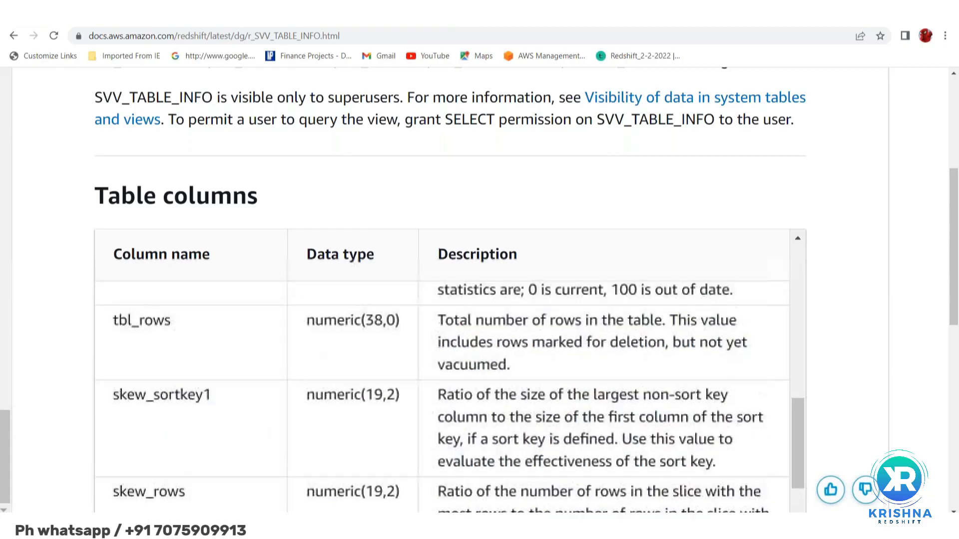
pyautogui.hscroll(-4, 233, 404)
pyautogui.hscroll(2, 181, 432)
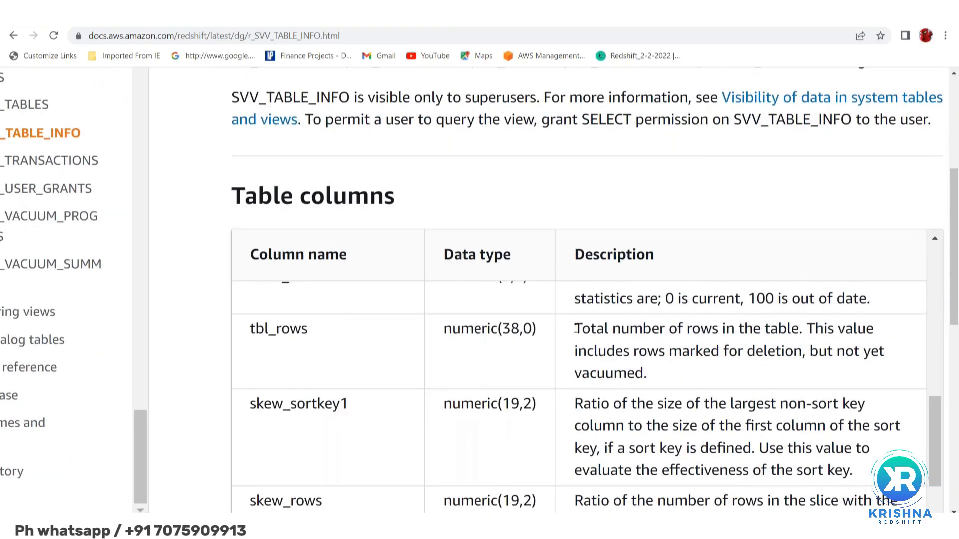
pyautogui.moveTo(576, 328); pyautogui.dragTo(665, 381)
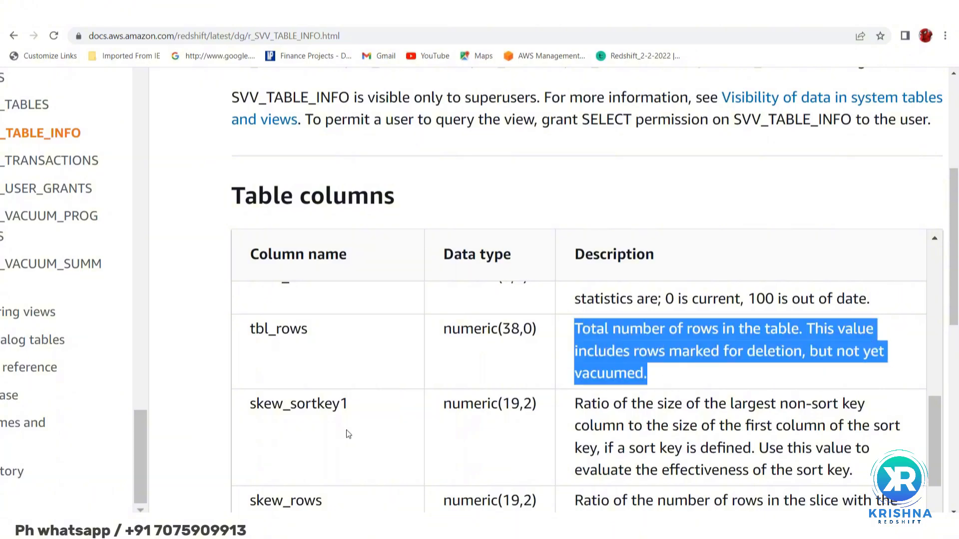
pyautogui.scroll(-3, 302, 430)
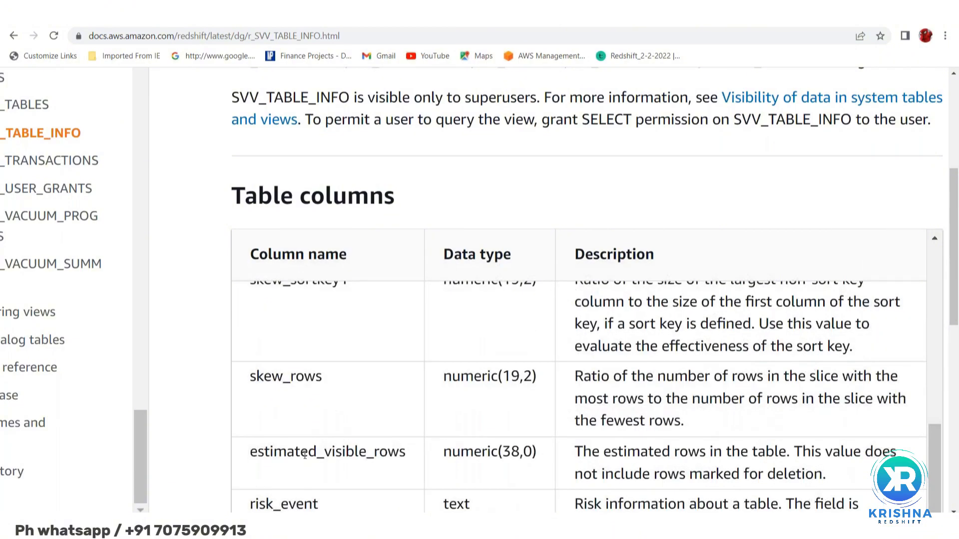
pyautogui.scroll(3, 334, 404)
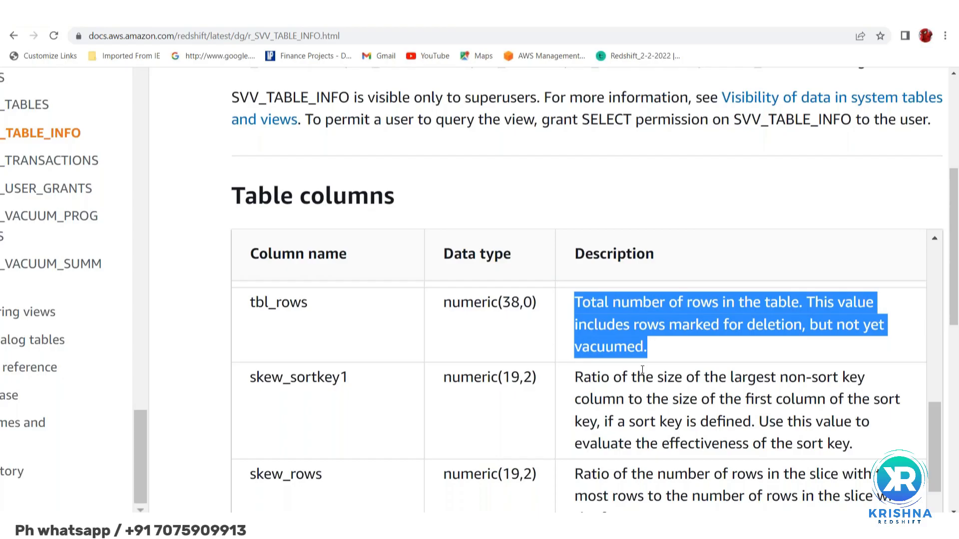
# Highlight the tbl_rows and estimated_visible_rows names once more, then the phrase "rows marked for deletion" in the tbl_rows description
pyautogui.doubleClick(279, 306)
pyautogui.scroll(-2, 282, 313)
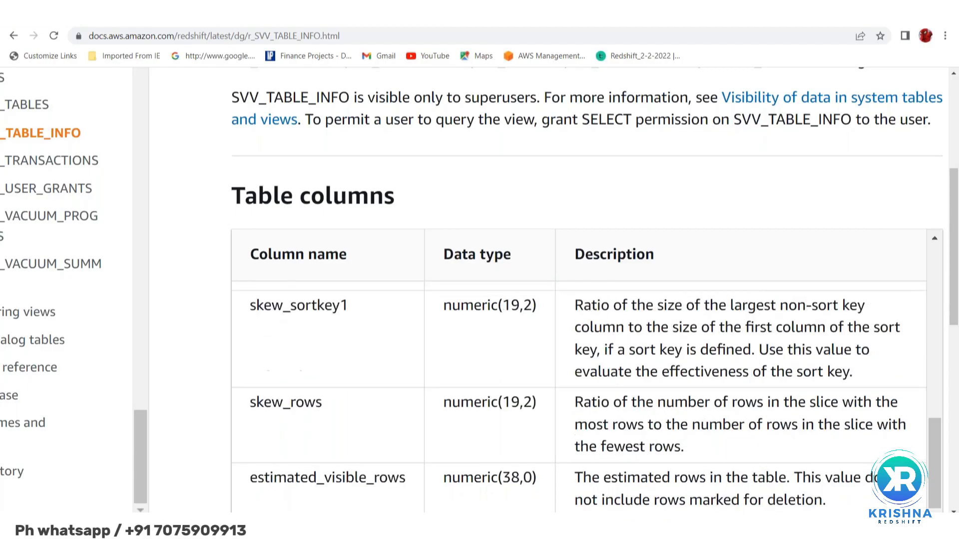
pyautogui.doubleClick(284, 454)
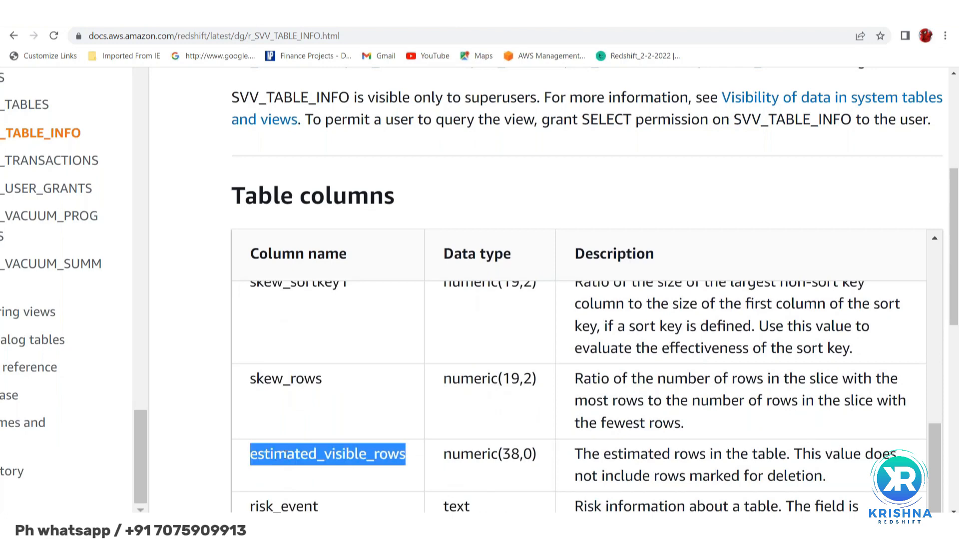
pyautogui.scroll(3, 289, 413)
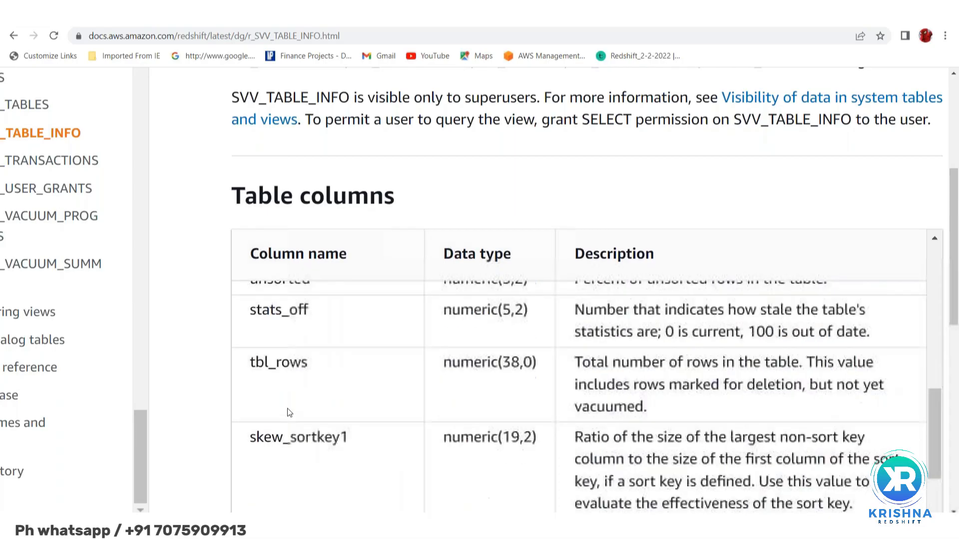
pyautogui.doubleClick(273, 369)
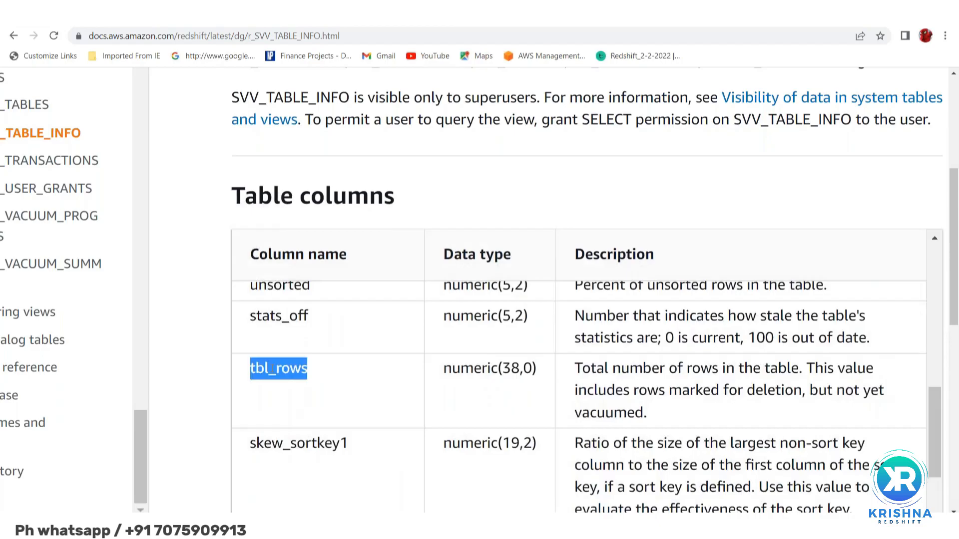
pyautogui.click(635, 390)
pyautogui.moveTo(634, 390); pyautogui.dragTo(804, 389)
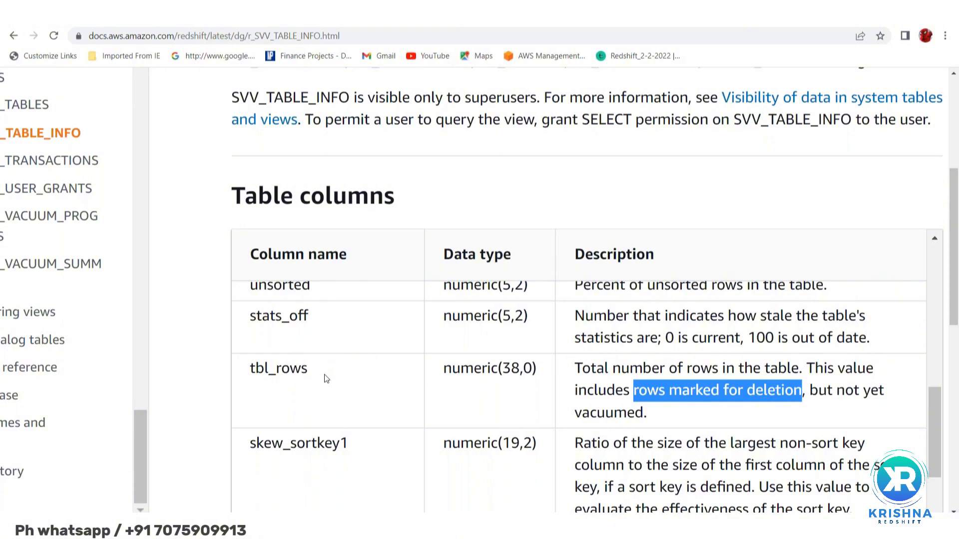
# Examine the stats_off entry, highlighting its whole row and the values 100 and 0 in its description
pyautogui.scroll(1, 310, 360)
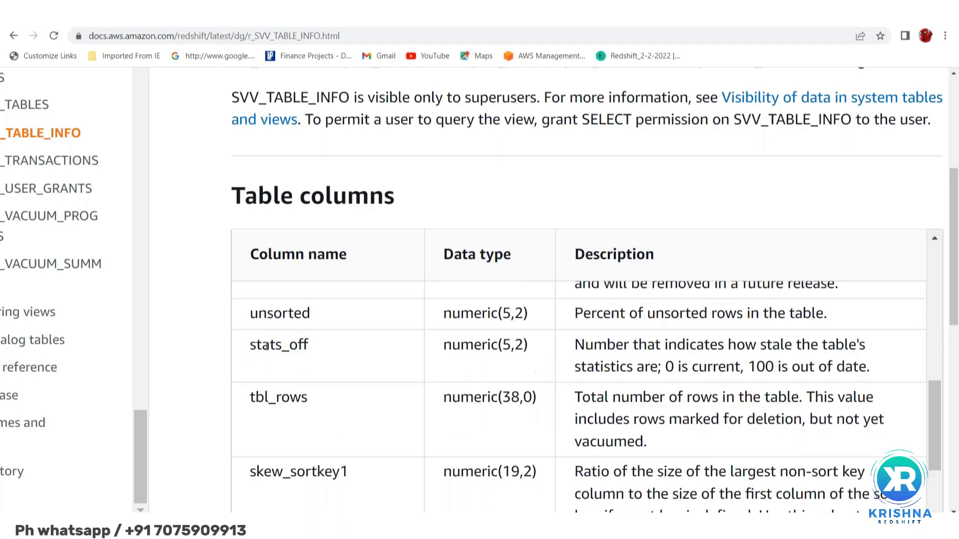
pyautogui.doubleClick(279, 344)
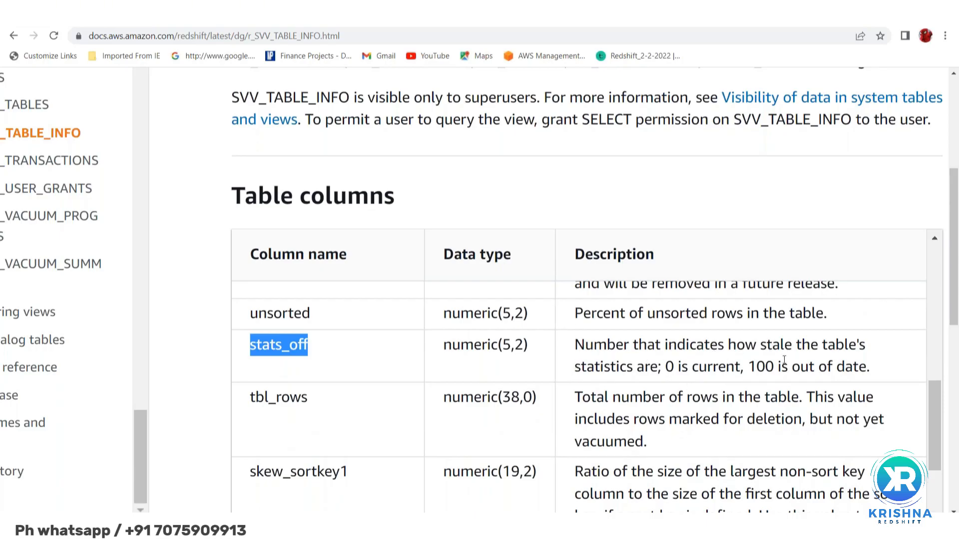
pyautogui.doubleClick(764, 368)
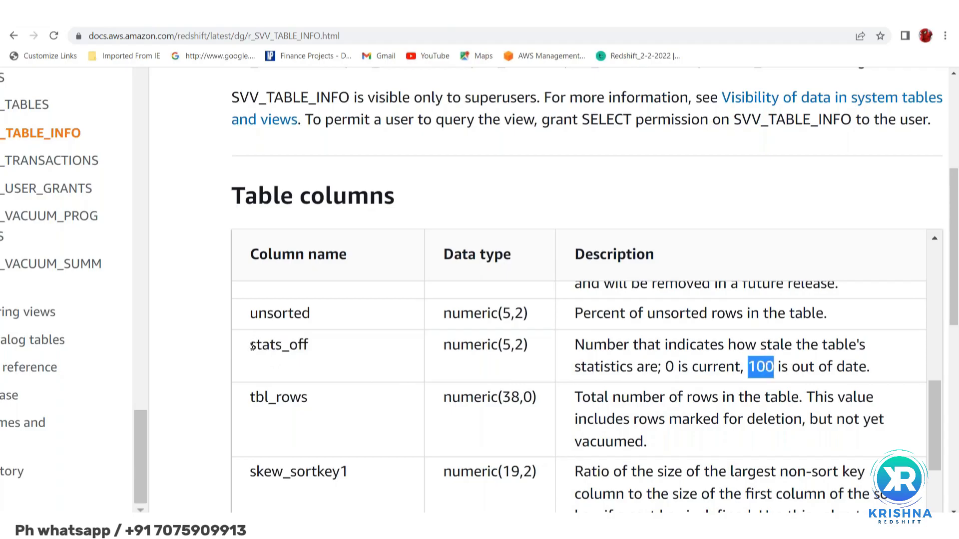
pyautogui.moveTo(252, 346); pyautogui.dragTo(889, 368)
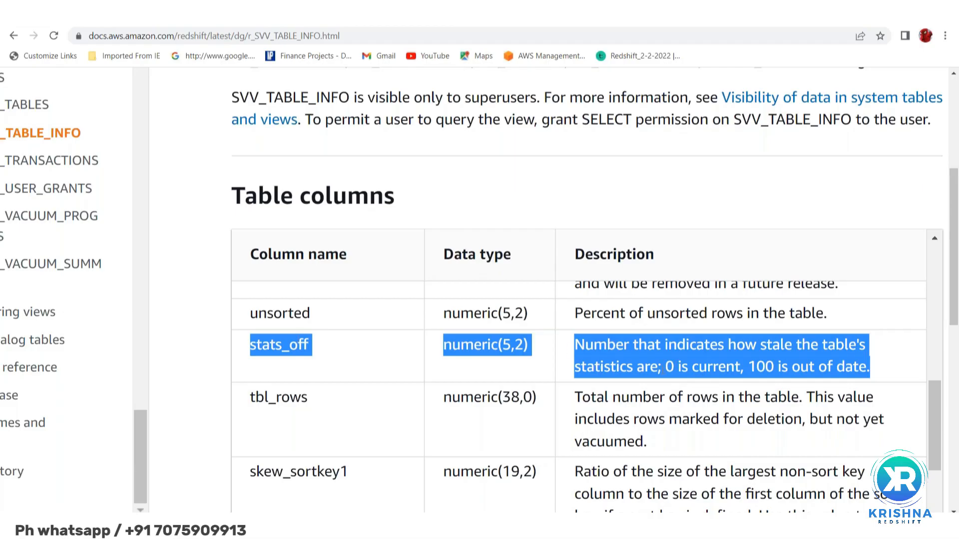
pyautogui.doubleClick(670, 367)
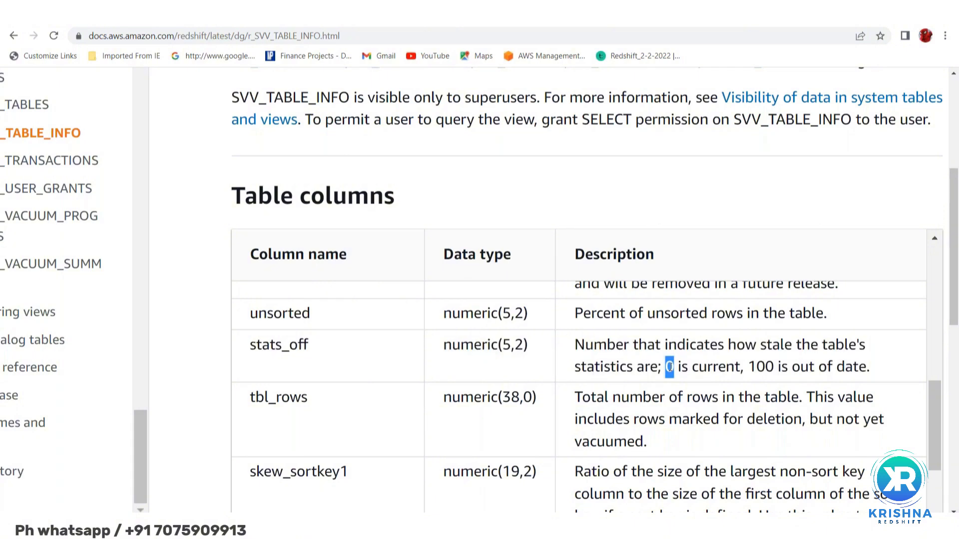
# Highlight the value 100 in the stats_off description and switch back to the Redshift query editor
pyautogui.doubleClick(765, 367)
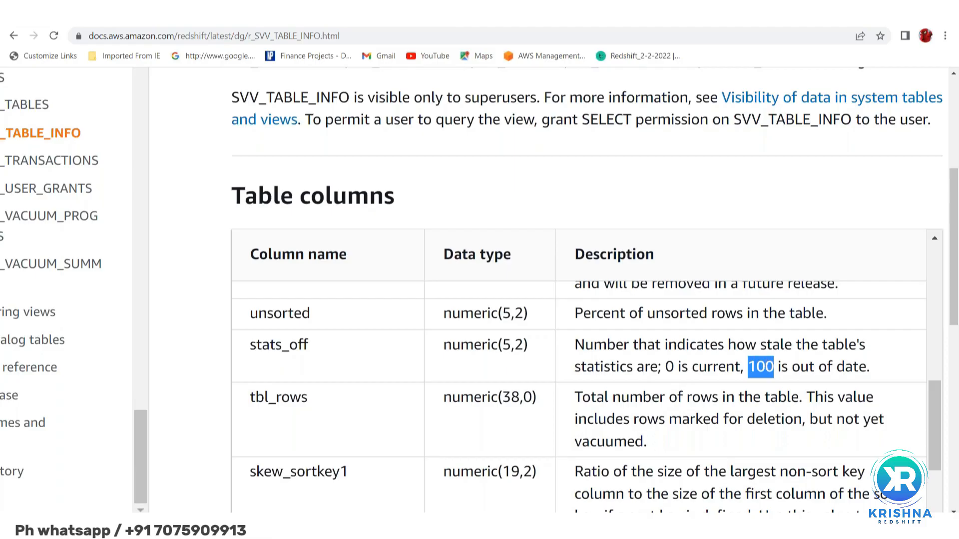
pyautogui.hotkey('alt', 'Tab')
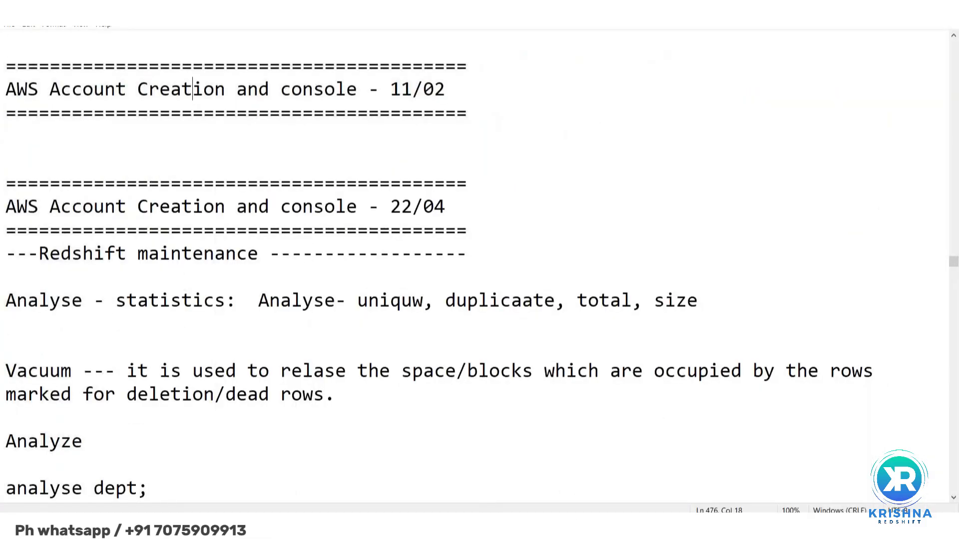
pyautogui.hotkey('alt', 'Tab')
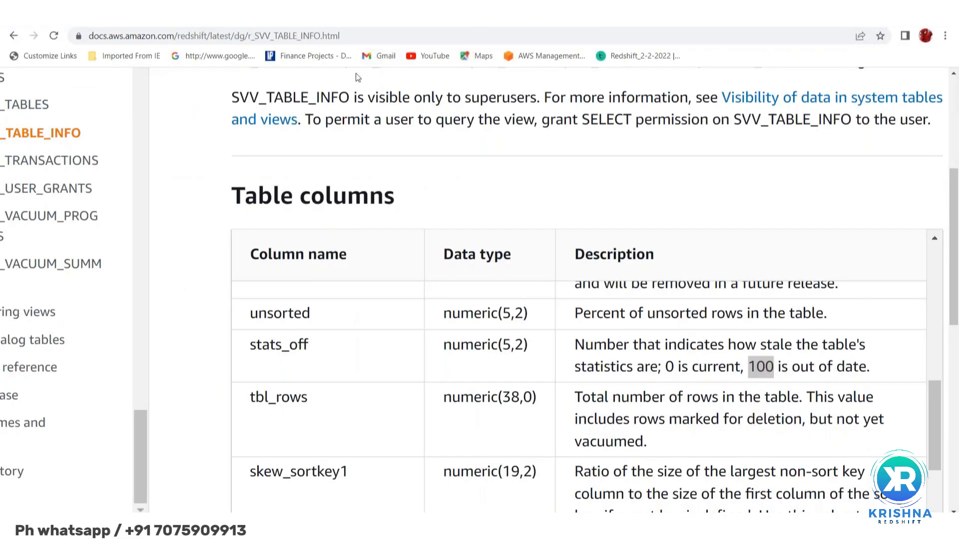
pyautogui.hotkey('alt', 'Tab')
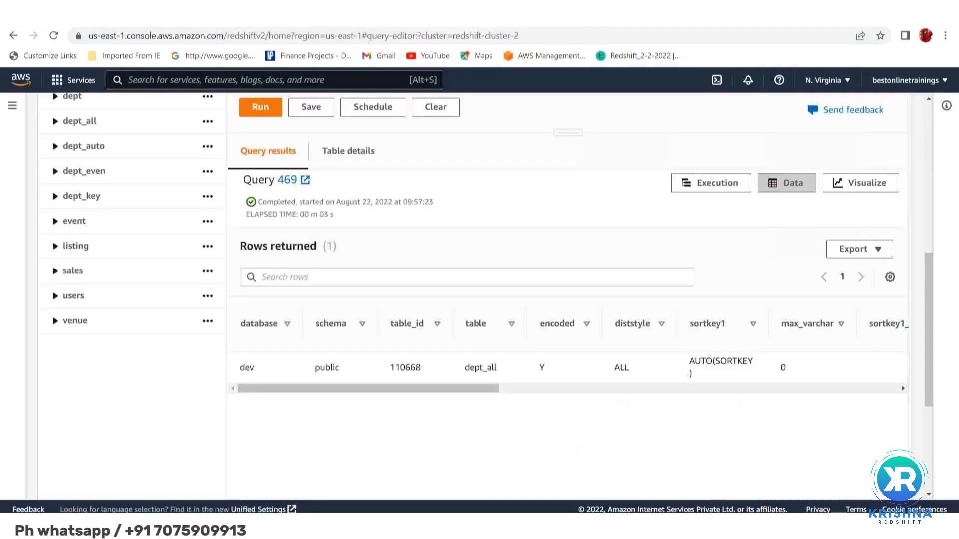
# Examine the stats_off column for dept_all in the svv_table_info results, highlighting its value
pyautogui.moveTo(352, 388); pyautogui.dragTo(523, 386)
pyautogui.moveTo(582, 374); pyautogui.dragTo(664, 392)
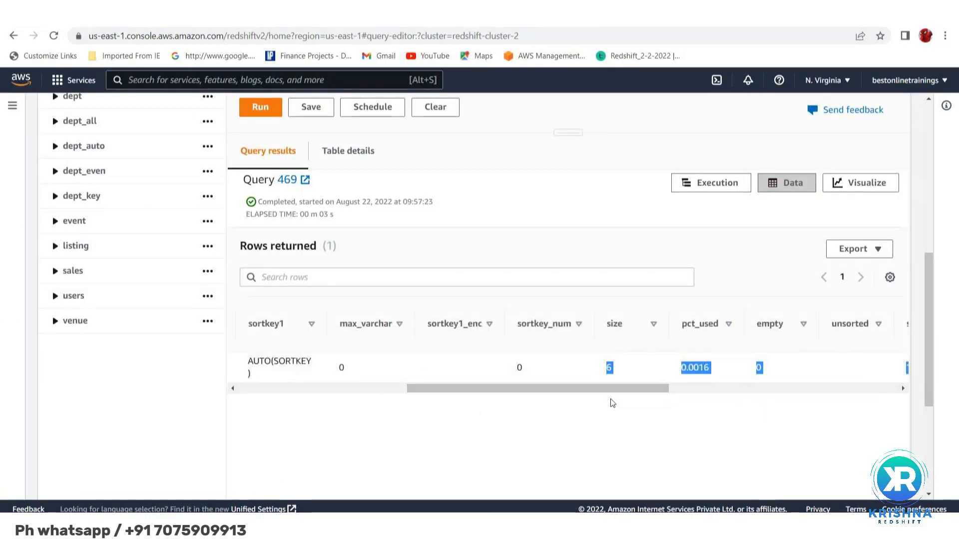
pyautogui.click(578, 401)
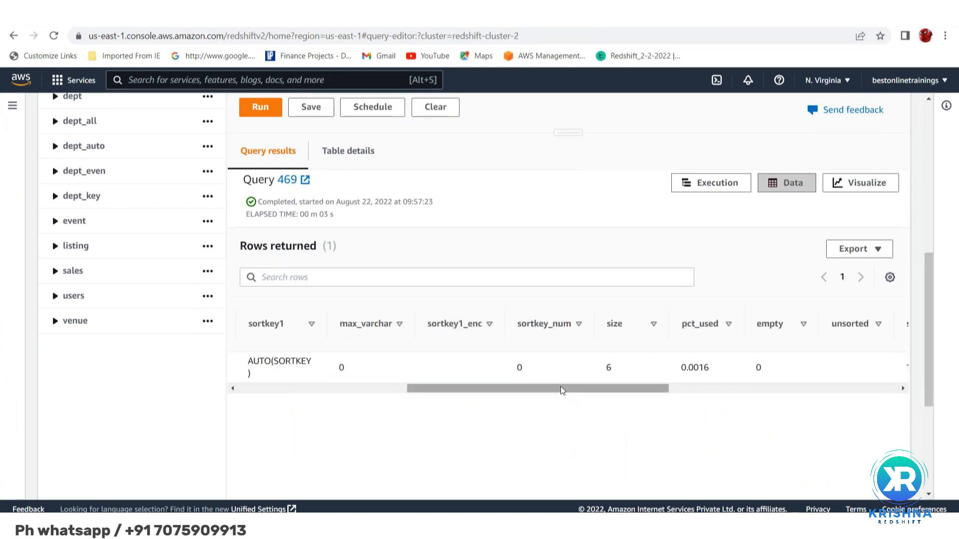
pyautogui.moveTo(560, 387); pyautogui.dragTo(667, 387)
pyautogui.hscroll(3, 683, 374)
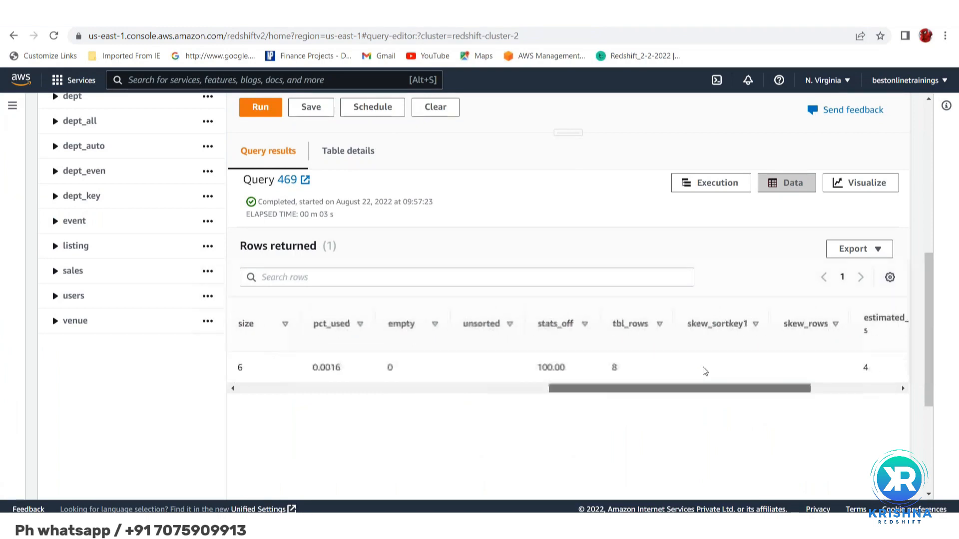
pyautogui.doubleClick(547, 370)
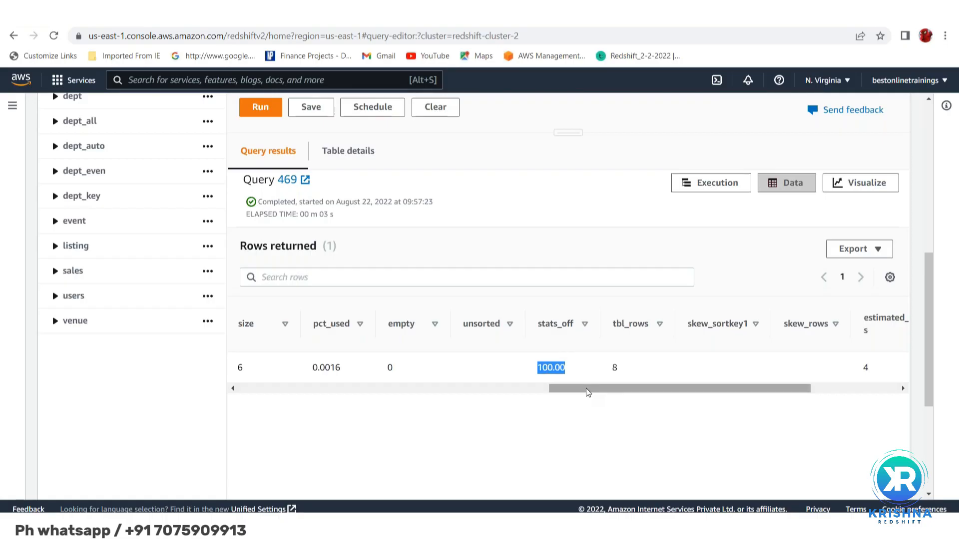
pyautogui.moveTo(585, 388); pyautogui.dragTo(249, 367)
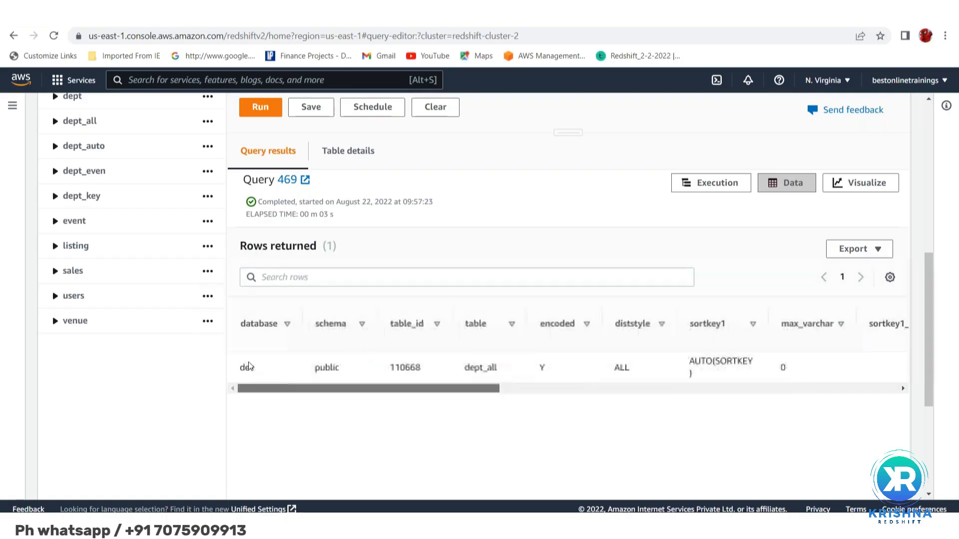
# Insert two blank lines above the "show table dept_all" statement in the practice test script and place the cursor on line 45
pyautogui.scroll(1, 359, 318)
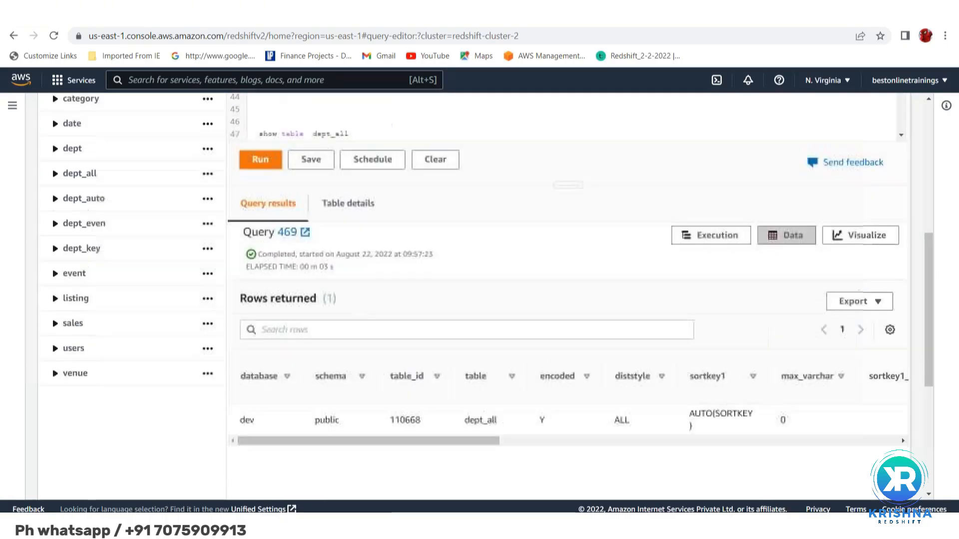
pyautogui.scroll(3, 370, 372)
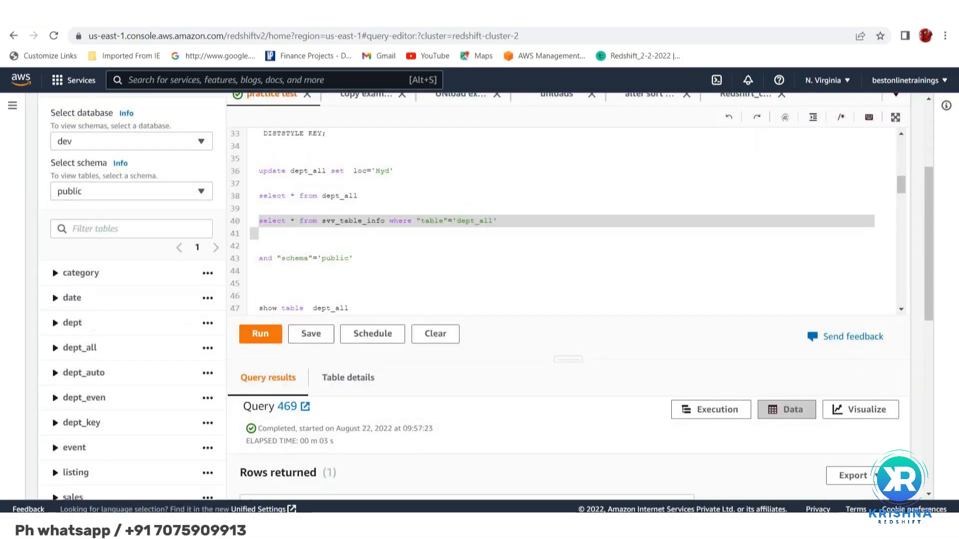
pyautogui.scroll(-1, 251, 289)
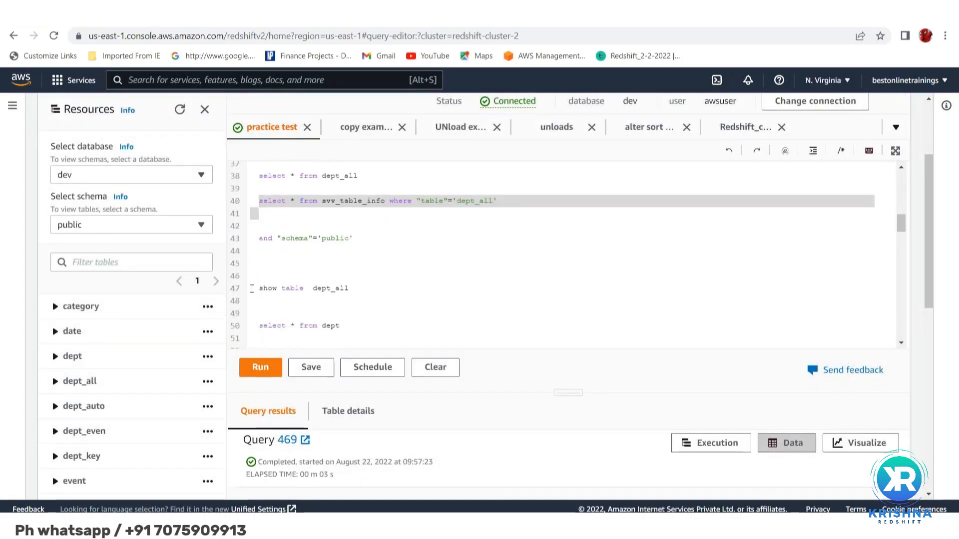
pyautogui.click(251, 289)
pyautogui.tripleClick(252, 289)
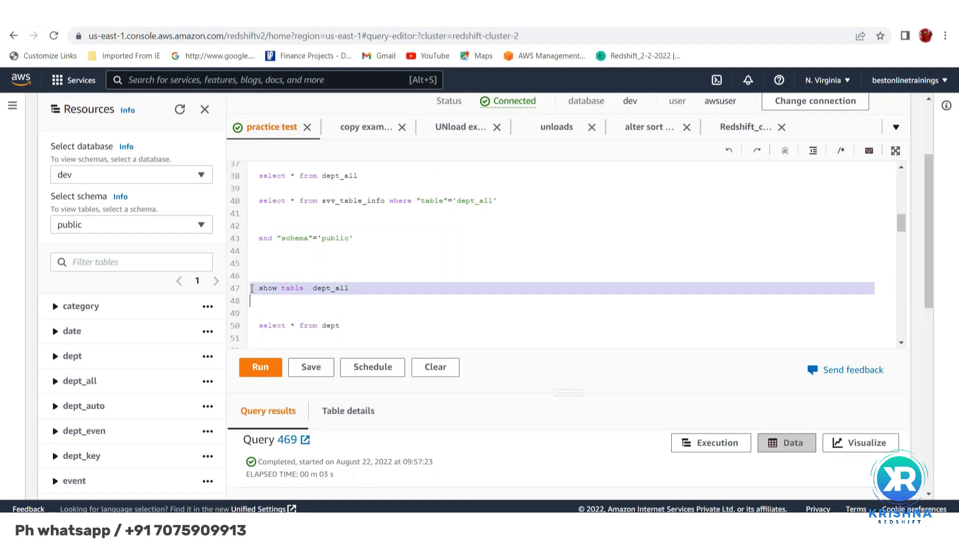
pyautogui.click(266, 279)
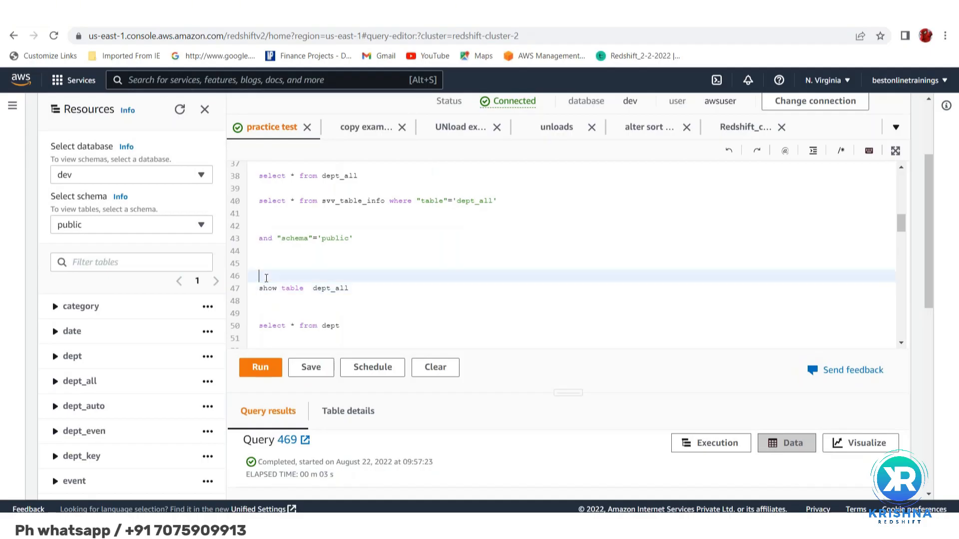
pyautogui.press('Return')
pyautogui.press('Return')
pyautogui.press('Up')
pyautogui.press('Up')
pyautogui.press('Up')
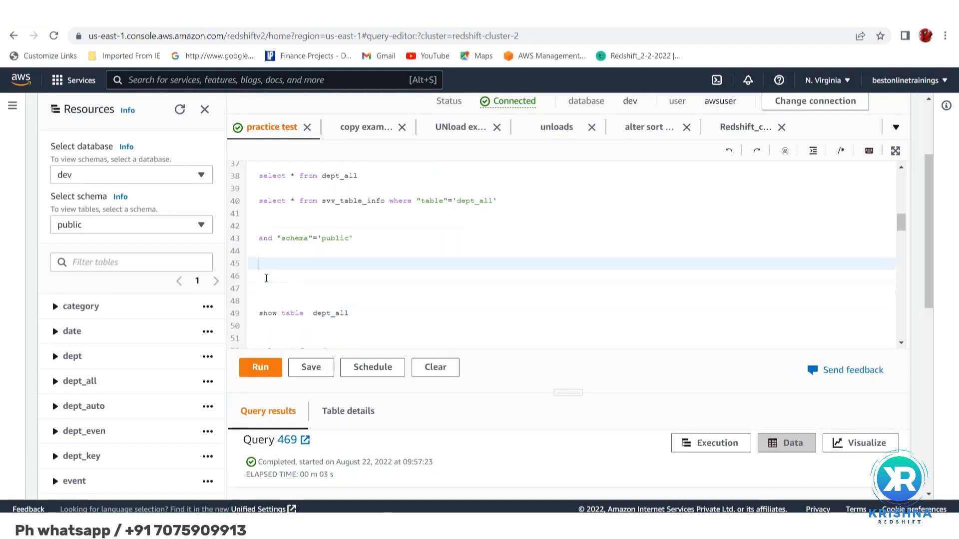
# Write the statement "Analyse dept_all" on line 45, reusing the table name from the show table statement, and select it
pyautogui.write('Analyse')
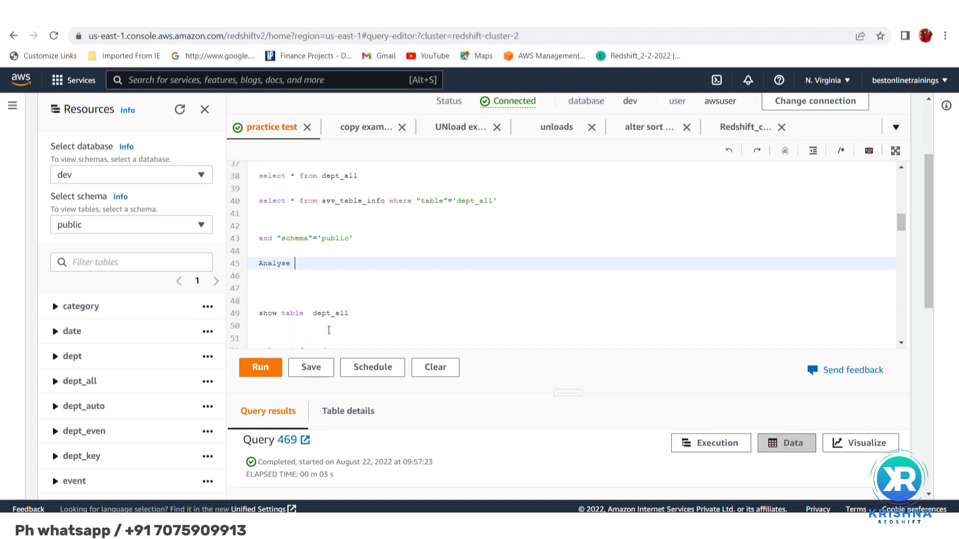
pyautogui.doubleClick(321, 313)
pyautogui.hotkey('ctrl', 'c')
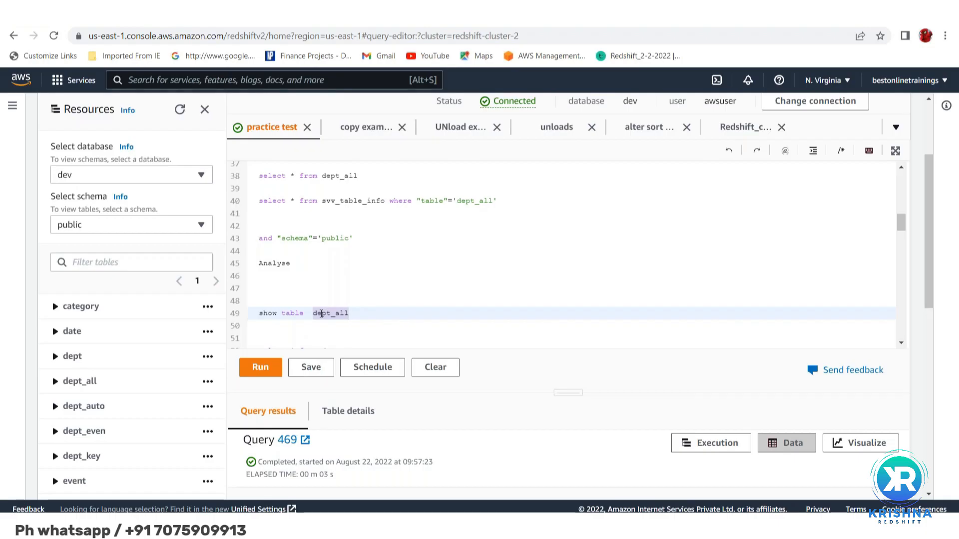
pyautogui.click(299, 264)
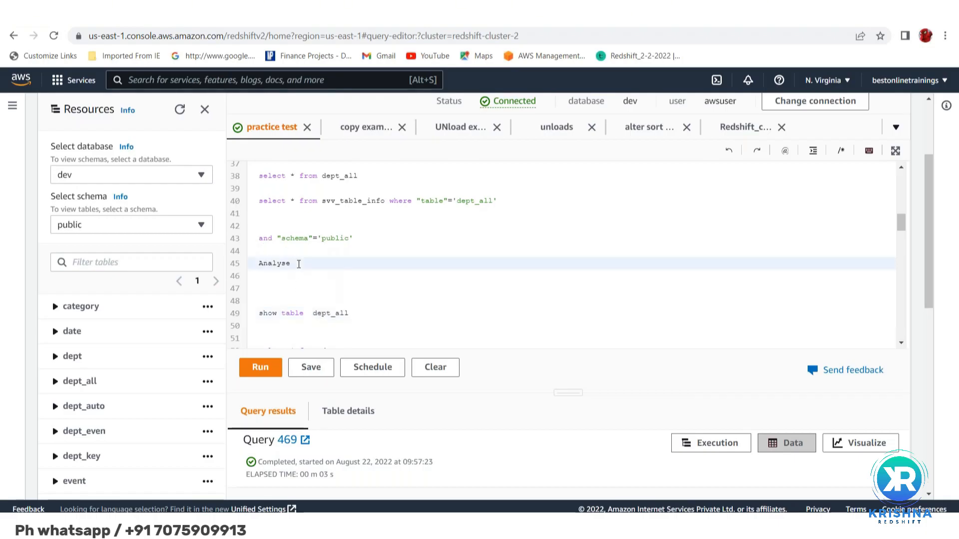
pyautogui.hotkey('ctrl', 'v')
pyautogui.hotkey('shift', 'Up')
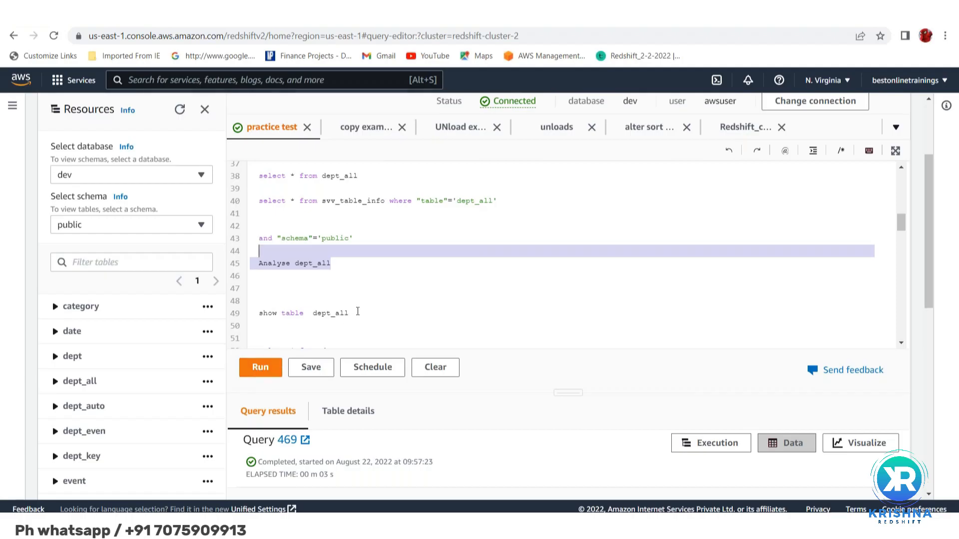
# Change the table filter in the svv_table_info query on line 40 to 'dept' and run only that query
pyautogui.scroll(-3, 357, 311)
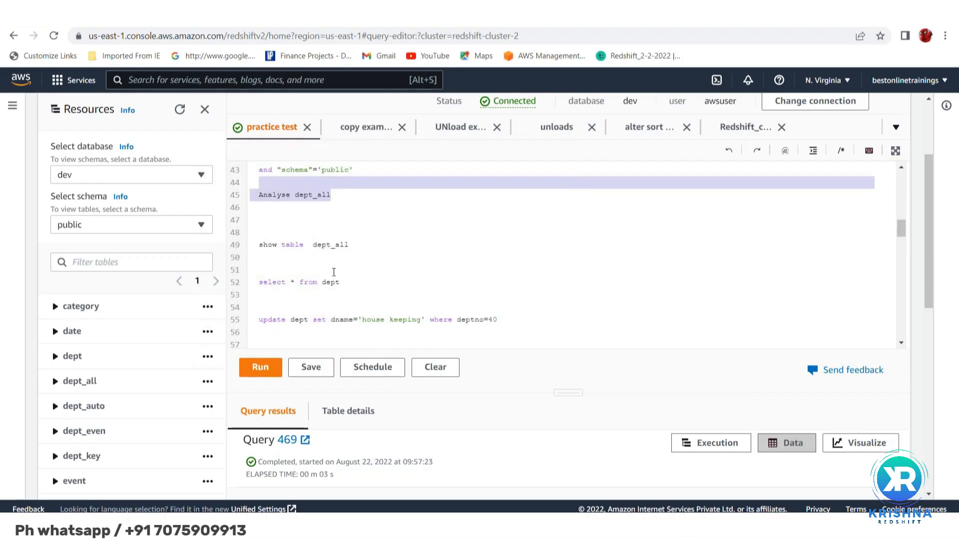
pyautogui.scroll(3, 334, 272)
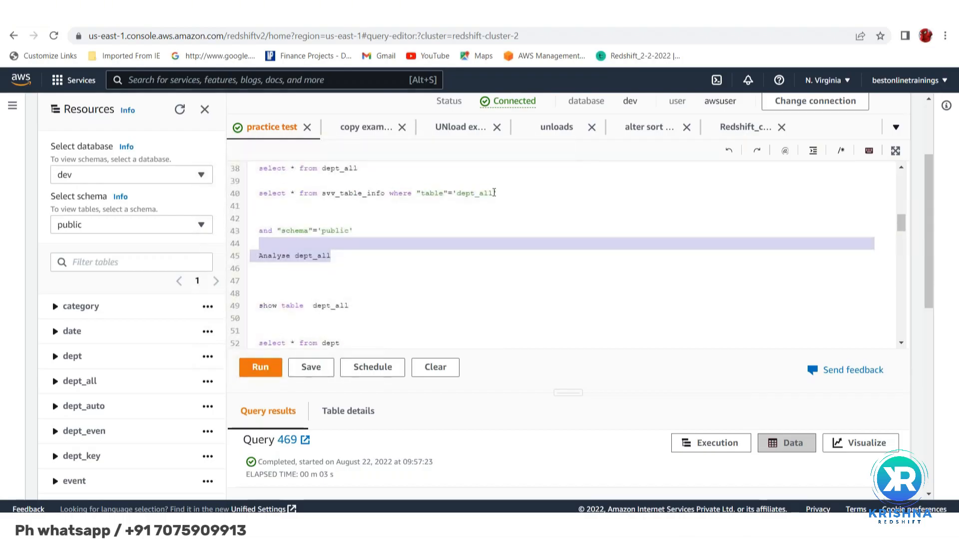
pyautogui.click(494, 193)
pyautogui.press('BackSpace')
pyautogui.press('BackSpace')
pyautogui.press('BackSpace')
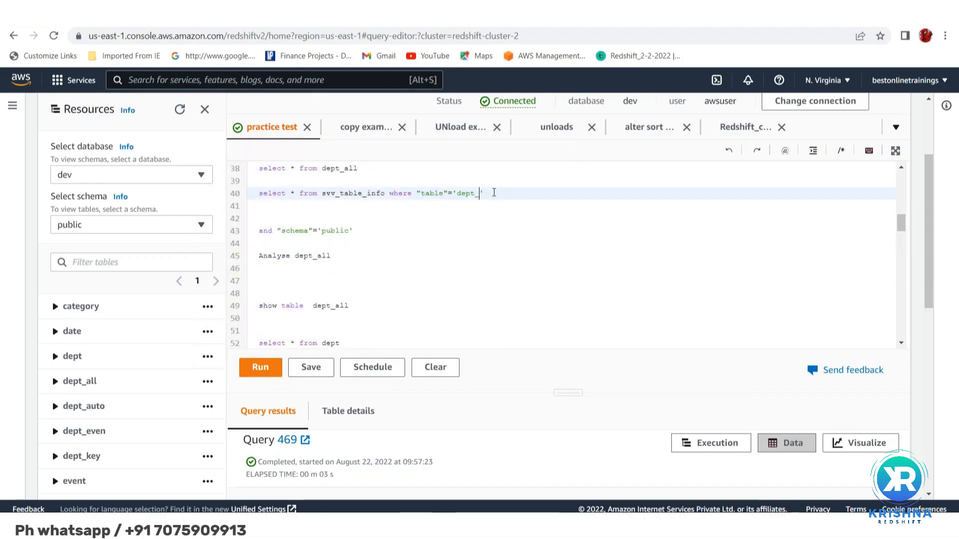
pyautogui.press('BackSpace')
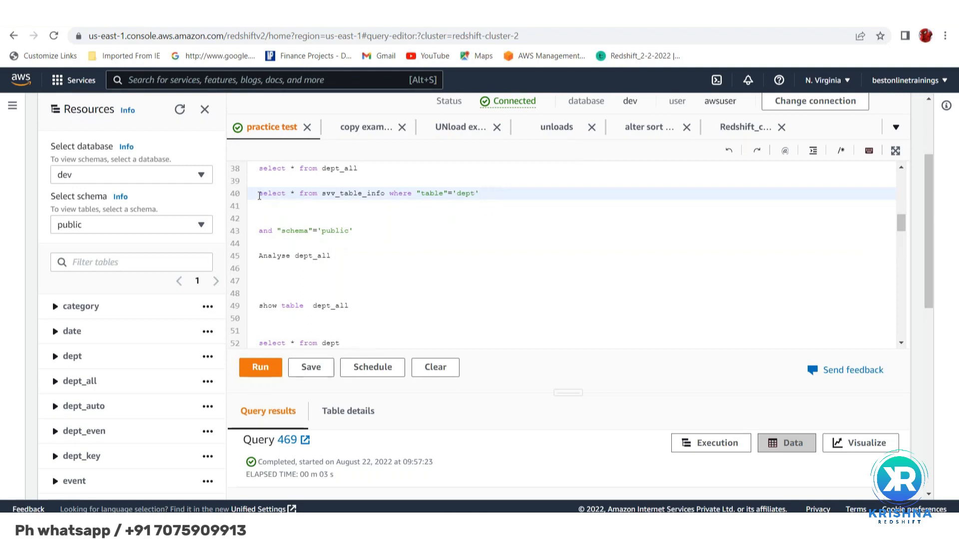
pyautogui.tripleClick(260, 195)
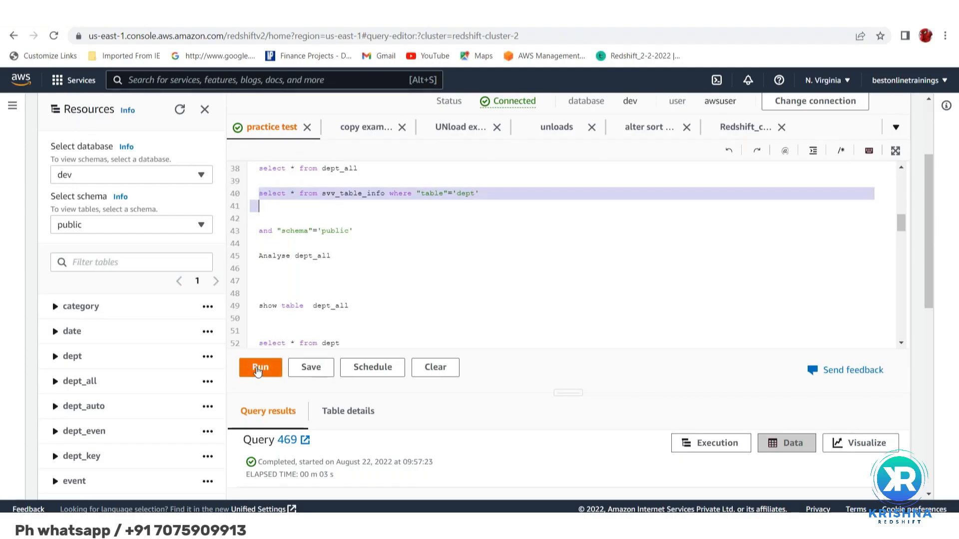
pyautogui.click(259, 369)
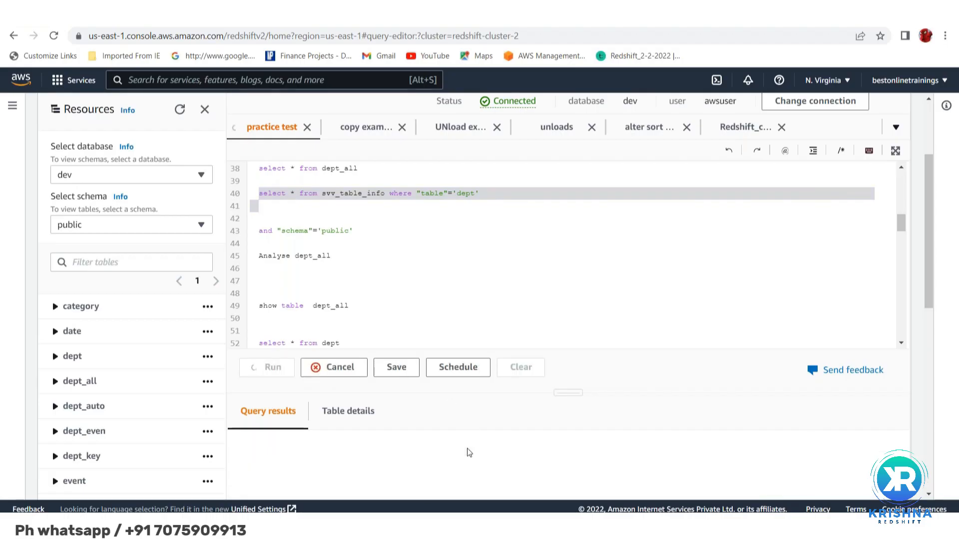
# Examine the svv_table_info result for dept, highlighting the table name and its stats_off value
pyautogui.scroll(-3, 468, 453)
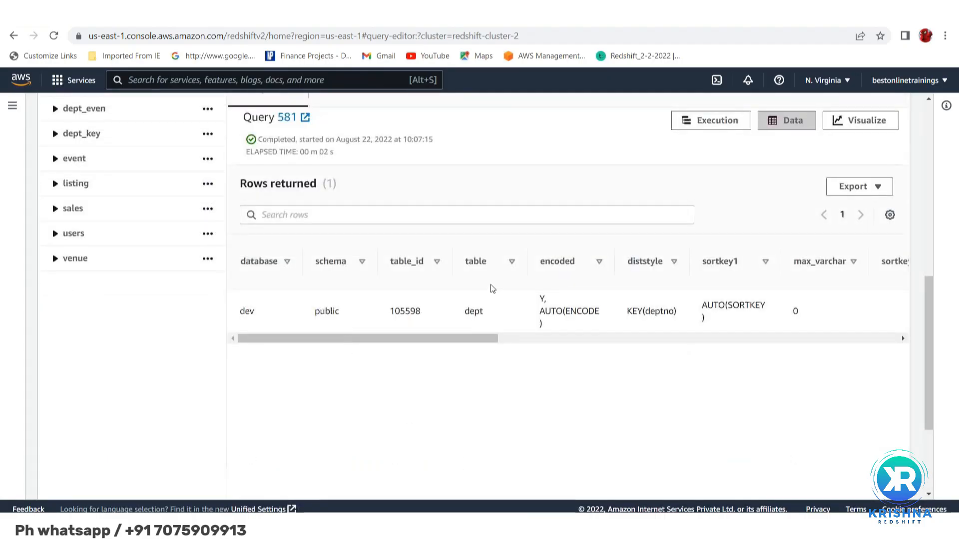
pyautogui.doubleClick(474, 312)
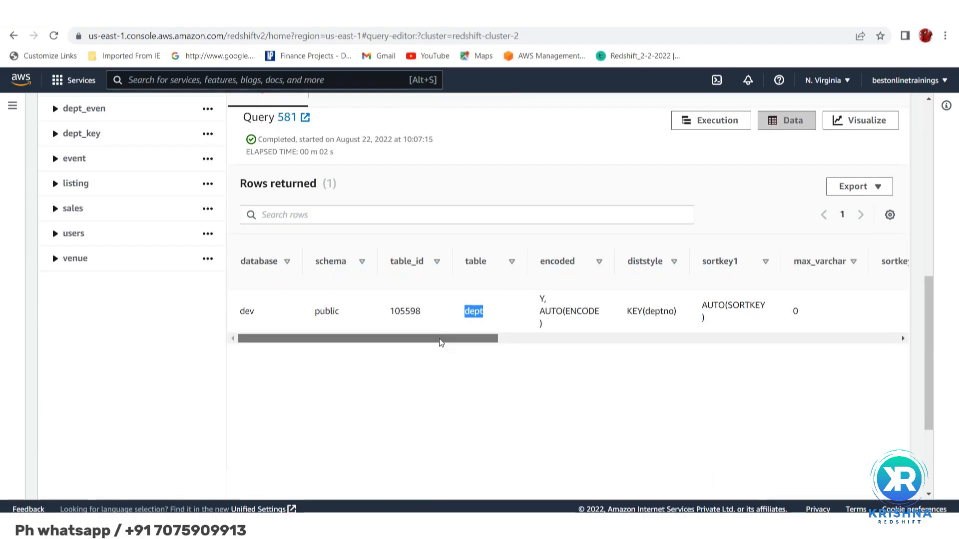
pyautogui.moveTo(441, 342); pyautogui.dragTo(711, 342)
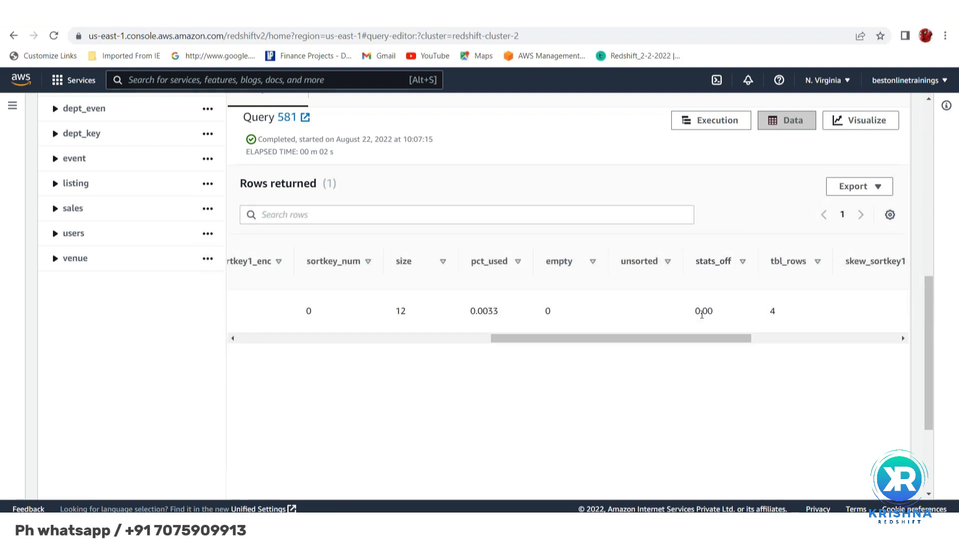
pyautogui.doubleClick(701, 313)
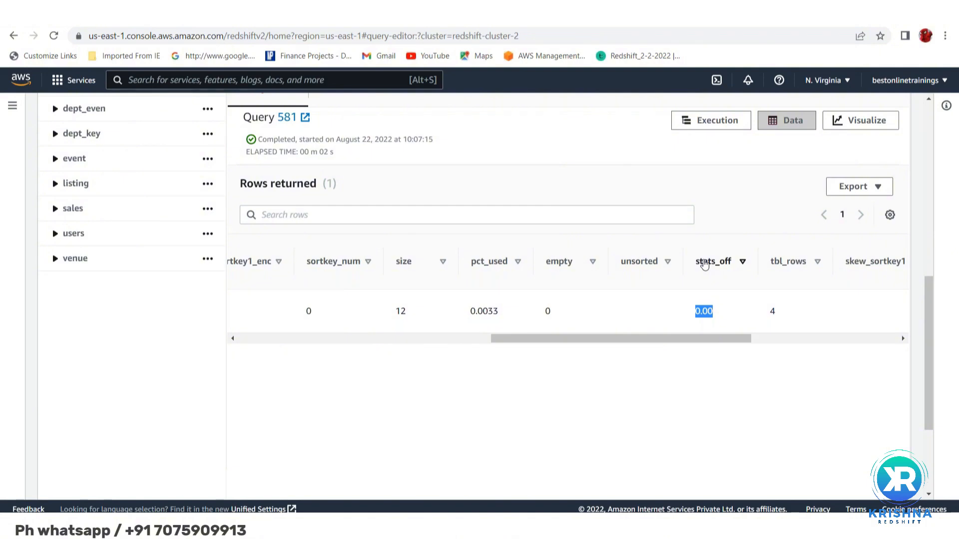
pyautogui.hscroll(-10, 704, 265)
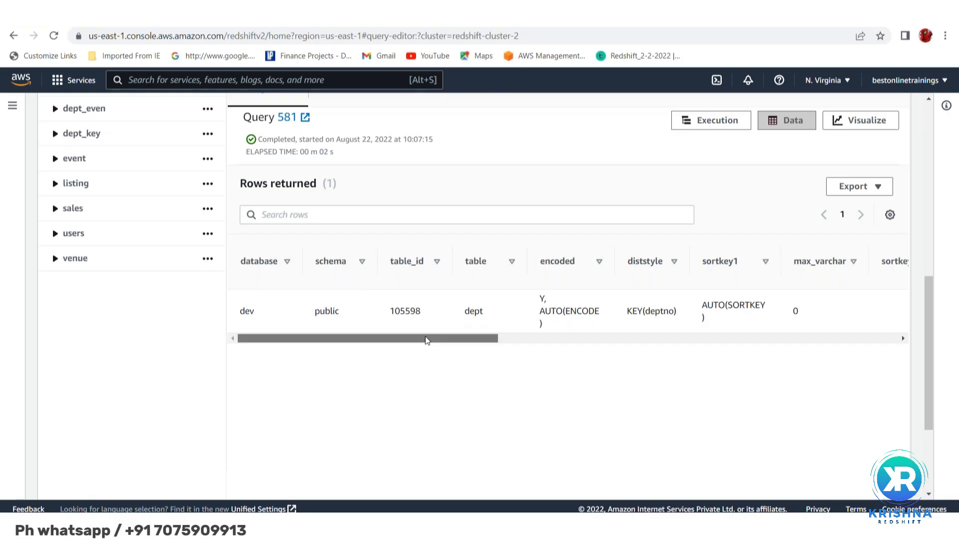
pyautogui.moveTo(427, 340); pyautogui.dragTo(722, 342)
pyautogui.doubleClick(592, 311)
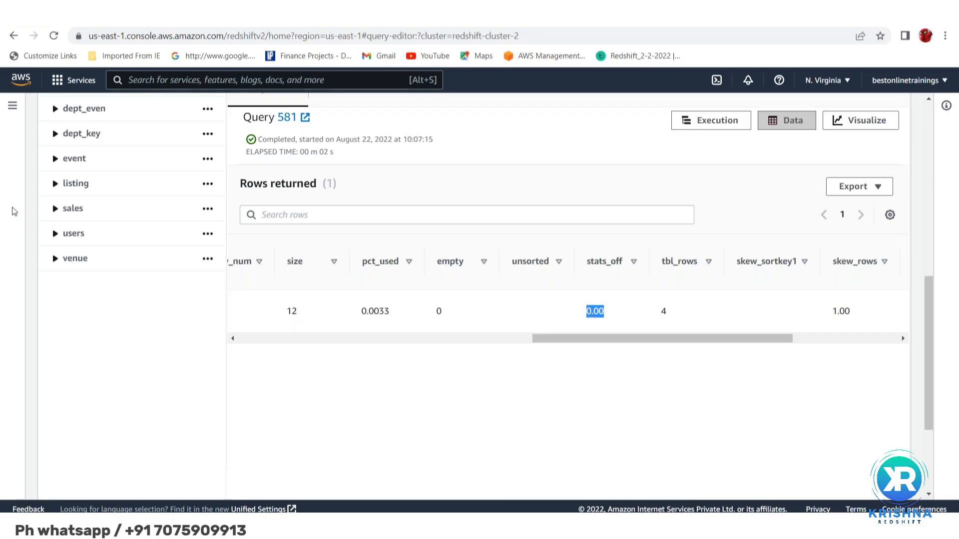
pyautogui.hotkey('alt', 'Tab')
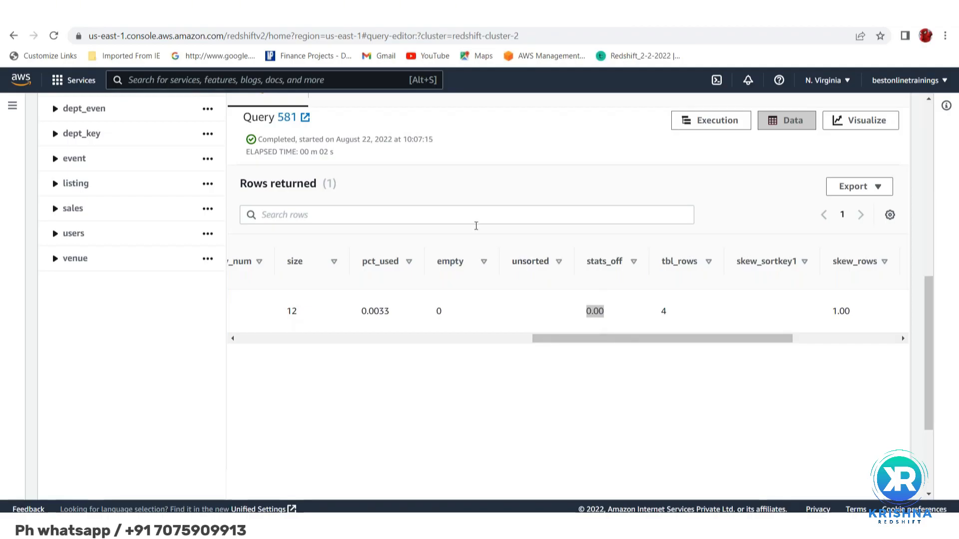
# Change the table filter in the svv_table_info query on line 40 back to 'dept_all' and run only that query
pyautogui.scroll(1, 482, 330)
pyautogui.scroll(10, 484, 333)
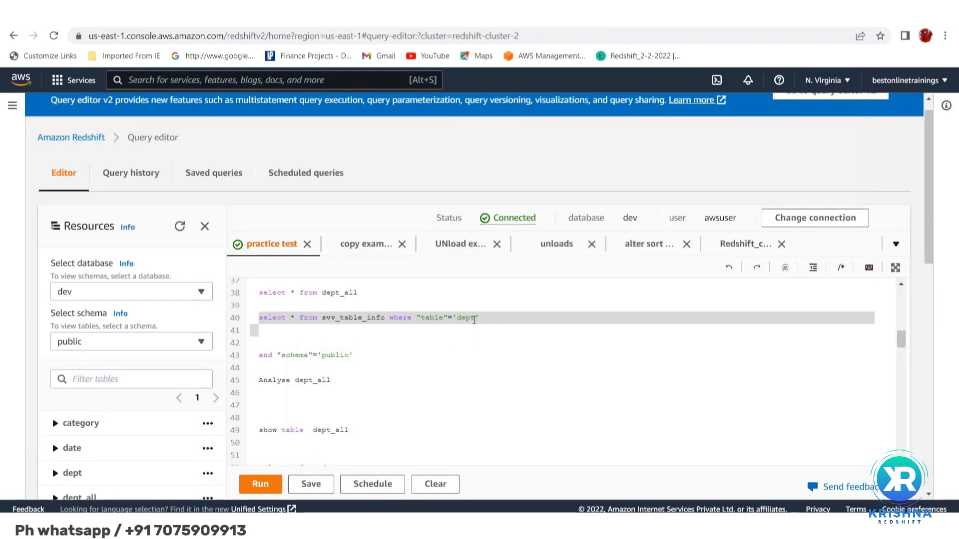
pyautogui.click(475, 318)
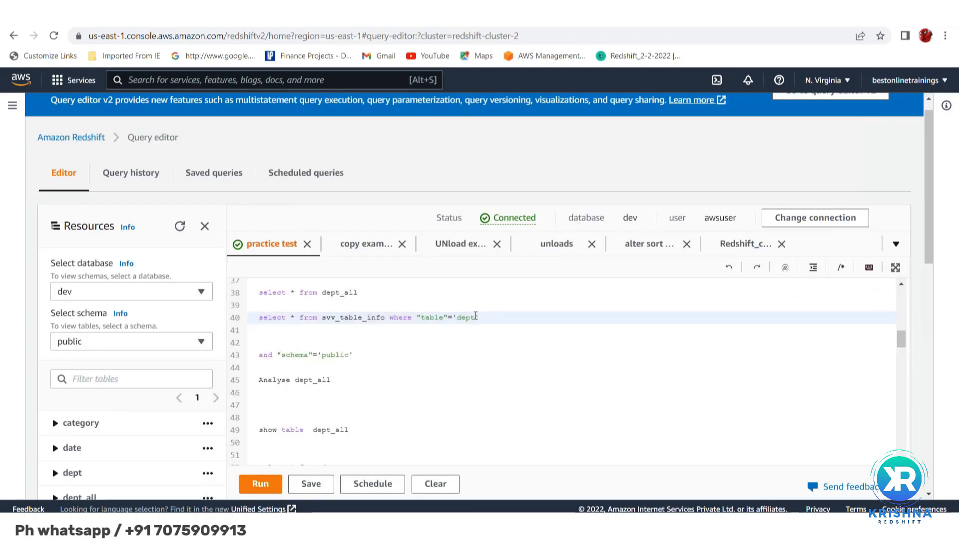
pyautogui.write('_all')
pyautogui.hotkey('shift', 'Up')
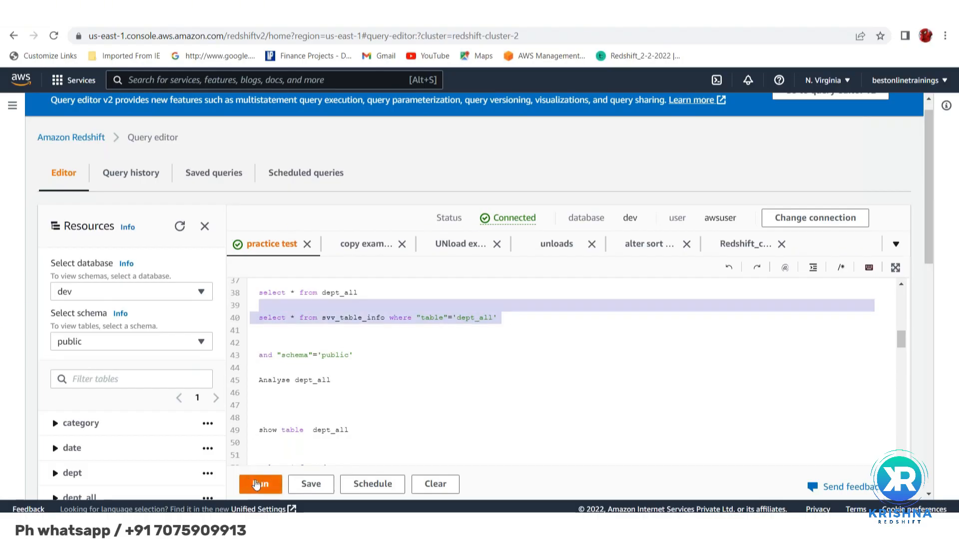
pyautogui.click(256, 485)
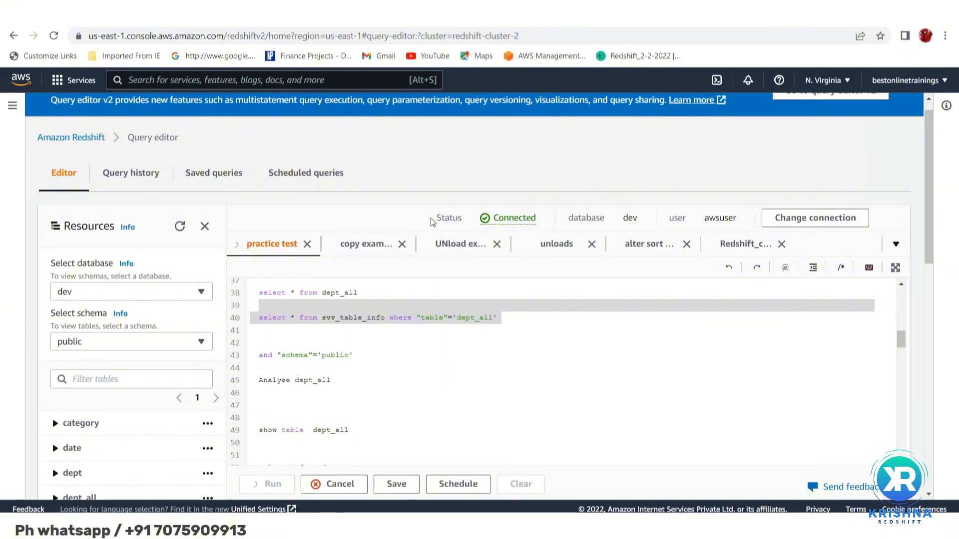
# Examine the svv_table_info result for dept_all, highlighting the table name and its stats_off value
pyautogui.scroll(-5, 422, 149)
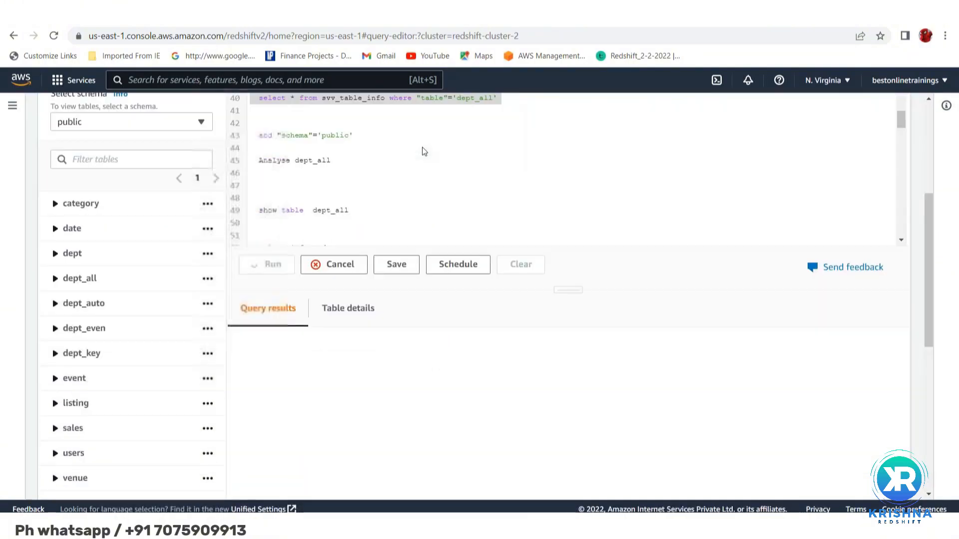
pyautogui.scroll(-2, 424, 152)
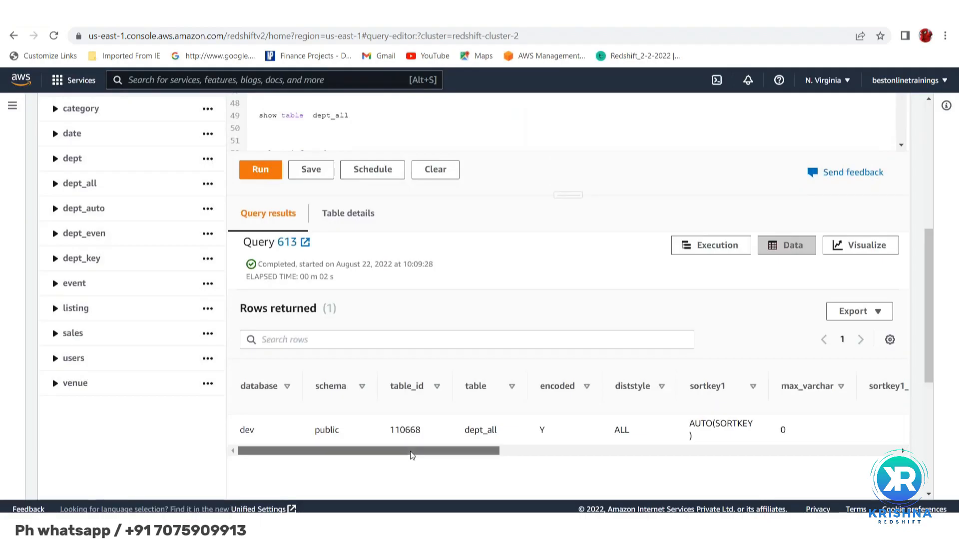
pyautogui.doubleClick(479, 430)
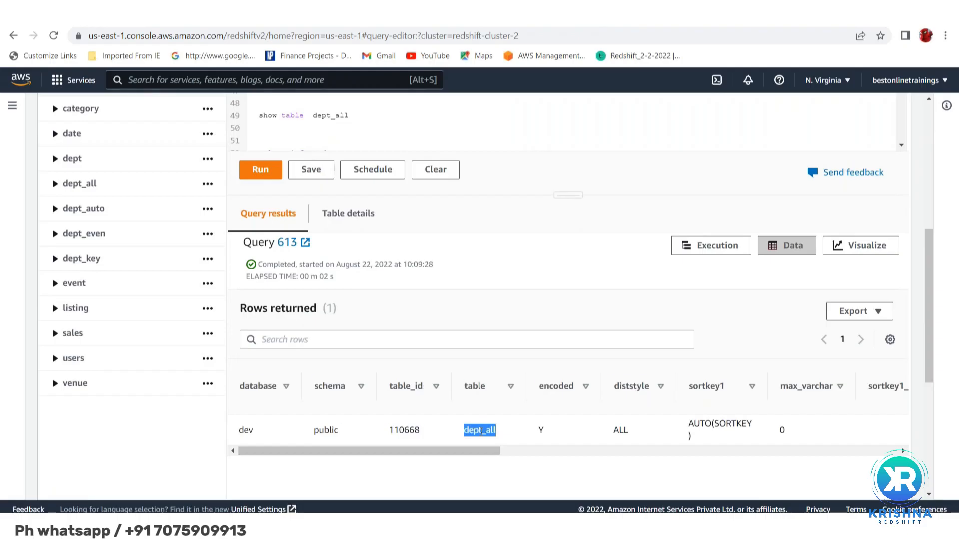
pyautogui.moveTo(481, 431); pyautogui.dragTo(455, 455)
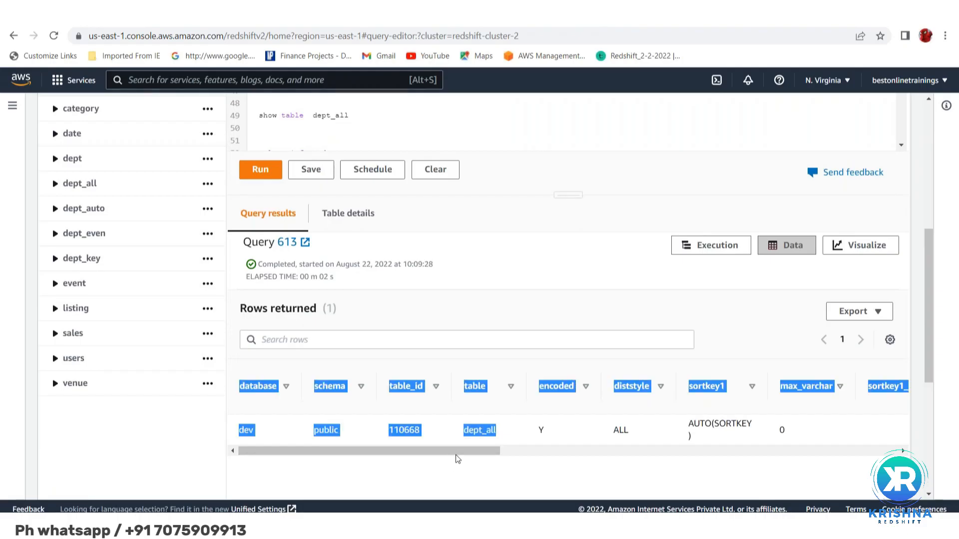
pyautogui.click(533, 464)
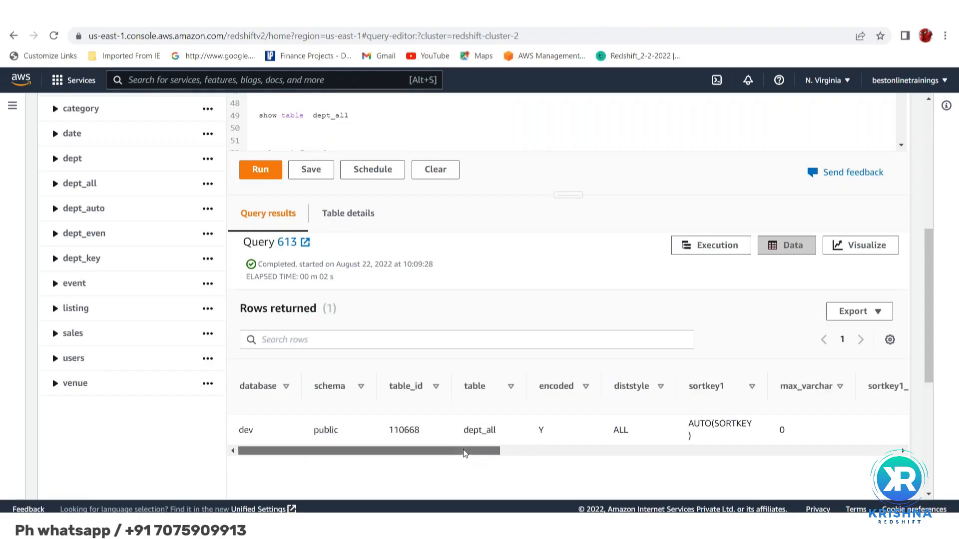
pyautogui.moveTo(461, 453); pyautogui.dragTo(730, 462)
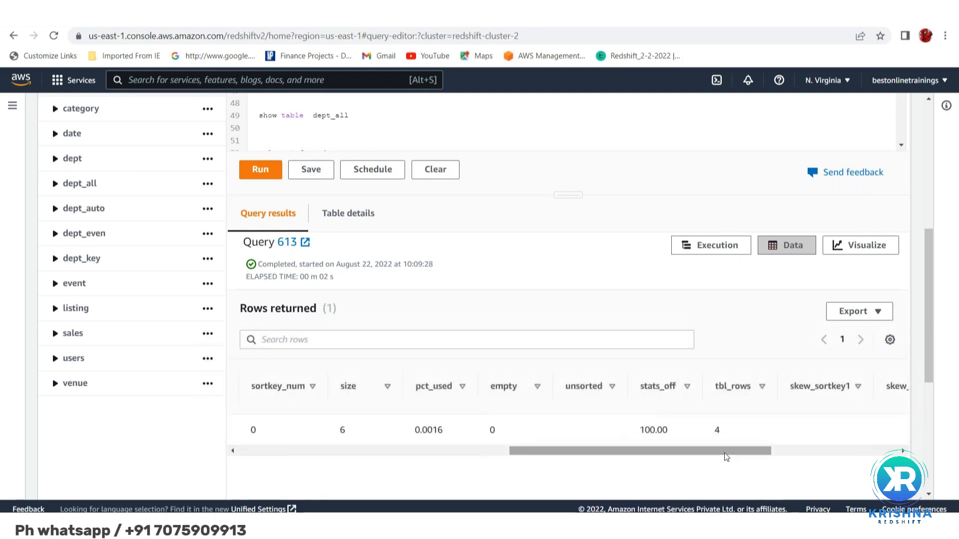
pyautogui.doubleClick(651, 430)
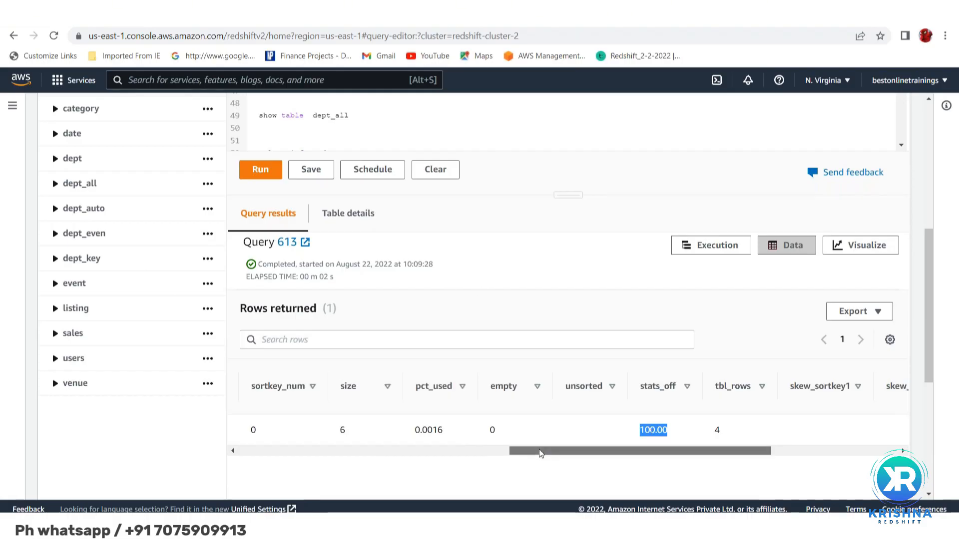
pyautogui.moveTo(540, 452); pyautogui.dragTo(203, 413)
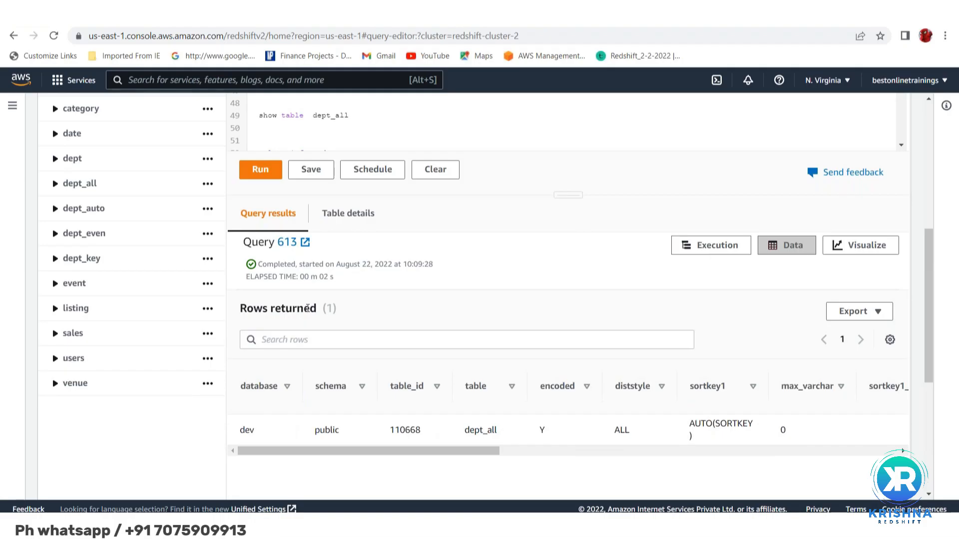
# Add the statement "analyse dept_all" on line 41, below the select from dept_all, and run only that statement
pyautogui.scroll(5, 308, 307)
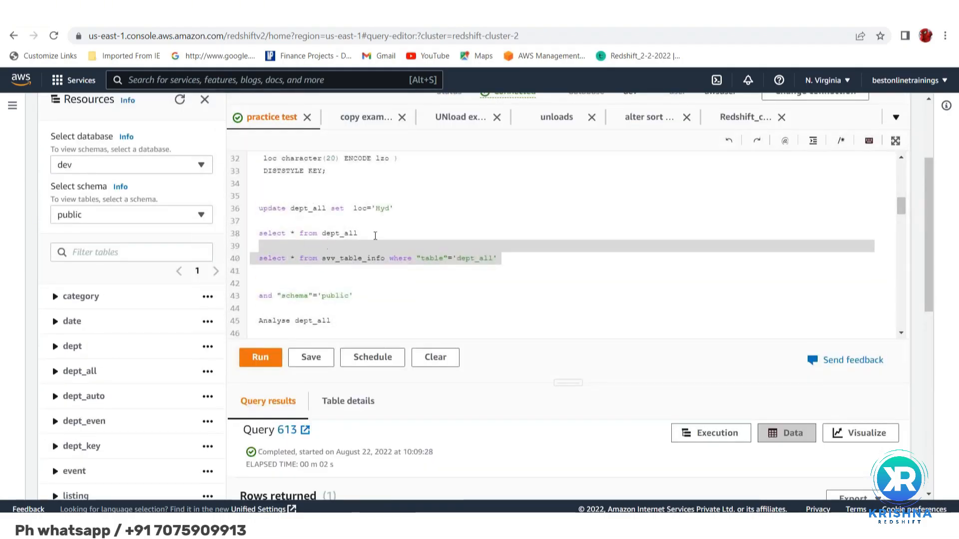
pyautogui.click(377, 235)
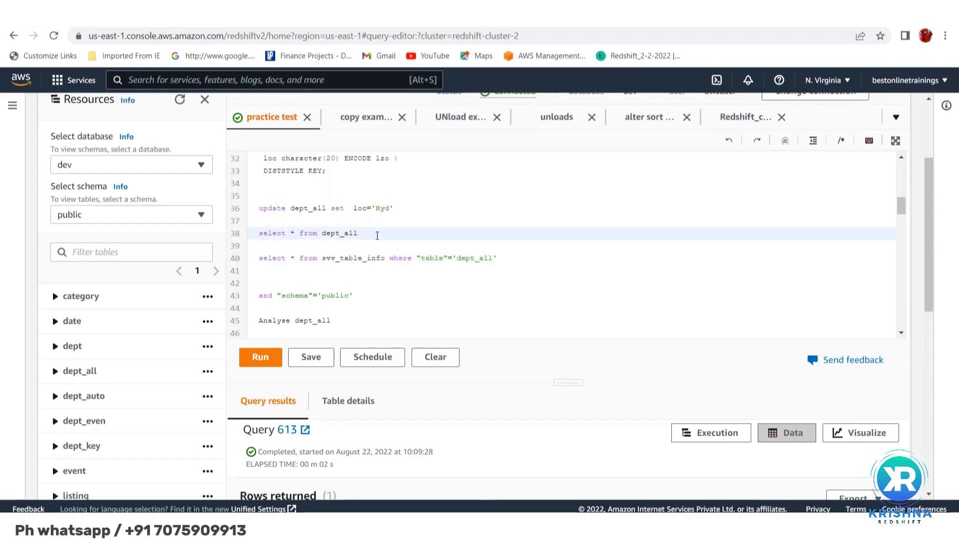
pyautogui.press('Return')
pyautogui.press('Return')
pyautogui.press('Return')
pyautogui.write('ana')
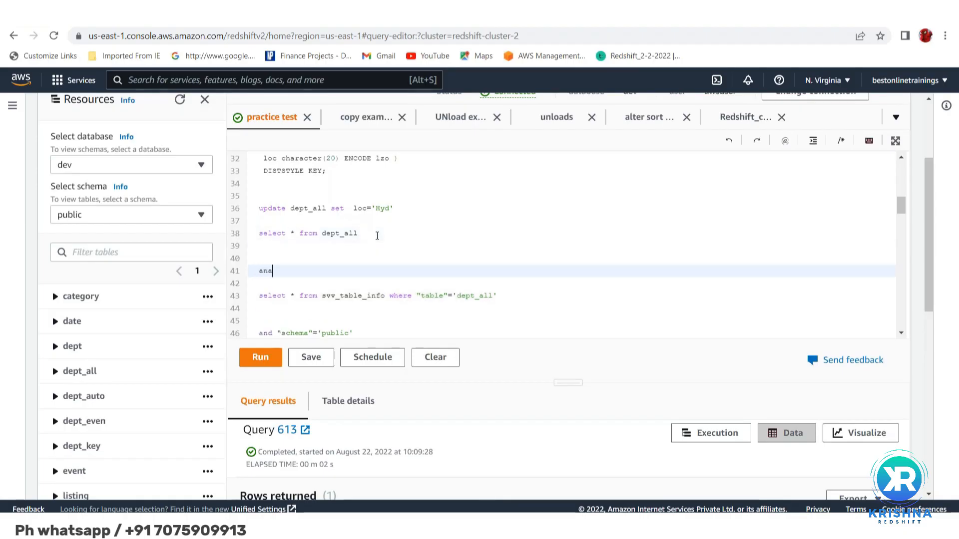
pyautogui.write('lys')
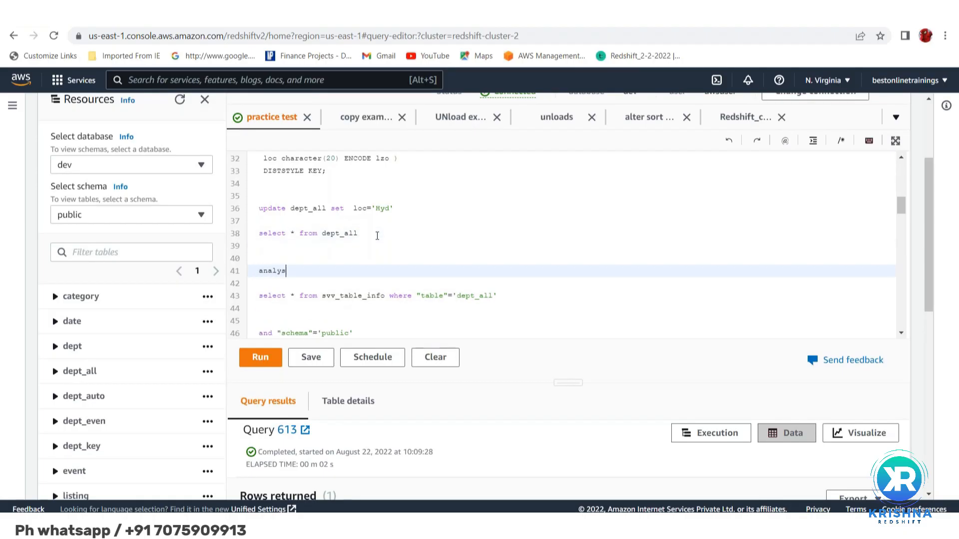
pyautogui.write('e dept_all')
pyautogui.hotkey('shift', 'Up')
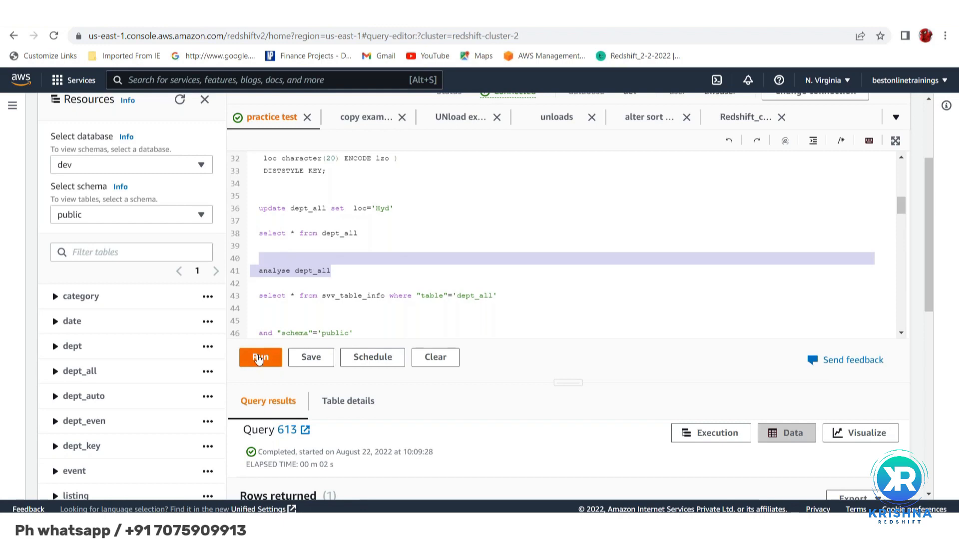
pyautogui.click(258, 359)
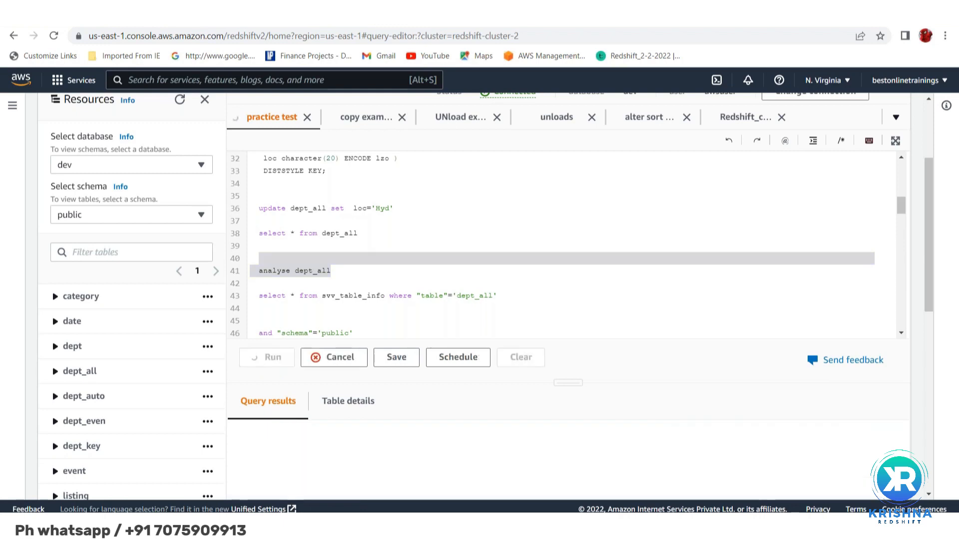
# Rerun only the svv_table_info query for 'dept_all' on line 43
pyautogui.scroll(-3, 442, 458)
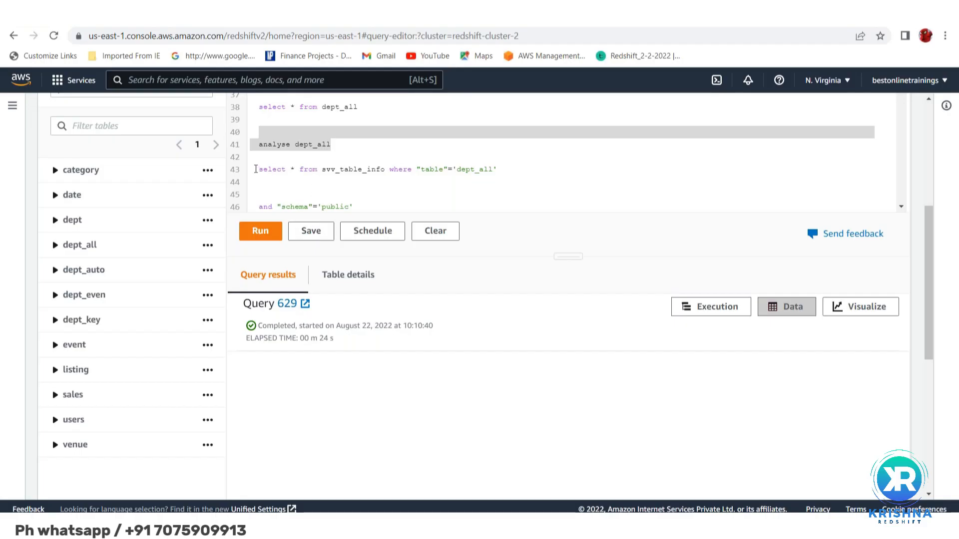
pyautogui.click(255, 170)
pyautogui.tripleClick(256, 170)
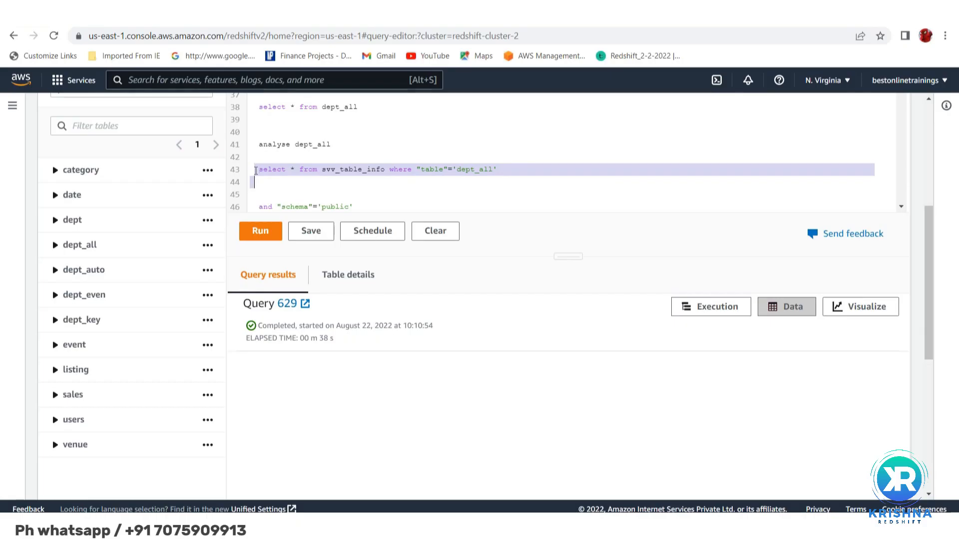
pyautogui.click(259, 232)
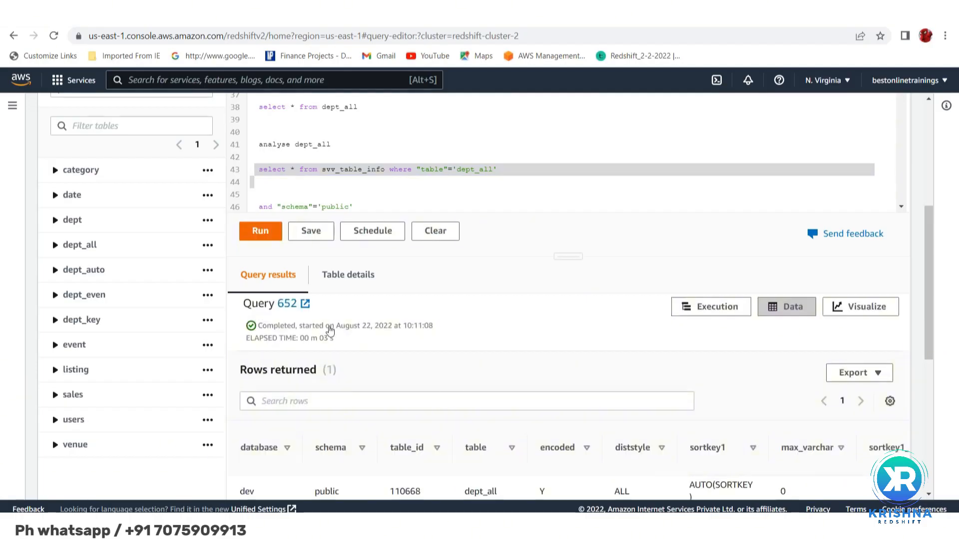
# Check the refreshed dept_all statistics, highlighting stats_off and comparing tbl_rows with estimated_visible_rows
pyautogui.scroll(-1, 440, 395)
pyautogui.scroll(-2, 387, 406)
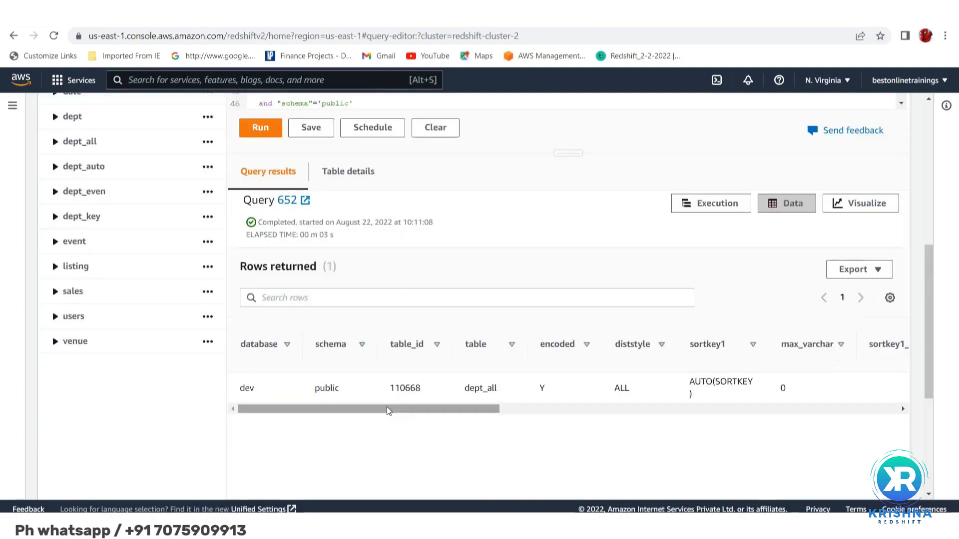
pyautogui.moveTo(385, 408); pyautogui.dragTo(620, 424)
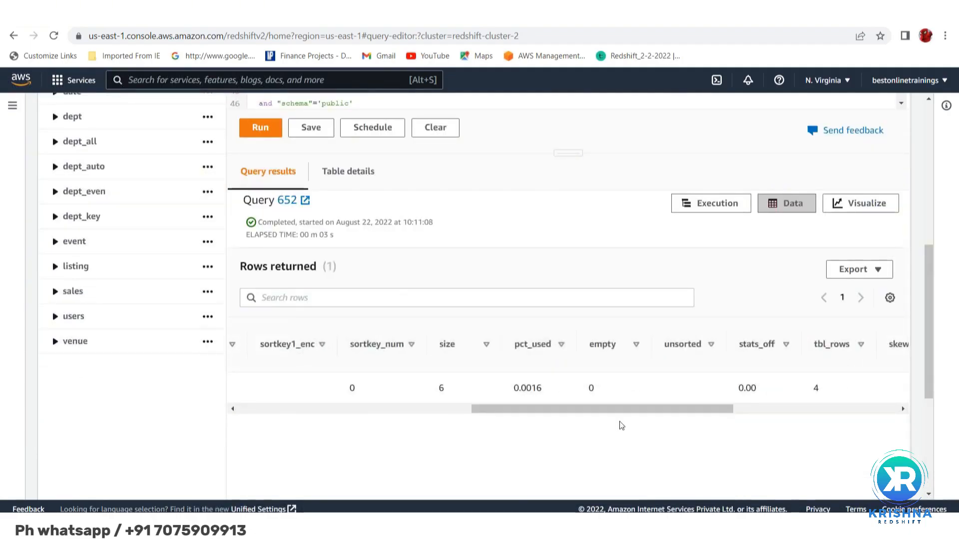
pyautogui.doubleClick(747, 388)
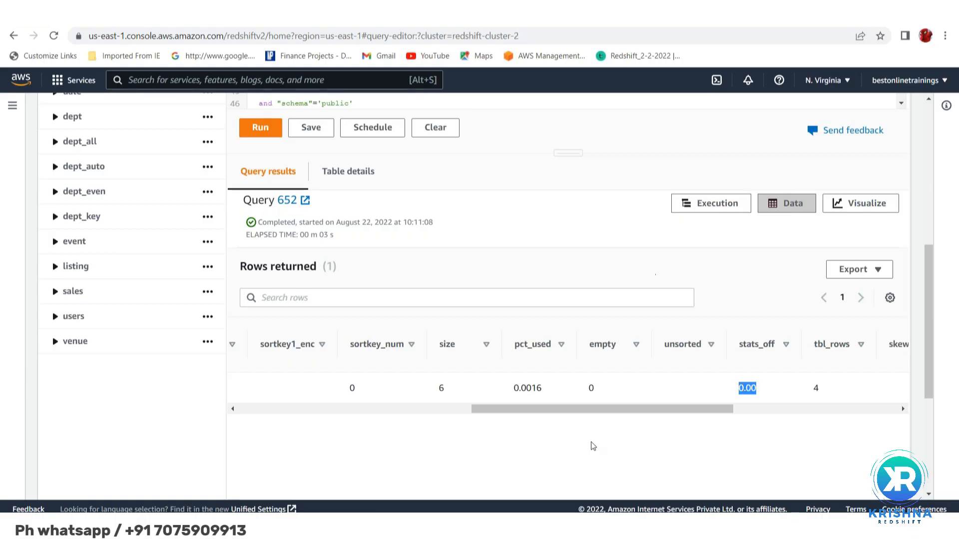
pyautogui.moveTo(571, 409); pyautogui.dragTo(688, 402)
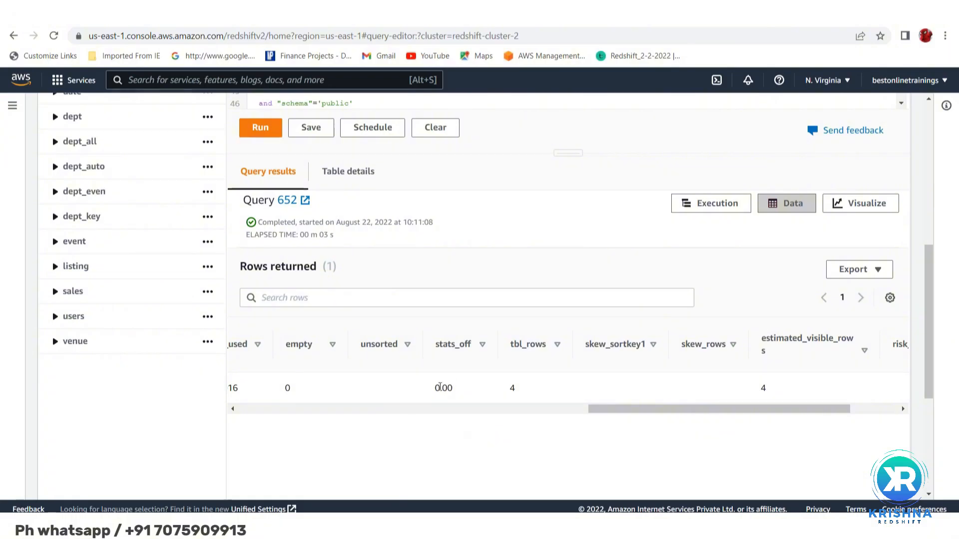
pyautogui.doubleClick(449, 387)
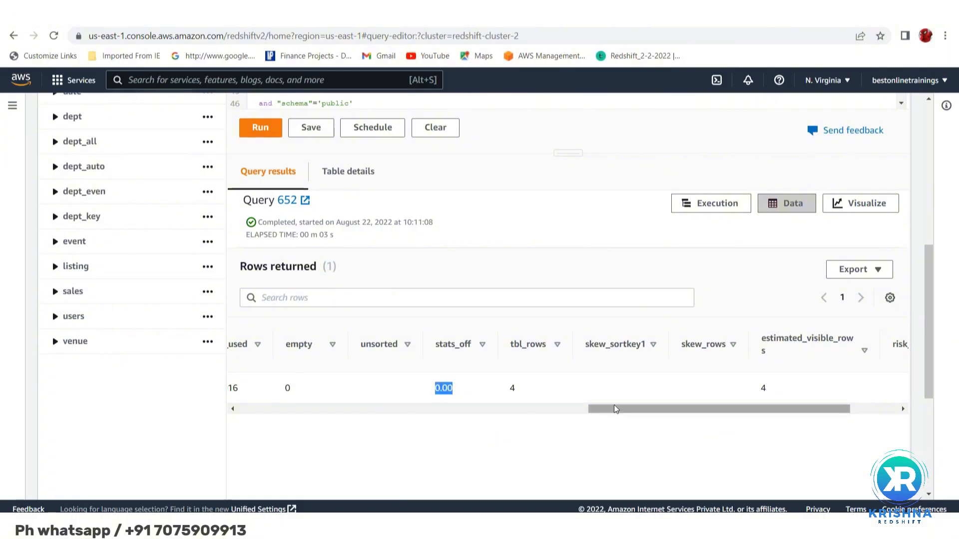
pyautogui.moveTo(615, 409); pyautogui.dragTo(478, 396)
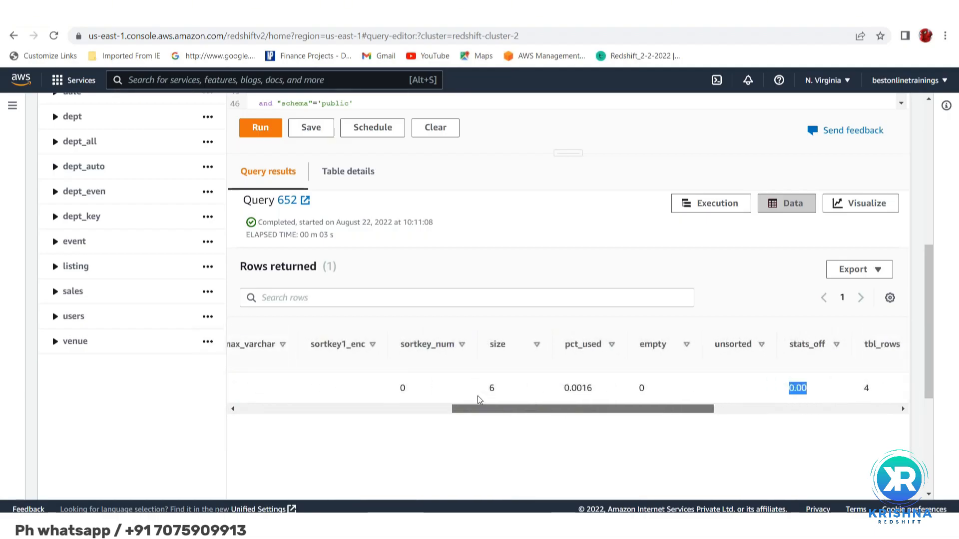
pyautogui.moveTo(477, 396); pyautogui.dragTo(582, 443)
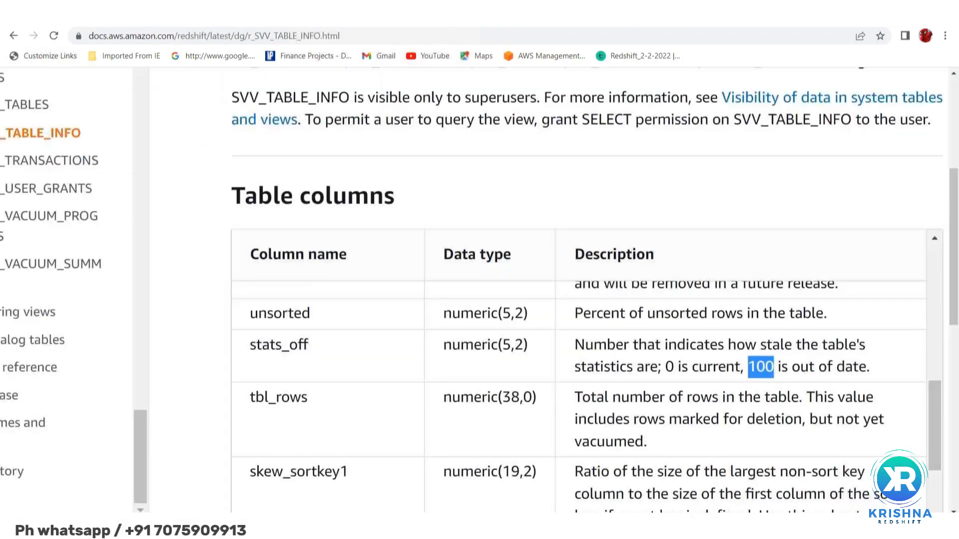
# Switch to the Google search page, search for "analyse redshift" and open the AWS documentation page "ANALYZE - Amazon Redshift"
pyautogui.click(13, 36)
pyautogui.click(204, 106)
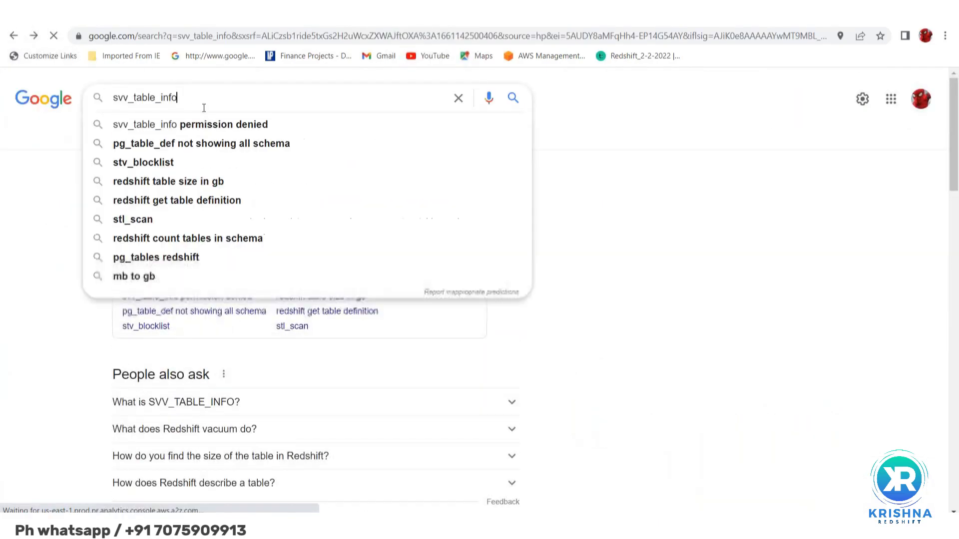
pyautogui.press('BackSpace')
pyautogui.press('BackSpace')
pyautogui.press('BackSpace')
pyautogui.press('BackSpace')
pyautogui.press('BackSpace')
pyautogui.press('BackSpace')
pyautogui.press('BackSpace')
pyautogui.press('BackSpace')
pyautogui.press('BackSpace')
pyautogui.press('BackSpace')
pyautogui.press('BackSpace')
pyautogui.press('BackSpace')
pyautogui.press('BackSpace')
pyautogui.press('BackSpace')
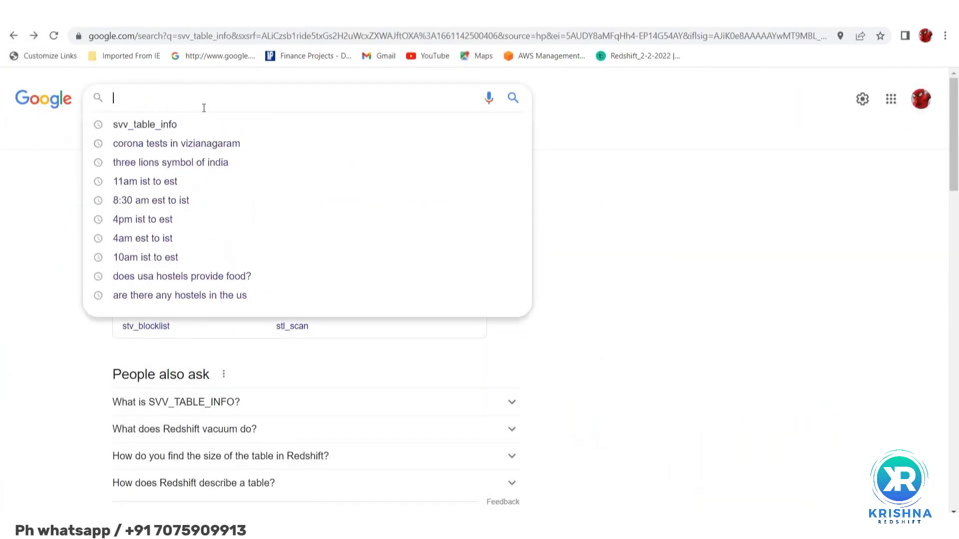
pyautogui.write('analyse')
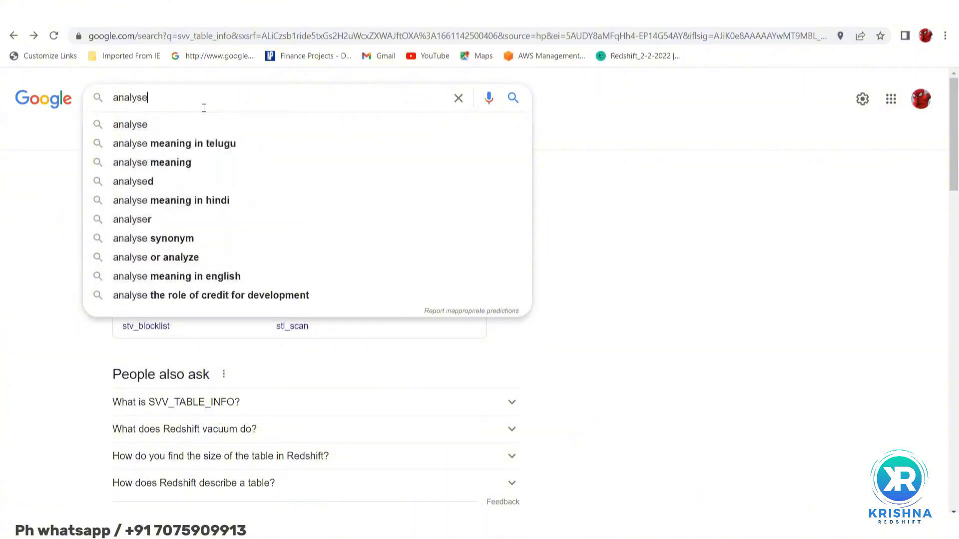
pyautogui.write(' redsh')
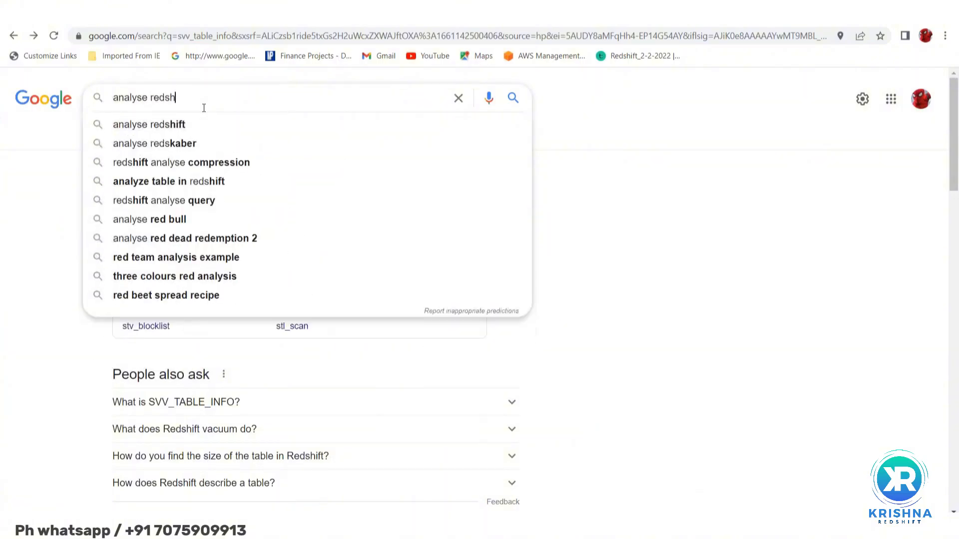
pyautogui.write('ift')
pyautogui.press('Return')
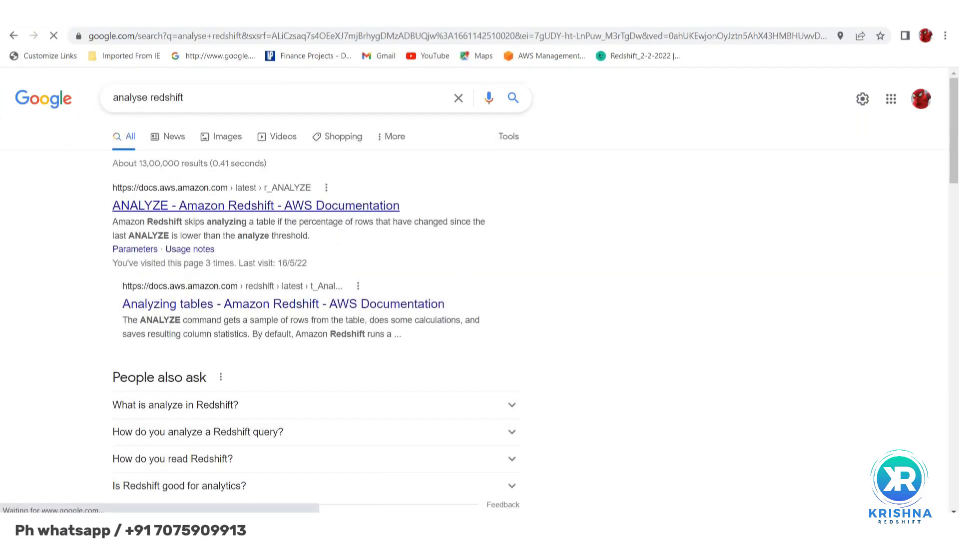
pyautogui.click(256, 205)
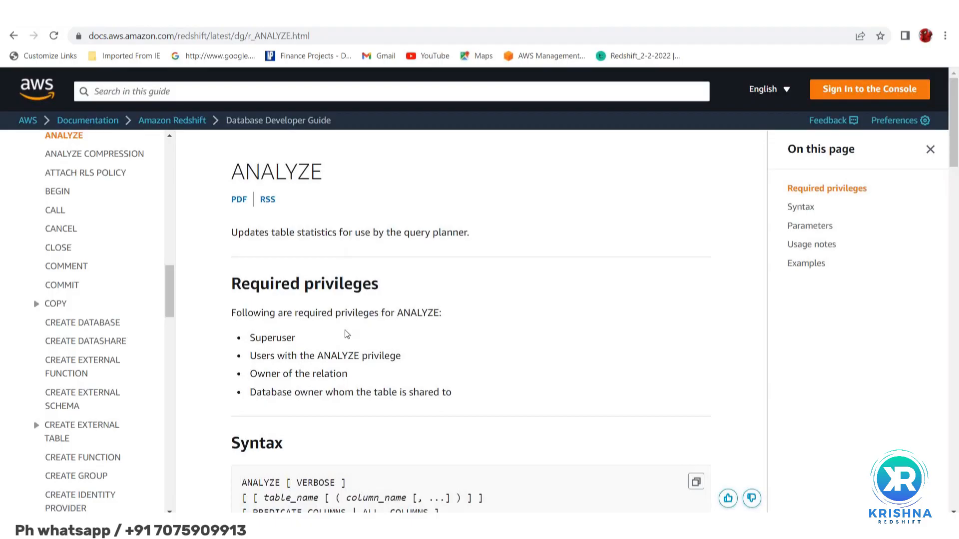
# Read the ANALYZE page from its syntax and parameters down to the Examples section, highlighting the example statement "analyze listing"
pyautogui.scroll(-4, 347, 333)
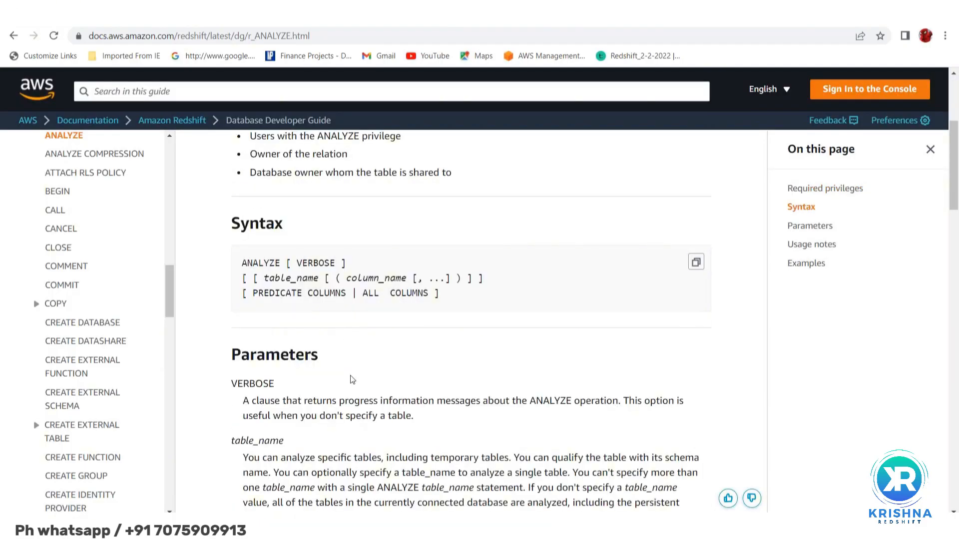
pyautogui.scroll(-5, 352, 380)
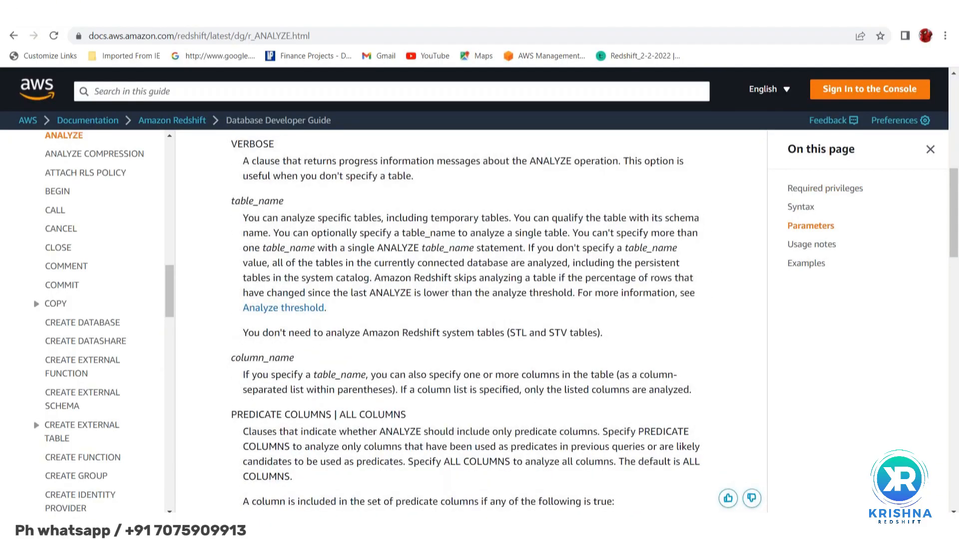
pyautogui.scroll(-5, 471, 321)
pyautogui.scroll(-1, 470, 321)
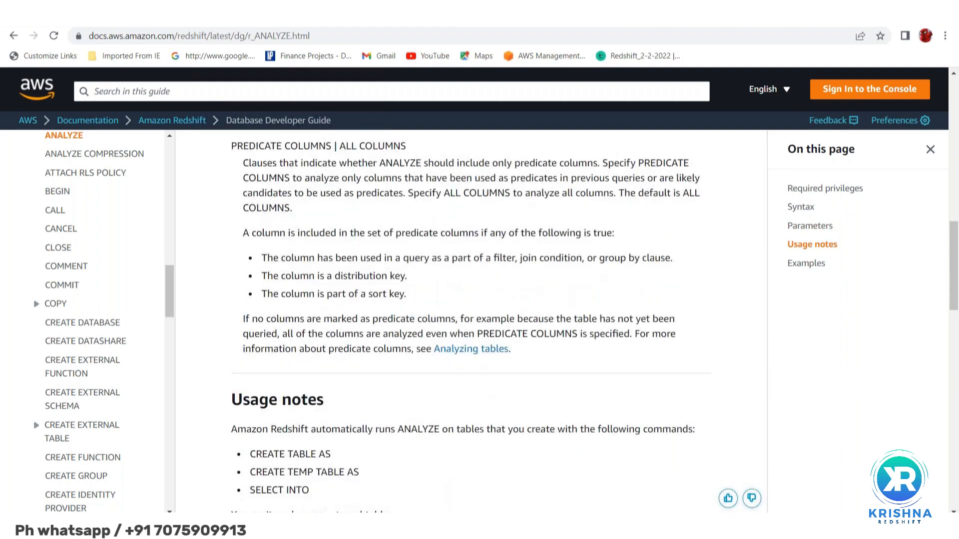
pyautogui.scroll(-10, 471, 322)
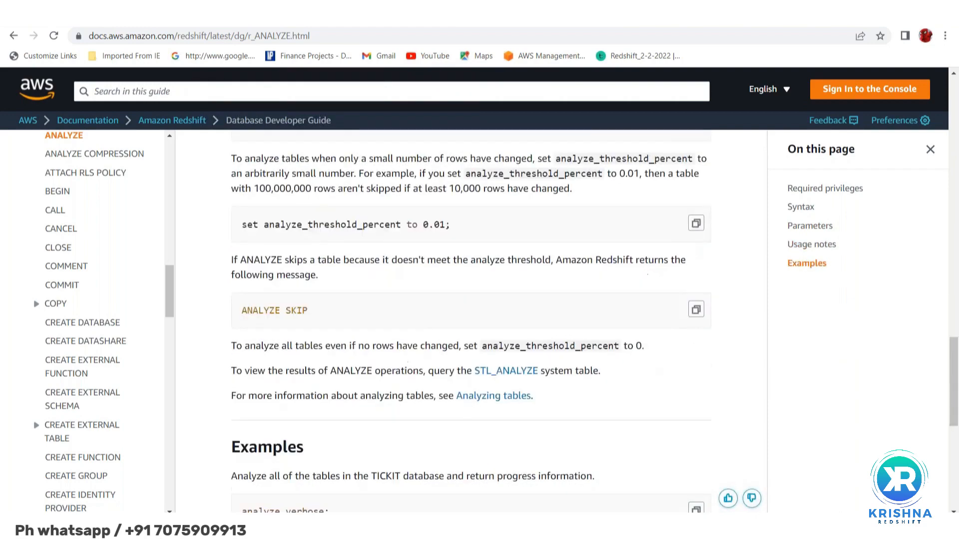
pyautogui.scroll(-4, 471, 322)
pyautogui.doubleClick(298, 366)
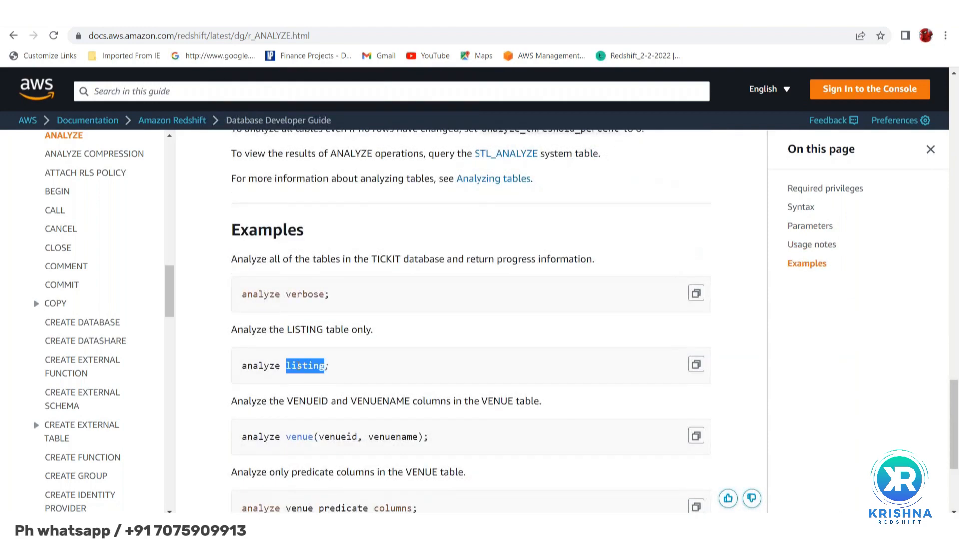
pyautogui.moveTo(242, 366); pyautogui.dragTo(324, 367)
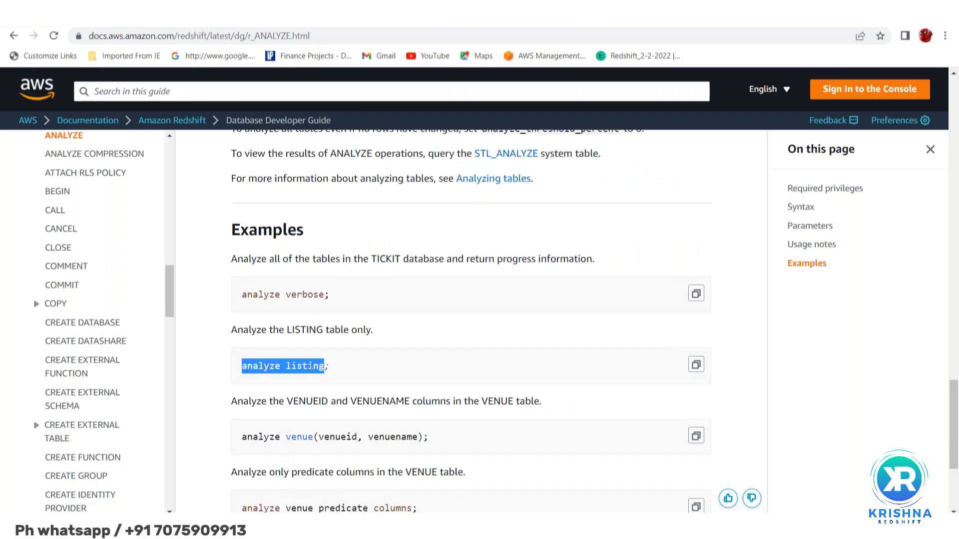
pyautogui.click(311, 368)
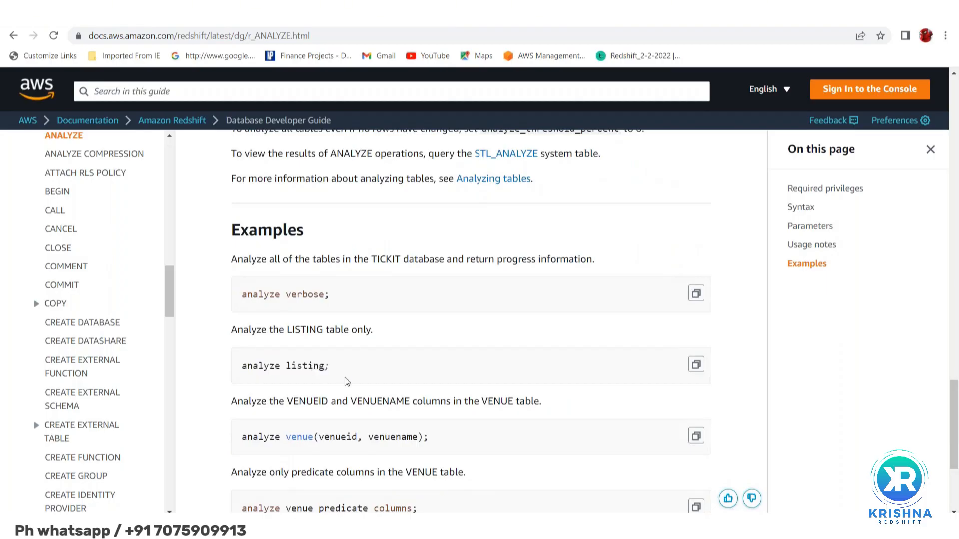
pyautogui.scroll(-1, 347, 382)
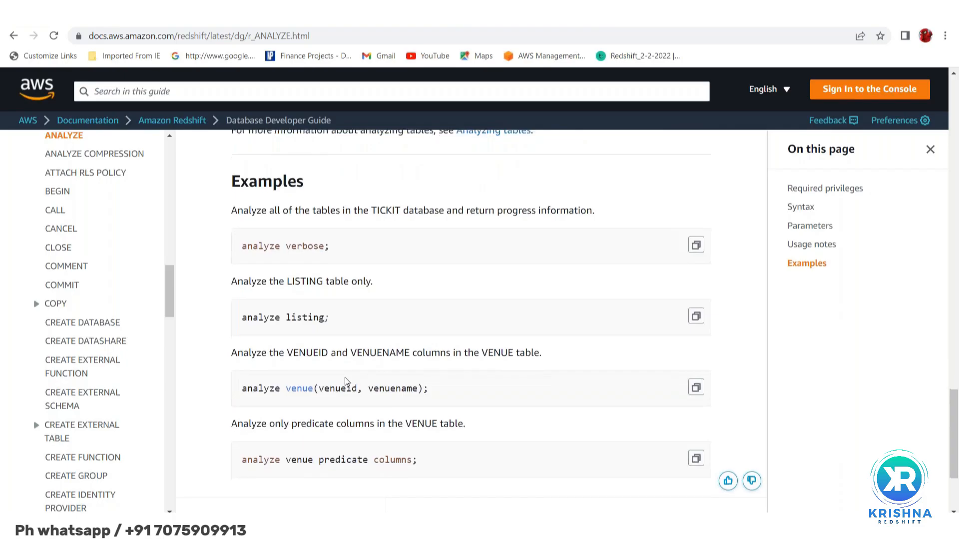
pyautogui.scroll(-1, 346, 381)
pyautogui.scroll(-1, 344, 382)
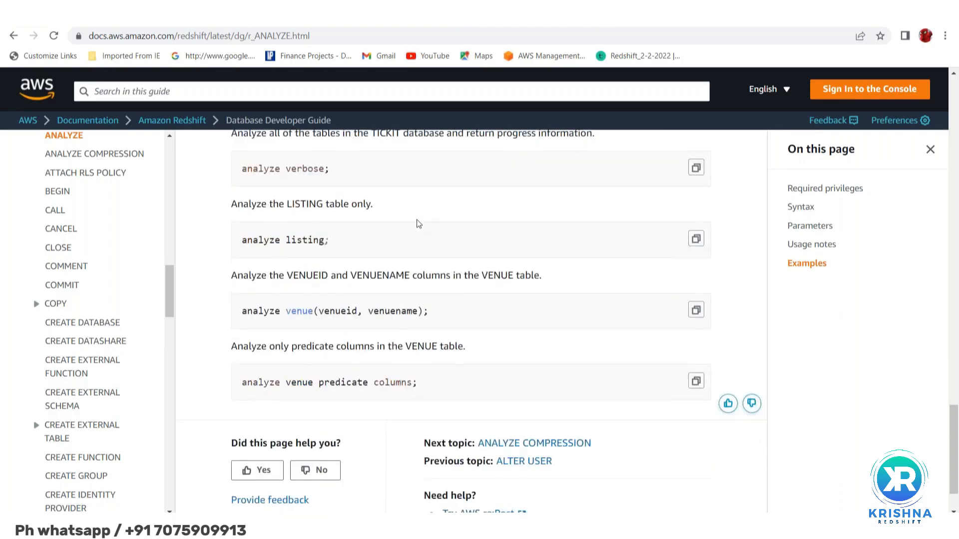
# Review the Analyze threshold section, the usage notes and the PREDICATE COLUMNS | ALL COLUMNS parameter, then return to the page's beginning
pyautogui.scroll(5, 418, 224)
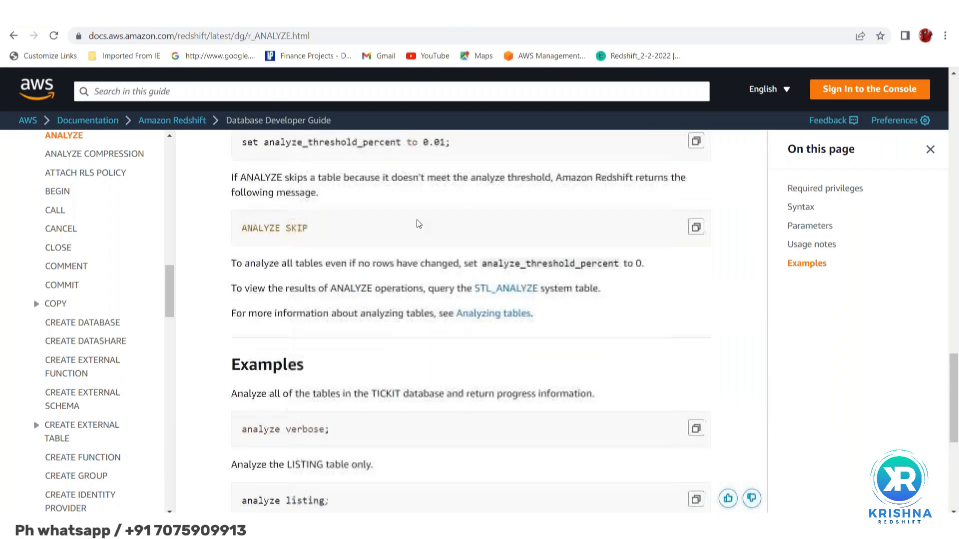
pyautogui.scroll(1, 419, 224)
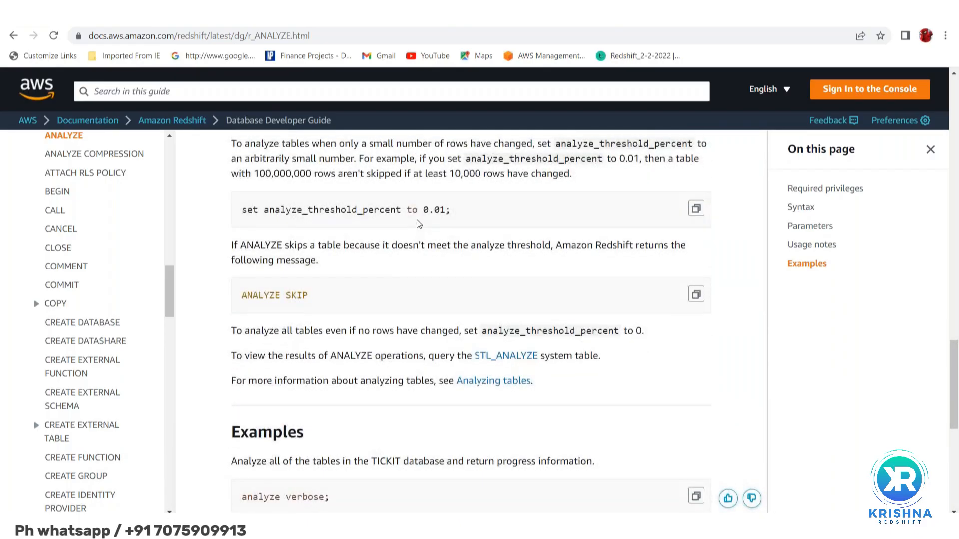
pyautogui.scroll(3, 416, 224)
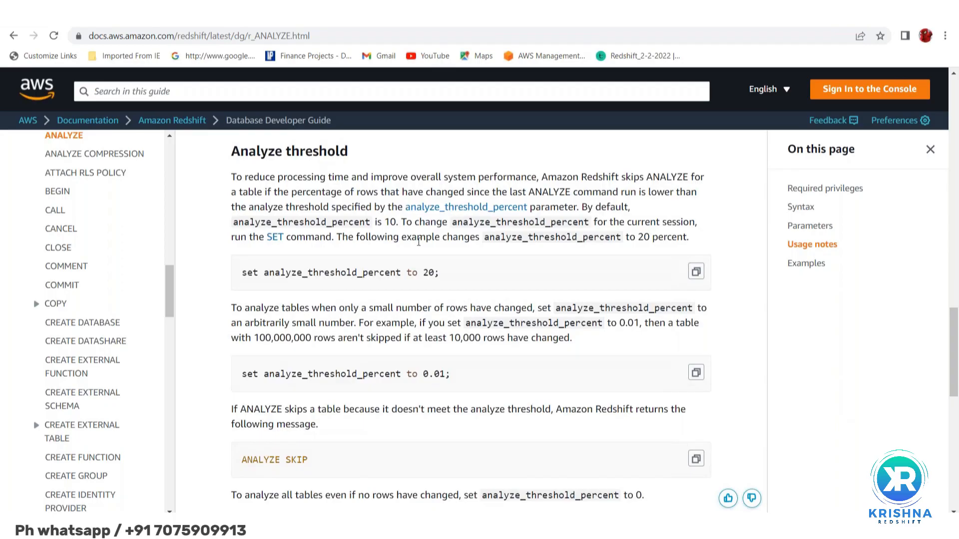
pyautogui.scroll(2, 418, 242)
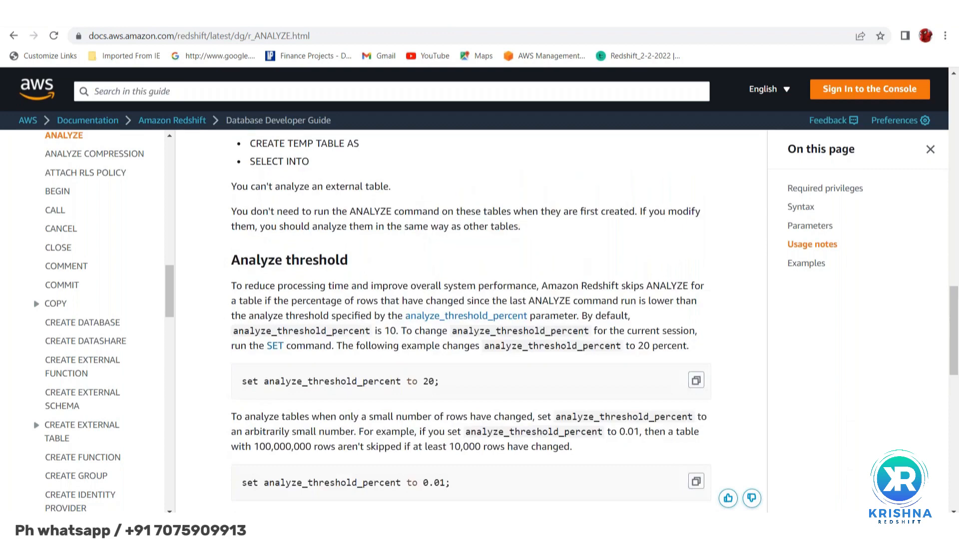
pyautogui.scroll(2, 418, 242)
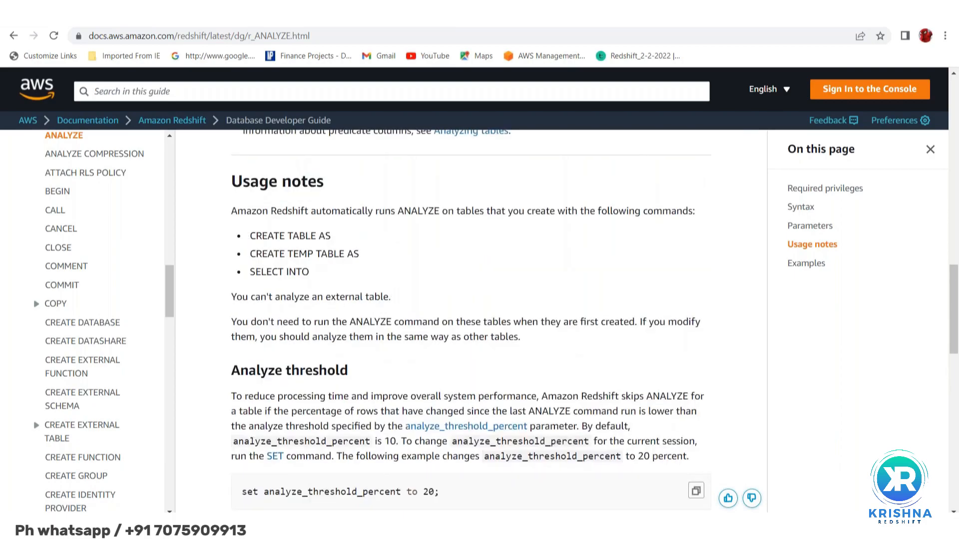
pyautogui.scroll(5, 418, 242)
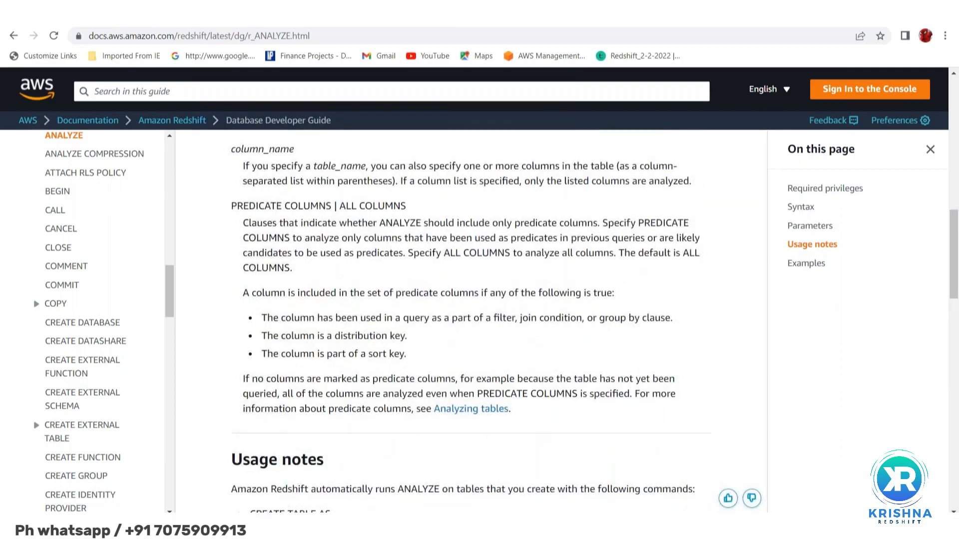
pyautogui.scroll(1, 471, 325)
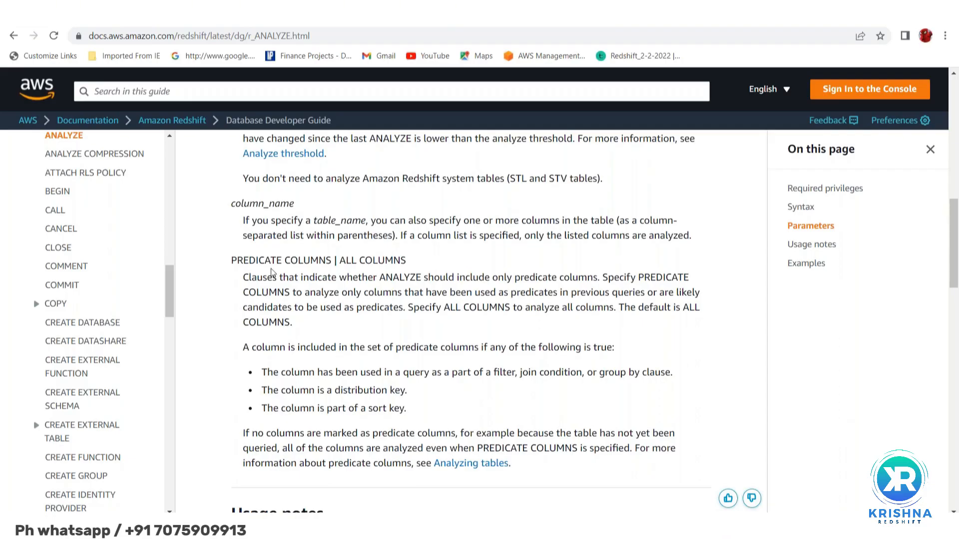
pyautogui.scroll(2, 366, 289)
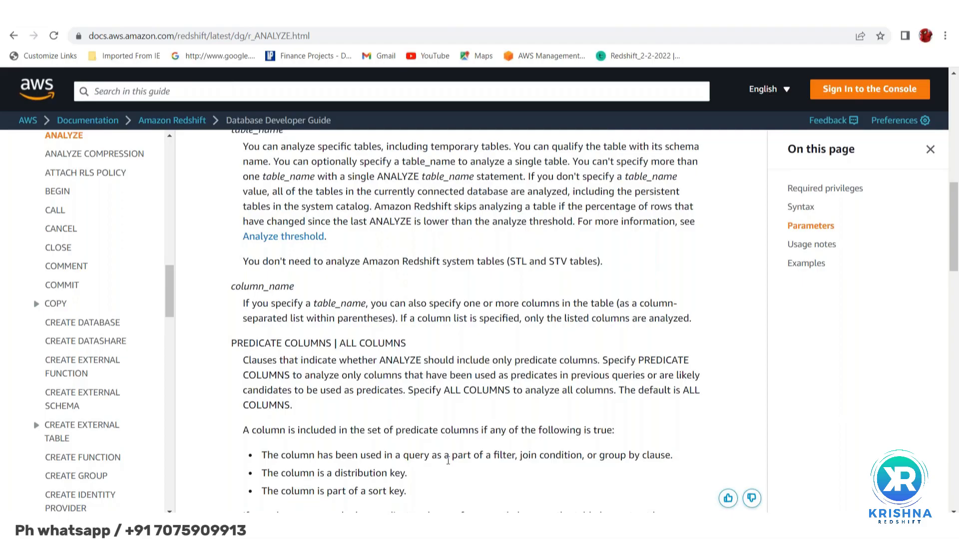
pyautogui.scroll(9, 433, 453)
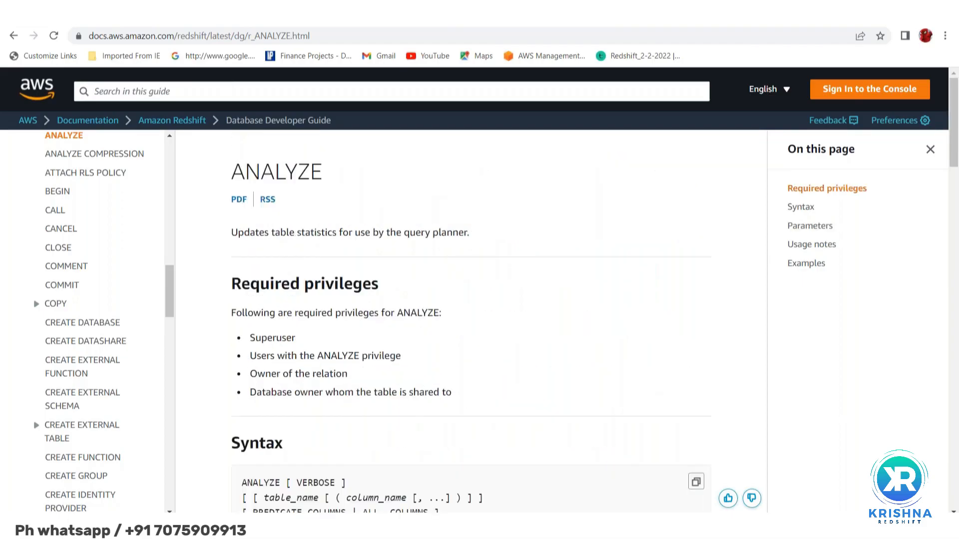
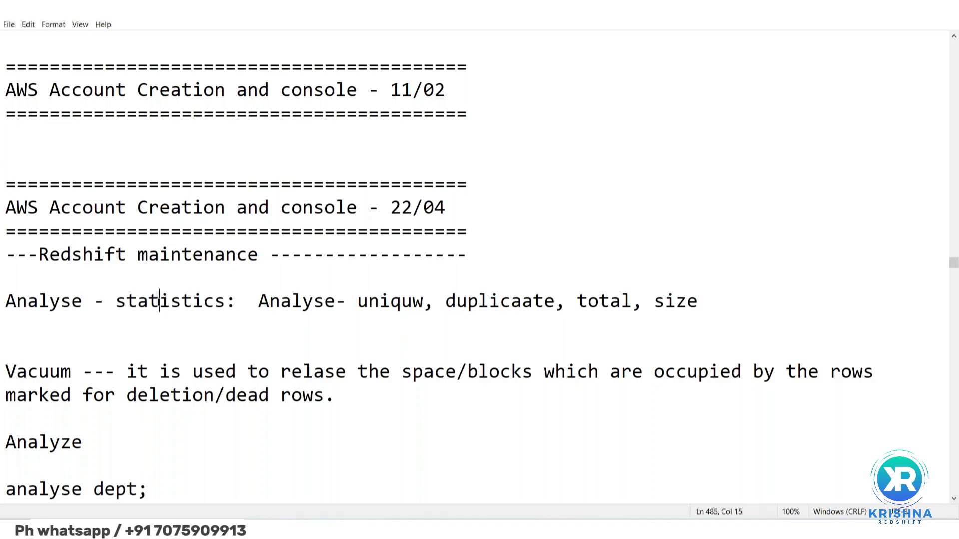
# Switch to the Redshift maintenance notes and highlight the terms Analyse and Vacuum to review their definitions
pyautogui.doubleClick(156, 302)
pyautogui.doubleClick(30, 301)
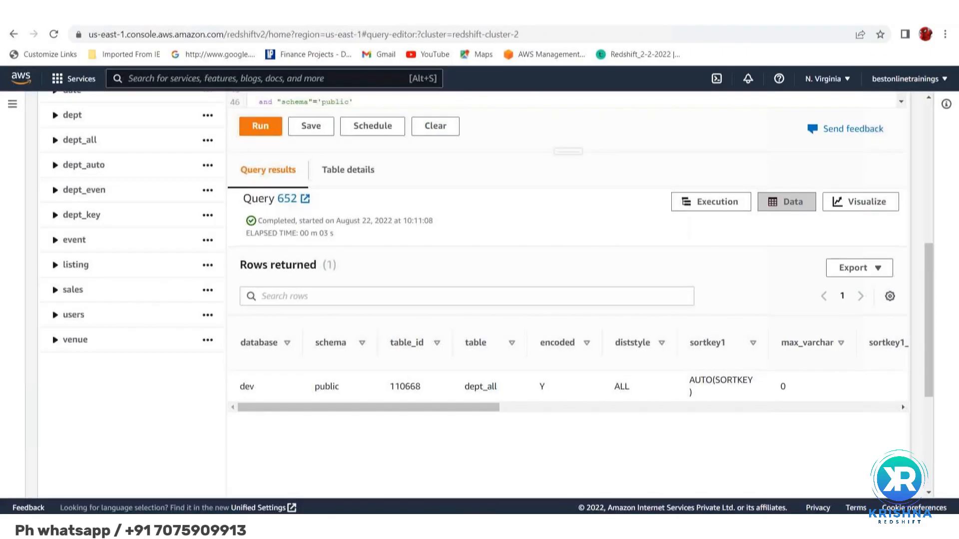
pyautogui.scroll(3, 427, 347)
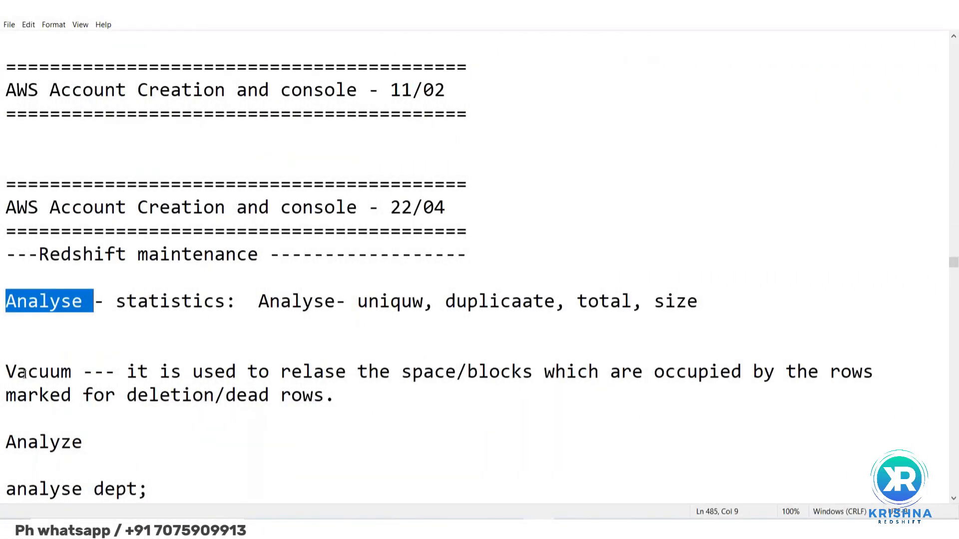
pyautogui.doubleClick(25, 374)
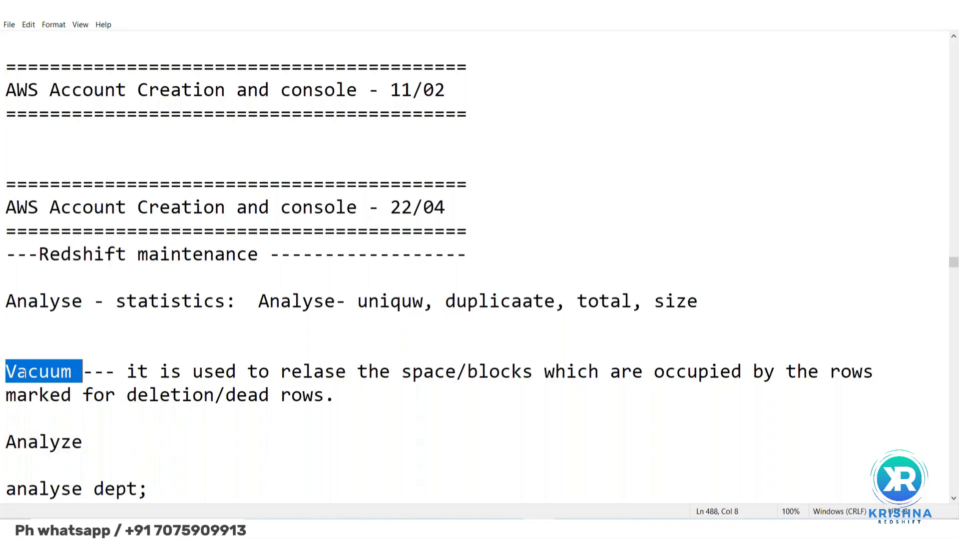
pyautogui.doubleClick(12, 376)
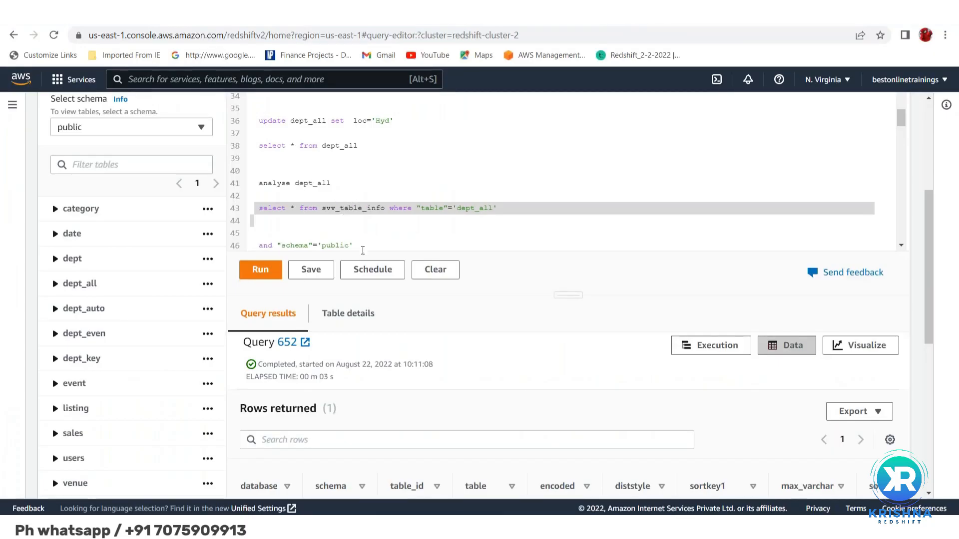
# Switch to the Redshift query editor and run the statement update dept_all set loc='Hyd'
pyautogui.scroll(1, 359, 168)
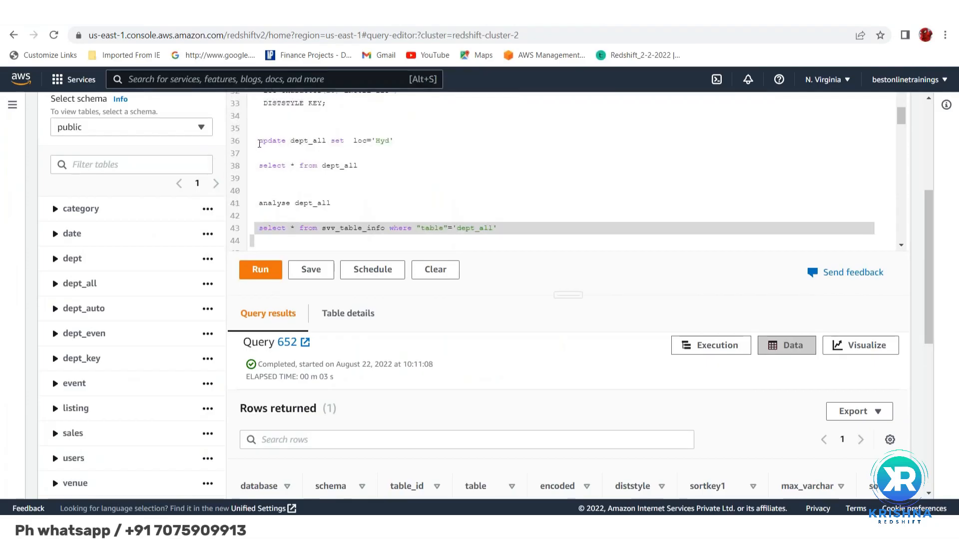
pyautogui.click(259, 142)
pyautogui.moveTo(259, 142); pyautogui.dragTo(259, 155)
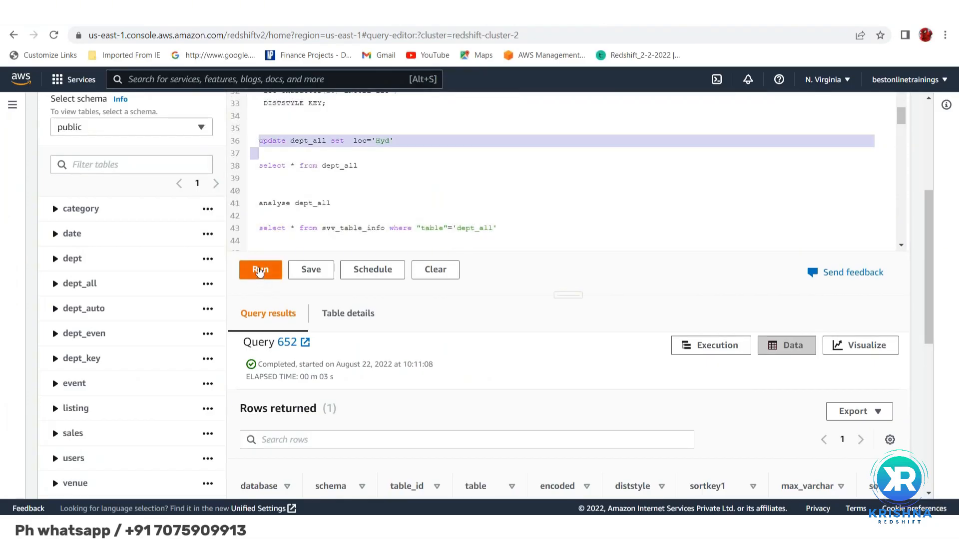
pyautogui.click(259, 270)
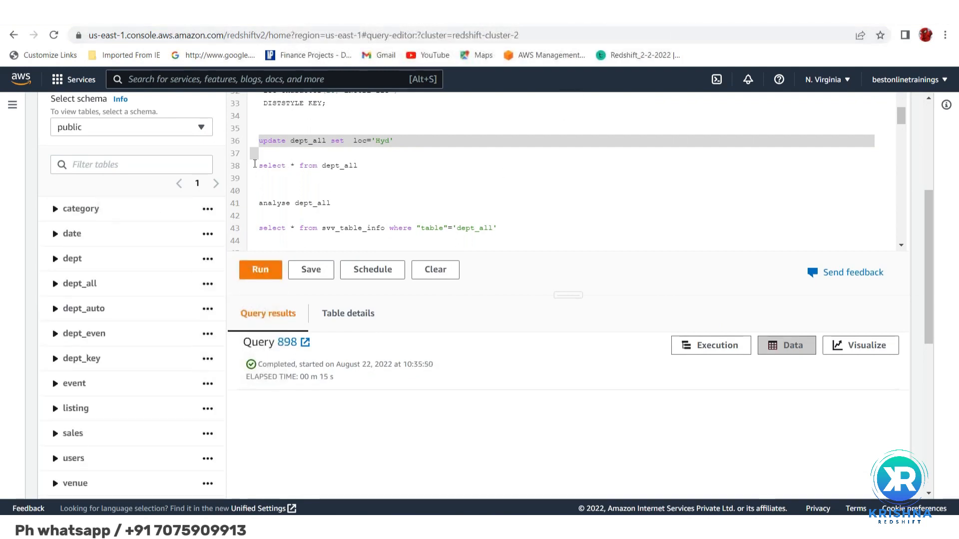
# Run select * from dept_all and view the returned deptno, dname and loc rows
pyautogui.click(255, 165)
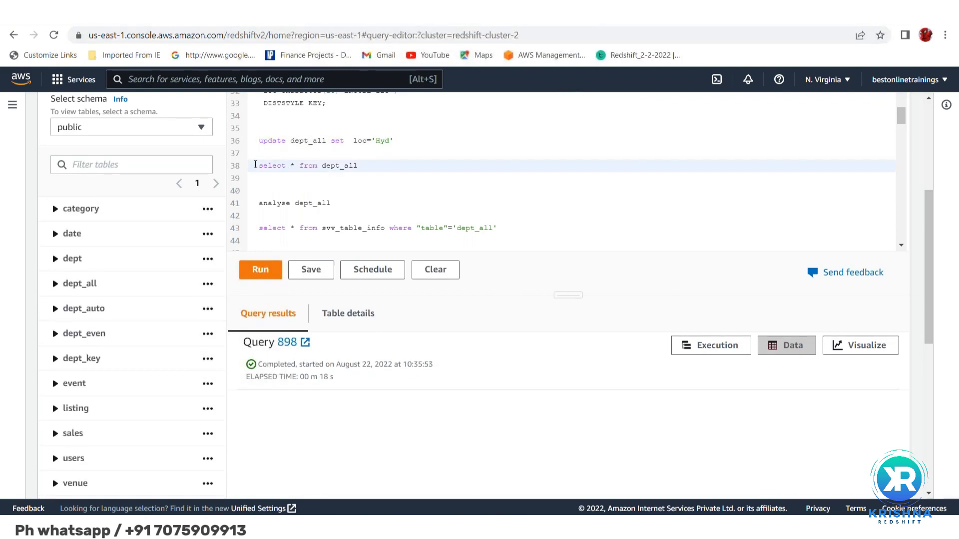
pyautogui.tripleClick(255, 165)
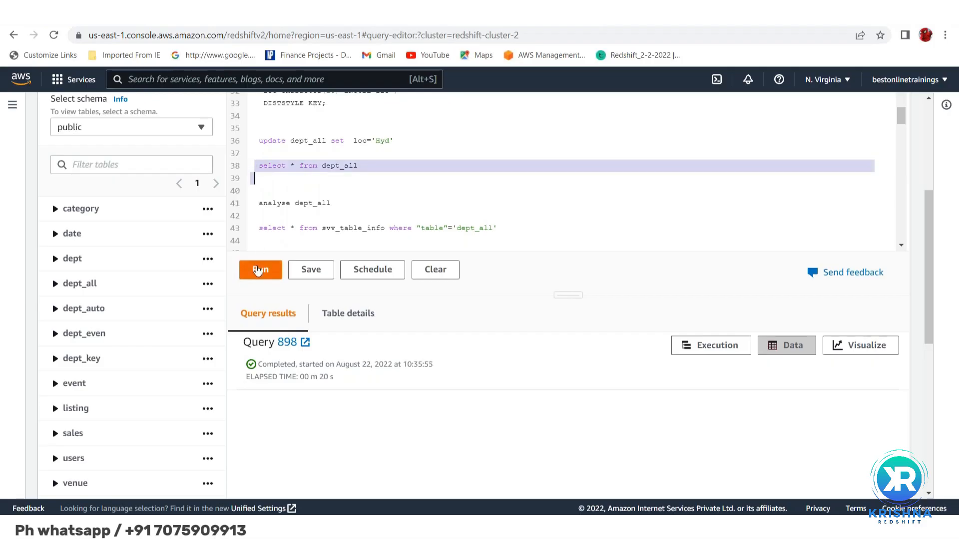
pyautogui.click(258, 270)
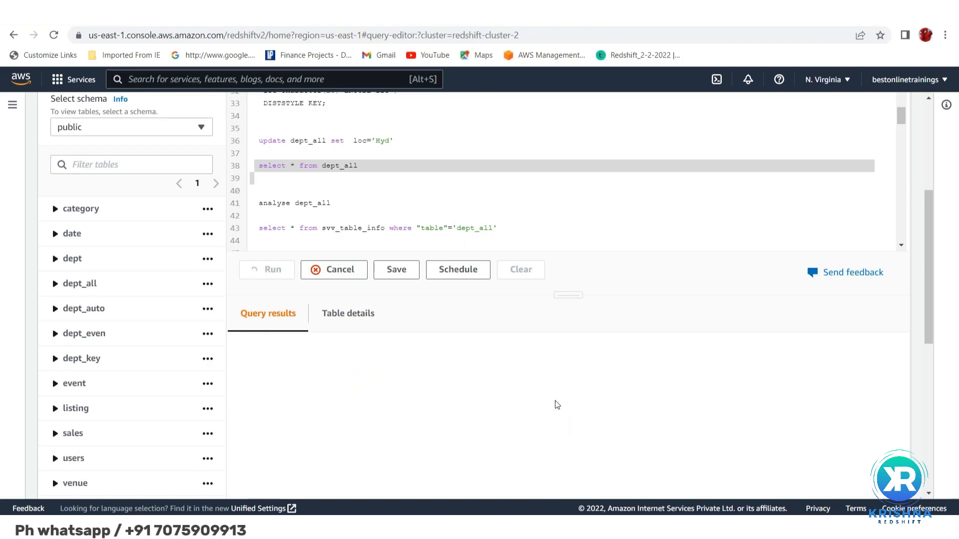
pyautogui.scroll(-1, 557, 404)
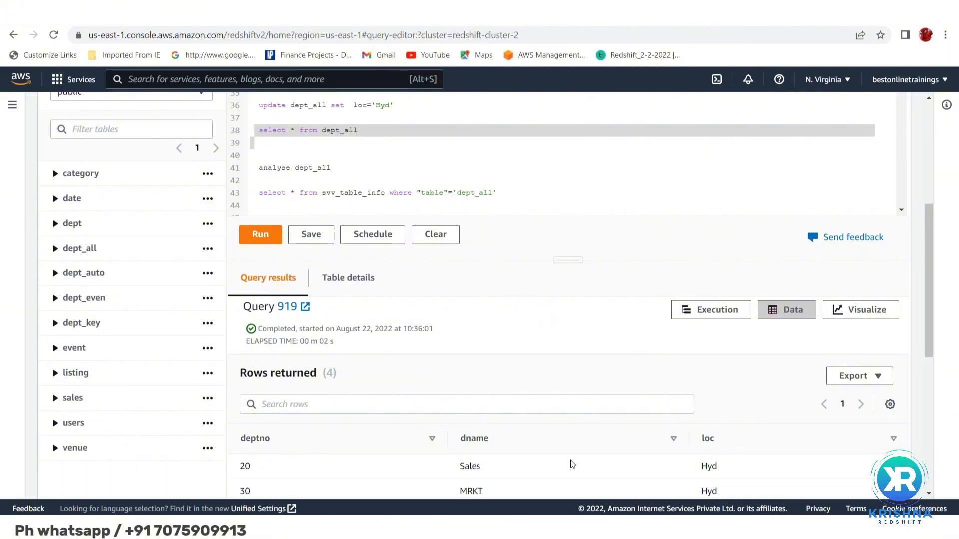
pyautogui.scroll(-3, 572, 464)
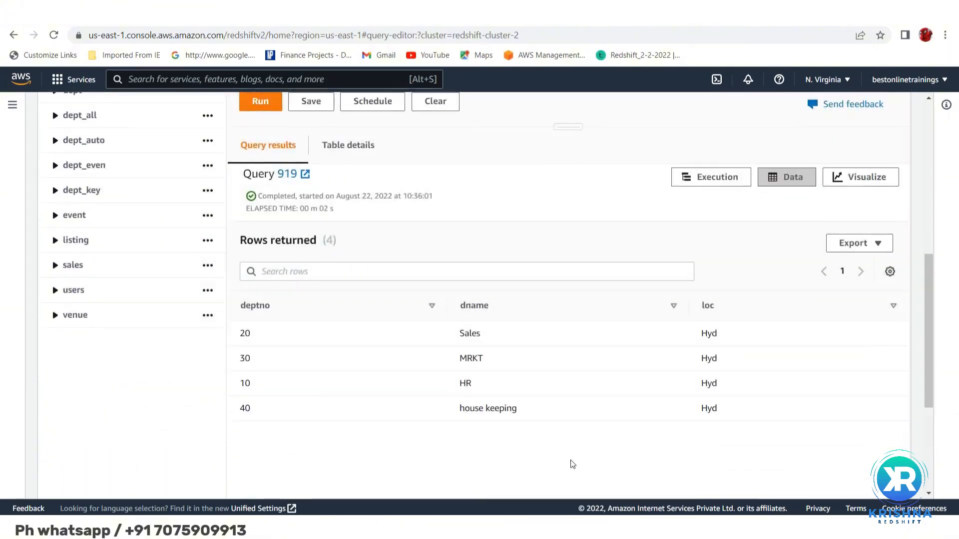
# Run the query select * from svv_table_info where "table"='dept_all'
pyautogui.scroll(5, 572, 464)
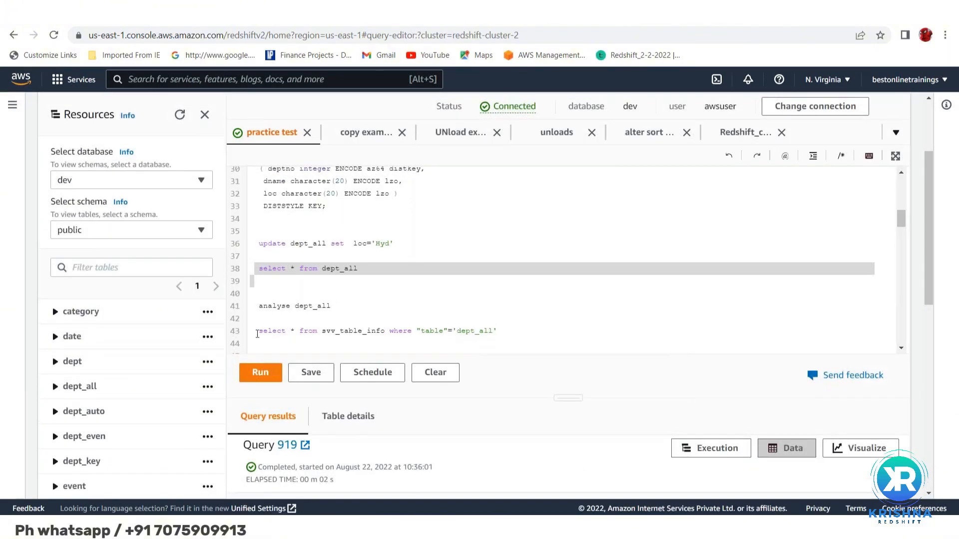
pyautogui.click(256, 332)
pyautogui.tripleClick(256, 332)
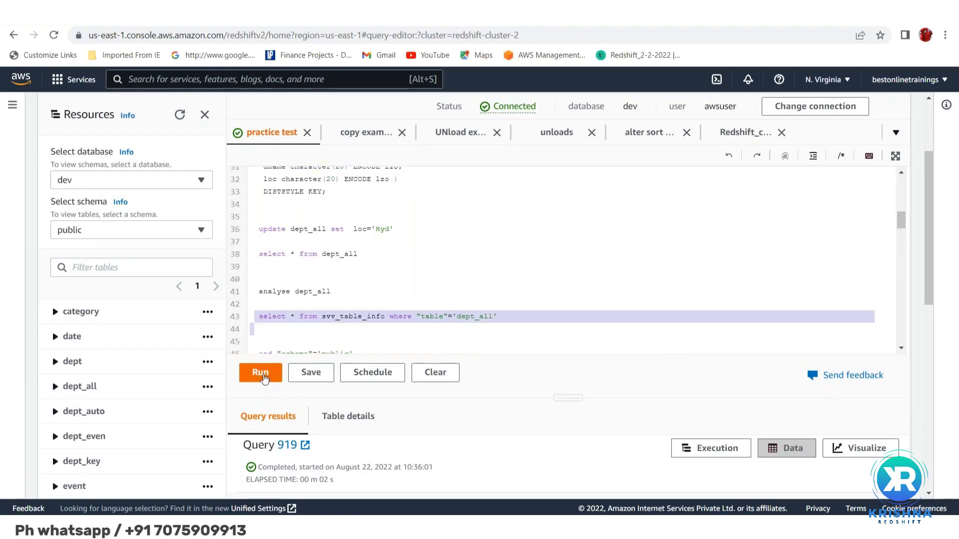
pyautogui.click(260, 372)
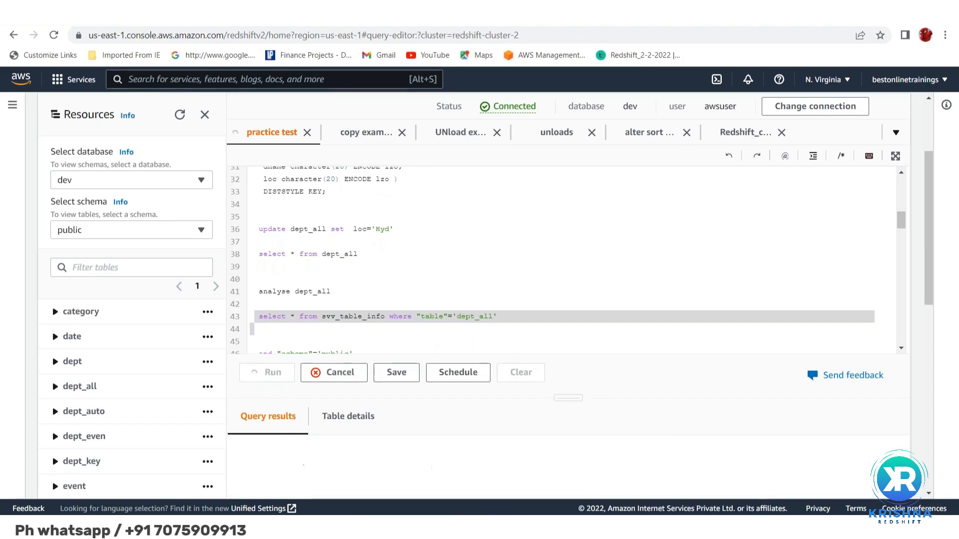
# Compare tbl_rows with estimated_visible_rows for dept_all in the query results, highlighting their values
pyautogui.scroll(-1, 562, 260)
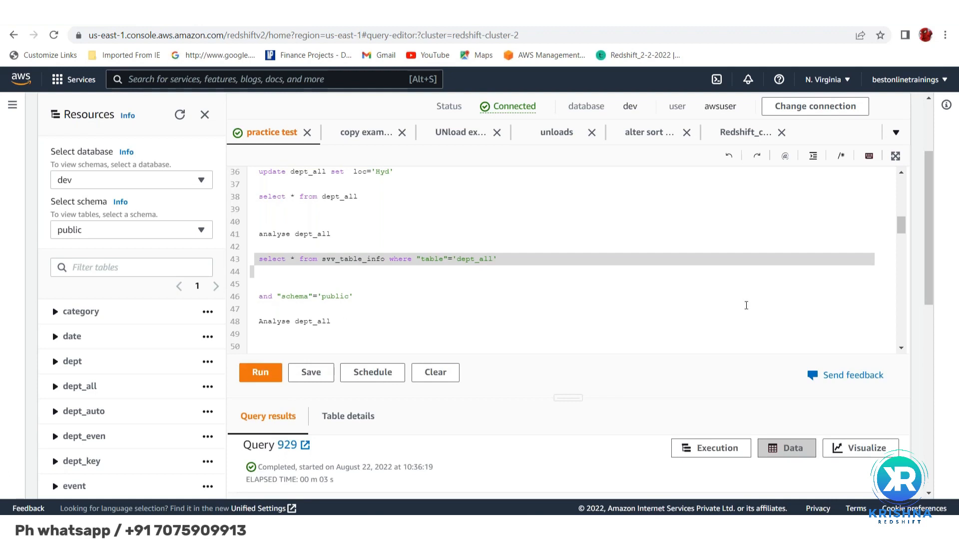
pyautogui.scroll(-2, 512, 449)
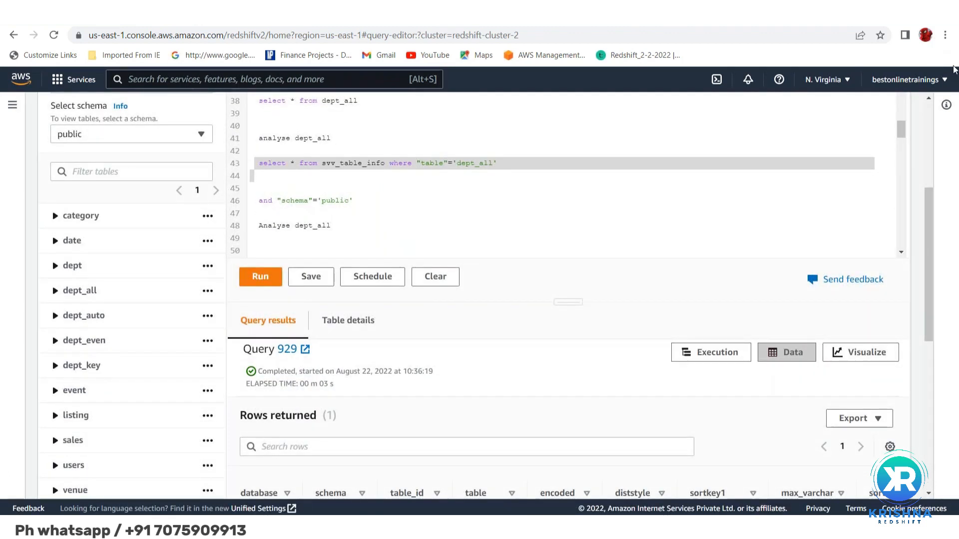
pyautogui.scroll(-3, 642, 325)
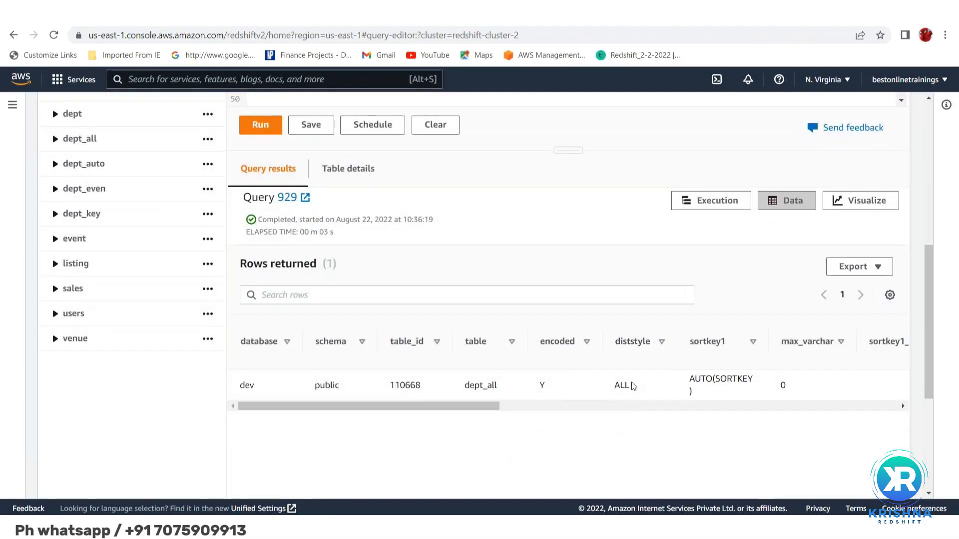
pyautogui.hscroll(5, 633, 386)
pyautogui.hscroll(6, 633, 386)
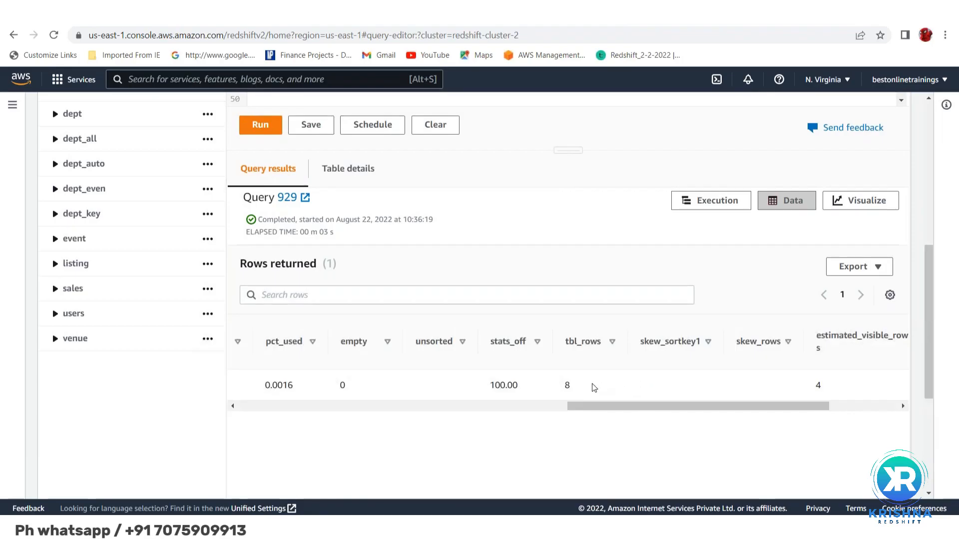
pyautogui.doubleClick(567, 385)
pyautogui.doubleClick(818, 385)
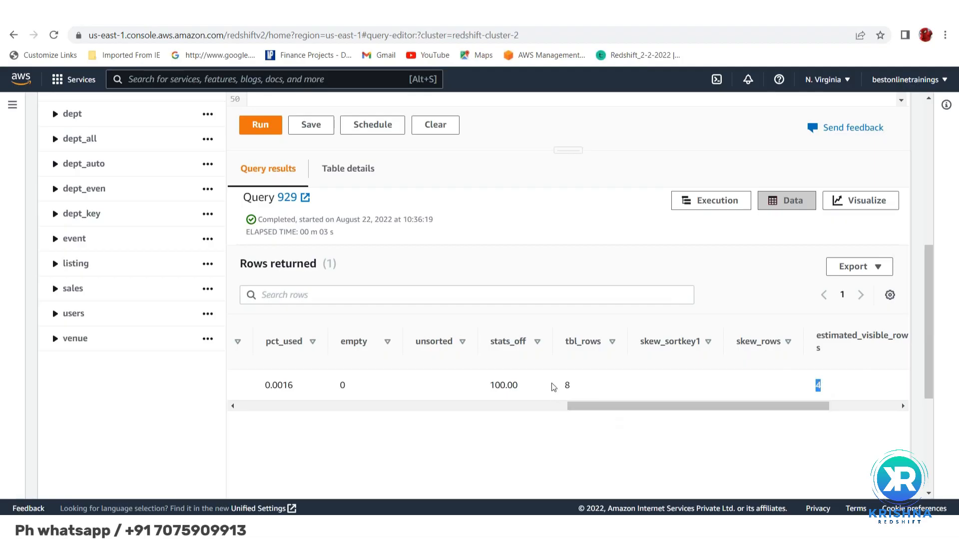
pyautogui.click(567, 385)
# Go back from the ANALYZE documentation to the Google results and search for "vacuum redshift"
pyautogui.click(12, 36)
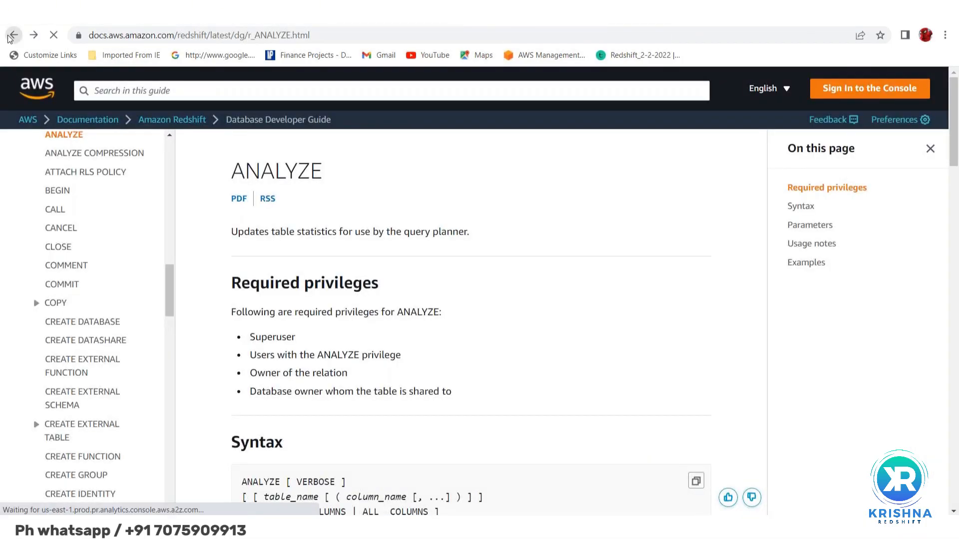
pyautogui.click(12, 36)
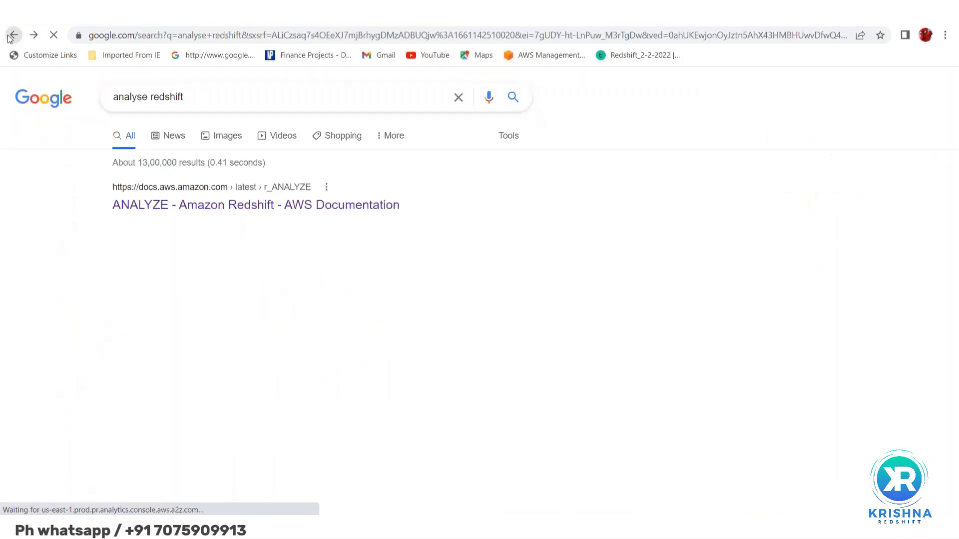
pyautogui.doubleClick(122, 98)
pyautogui.write('aws')
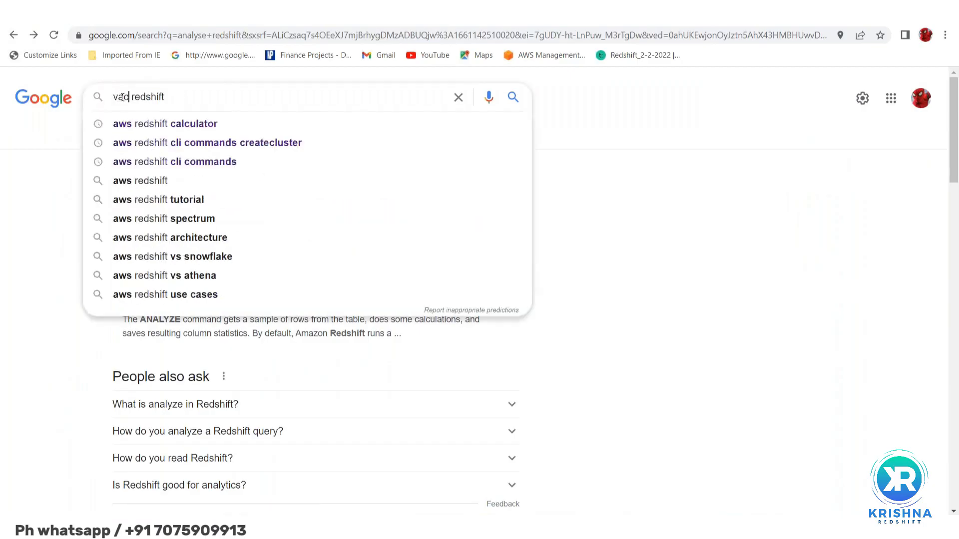
pyautogui.write('uum')
pyautogui.press('Return')
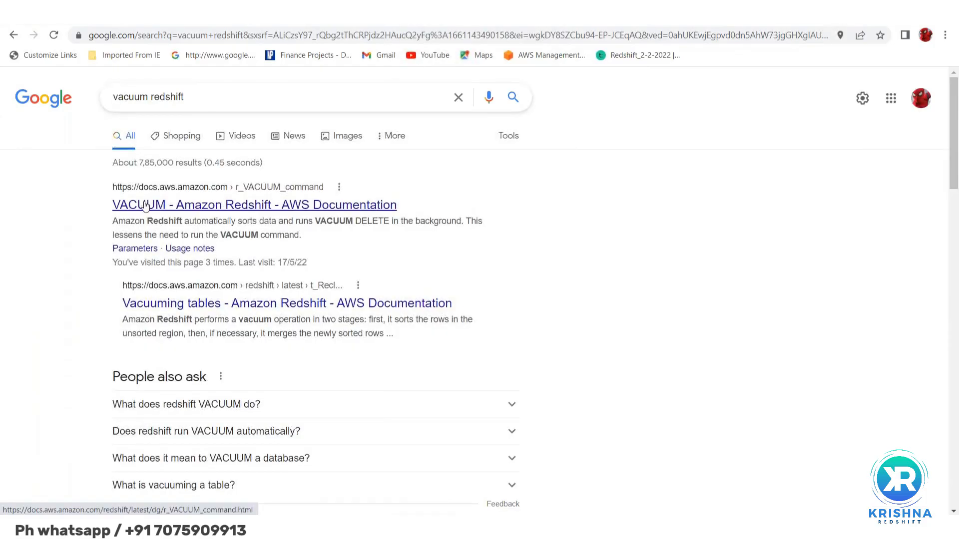
# Open the AWS results "VACUUM - Amazon Redshift" and "Vacuuming tables - Amazon Redshift" in separate tabs and show the VACUUM page
pyautogui.rightClick(144, 205)
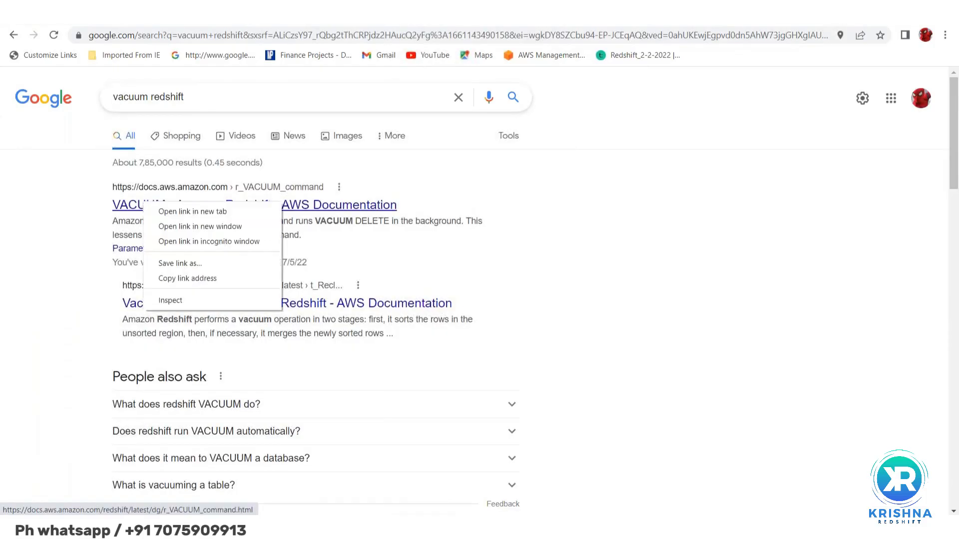
pyautogui.click(165, 213)
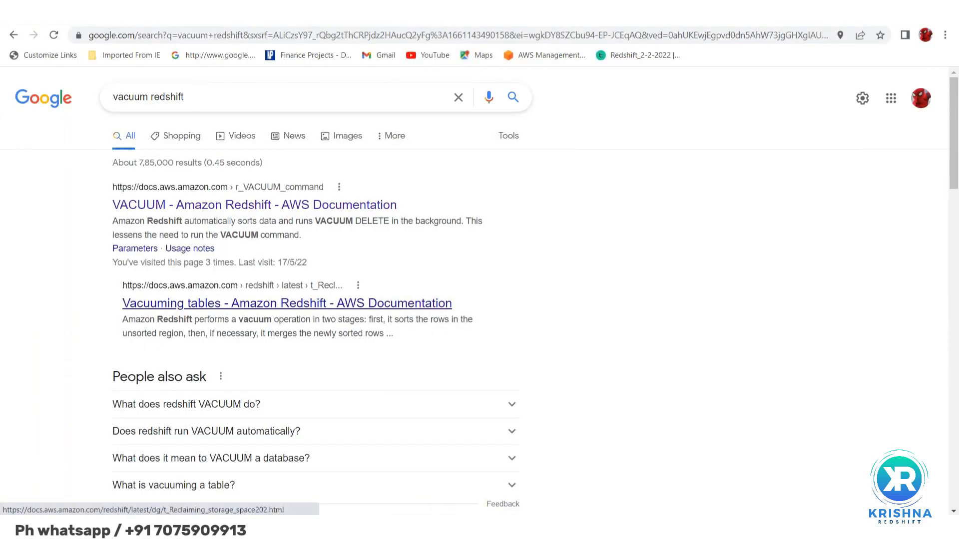
pyautogui.rightClick(172, 304)
pyautogui.click(202, 316)
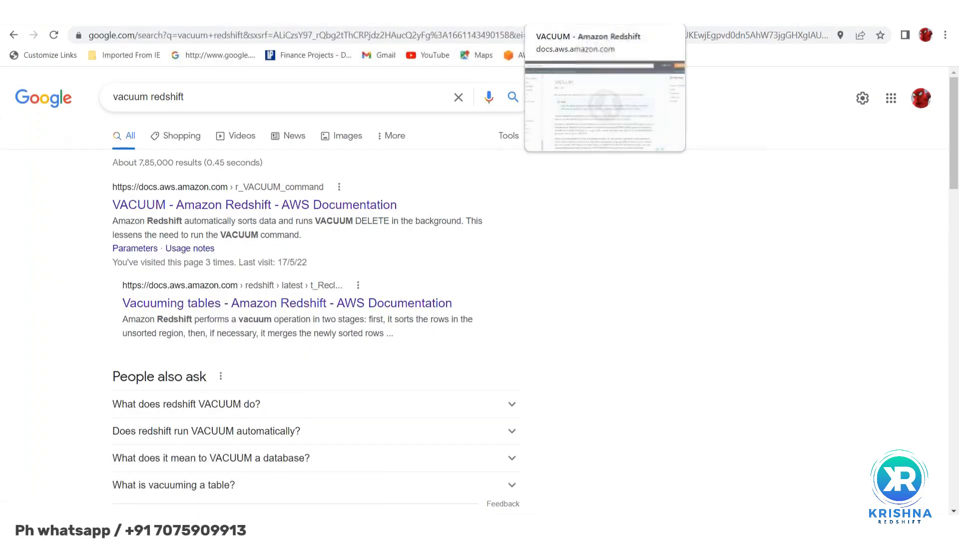
pyautogui.click(574, 11)
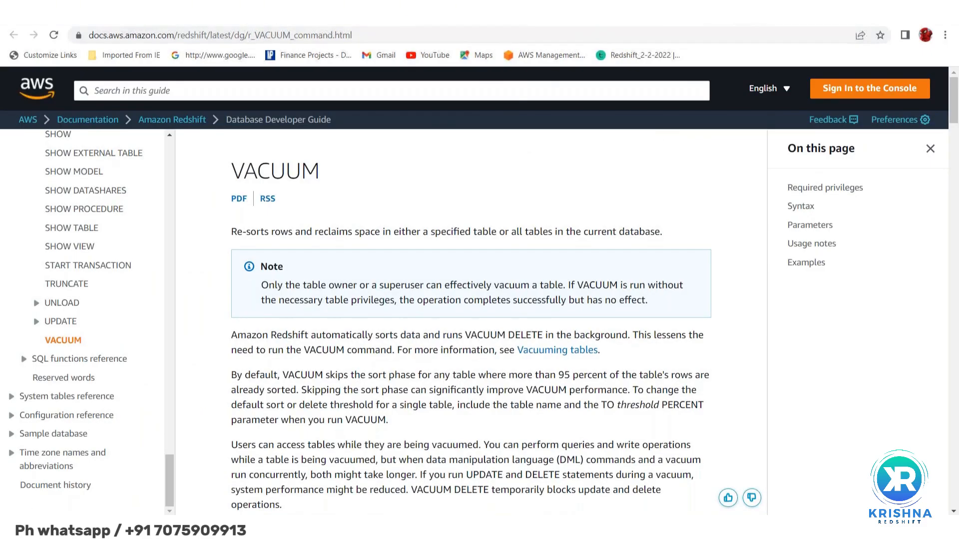
pyautogui.click(754, 11)
pyautogui.click(694, 11)
# Highlight the VACUUM description about re-sorting rows and reclaiming space in a specified table or all tables
pyautogui.moveTo(233, 231); pyautogui.dragTo(547, 231)
pyautogui.click(639, 211)
pyautogui.moveTo(639, 211); pyautogui.dragTo(676, 246)
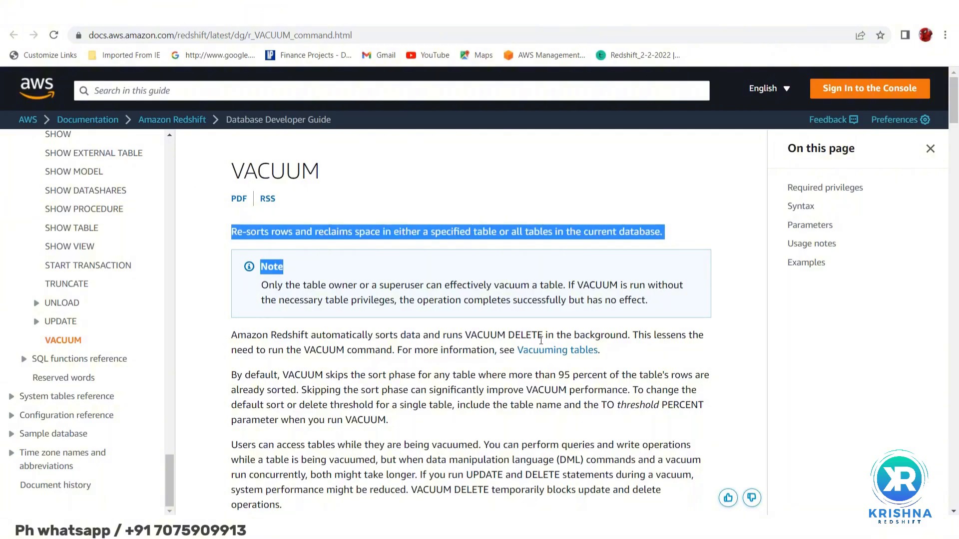
# Go to the VACUUM page's Examples section and examine the "vacuum;" and "vacuum sales;" statements, highlighting their words
pyautogui.scroll(-8, 540, 340)
pyautogui.click(801, 265)
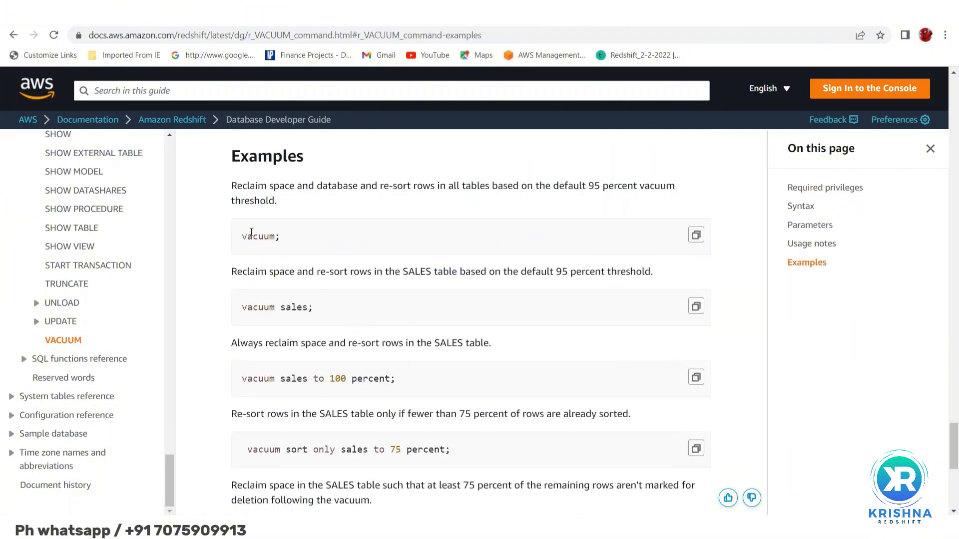
pyautogui.doubleClick(251, 234)
pyautogui.doubleClick(261, 306)
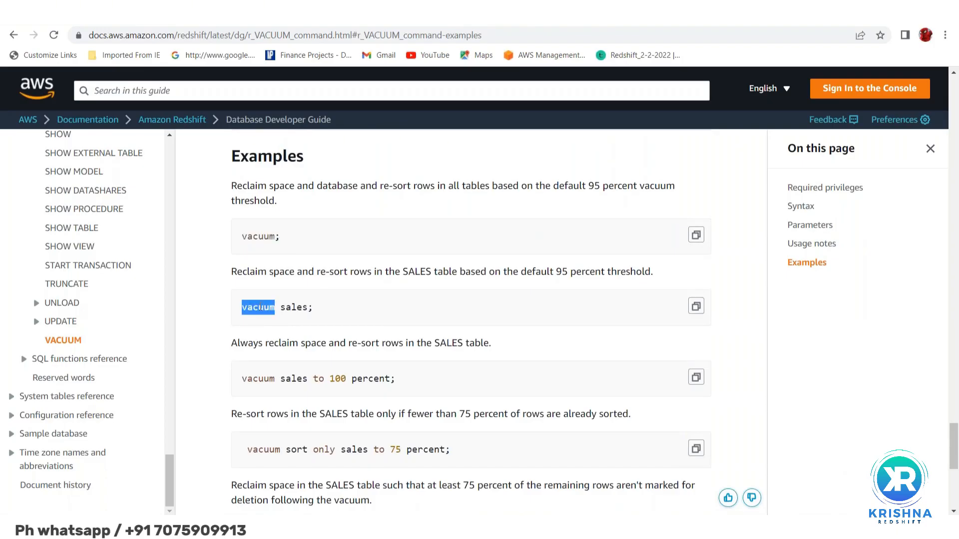
pyautogui.doubleClick(288, 308)
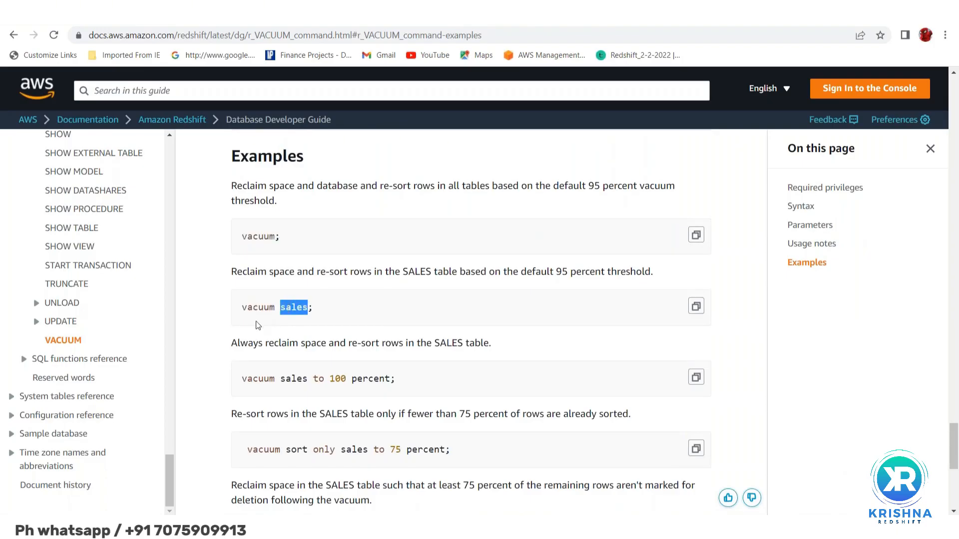
pyautogui.doubleClick(257, 307)
pyautogui.doubleClick(292, 308)
# Highlight the example "vacuum sales to 100 percent" and review the sort only, delete only and reindex examples below it
pyautogui.doubleClick(265, 379)
pyautogui.moveTo(265, 379); pyautogui.dragTo(365, 378)
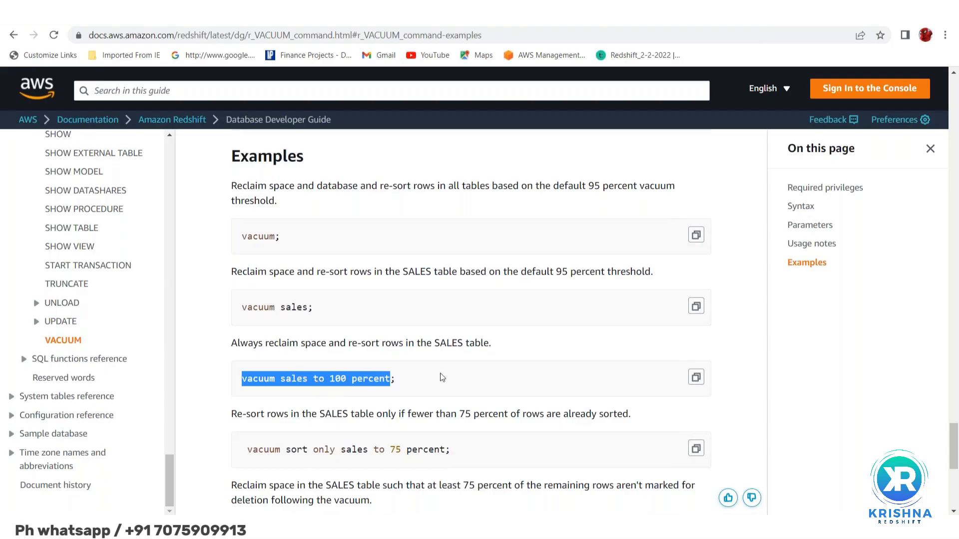
pyautogui.scroll(-1, 440, 378)
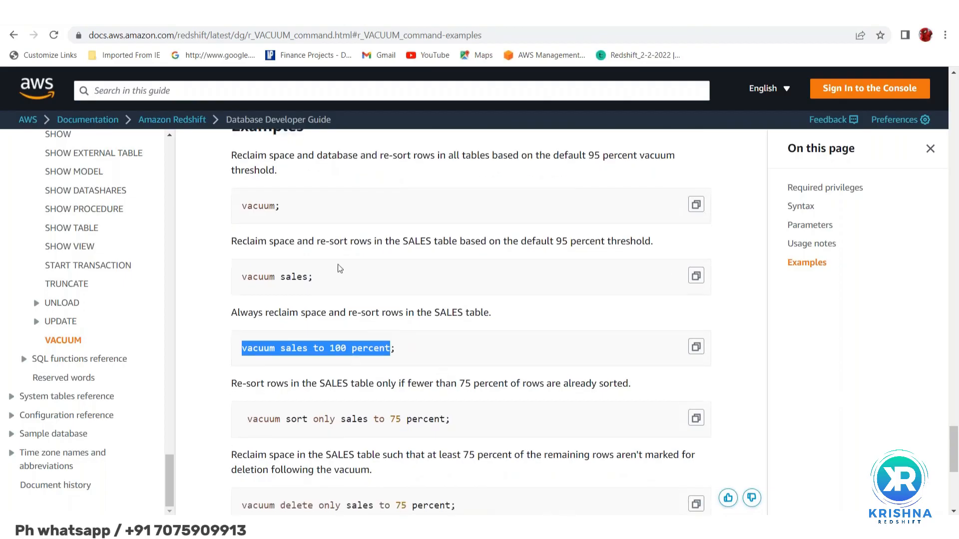
pyautogui.scroll(-2, 372, 353)
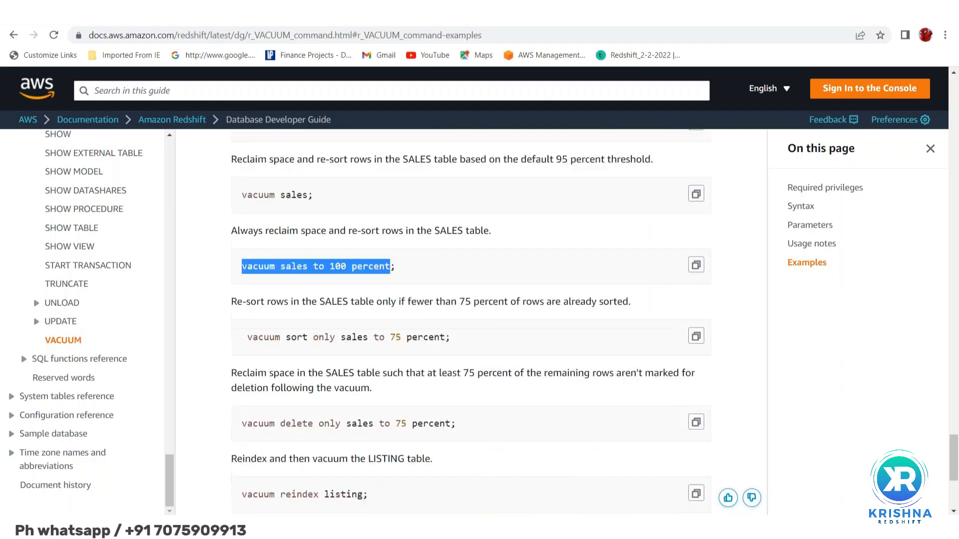
# Examine the remaining VACUUM examples, including the reindex ones, and the Usage notes and parameter descriptions above them, up to the Parameters heading
pyautogui.scroll(-3, 470, 320)
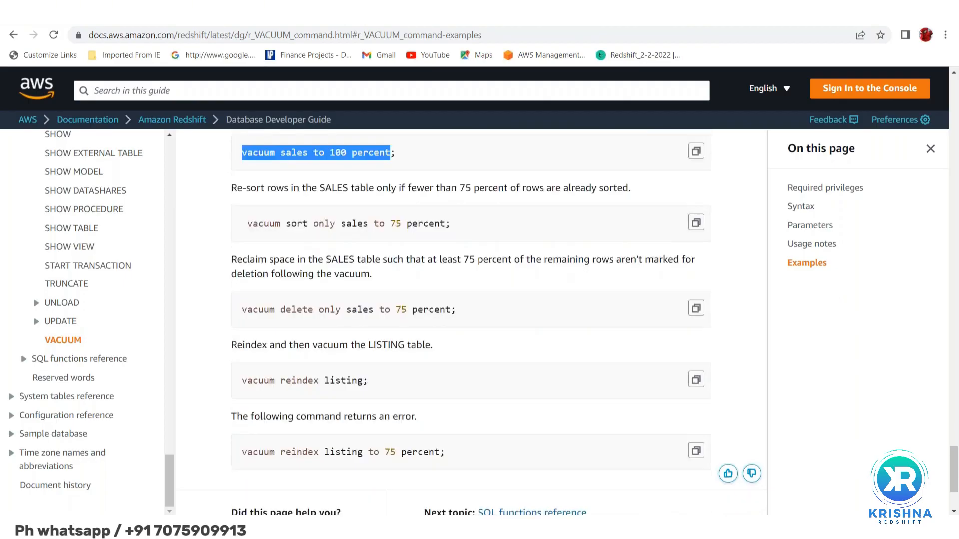
pyautogui.scroll(10, 471, 322)
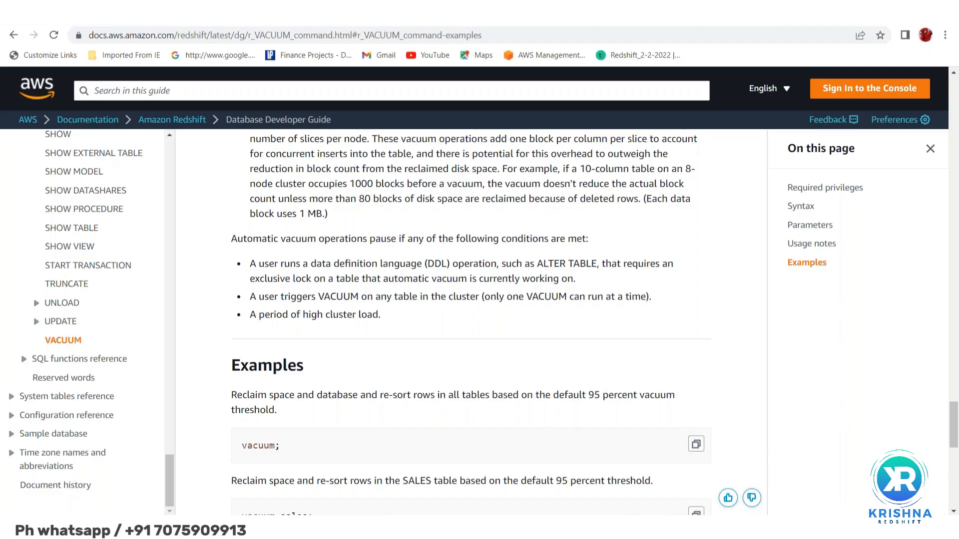
pyautogui.scroll(1, 471, 322)
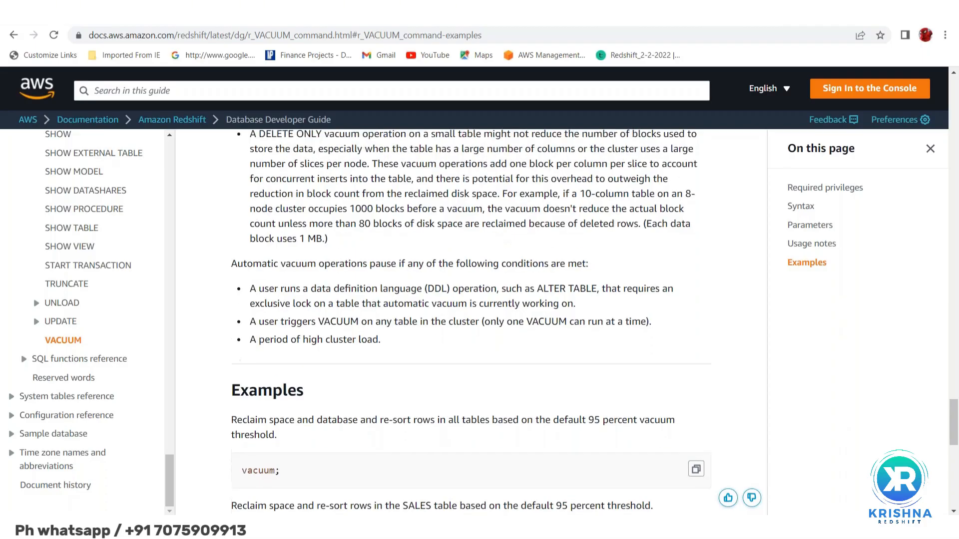
pyautogui.scroll(5, 471, 322)
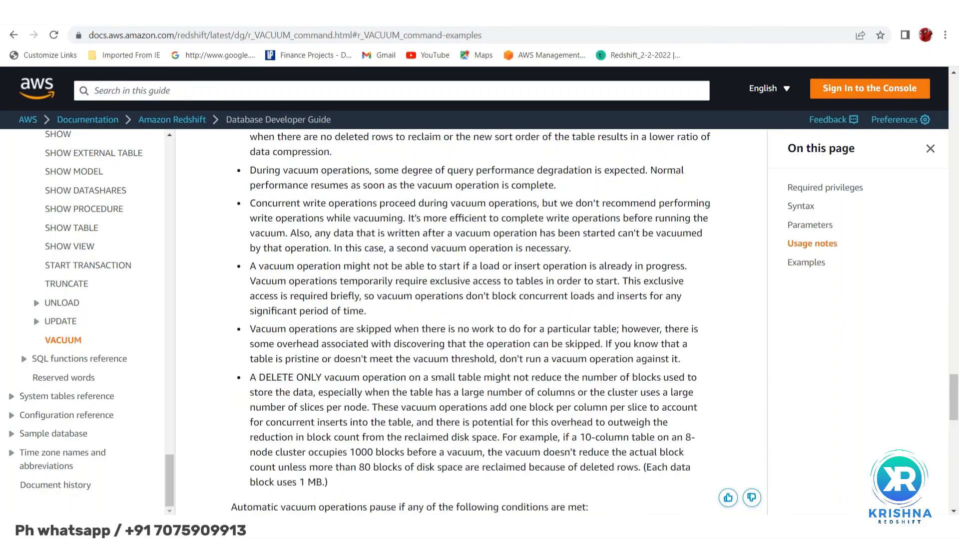
pyautogui.scroll(4, 471, 322)
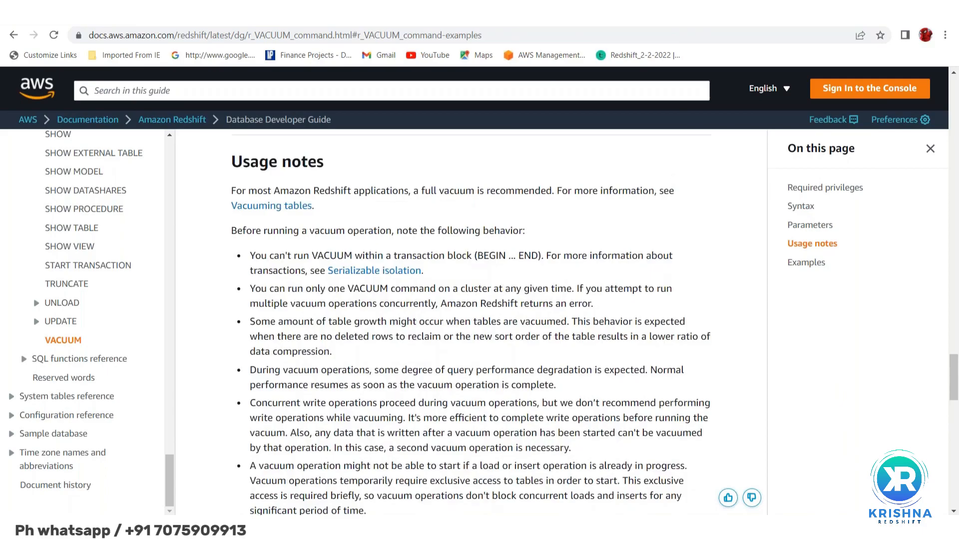
pyautogui.scroll(6, 471, 322)
pyautogui.scroll(3, 471, 322)
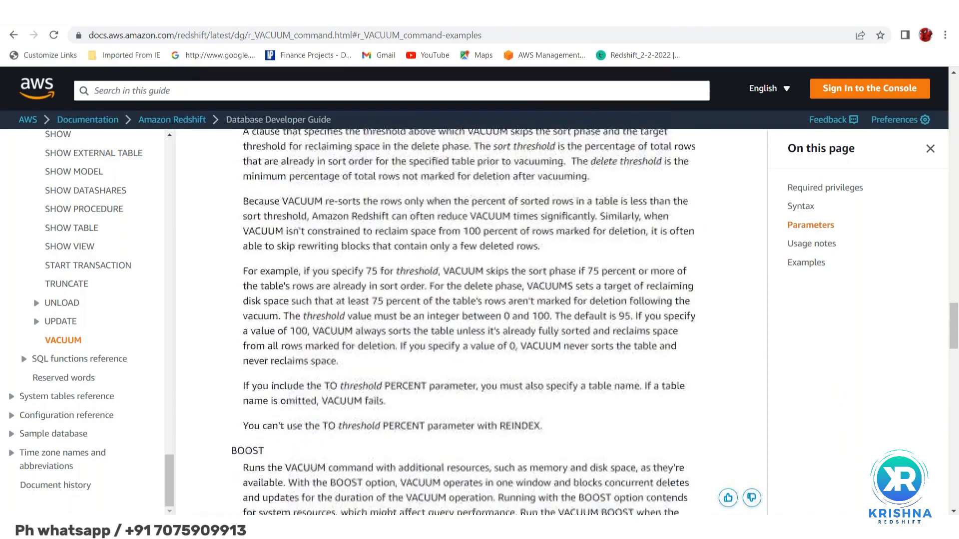
pyautogui.scroll(7, 471, 322)
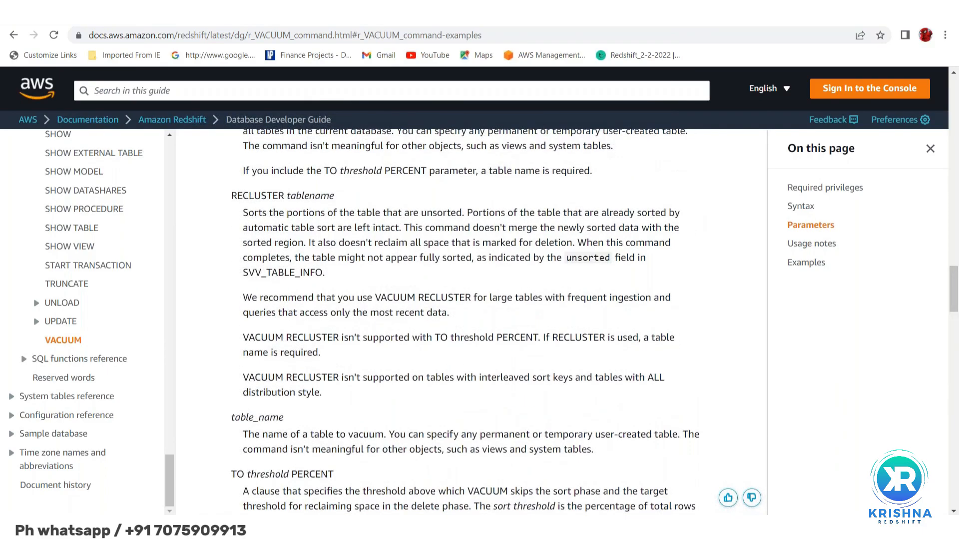
pyautogui.scroll(7, 471, 322)
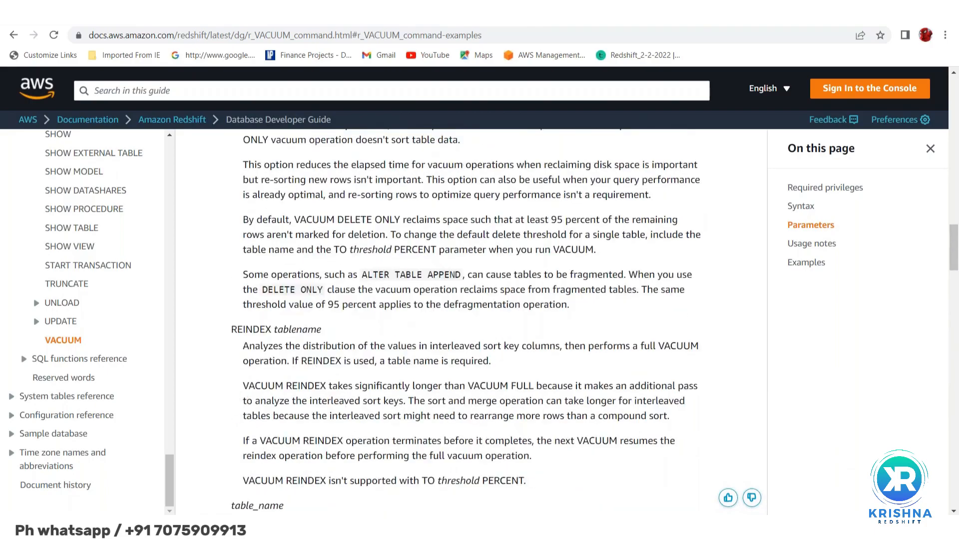
pyautogui.scroll(18, 261, 196)
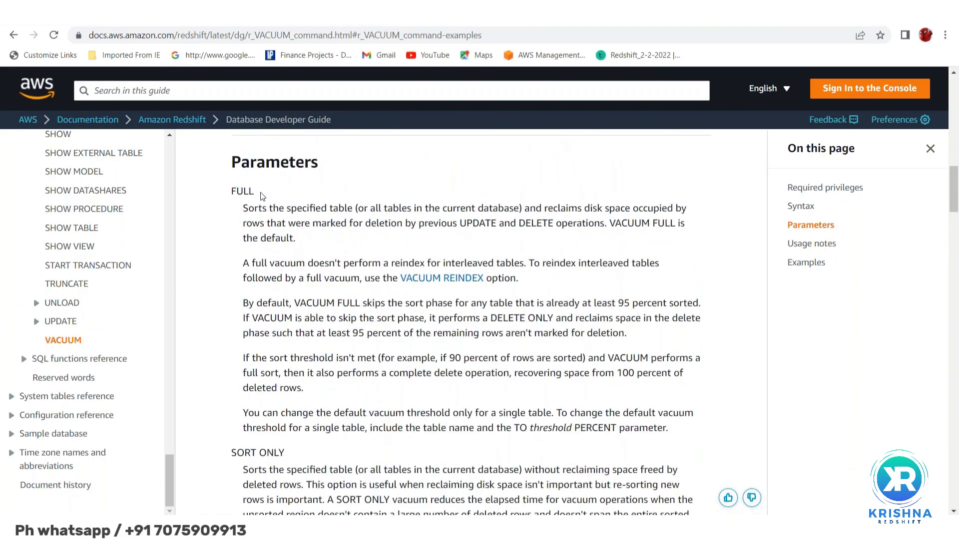
# Highlight the FULL, SORT and DELETE words in the parameter names of the VACUUM page's Parameters section
pyautogui.doubleClick(245, 192)
pyautogui.scroll(-2, 279, 315)
pyautogui.doubleClick(242, 345)
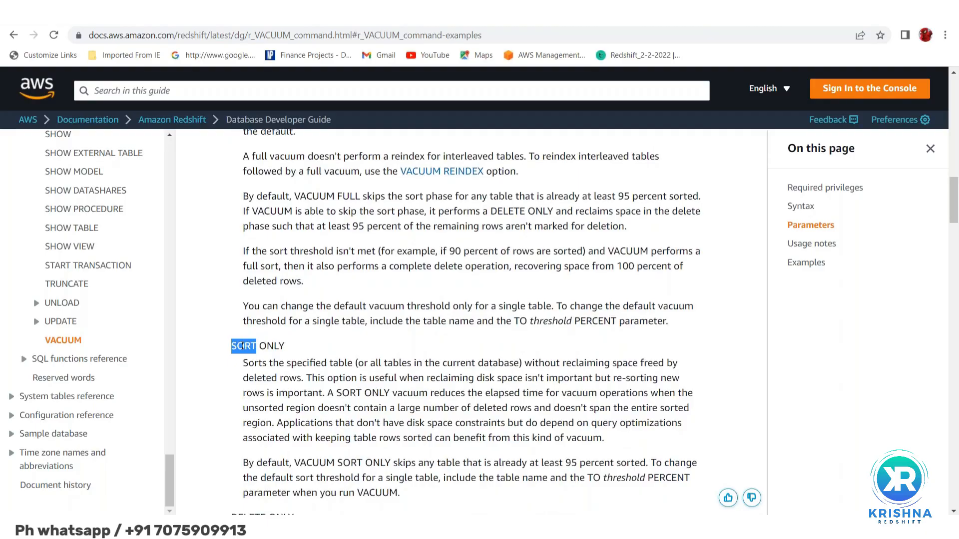
pyautogui.scroll(-3, 243, 346)
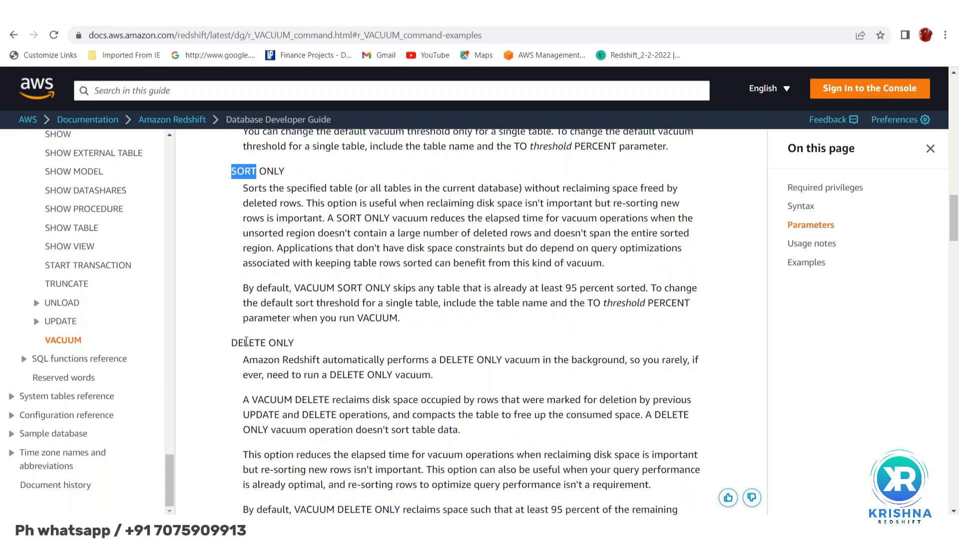
pyautogui.doubleClick(246, 342)
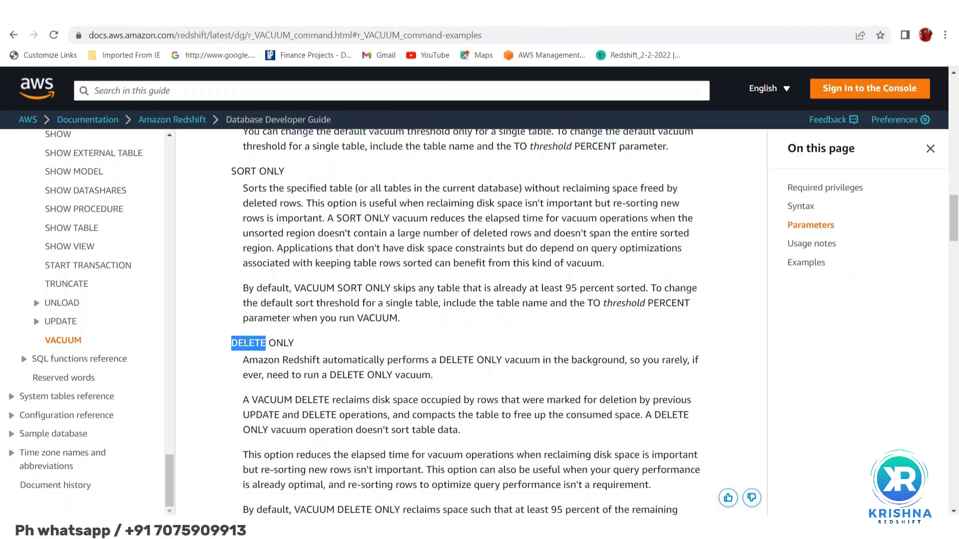
# Highlight the DELETE ONLY sentences about automatic background vacuuming and about reclaiming disk space from rows marked for deletion by UPDATE and DELETE
pyautogui.click(244, 360)
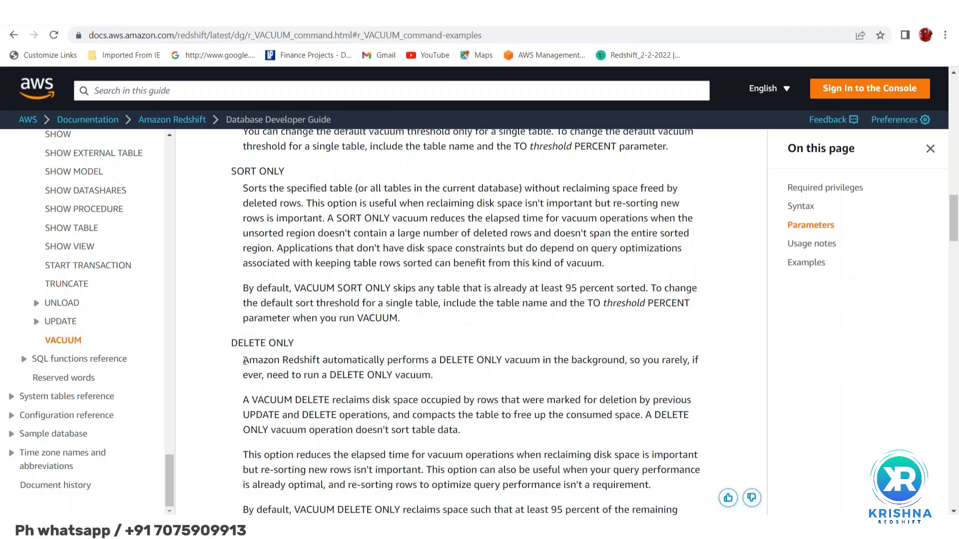
pyautogui.moveTo(244, 361); pyautogui.dragTo(640, 378)
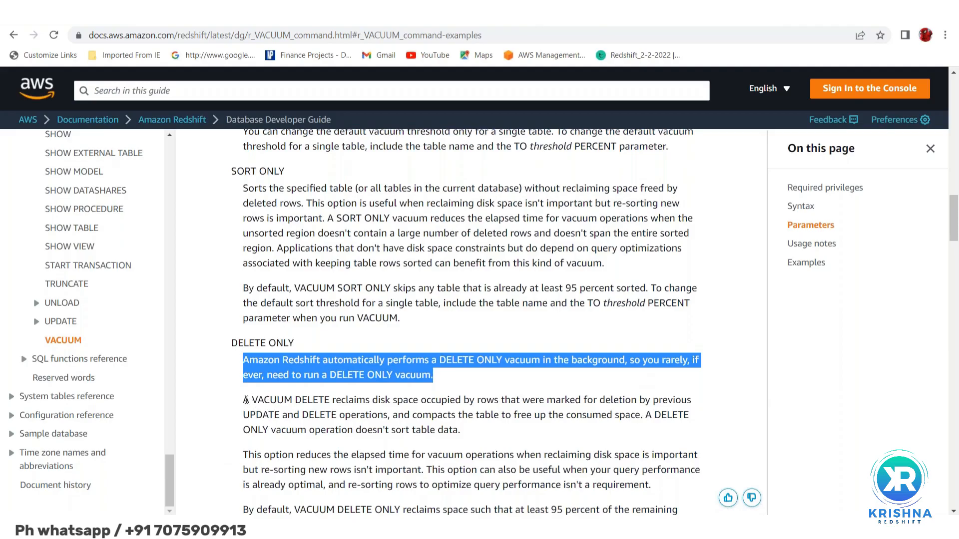
pyautogui.moveTo(244, 400); pyautogui.dragTo(387, 414)
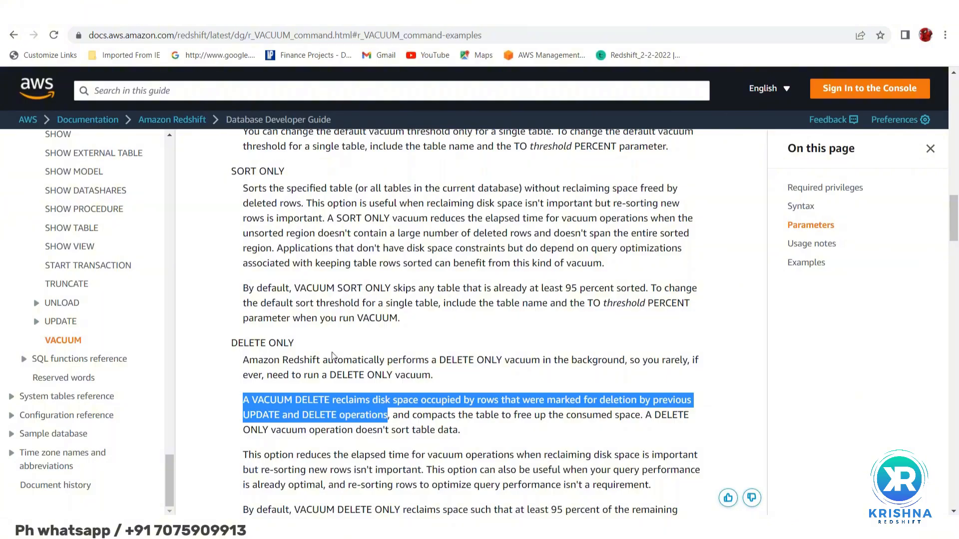
pyautogui.scroll(-2, 332, 356)
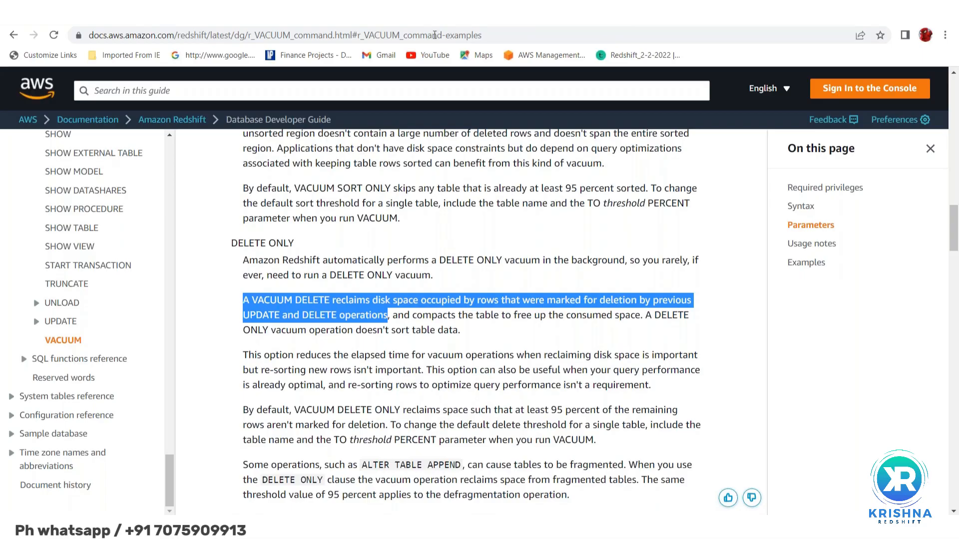
# Switch to the Redshift query editor and examine the dept_all row's statistics columns, such as unsorted, stats_off and tbl_rows
pyautogui.hotkey('ctrl', 'Tab')
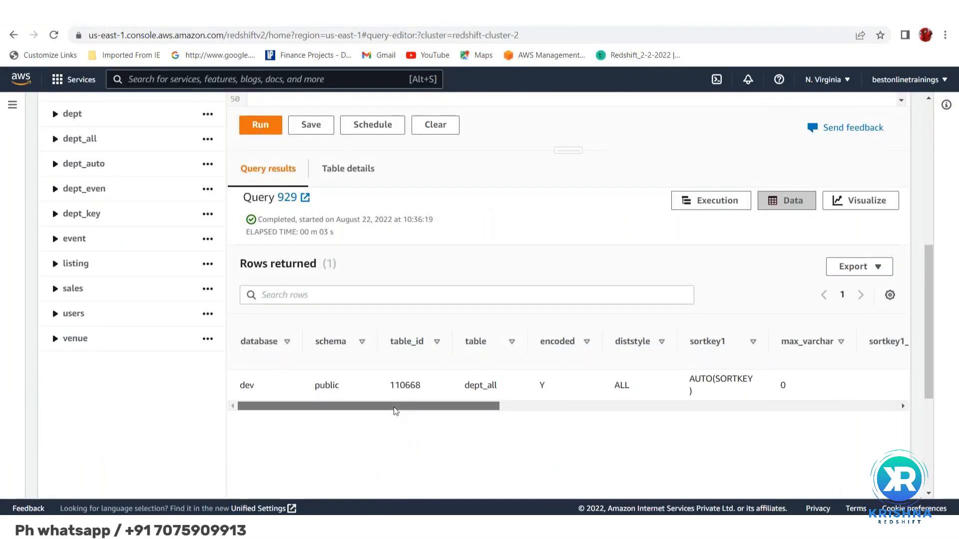
pyautogui.moveTo(396, 411); pyautogui.dragTo(658, 417)
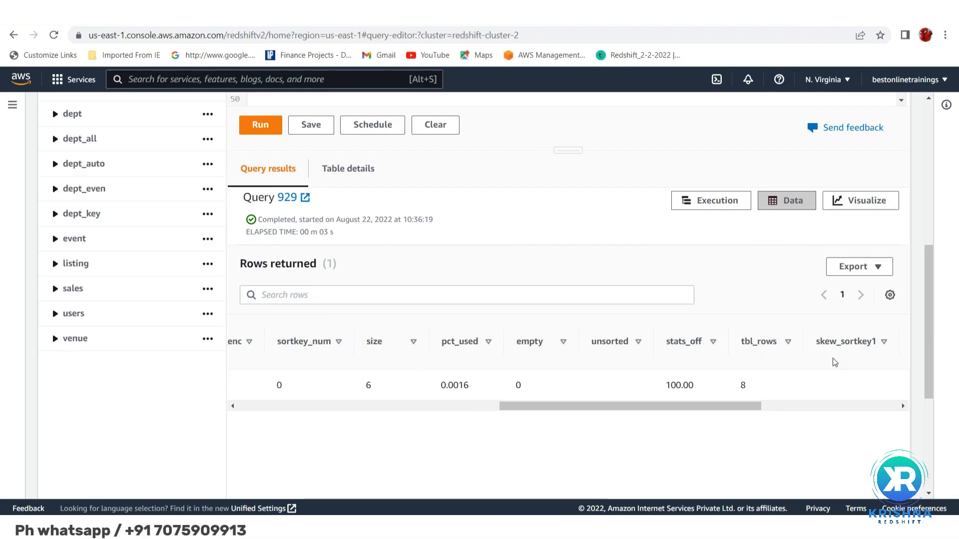
pyautogui.moveTo(744, 409); pyautogui.dragTo(888, 402)
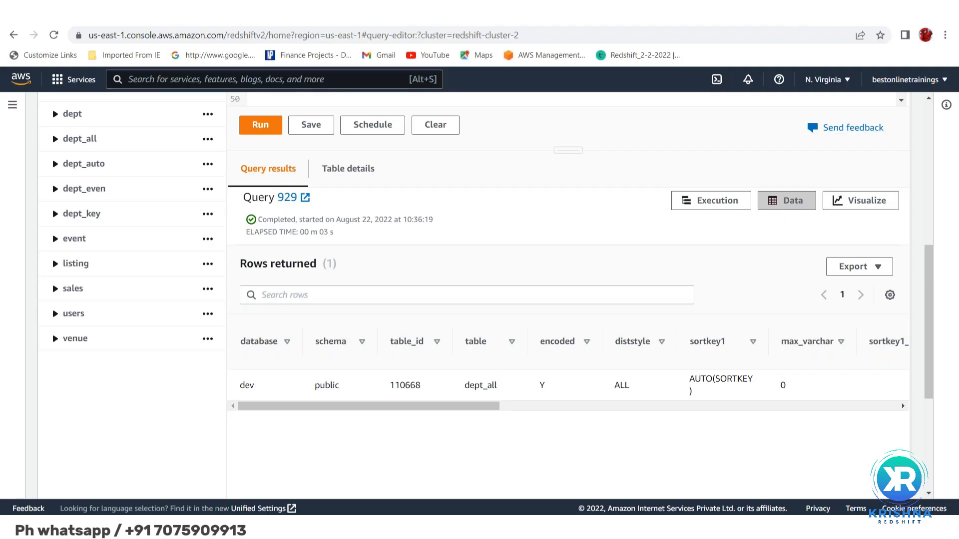
# Show the "Vacuuming tables" documentation page and review its note and the Automatic table sort section
pyautogui.hotkey('ctrl', 'Tab')
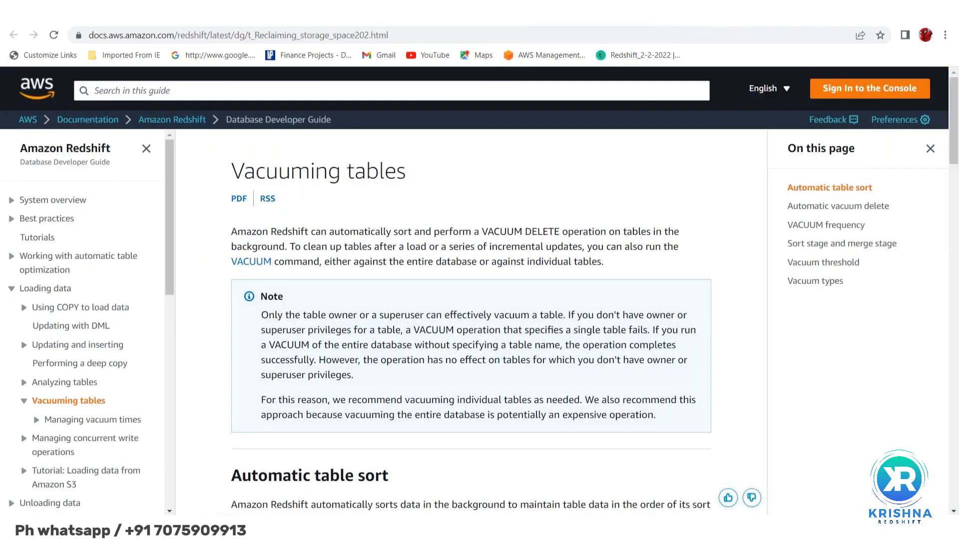
pyautogui.scroll(-3, 471, 320)
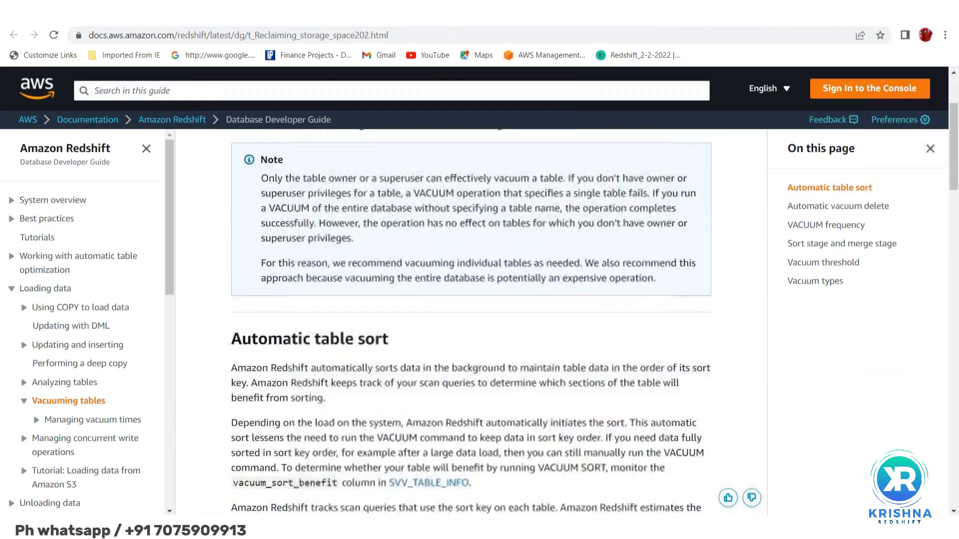
pyautogui.scroll(-2, 526, 267)
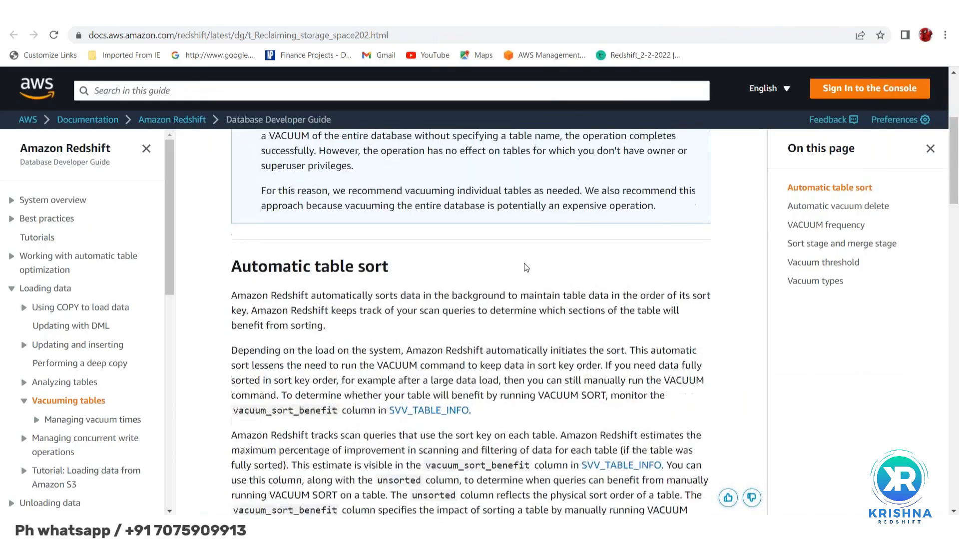
pyautogui.scroll(-4, 526, 267)
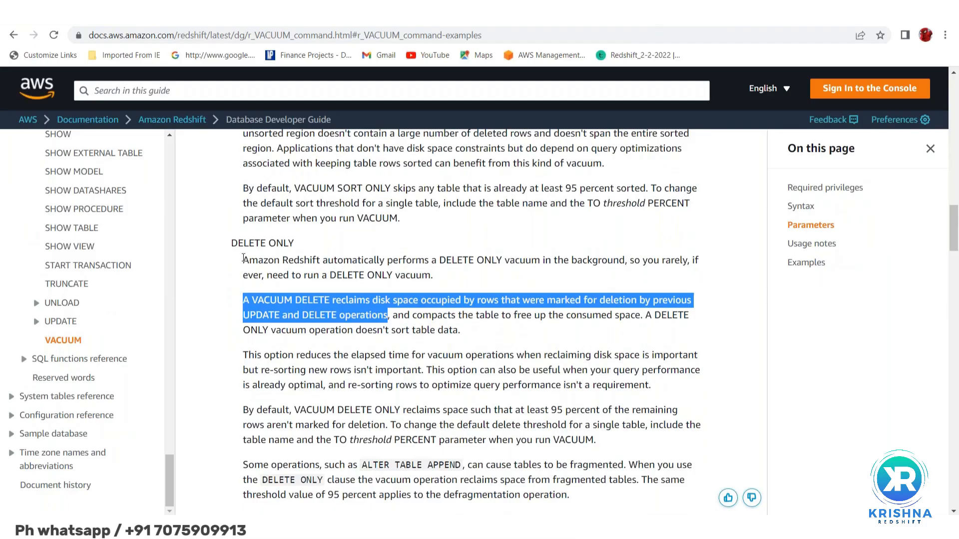
# Return to the VACUUM page and highlight "Amazon Redshift automatically performs a DELETE ONLY vacuum in the background"
pyautogui.moveTo(243, 258); pyautogui.dragTo(504, 256)
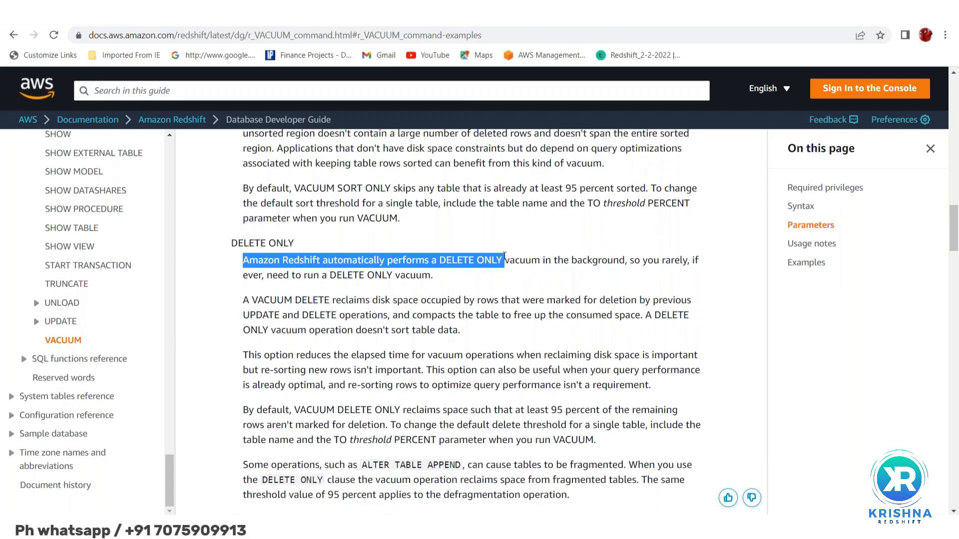
pyautogui.hotkey('shift', 'Right')
pyautogui.hotkey('shift', 'Right')
pyautogui.hotkey('shift', 'Right')
pyautogui.hotkey('shift', 'Right')
pyautogui.hotkey('shift', 'Right')
pyautogui.hotkey('shift', 'Right')
pyautogui.hotkey('shift', 'Right')
pyautogui.hotkey('shift', 'Right')
pyautogui.hotkey('shift', 'Right')
pyautogui.hotkey('shift', 'Right')
pyautogui.hotkey('shift', 'Right')
pyautogui.hotkey('shift', 'Right')
pyautogui.hotkey('shift', 'Right')
pyautogui.hotkey('shift', 'Right')
pyautogui.hotkey('shift', 'Right')
pyautogui.hotkey('shift', 'Right')
pyautogui.hotkey('shift', 'Right')
pyautogui.hotkey('shift', 'Right')
pyautogui.hotkey('shift', 'Right')
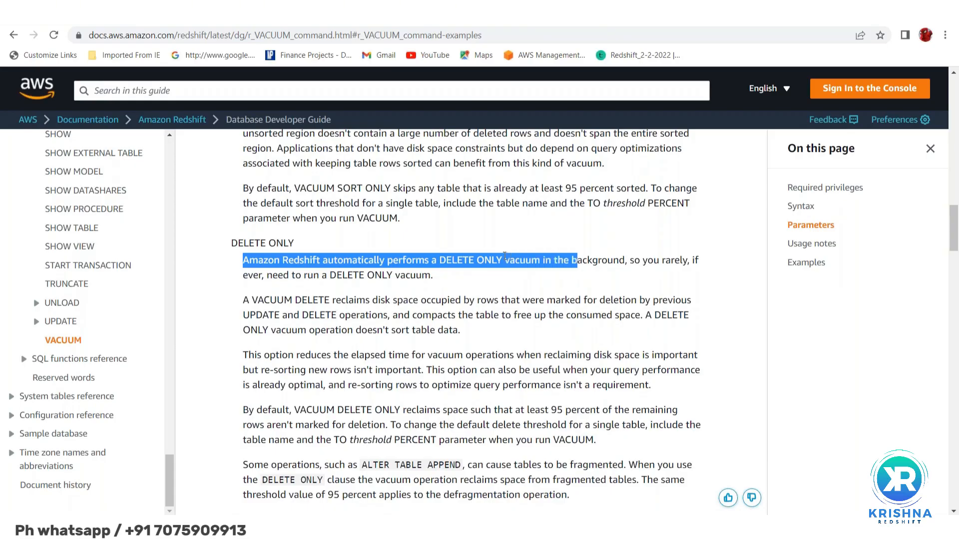
pyautogui.hotkey('shift', 'Right')
pyautogui.hotkey('shift', 'Right')
pyautogui.hotkey('shift', 'Right')
pyautogui.hotkey('shift', 'Right')
pyautogui.hotkey('shift', 'Right')
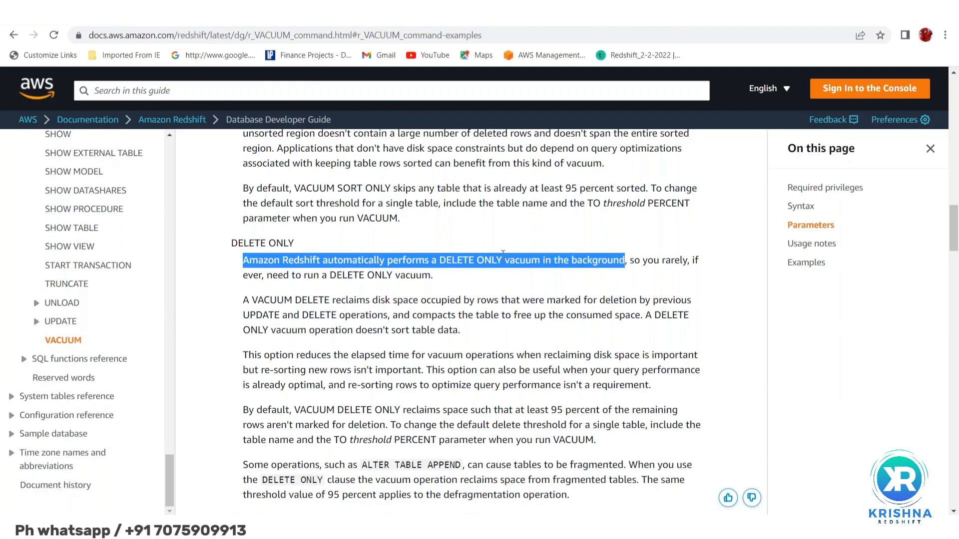
# Review the FULL, SORT ONLY and DELETE ONLY descriptions, highlighting the whole sentence about rarely needing to run a DELETE ONLY vacuum
pyautogui.scroll(3, 469, 247)
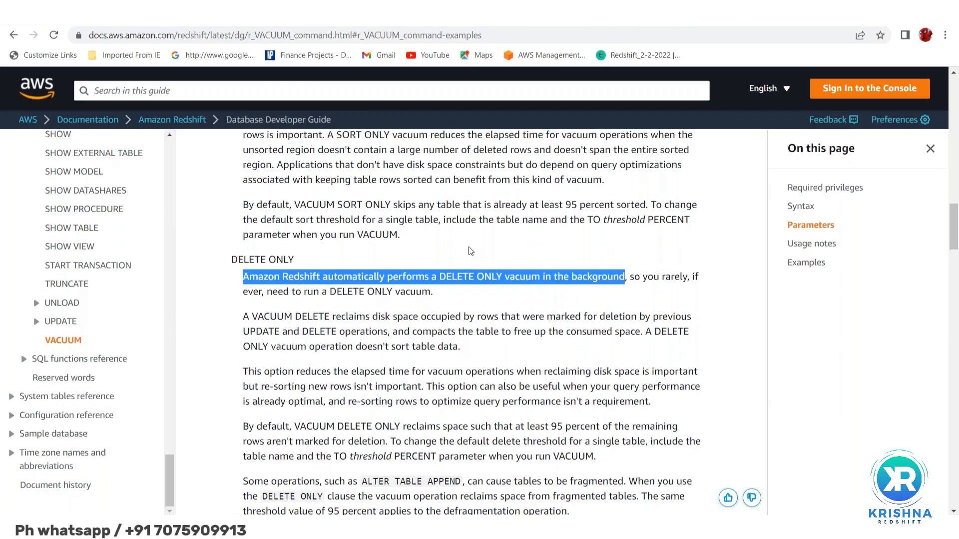
pyautogui.scroll(4, 469, 240)
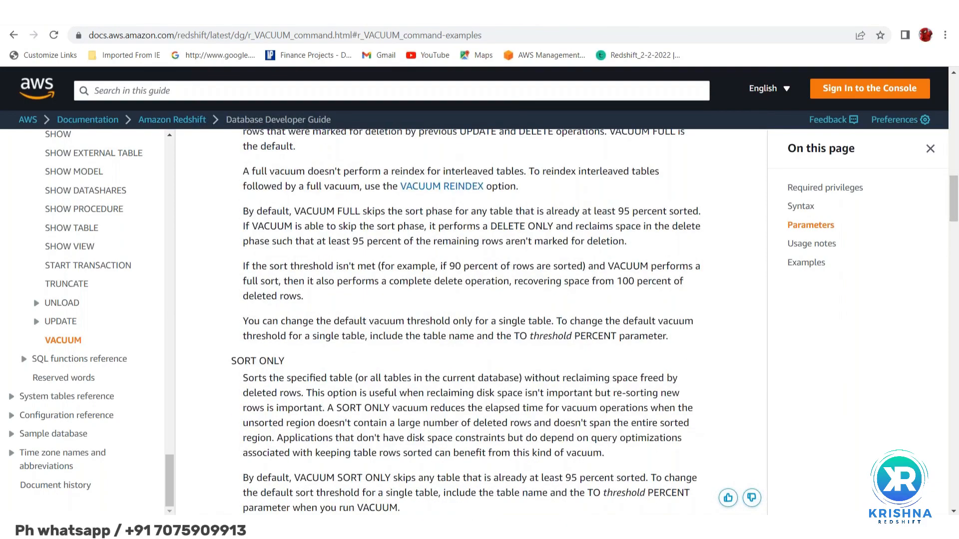
pyautogui.scroll(-4, 469, 239)
pyautogui.scroll(-2, 470, 240)
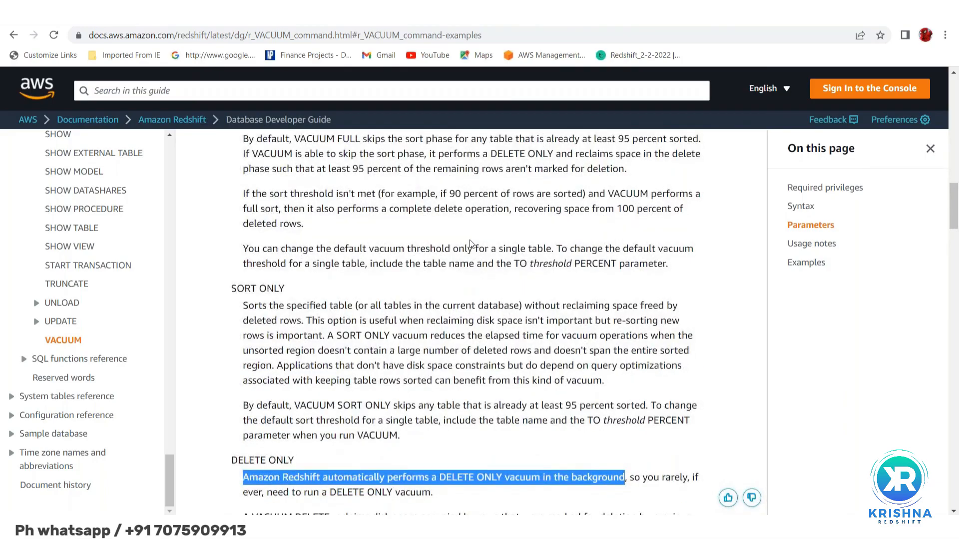
pyautogui.scroll(-2, 470, 240)
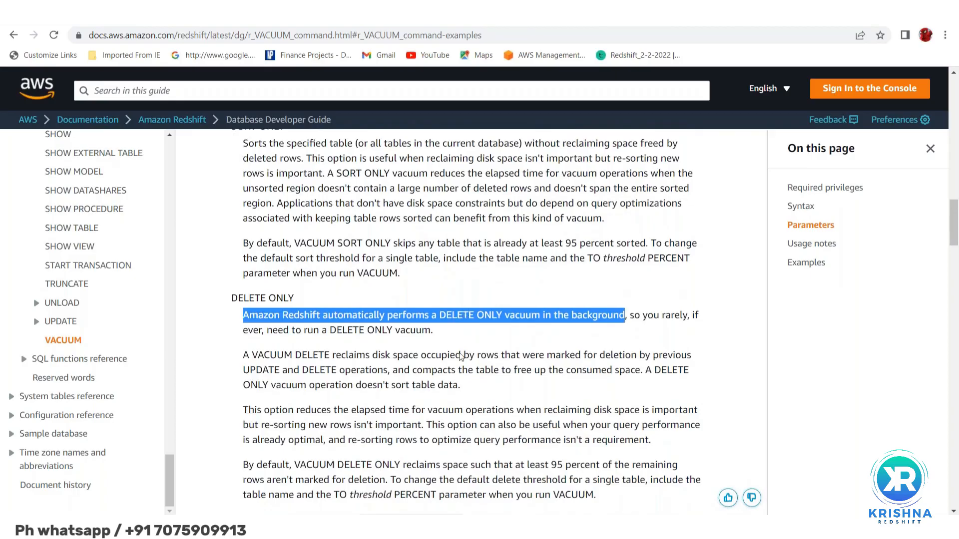
pyautogui.scroll(-1, 460, 356)
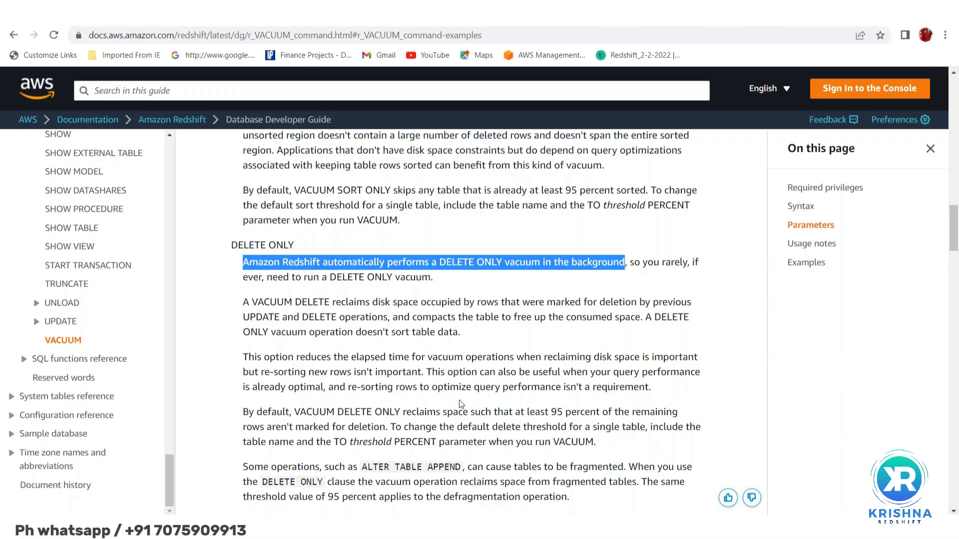
pyautogui.scroll(2, 370, 335)
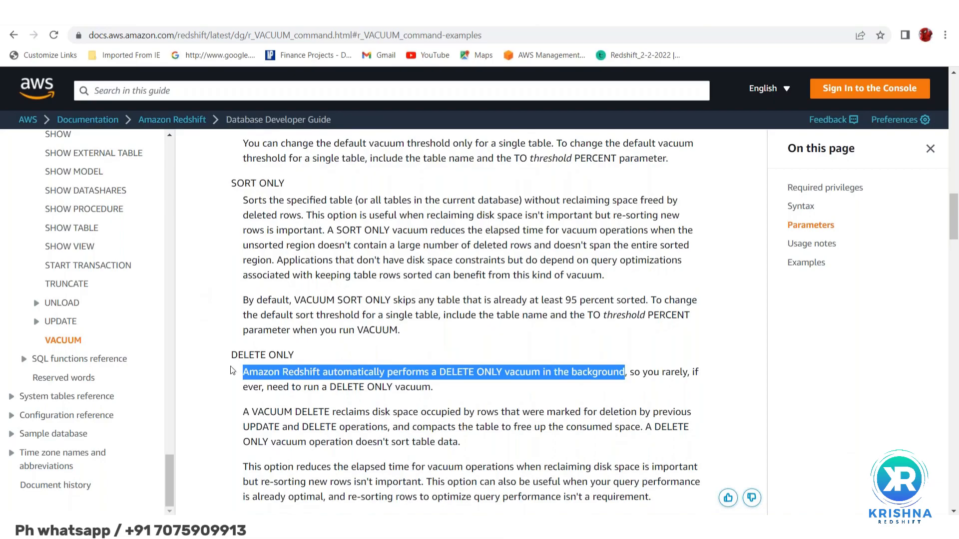
pyautogui.click(245, 373)
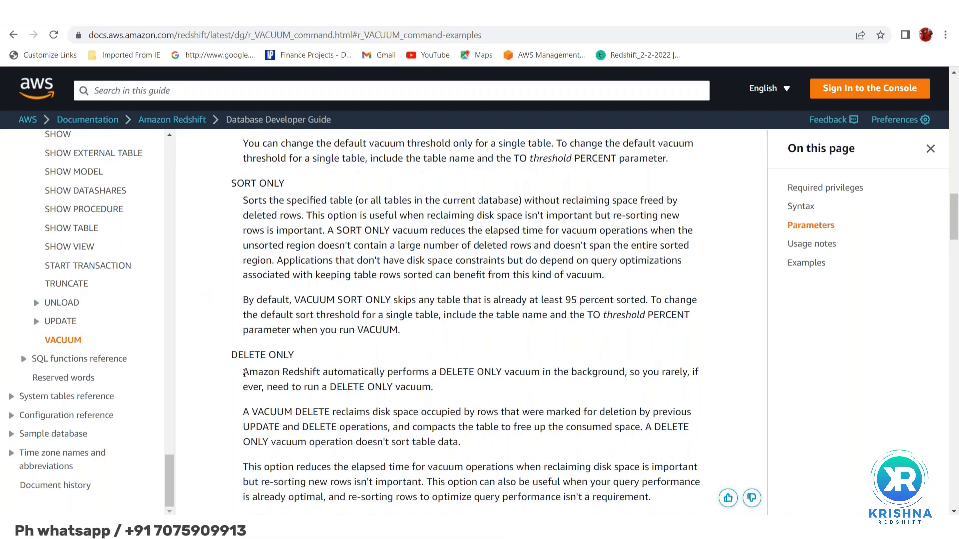
pyautogui.moveTo(245, 374); pyautogui.dragTo(441, 384)
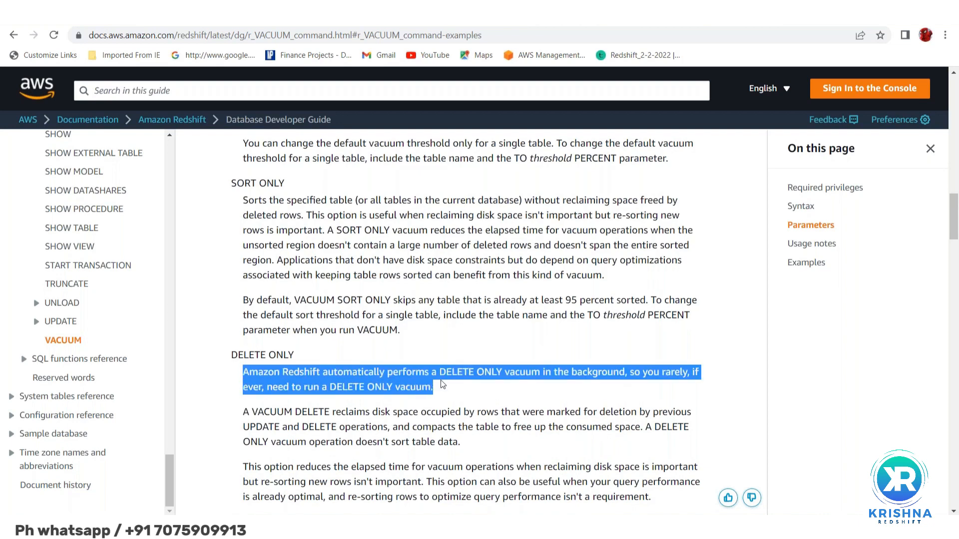
pyautogui.scroll(-3, 442, 384)
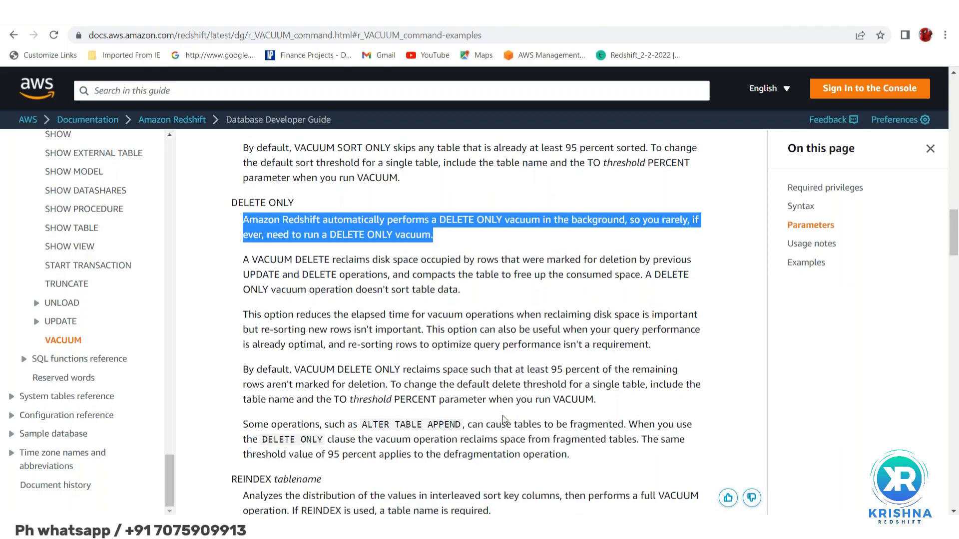
# Review the rest of the DELETE ONLY description and the REINDEX parameter on the VACUUM page
pyautogui.scroll(-3, 503, 419)
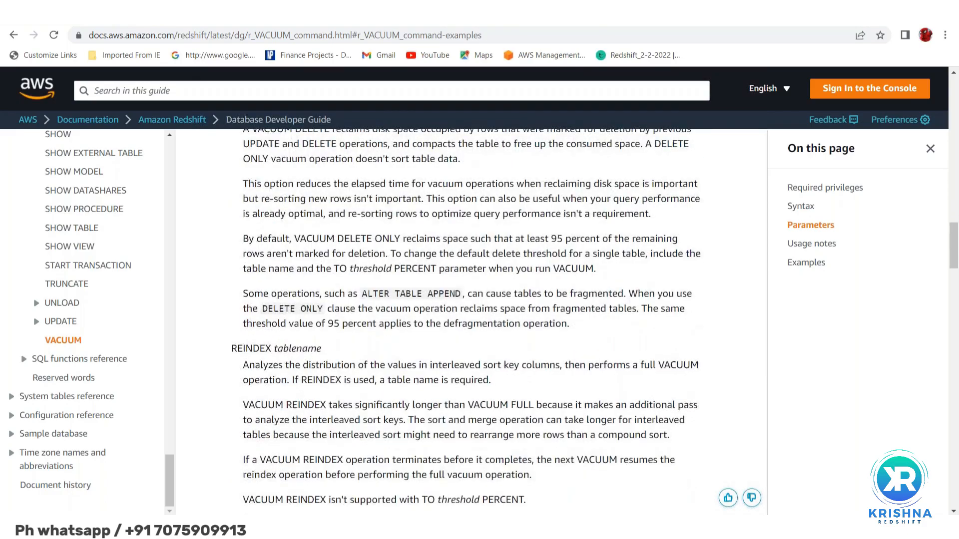
pyautogui.scroll(-1, 504, 408)
pyautogui.scroll(-1, 505, 409)
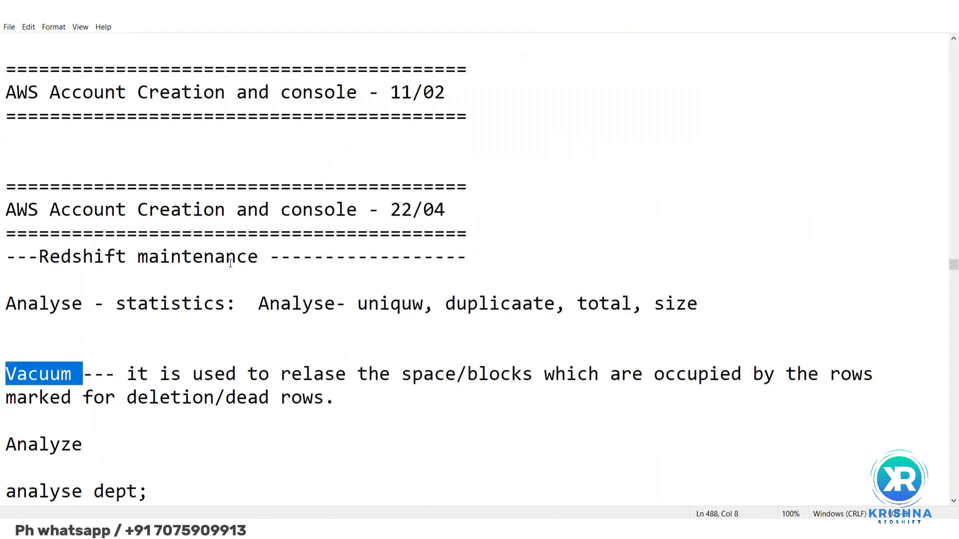
# Switch to the Notepad class notes and review the Redshift maintenance section on Analyse, Vacuum and svv_table_info
pyautogui.scroll(-1, 195, 273)
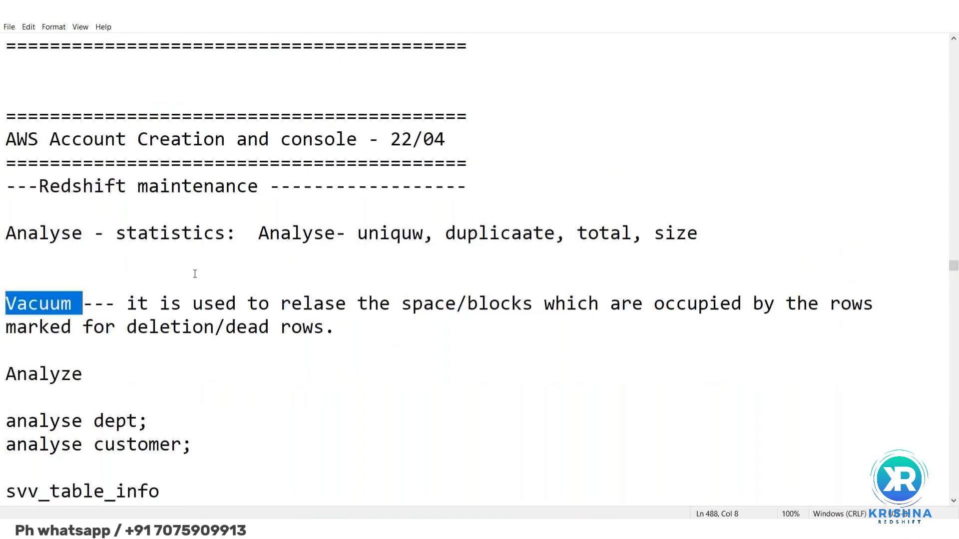
pyautogui.doubleClick(17, 231)
pyautogui.doubleClick(22, 305)
pyautogui.scroll(-2, 78, 347)
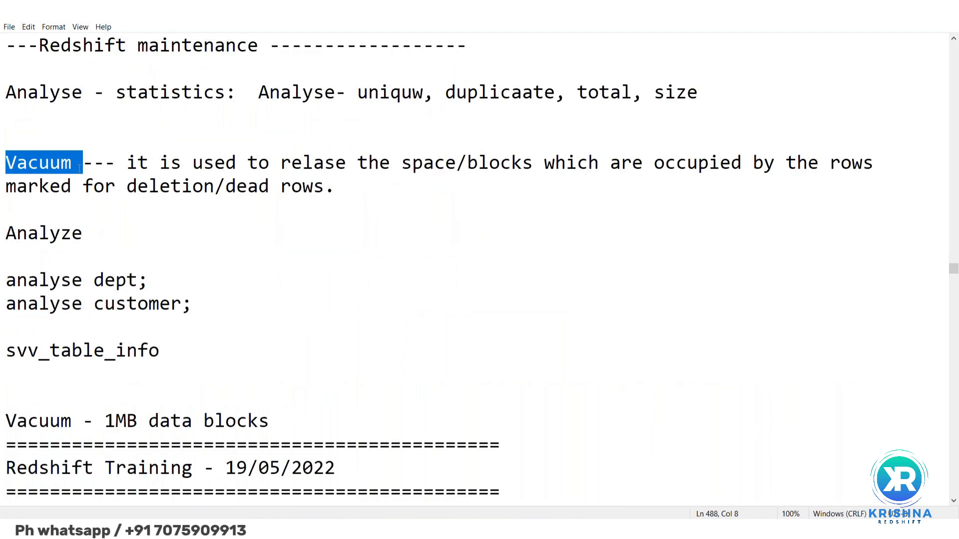
pyautogui.scroll(-3, 41, 278)
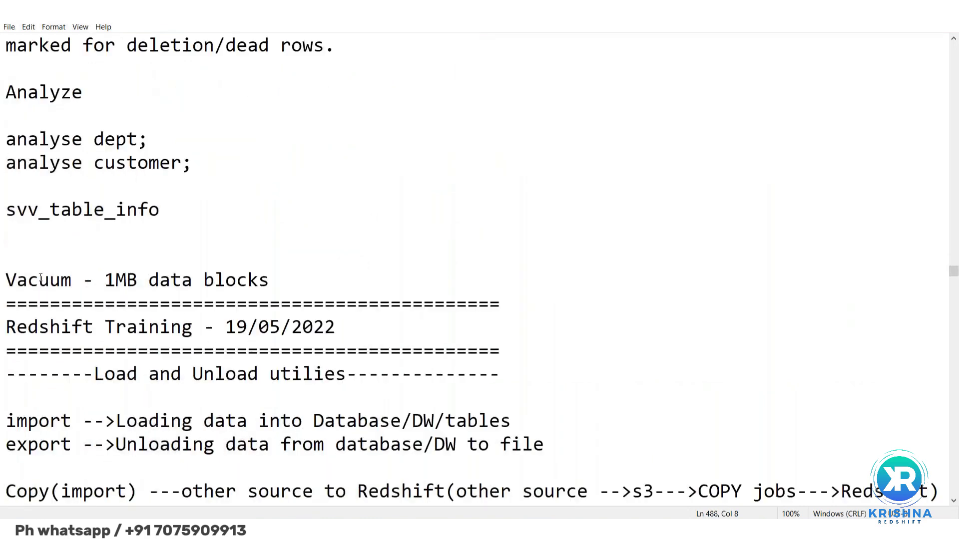
pyautogui.scroll(-2, 7, 345)
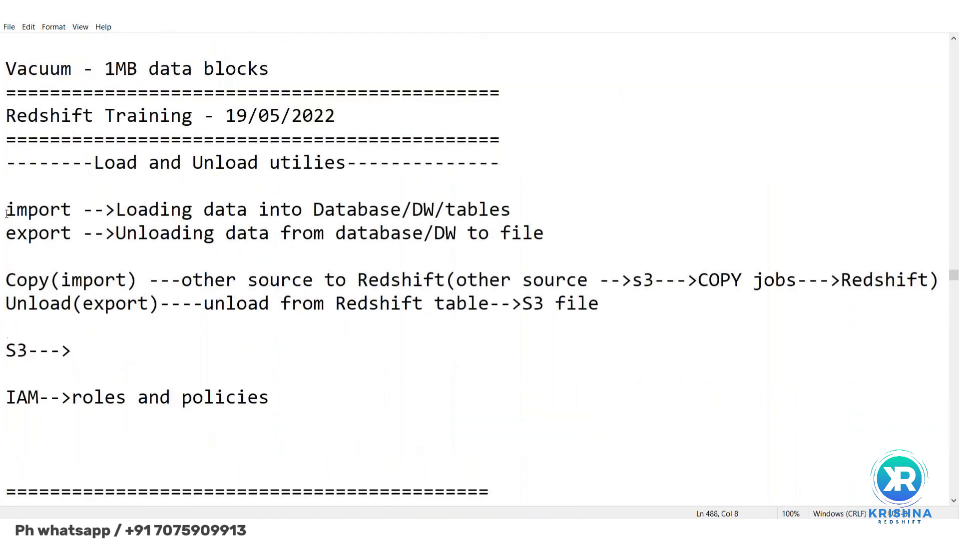
# Highlight the Load and Unload utilities notes from their heading through "IAM-->roles and policies"
pyautogui.click(5, 163)
pyautogui.hotkey('shift', 'Down')
pyautogui.hotkey('shift', 'Down')
pyautogui.hotkey('shift', 'Down')
pyautogui.hotkey('shift', 'Down')
pyautogui.hotkey('shift', 'Down')
pyautogui.hotkey('shift', 'Down')
pyautogui.hotkey('shift', 'Down')
pyautogui.hotkey('shift', 'Down')
pyautogui.hotkey('shift', 'Down')
pyautogui.hotkey('shift', 'Down')
pyautogui.hotkey('shift', 'Down')
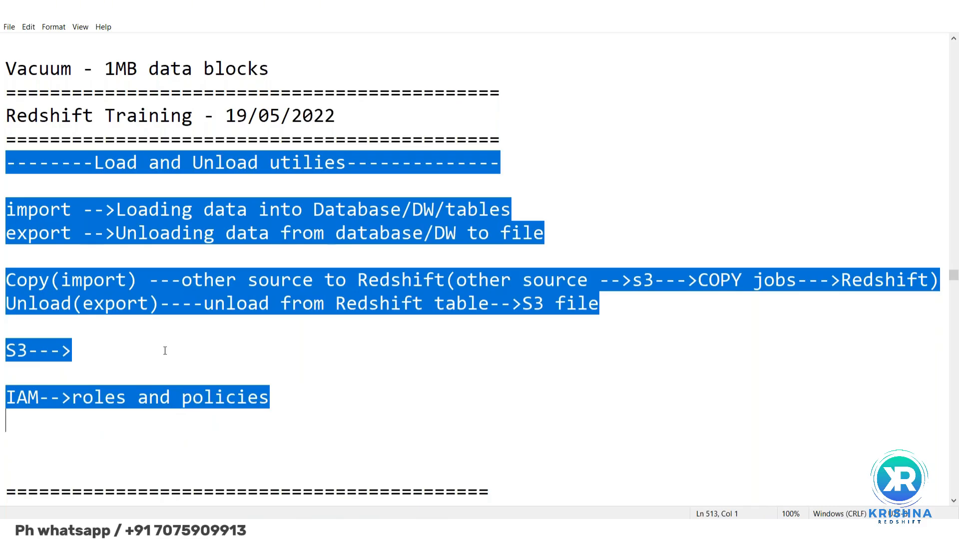
# Highlight the Redshift system tables list from SVV_TABLES_INFO through STL_TR_CONFLICT
pyautogui.scroll(-6, 165, 351)
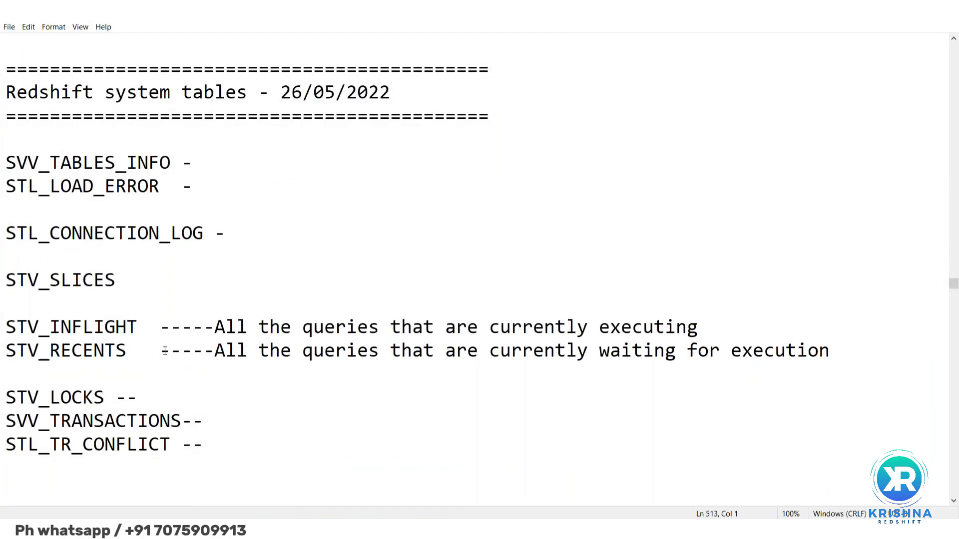
pyautogui.click(7, 163)
pyautogui.scroll(1, 7, 163)
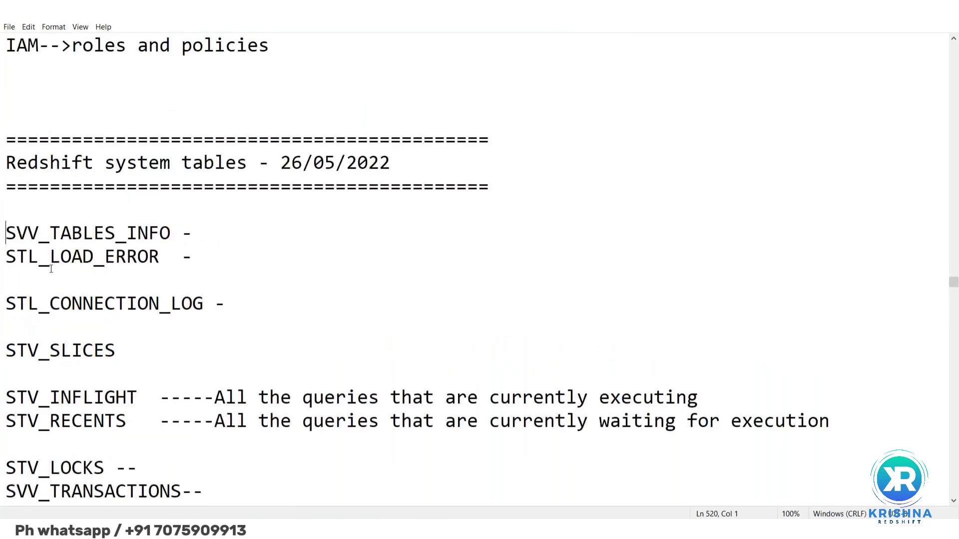
pyautogui.hotkey('shift', 'Down')
pyautogui.hotkey('shift', 'Down')
pyautogui.hotkey('shift', 'Down')
pyautogui.hotkey('shift', 'Down')
pyautogui.hotkey('shift', 'Down')
pyautogui.hotkey('shift', 'Down')
pyautogui.hotkey('shift', 'Down')
pyautogui.hotkey('shift', 'Down')
pyautogui.hotkey('shift', 'Down')
pyautogui.hotkey('shift', 'Down')
pyautogui.hotkey('shift', 'Down')
pyautogui.hotkey('shift', 'Down')
pyautogui.hotkey('shift', 'Down')
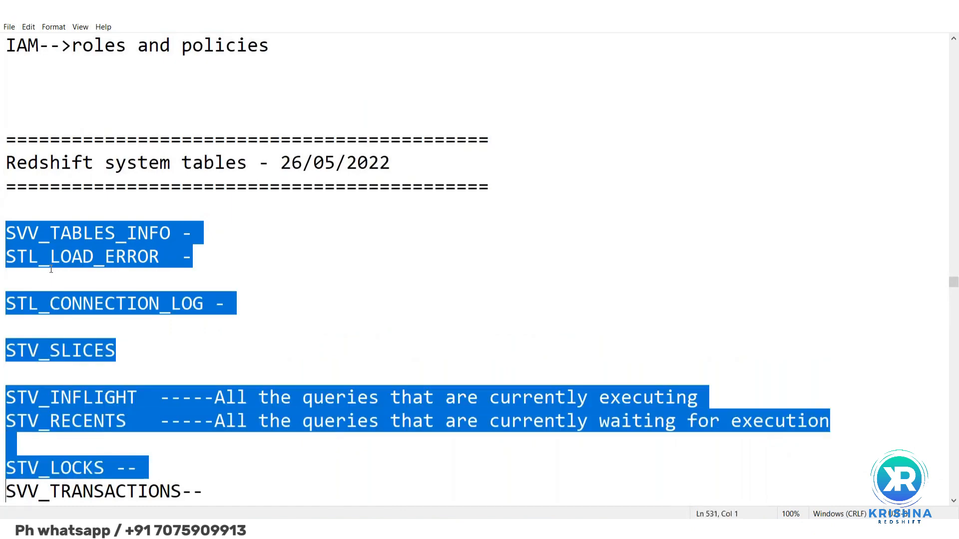
pyautogui.scroll(-1, 51, 269)
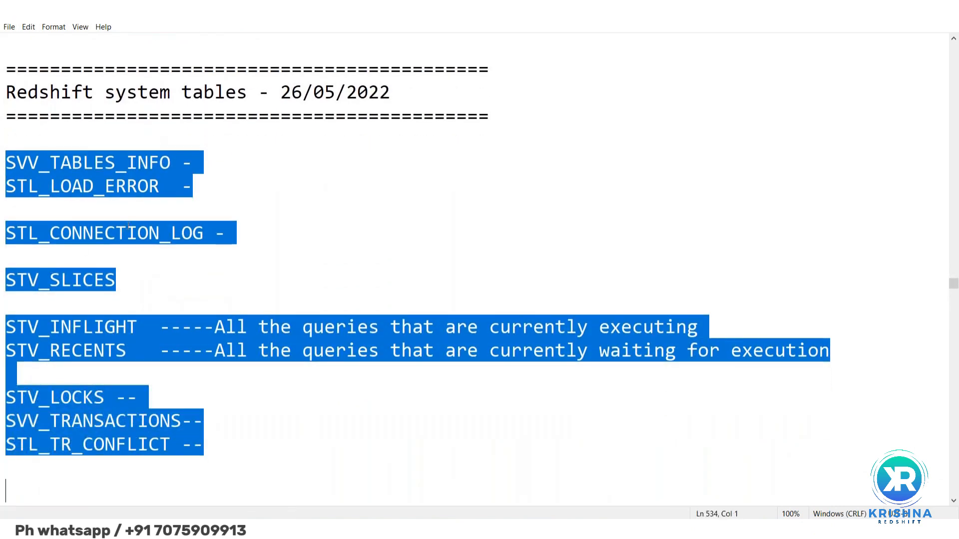
# Return to the Load and Unload utilities section and highlight its import, export, Copy, Unload, S3 and IAM notes again
pyautogui.click(127, 231)
pyautogui.scroll(5, 127, 227)
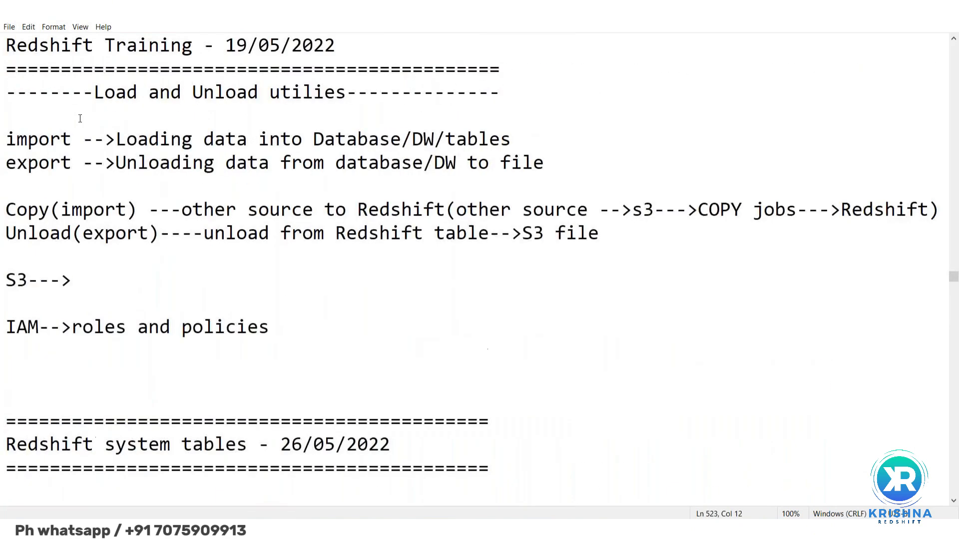
pyautogui.click(40, 101)
pyautogui.hotkey('shift', 'Down')
pyautogui.hotkey('shift', 'Down')
pyautogui.hotkey('shift', 'Down')
pyautogui.hotkey('shift', 'Down')
pyautogui.hotkey('shift', 'Down')
pyautogui.hotkey('shift', 'Down')
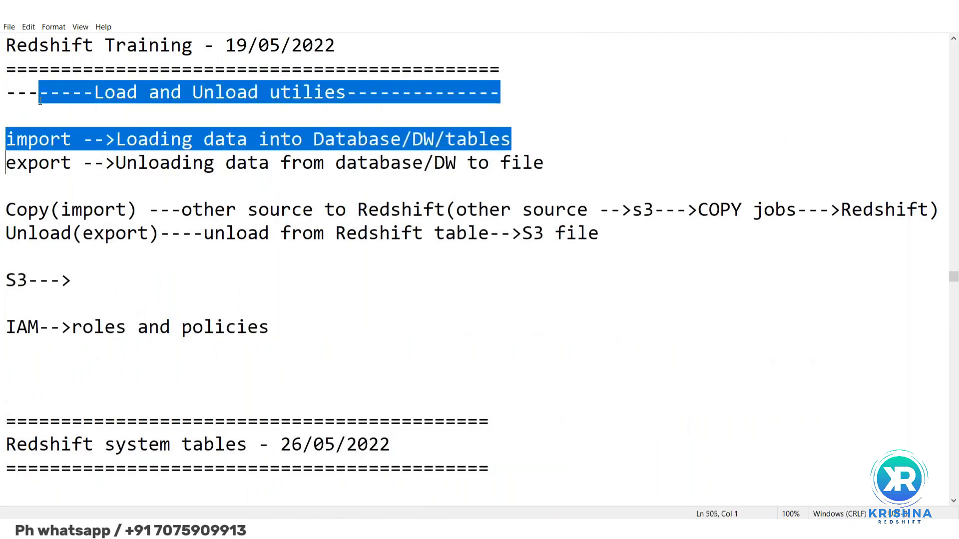
pyautogui.hotkey('shift', 'Down')
pyautogui.hotkey('shift', 'Down')
pyautogui.hotkey('shift', 'Down')
pyautogui.hotkey('shift', 'Down')
pyautogui.hotkey('shift', 'Down')
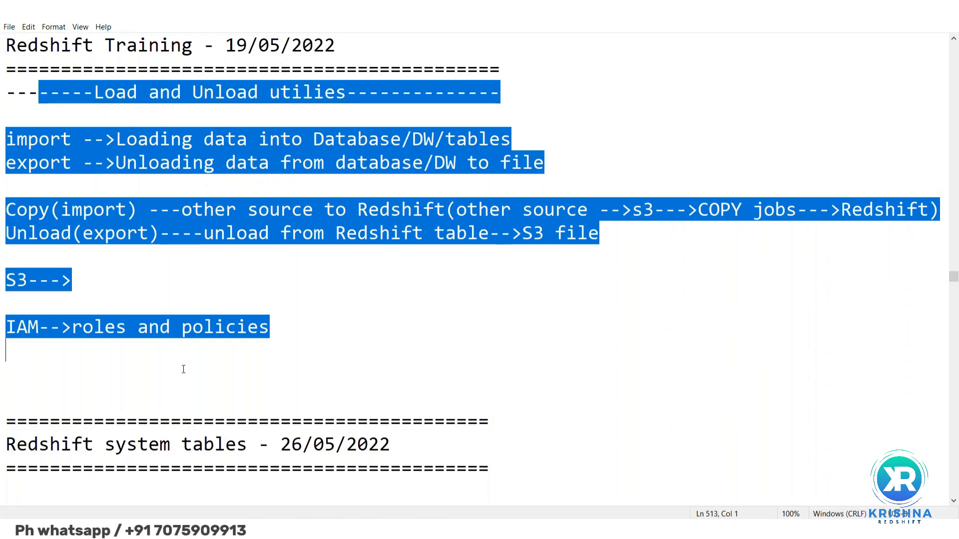
# Review the Redshift system tables section down to the STL_QUERY entry
pyautogui.scroll(-1, 183, 369)
pyautogui.scroll(-1, 183, 369)
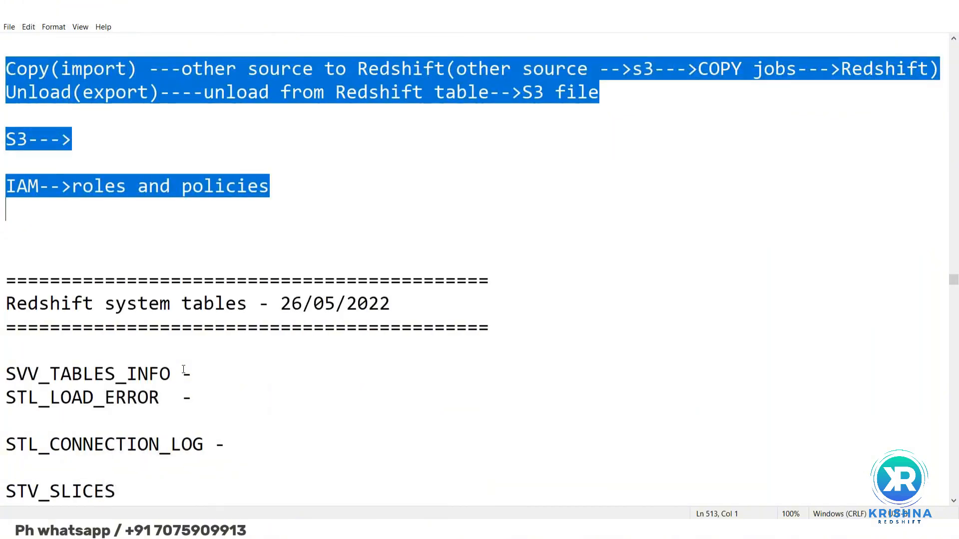
pyautogui.scroll(-1, 183, 369)
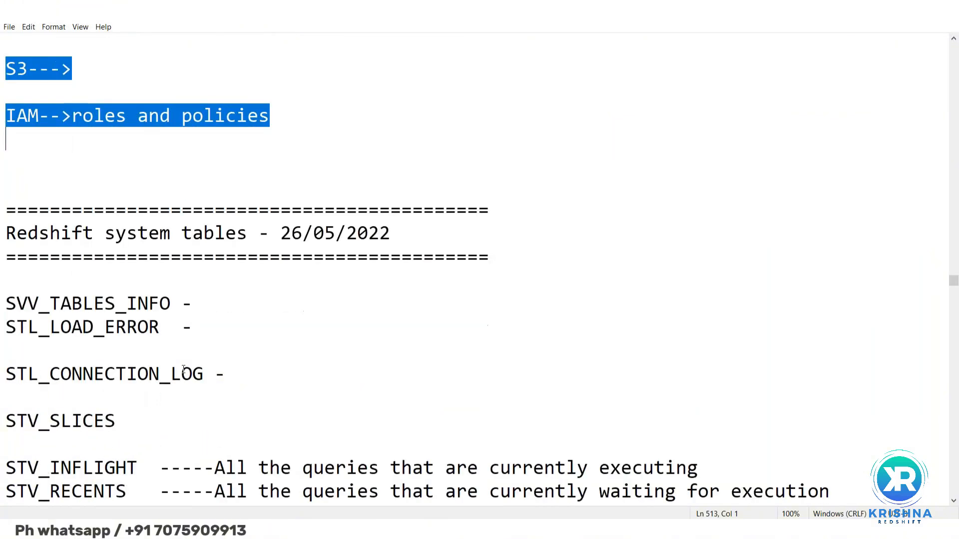
pyautogui.click(36, 266)
pyautogui.press('Down')
pyautogui.press('Down')
pyautogui.press('Down')
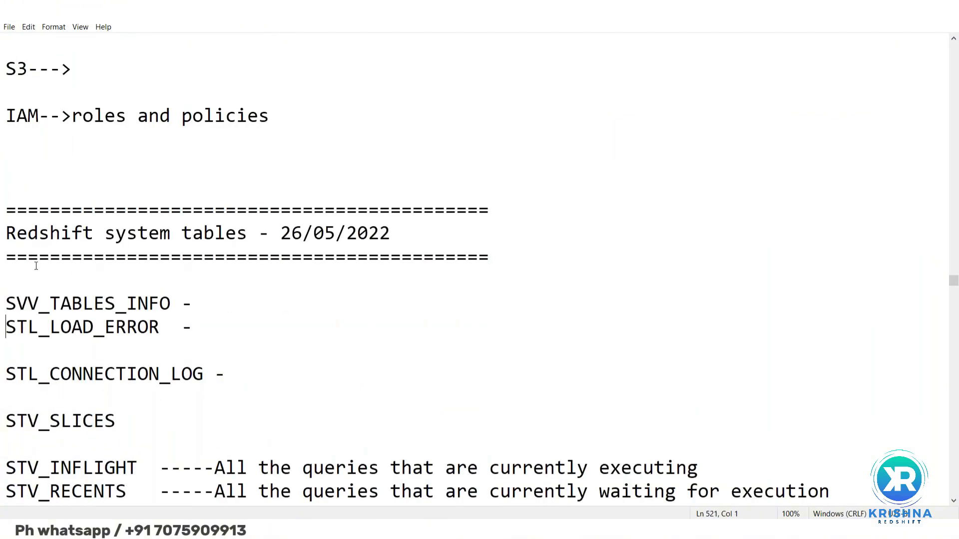
pyautogui.press('Down')
pyautogui.press('Down')
pyautogui.press('Down')
pyautogui.press('Down')
pyautogui.press('Down')
pyautogui.press('Down')
pyautogui.press('Down')
pyautogui.press('Down')
pyautogui.press('Down')
pyautogui.press('Down')
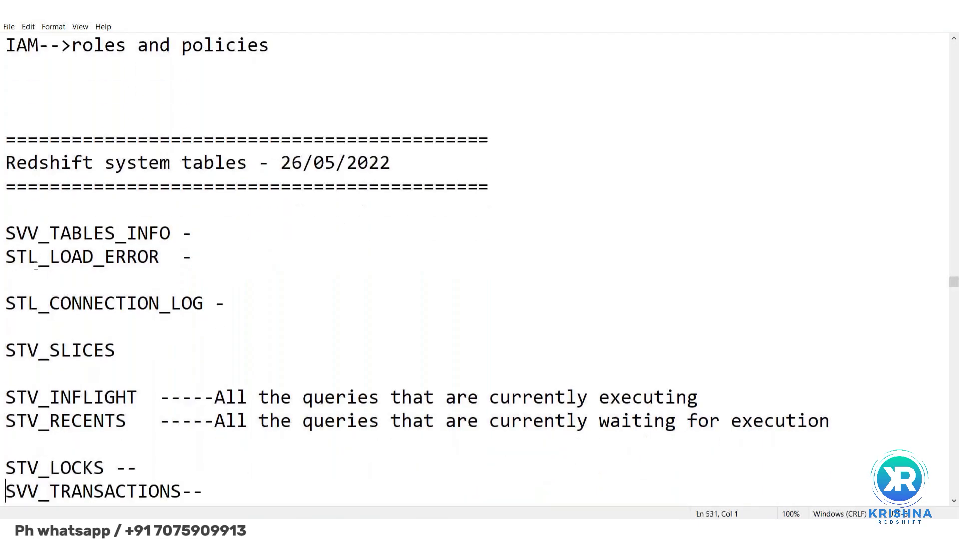
pyautogui.press('Down')
pyautogui.press('Down')
pyautogui.press('Down')
pyautogui.press('Down')
pyautogui.press('Down')
pyautogui.press('Down')
pyautogui.press('Down')
pyautogui.press('Down')
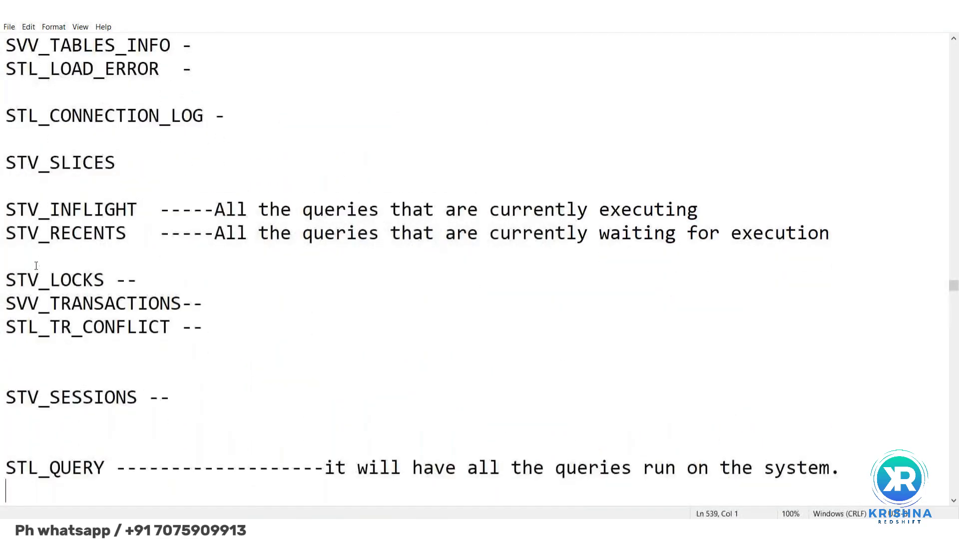
# Look through the Redshift spectrum and Redshift snapshots sections of the notes
pyautogui.press('Down')
pyautogui.press('Down')
pyautogui.press('Down')
pyautogui.press('Down')
pyautogui.press('Down')
pyautogui.press('Down')
pyautogui.press('Down')
pyautogui.press('Down')
pyautogui.press('Down')
pyautogui.press('Down')
pyautogui.press('Down')
pyautogui.press('Down')
pyautogui.press('Down')
pyautogui.press('Down')
pyautogui.press('Down')
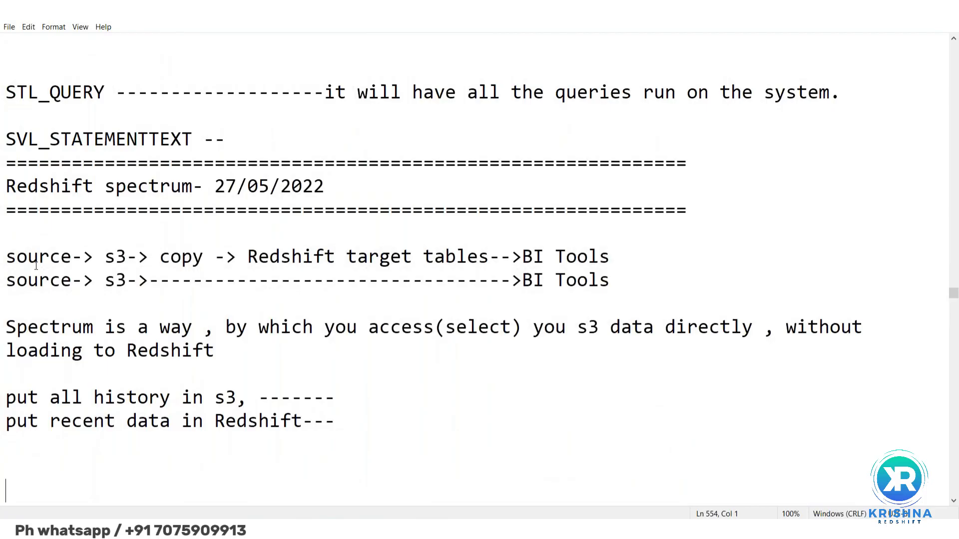
pyautogui.press('Down')
pyautogui.press('Down')
pyautogui.press('Down')
pyautogui.press('Down')
pyautogui.press('Down')
pyautogui.press('Down')
pyautogui.press('Down')
pyautogui.press('Down')
pyautogui.press('Down')
pyautogui.press('Down')
pyautogui.press('Down')
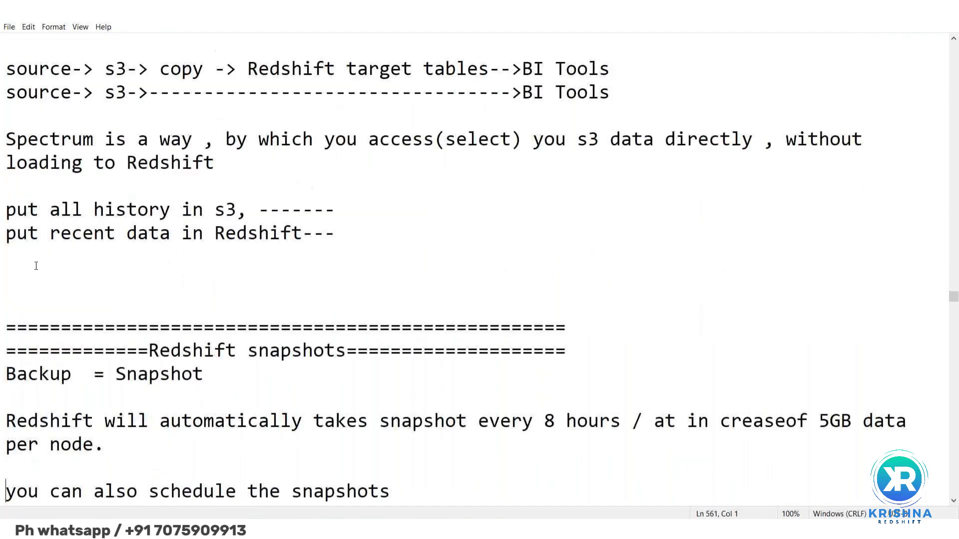
pyautogui.press('Down')
pyautogui.press('Down')
pyautogui.press('Down')
pyautogui.press('Down')
pyautogui.press('Down')
pyautogui.press('Down')
pyautogui.press('Down')
pyautogui.press('Down')
pyautogui.press('Down')
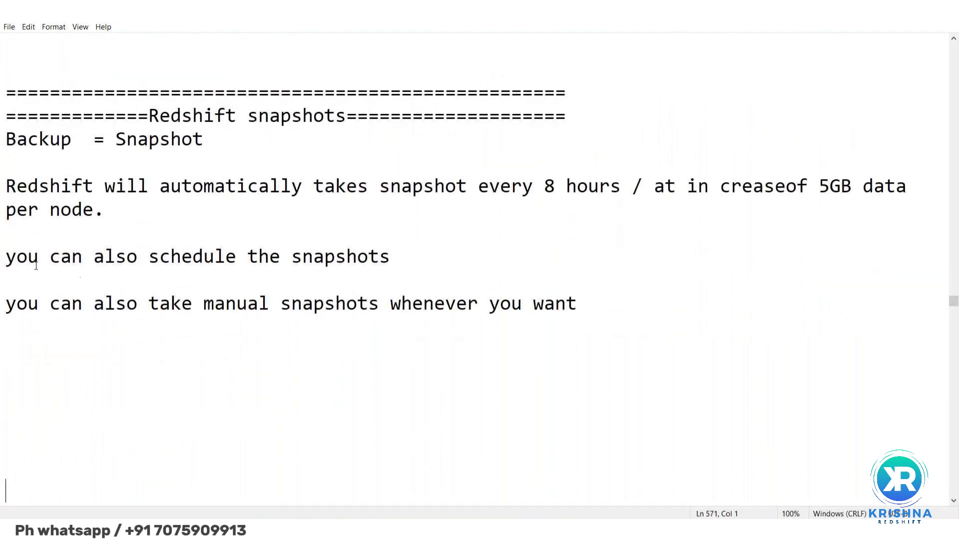
# Look through the optimization notes, covering query monitoring, locks, explain plans and the dept_key1 table definition
pyautogui.press('Down')
pyautogui.press('Down')
pyautogui.press('Down')
pyautogui.press('Down')
pyautogui.press('Down')
pyautogui.press('Down')
pyautogui.press('Down')
pyautogui.press('Down')
pyautogui.press('Down')
pyautogui.press('Down')
pyautogui.press('Down')
pyautogui.press('Down')
pyautogui.press('Down')
pyautogui.press('Down')
pyautogui.press('Down')
pyautogui.press('Down')
pyautogui.press('Down')
pyautogui.press('Down')
pyautogui.press('Down')
pyautogui.press('Down')
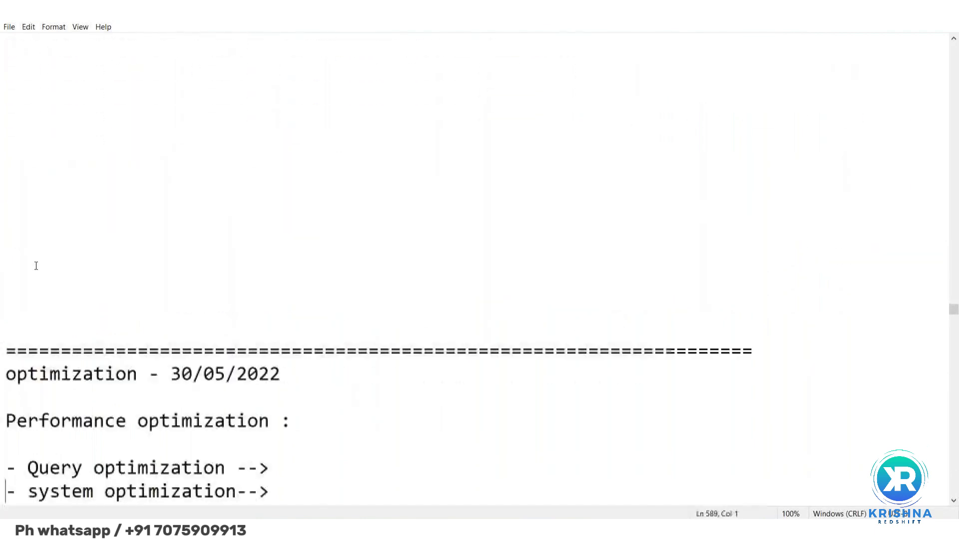
pyautogui.press('Down')
pyautogui.press('Down')
pyautogui.press('Down')
pyautogui.press('Down')
pyautogui.press('Down')
pyautogui.press('Down')
pyautogui.press('Down')
pyautogui.press('Down')
pyautogui.press('Down')
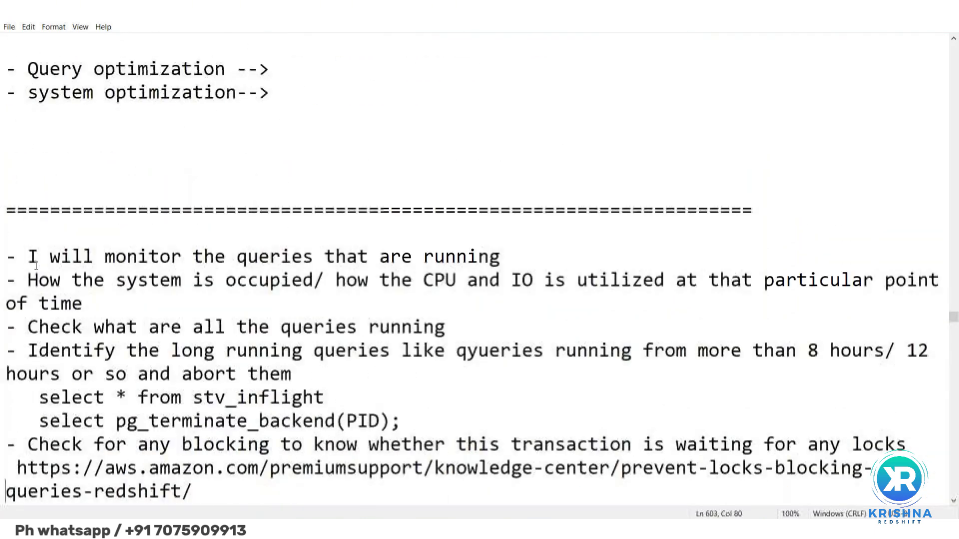
pyautogui.press('Down')
pyautogui.press('Down')
pyautogui.press('Down')
pyautogui.press('Down')
pyautogui.press('Down')
pyautogui.press('Down')
pyautogui.press('Down')
pyautogui.press('Down')
pyautogui.press('Down')
pyautogui.press('Down')
pyautogui.press('Down')
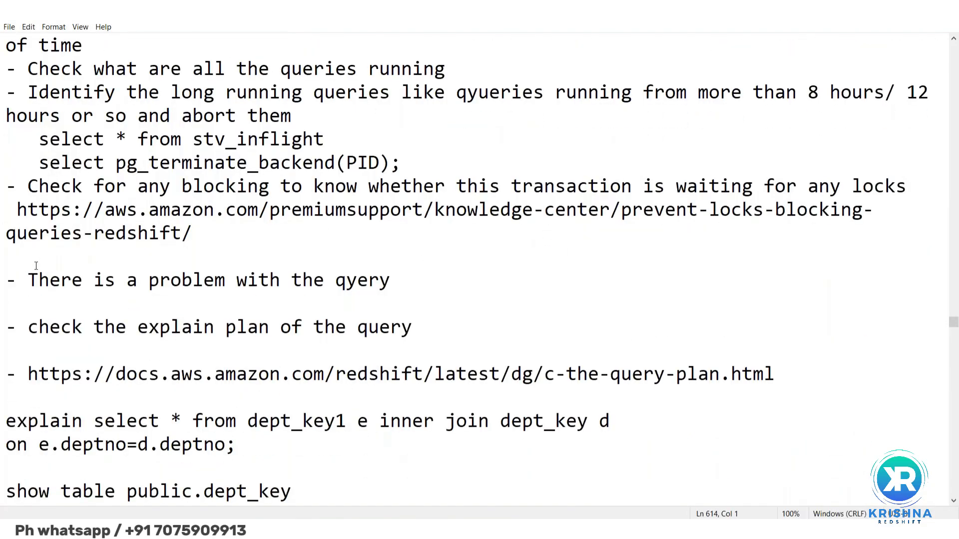
pyautogui.press('Down')
pyautogui.press('Down')
pyautogui.press('Down')
pyautogui.press('Down')
pyautogui.press('Down')
pyautogui.press('Down')
pyautogui.press('Down')
pyautogui.press('Down')
pyautogui.press('Down')
pyautogui.press('Down')
pyautogui.press('Down')
pyautogui.press('Down')
pyautogui.press('Down')
pyautogui.press('Down')
pyautogui.press('Down')
pyautogui.press('Down')
pyautogui.press('Down')
pyautogui.press('Down')
pyautogui.press('Down')
pyautogui.press('Down')
pyautogui.press('Down')
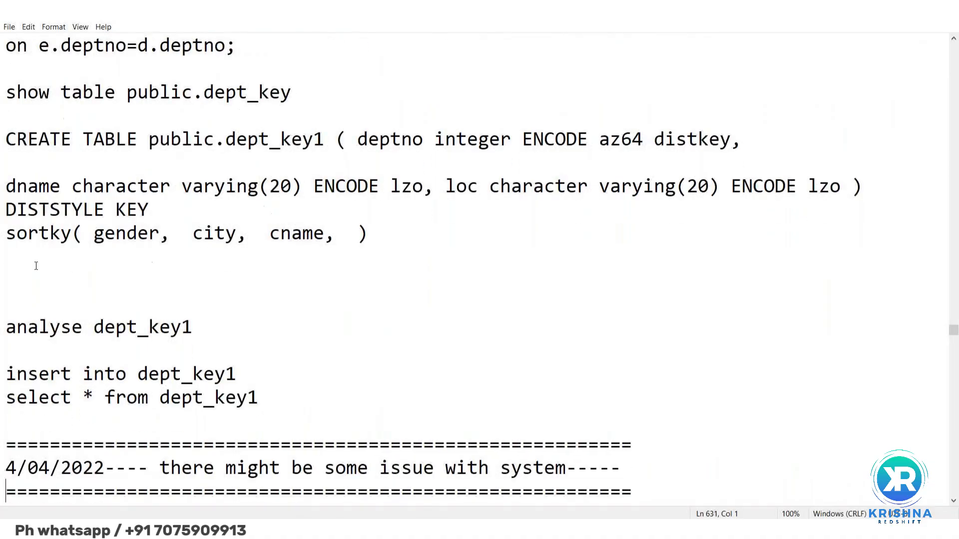
# Look through the notes on possible system issues and continue to the work load management (WLM) section
pyautogui.write('STV_LOCKS/SVV_TRANSACTIONS')
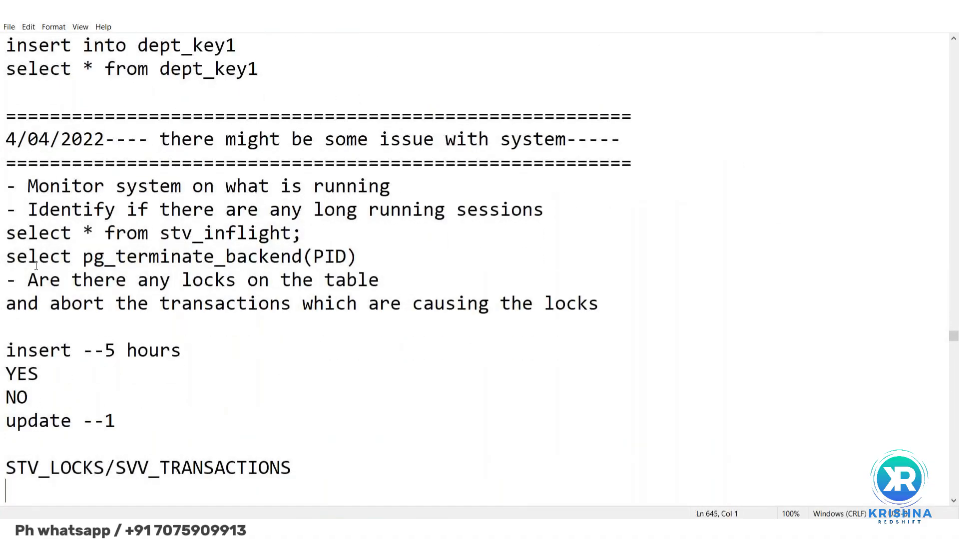
pyautogui.press('Down')
pyautogui.press('Down')
pyautogui.press('Down')
pyautogui.press('Down')
pyautogui.press('Down')
pyautogui.press('Down')
pyautogui.press('Down')
pyautogui.press('Down')
pyautogui.press('Down')
pyautogui.press('Down')
pyautogui.press('Down')
pyautogui.press('Down')
pyautogui.press('Down')
pyautogui.press('Down')
pyautogui.press('Down')
pyautogui.press('Down')
pyautogui.press('Down')
pyautogui.press('Down')
pyautogui.press('Down')
pyautogui.press('Down')
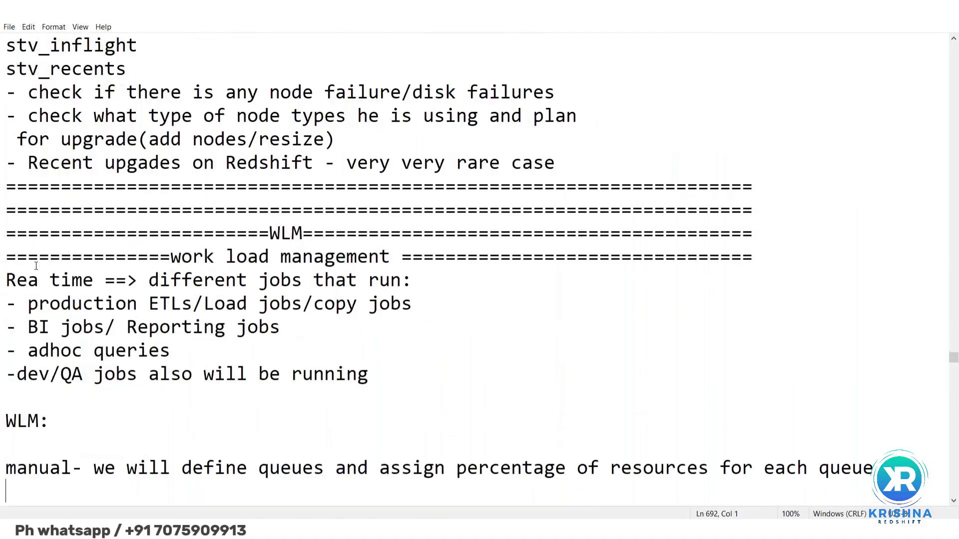
# Switch to the course syllabus document and highlight "Data Loading and Unloading in Amazon Redshift" with all its subtopics
pyautogui.press('Down')
pyautogui.press('Down')
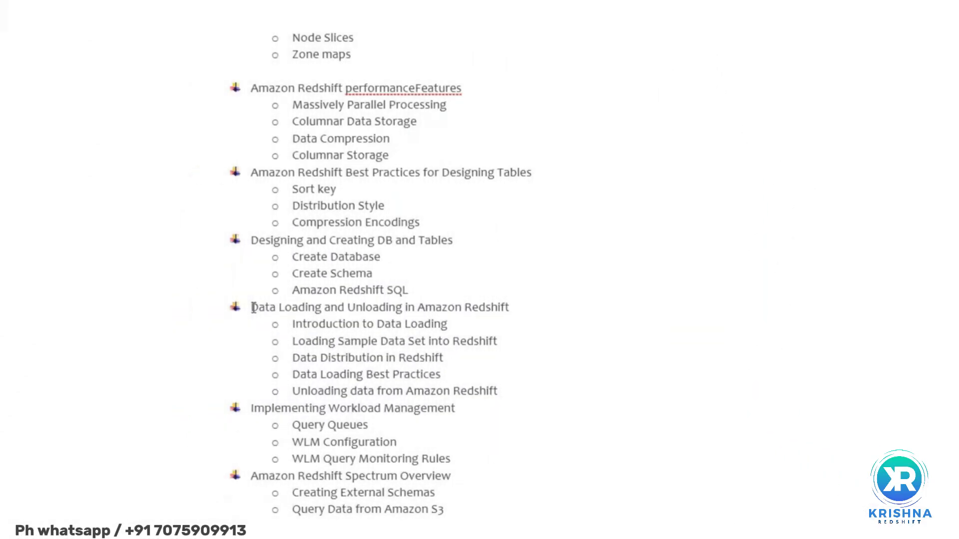
pyautogui.moveTo(252, 307); pyautogui.dragTo(519, 391)
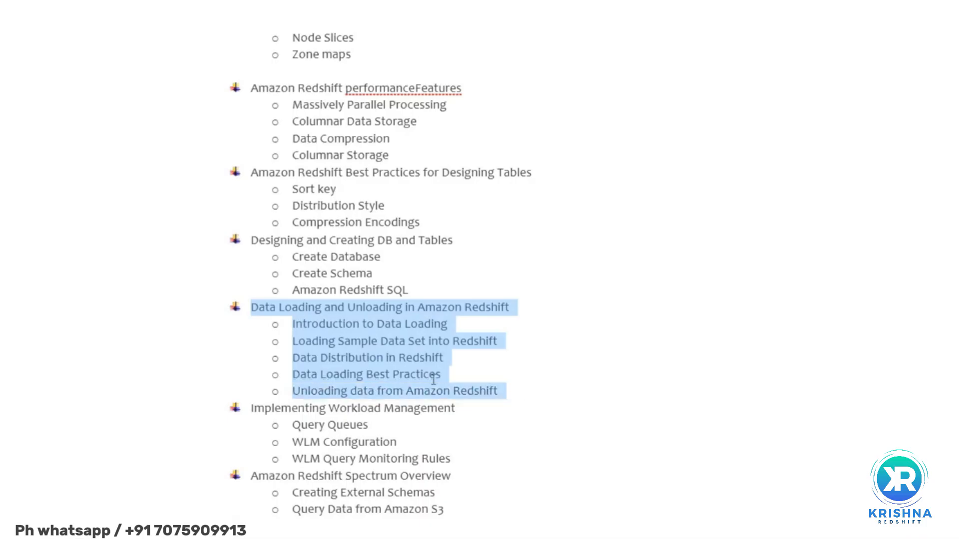
pyautogui.scroll(-6, 433, 379)
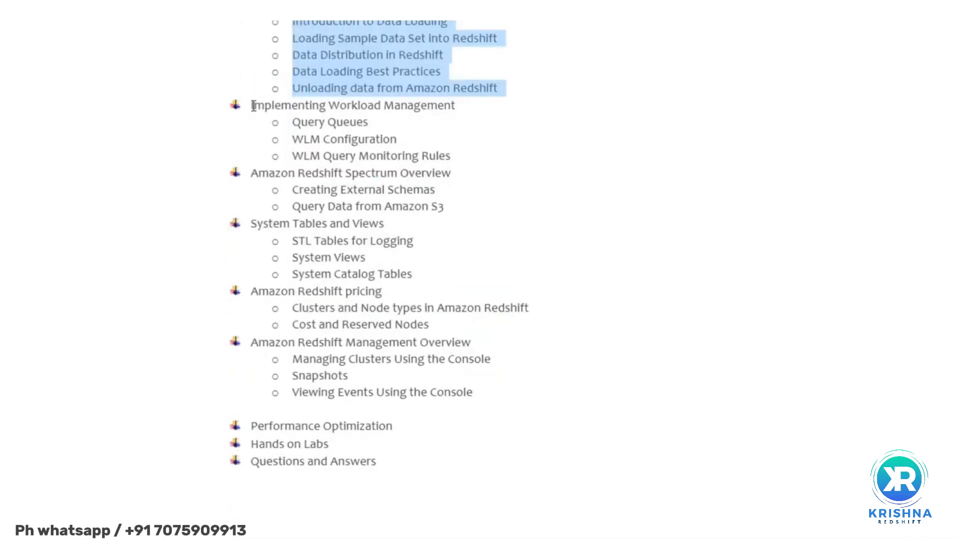
pyautogui.moveTo(253, 106); pyautogui.dragTo(330, 193)
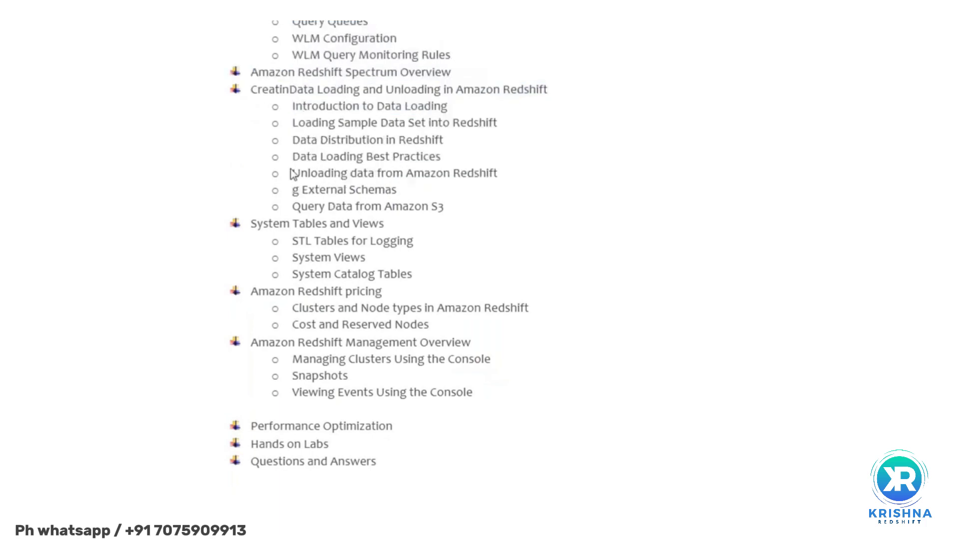
pyautogui.hotkey('ctrl', 'z')
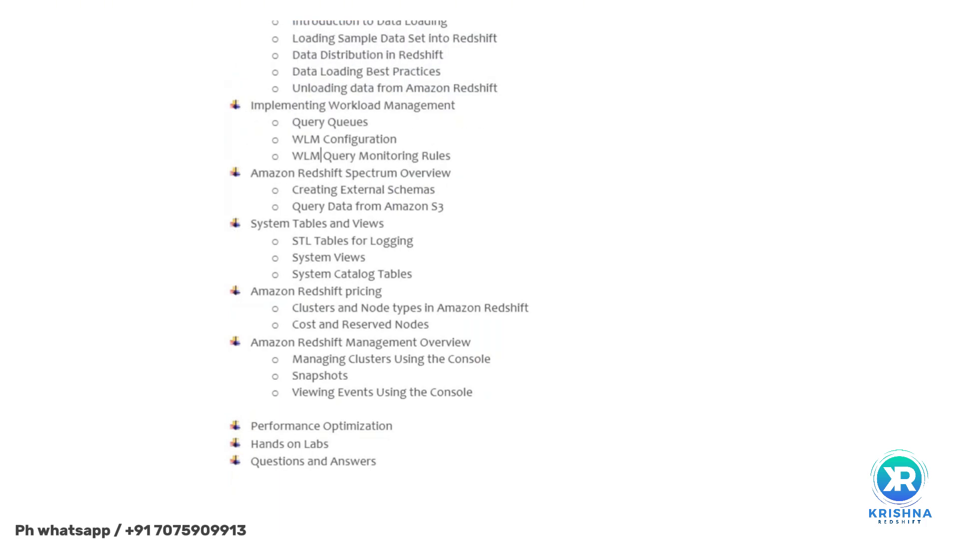
# Highlight the syllabus topics from "Implementing Workload Management" through "Cost and Reserved Nodes"
pyautogui.click(251, 106)
pyautogui.hotkey('shift', 'Down')
pyautogui.hotkey('shift', 'Down')
pyautogui.hotkey('shift', 'Down')
pyautogui.hotkey('shift', 'Down')
pyautogui.hotkey('shift', 'Down')
pyautogui.hotkey('shift', 'Down')
pyautogui.hotkey('shift', 'Down')
pyautogui.hotkey('shift', 'Down')
pyautogui.hotkey('shift', 'Down')
pyautogui.hotkey('shift', 'Down')
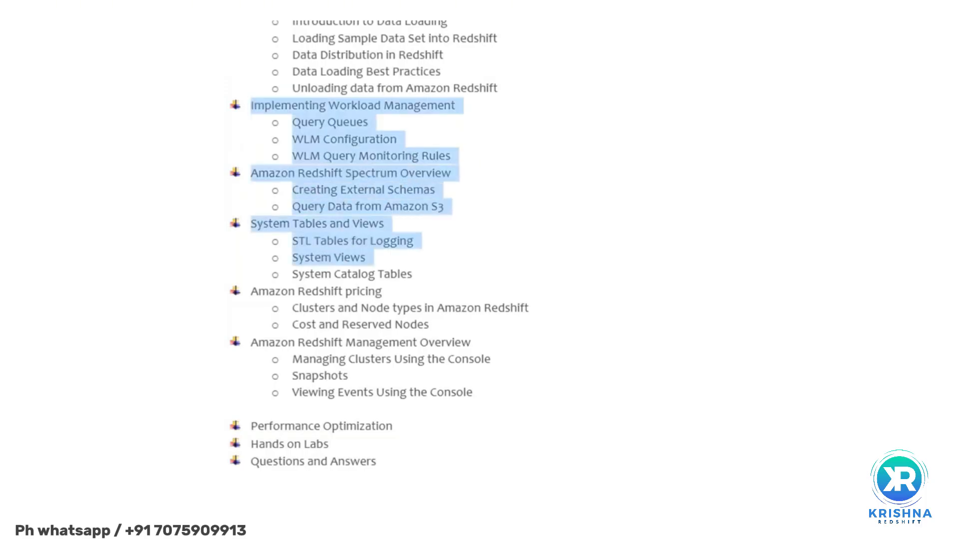
pyautogui.hotkey('shift', 'Down')
pyautogui.hotkey('shift', 'Down')
pyautogui.hotkey('shift', 'Down')
pyautogui.hotkey('shift', 'Down')
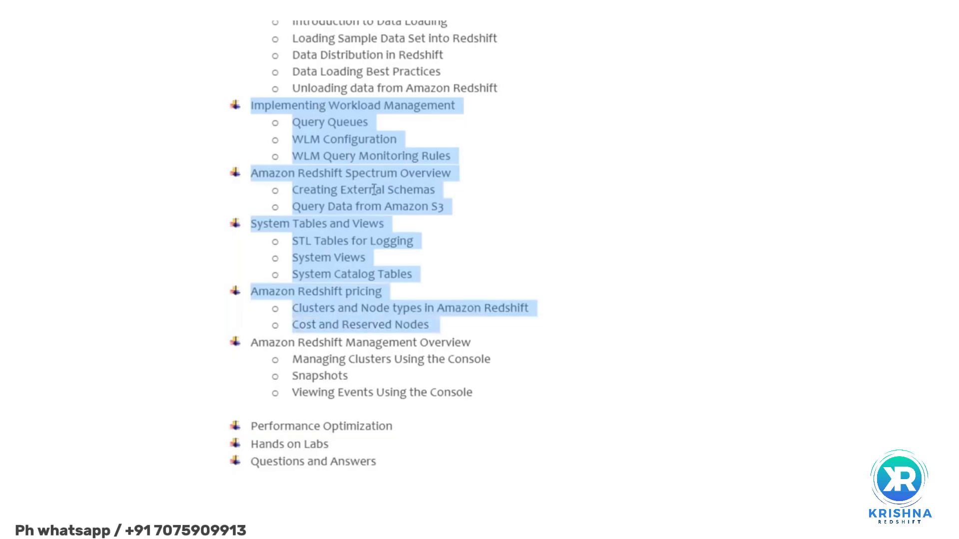
pyautogui.scroll(-1, 383, 244)
pyautogui.scroll(3, 383, 244)
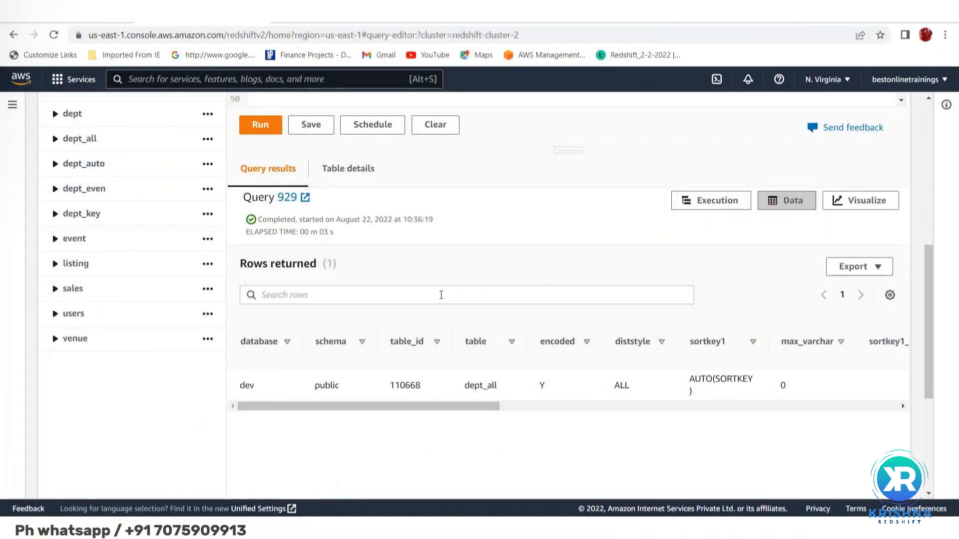
pyautogui.scroll(1, 441, 294)
pyautogui.scroll(15, 440, 294)
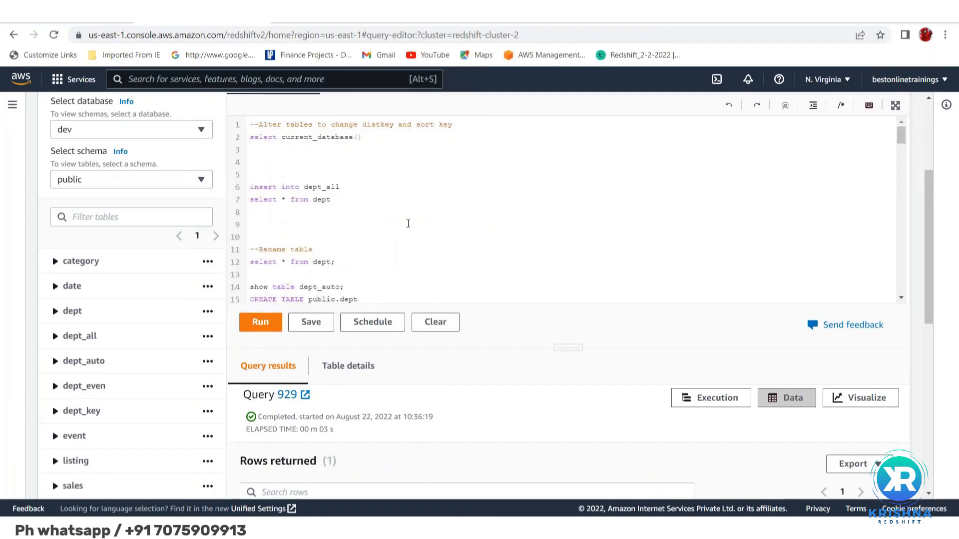
pyautogui.scroll(4, 408, 223)
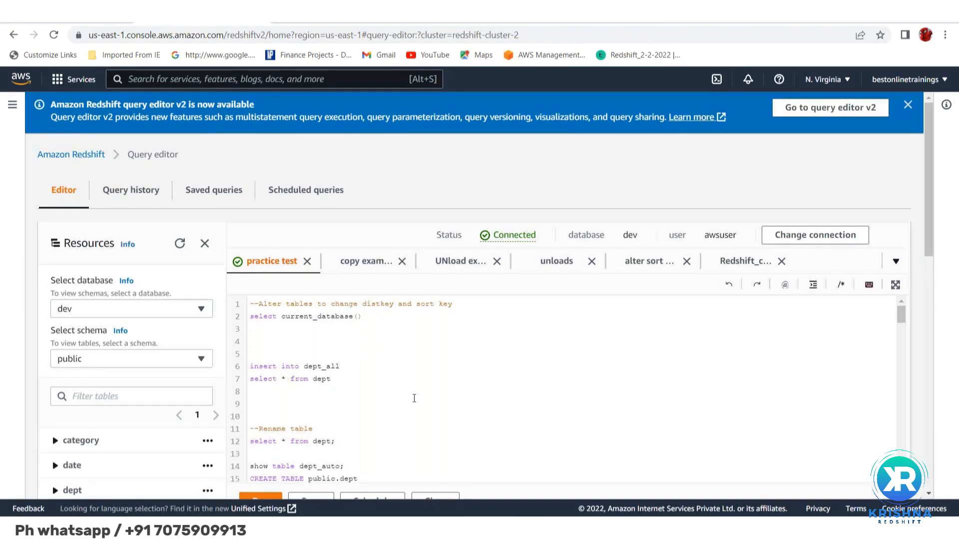
pyautogui.scroll(-2, 413, 398)
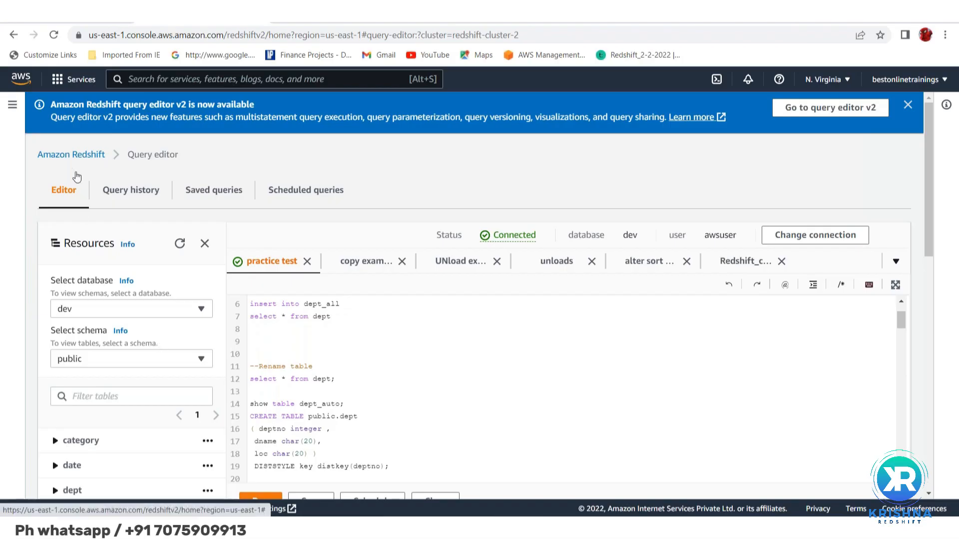
# Open the details of redshift-cluster-2 from the provisioned clusters dashboard and pause the cluster immediately with the Pause now option
pyautogui.click(71, 156)
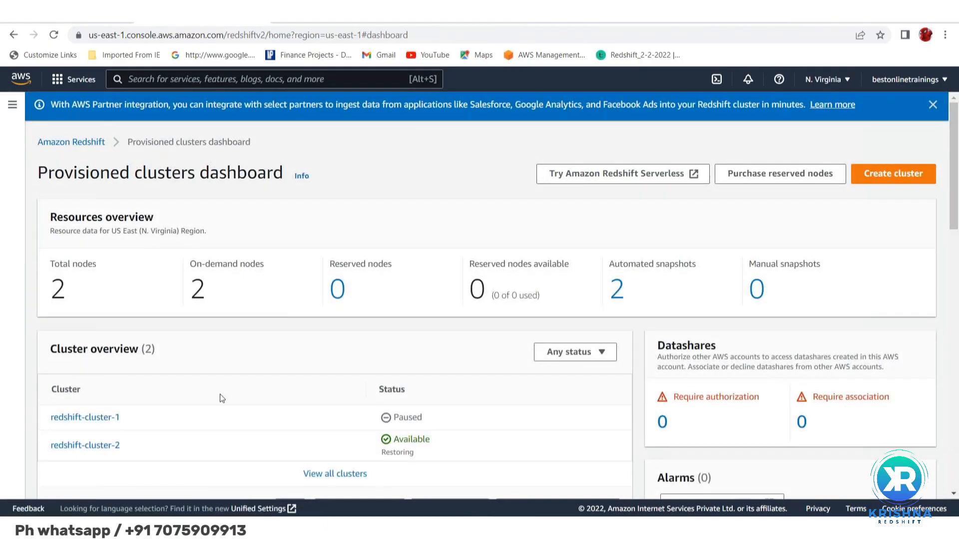
pyautogui.scroll(-2, 214, 394)
pyautogui.click(84, 364)
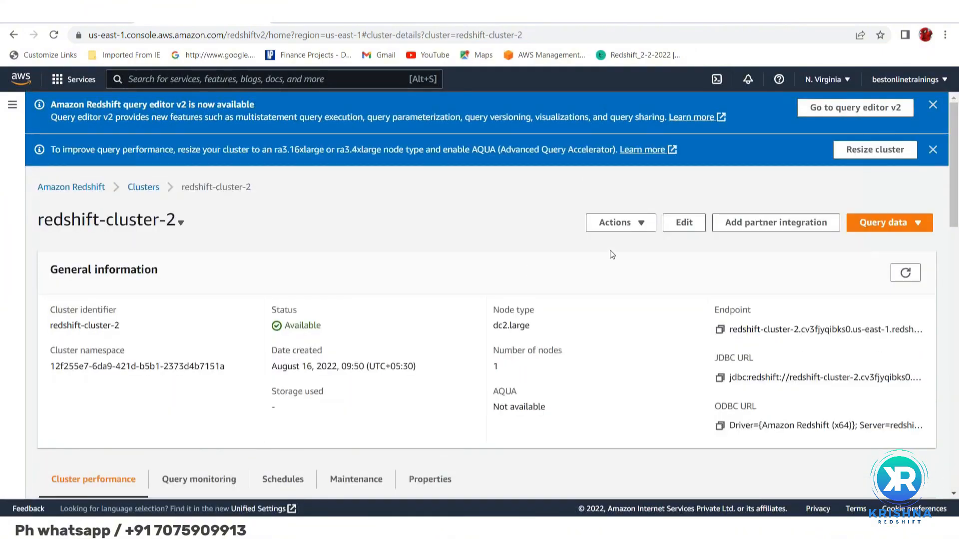
pyautogui.click(642, 229)
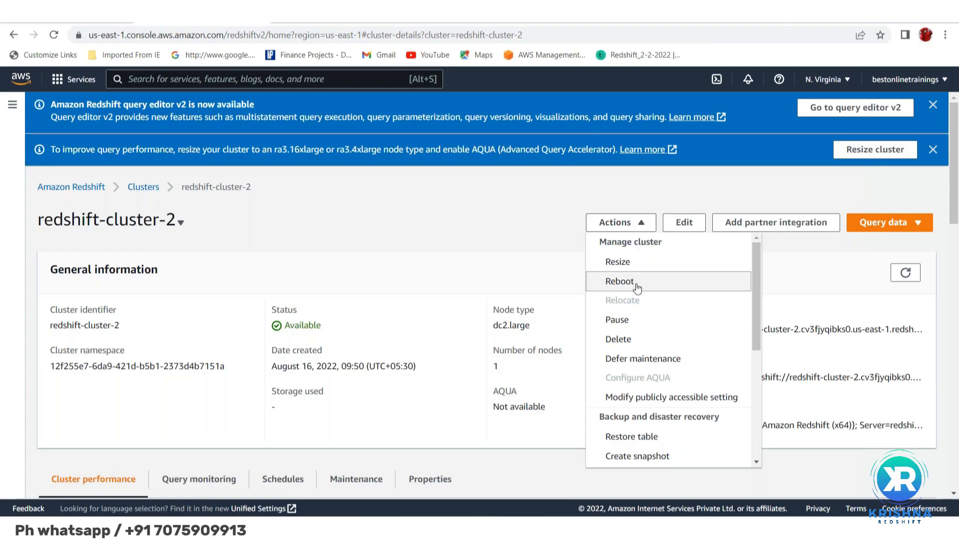
pyautogui.click(636, 324)
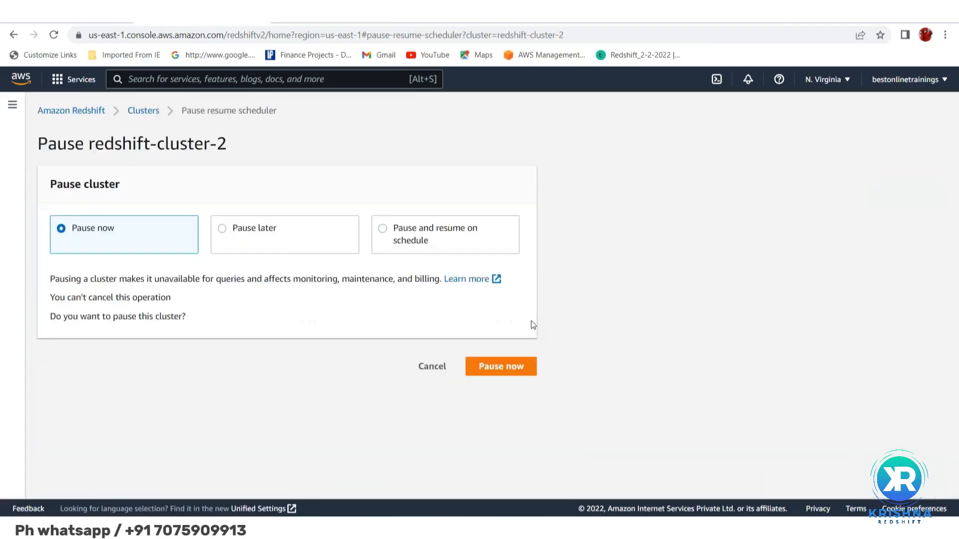
pyautogui.click(502, 367)
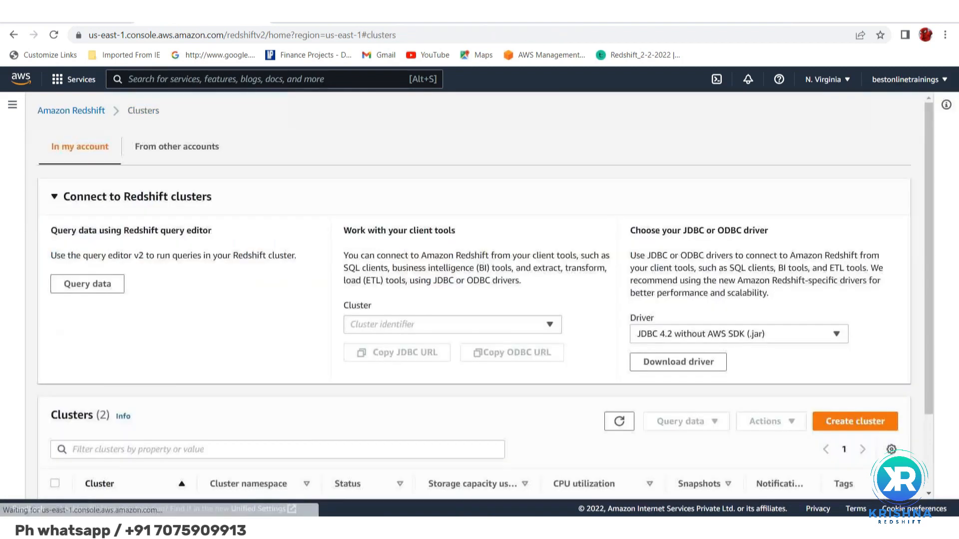